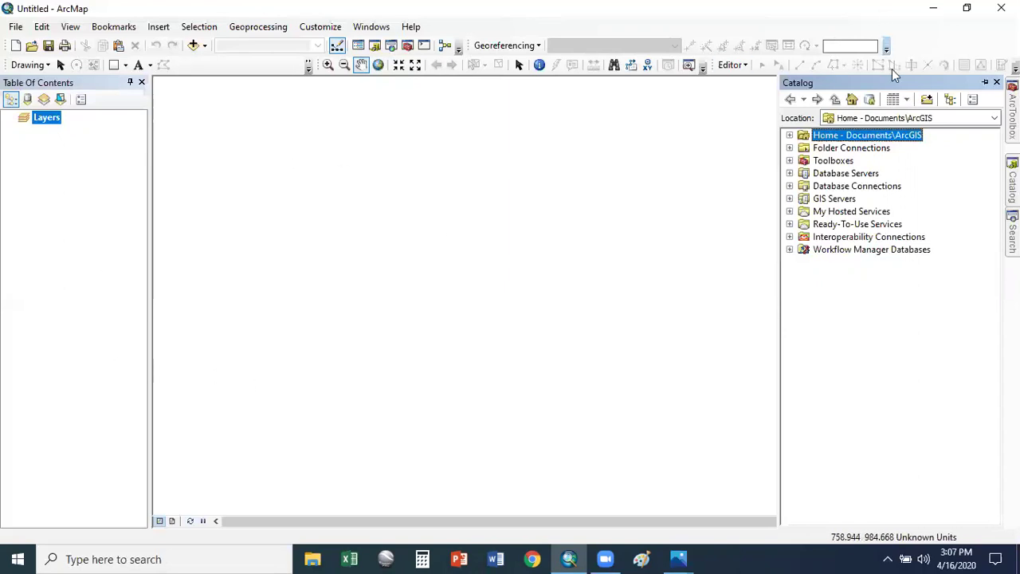
- Expand the Desktop folder connection in the catalog and show the contents of Snipe Hunt.gdb
{"action": "left_click", "coordinate": [790, 148]}
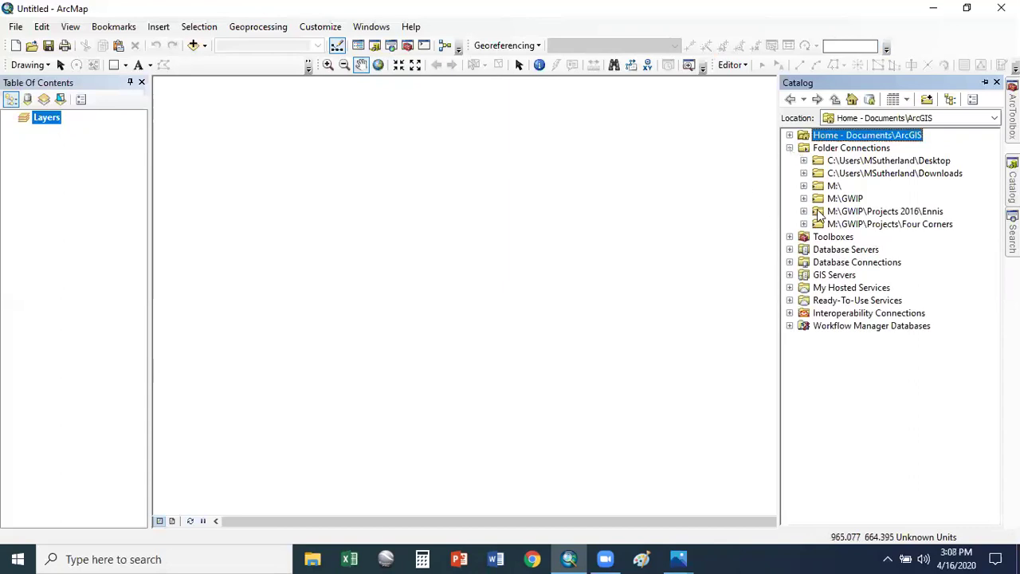
{"action": "left_click", "coordinate": [804, 162]}
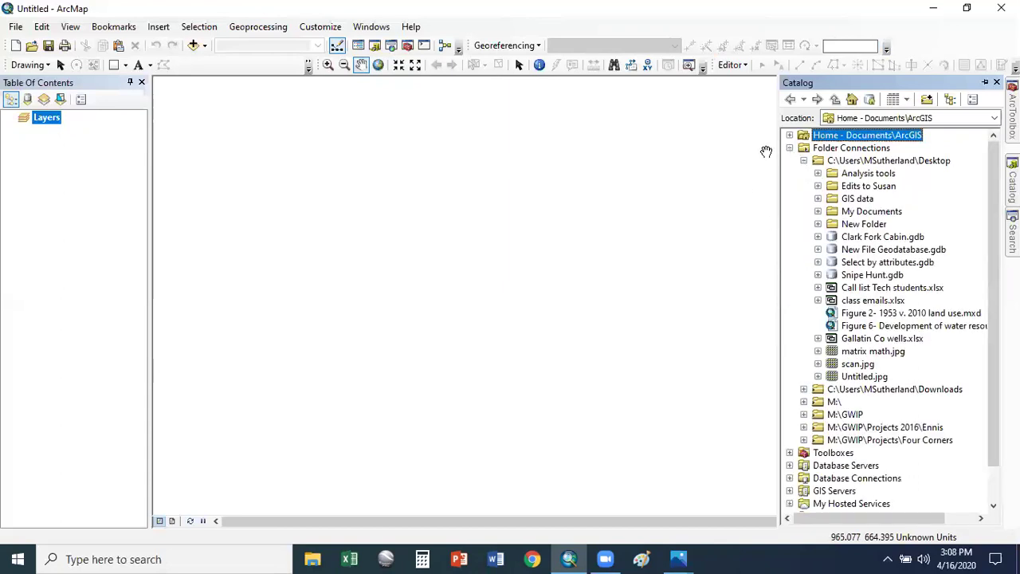
{"action": "left_click", "coordinate": [818, 274]}
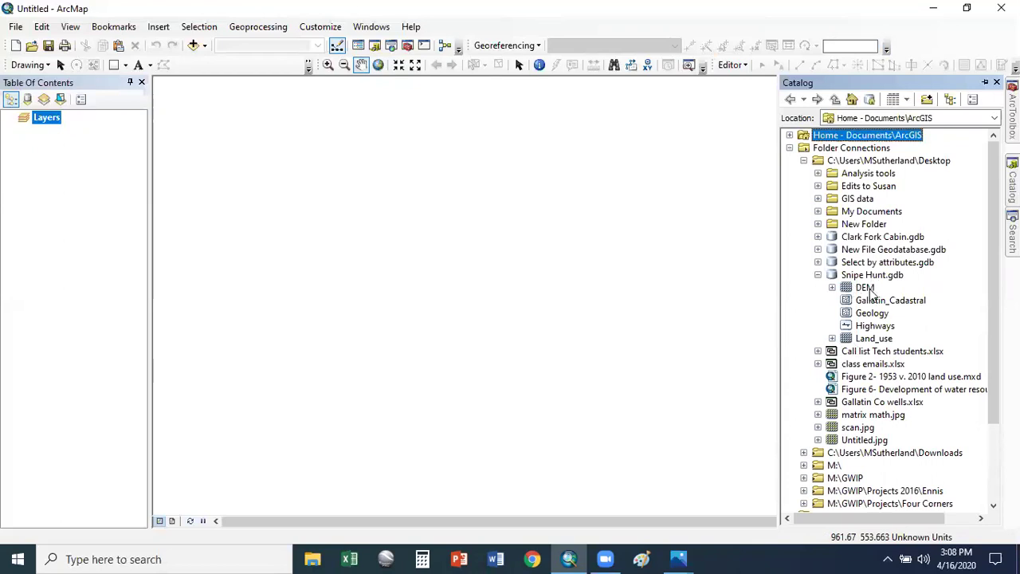
- Go through the Gallatin_Cadastral, Geology, Highways and Land_use datasets in Snipe Hunt.gdb
{"action": "left_click", "coordinate": [913, 302]}
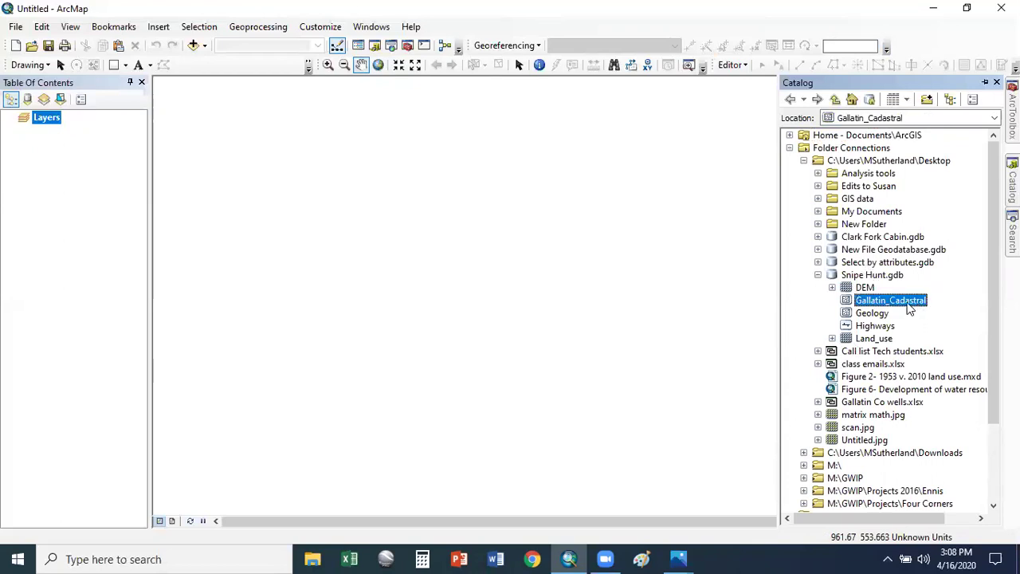
{"action": "left_click", "coordinate": [882, 318]}
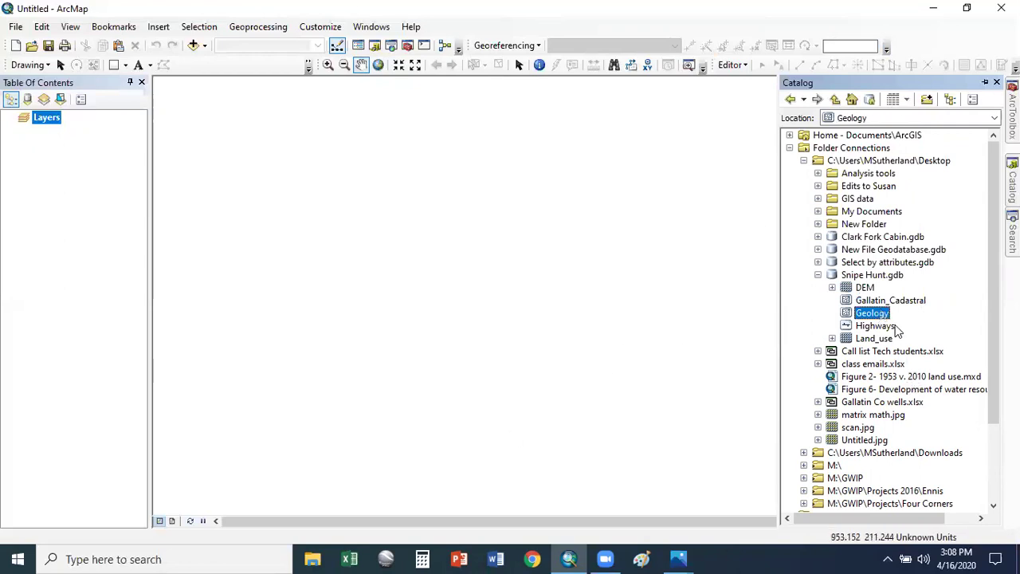
{"action": "left_click", "coordinate": [886, 327]}
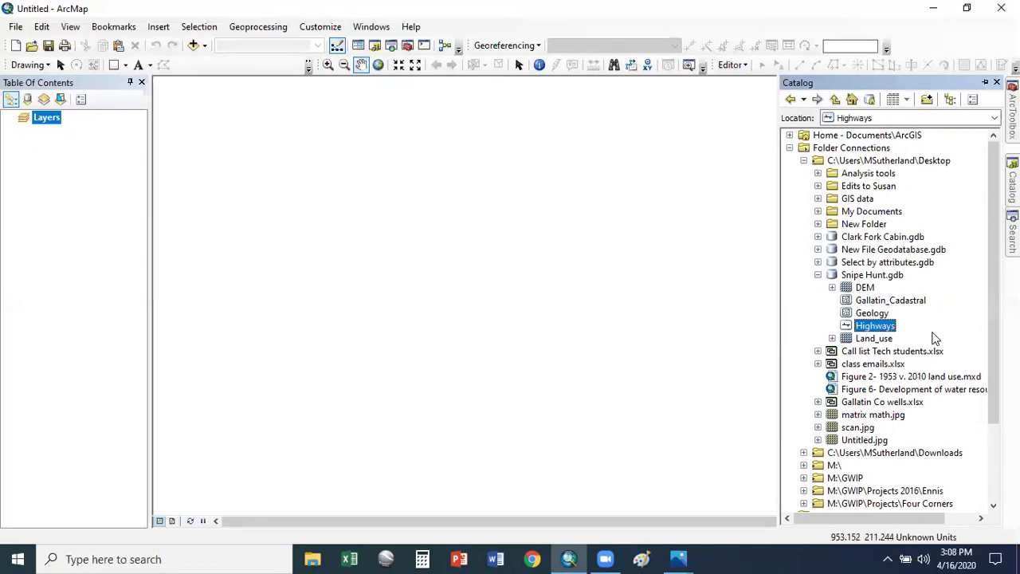
{"action": "left_click", "coordinate": [885, 340]}
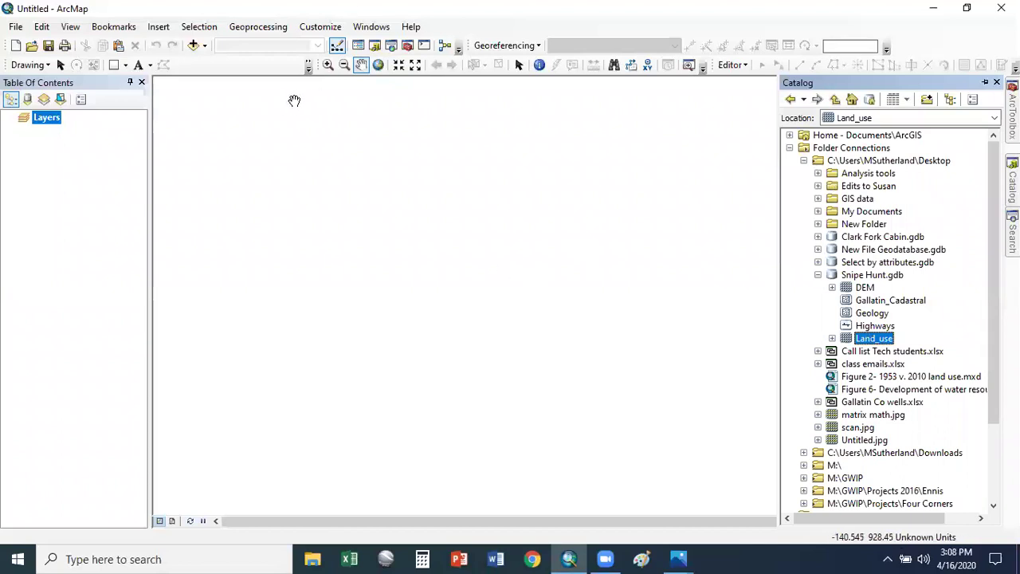
- Set both the current and the scratch workspace in the geoprocessing environment settings to Snipe Hunt.gdb on the Desktop
{"action": "left_click", "coordinate": [275, 33]}
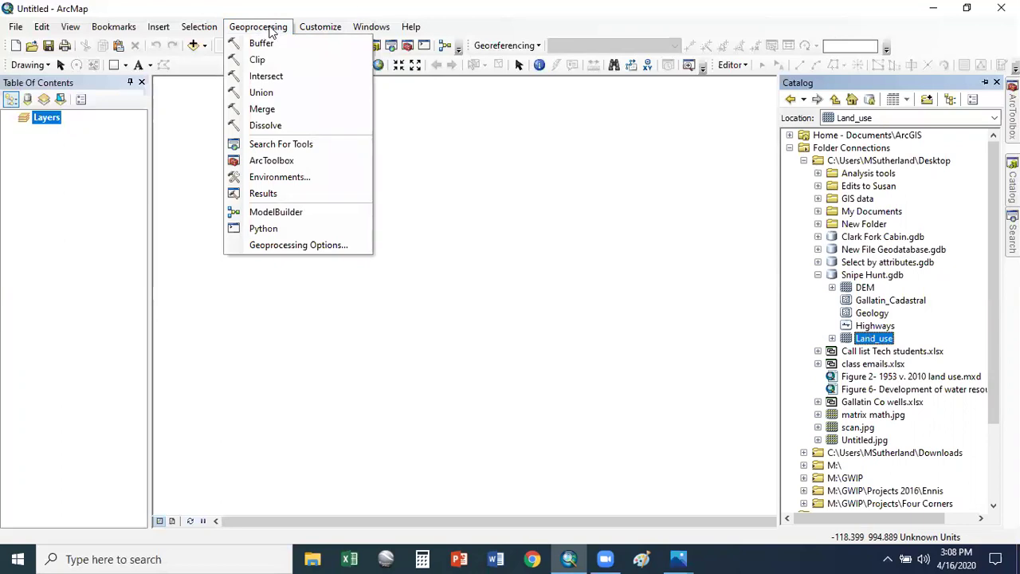
{"action": "left_click", "coordinate": [271, 177]}
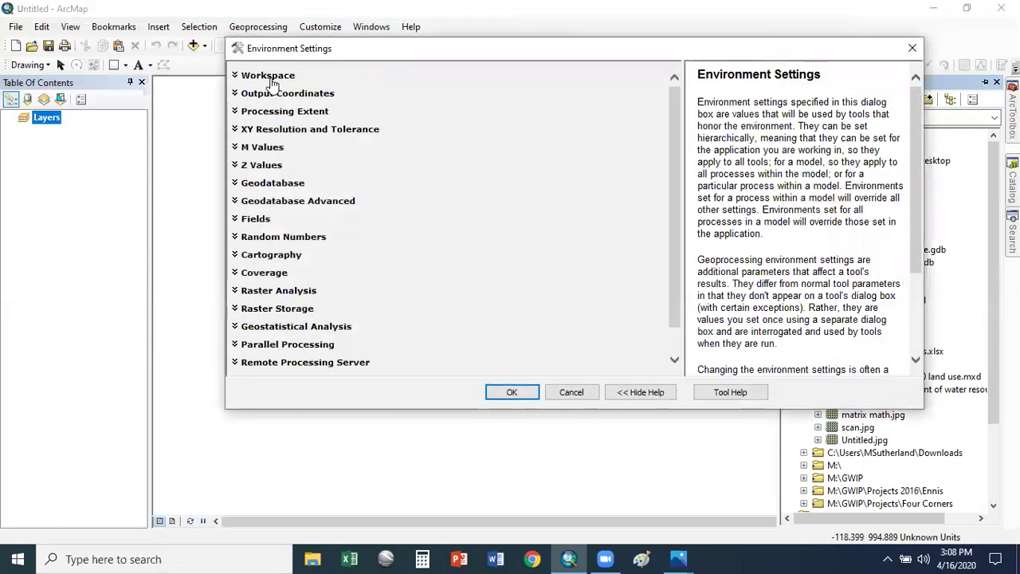
{"action": "left_click", "coordinate": [268, 79]}
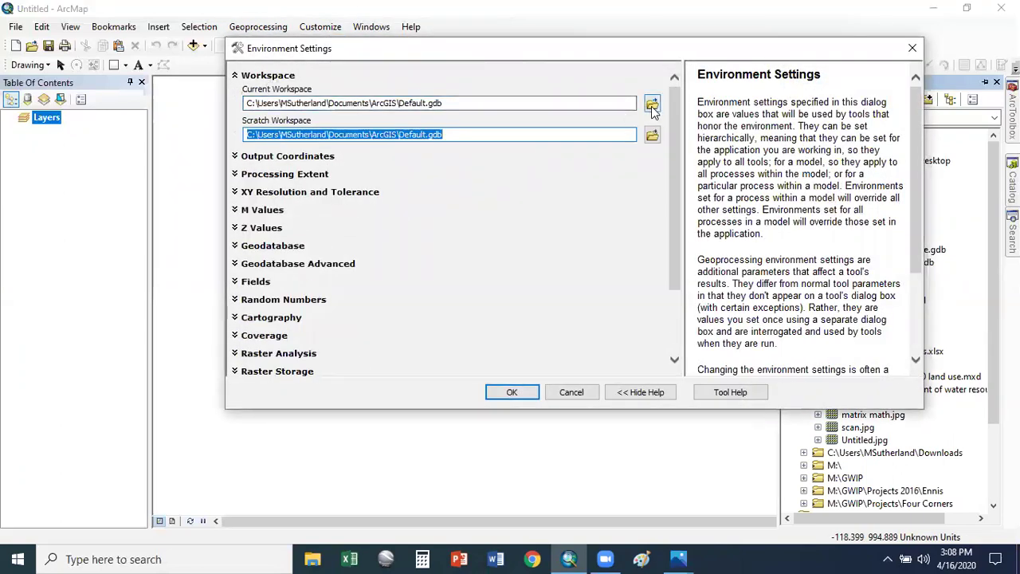
{"action": "left_click", "coordinate": [652, 103]}
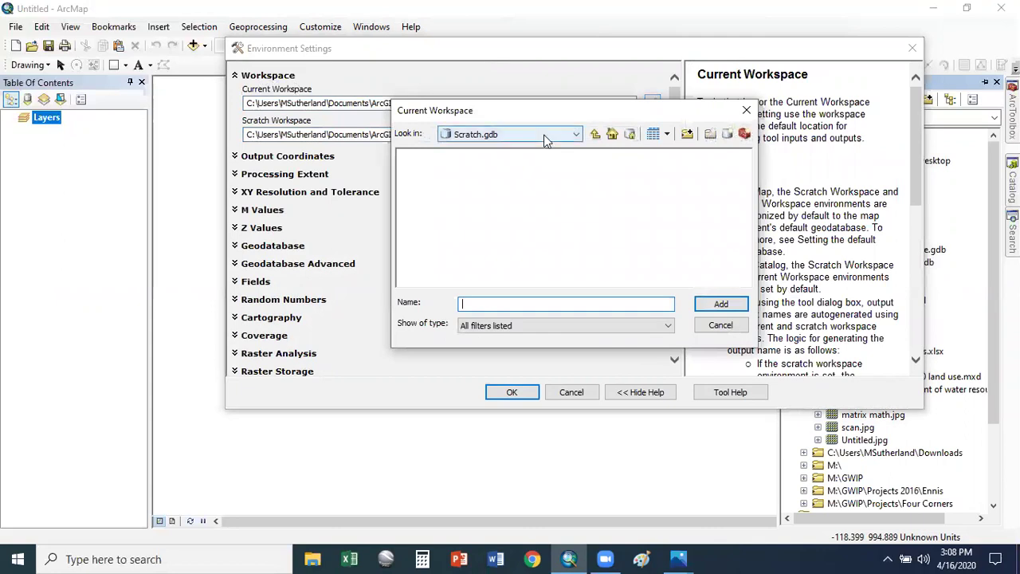
{"action": "left_click", "coordinate": [544, 135]}
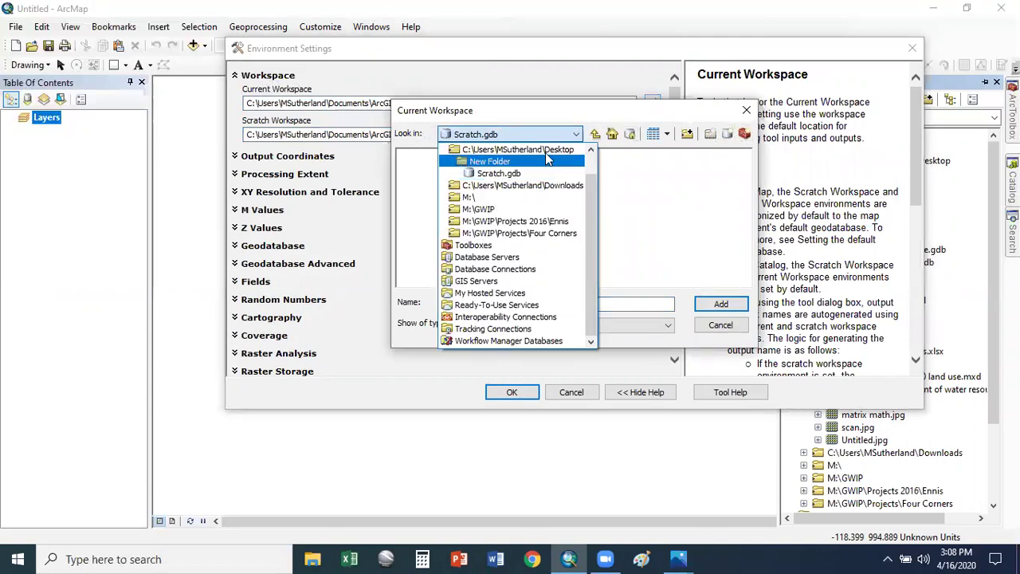
{"action": "left_click", "coordinate": [542, 150]}
{"action": "double_click", "coordinate": [440, 257]}
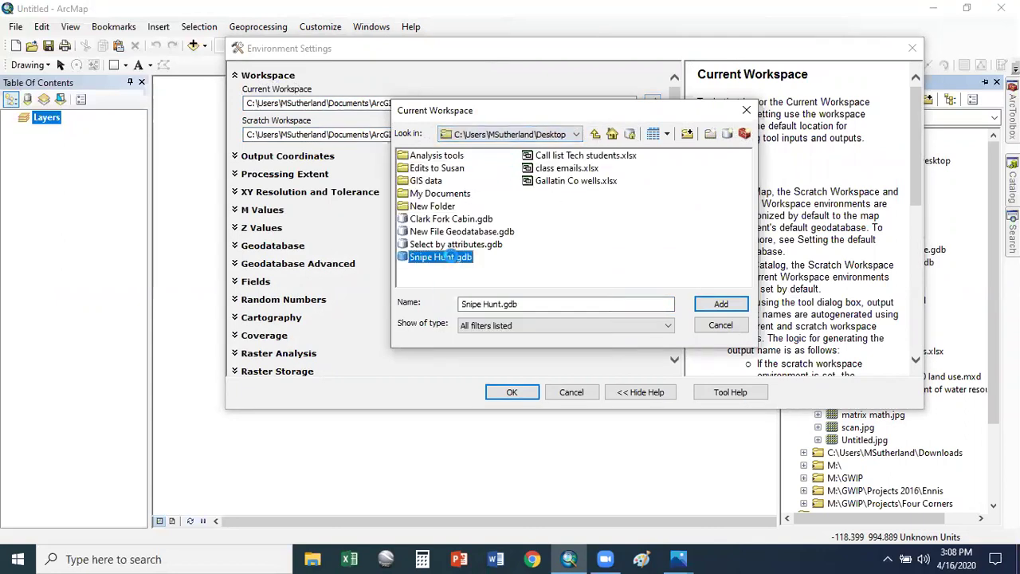
{"action": "left_click", "coordinate": [595, 135]}
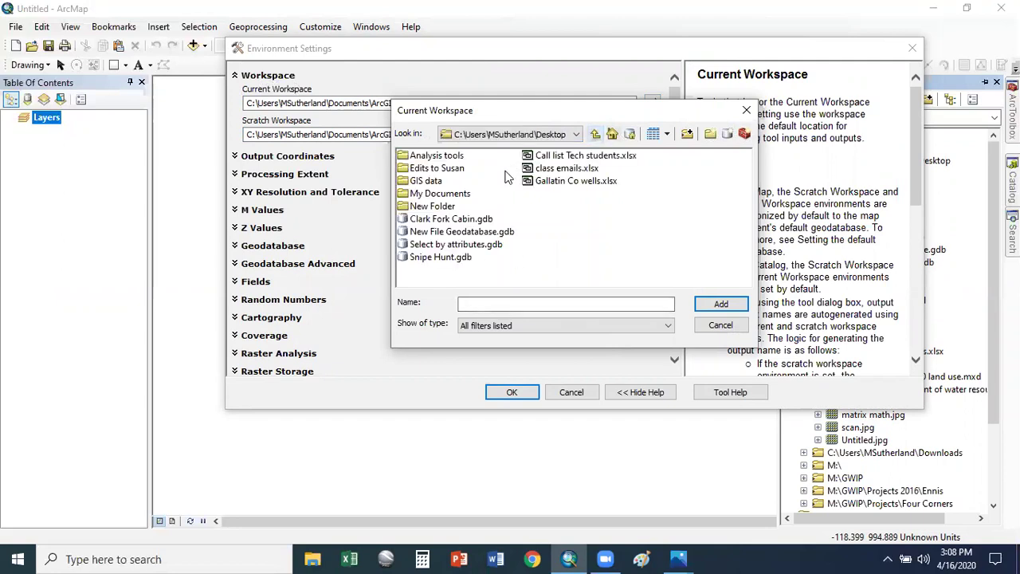
{"action": "left_click", "coordinate": [431, 256]}
{"action": "left_click", "coordinate": [720, 304]}
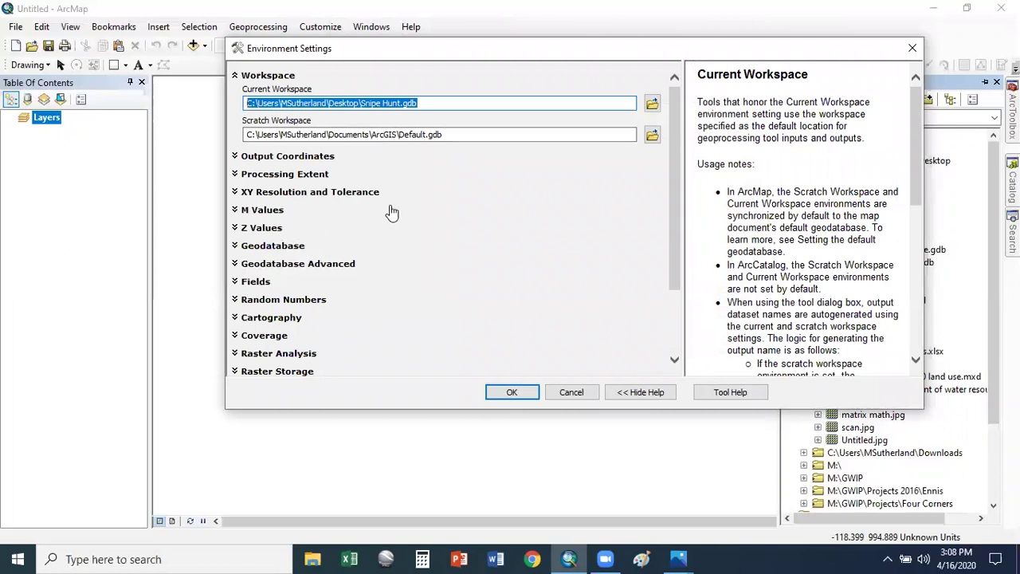
{"action": "left_click", "coordinate": [473, 136]}
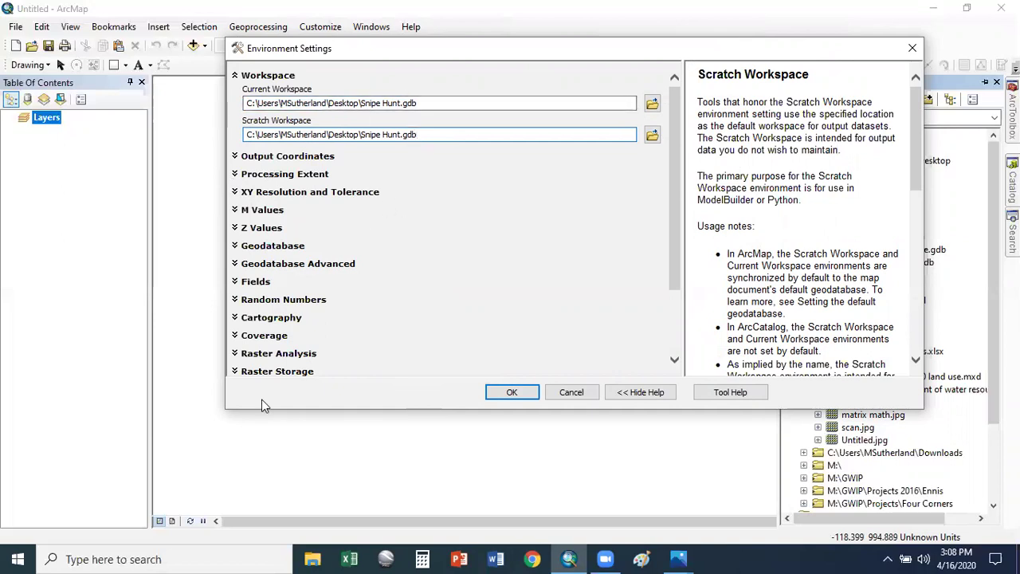
{"action": "left_click", "coordinate": [513, 393]}
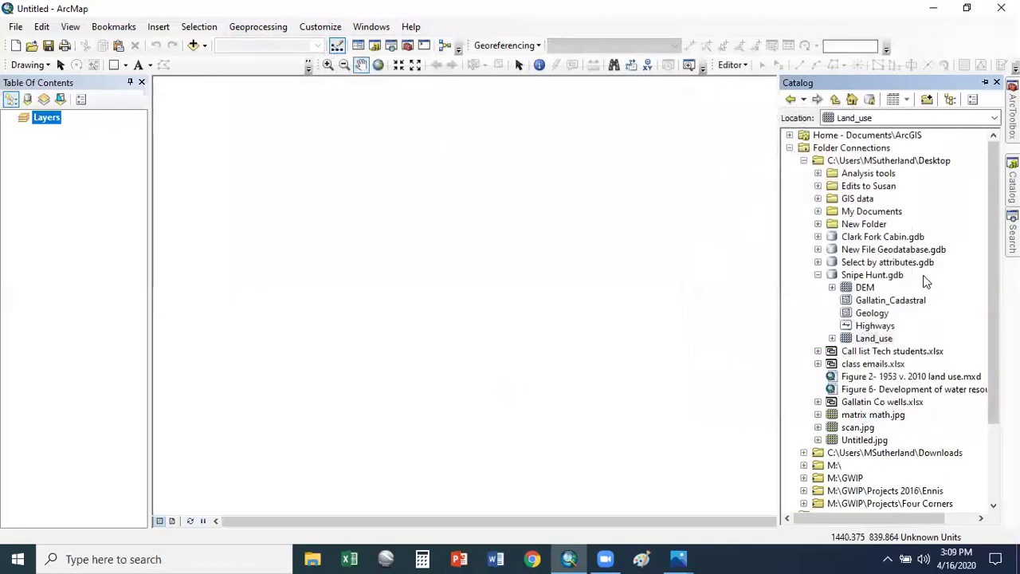
- Add the Geology feature class from Snipe Hunt.gdb to the map
{"action": "left_click_drag", "start_coordinate": [876, 317], "coordinate": [55, 197]}
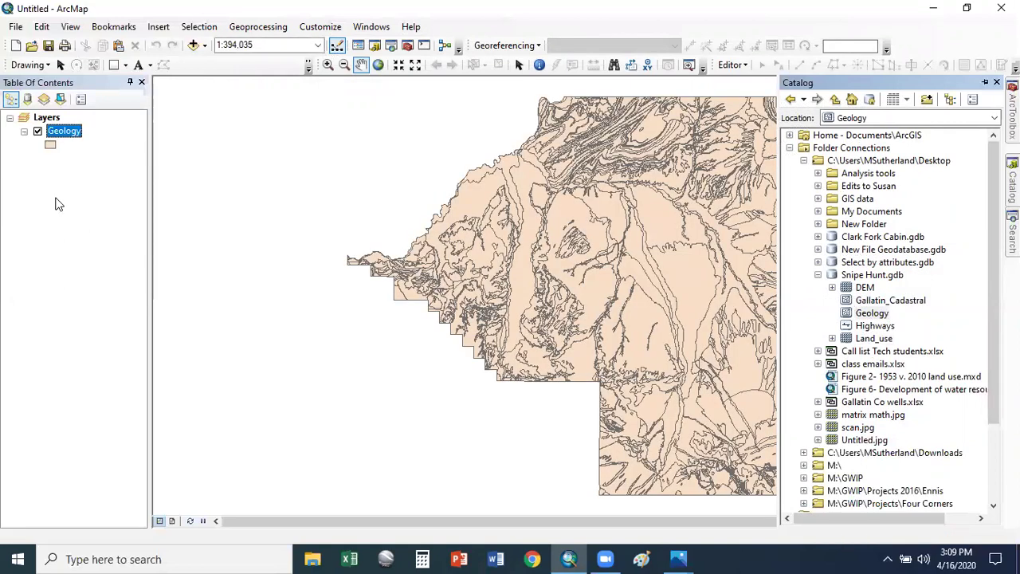
{"action": "left_click_drag", "start_coordinate": [662, 241], "coordinate": [508, 240]}
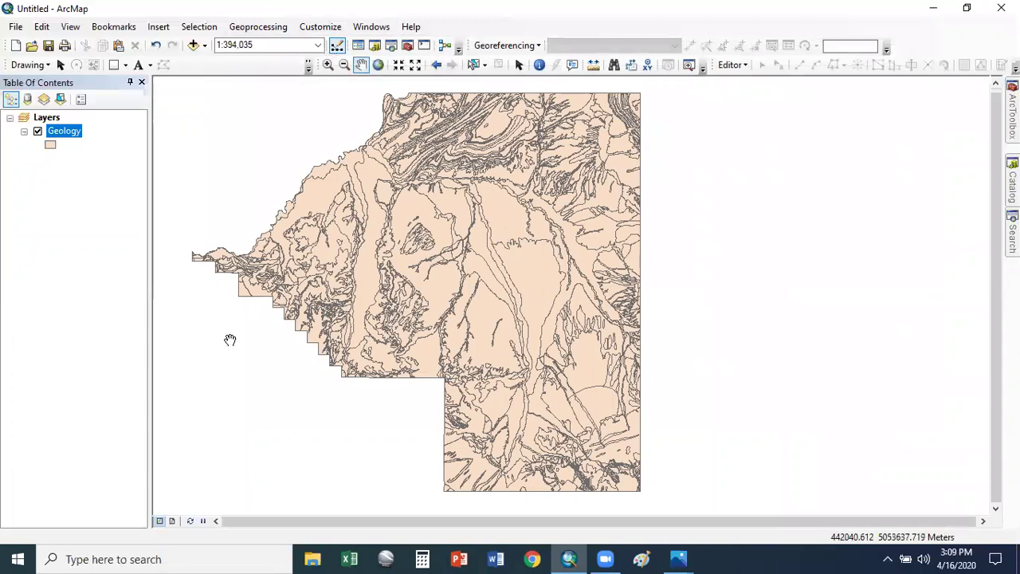
- Symbolize the Geology layer by unique values of the MBMG_CODE field, adding all values and switching off the all other values class
{"action": "right_click", "coordinate": [76, 135]}
{"action": "left_click", "coordinate": [120, 443]}
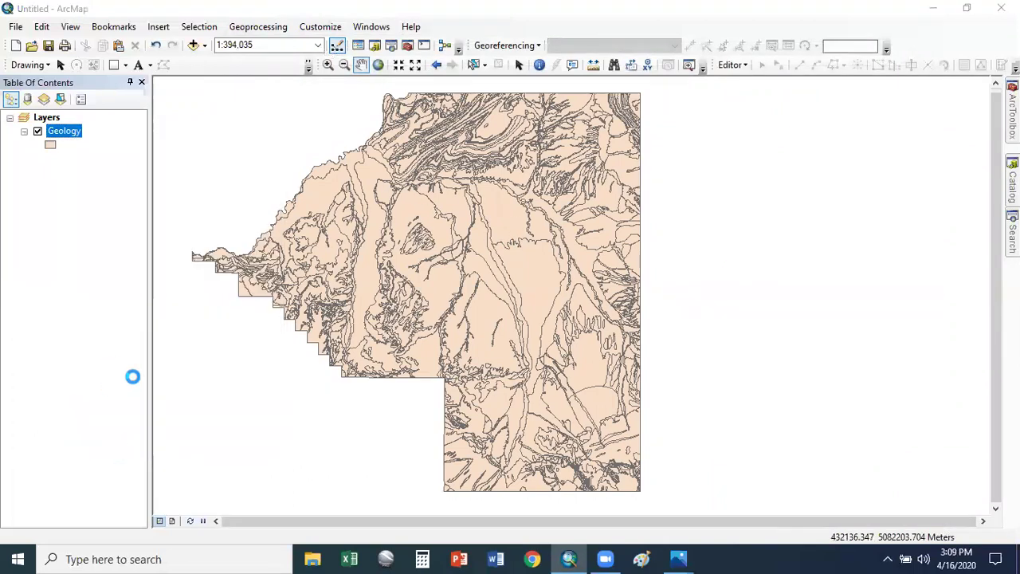
{"action": "left_click", "coordinate": [295, 177]}
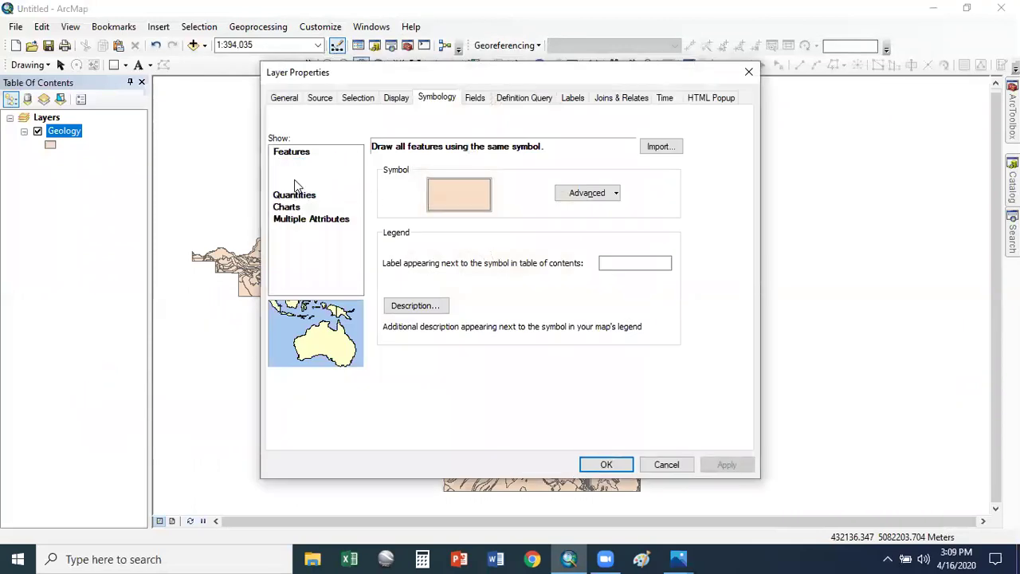
{"action": "left_click", "coordinate": [506, 180]}
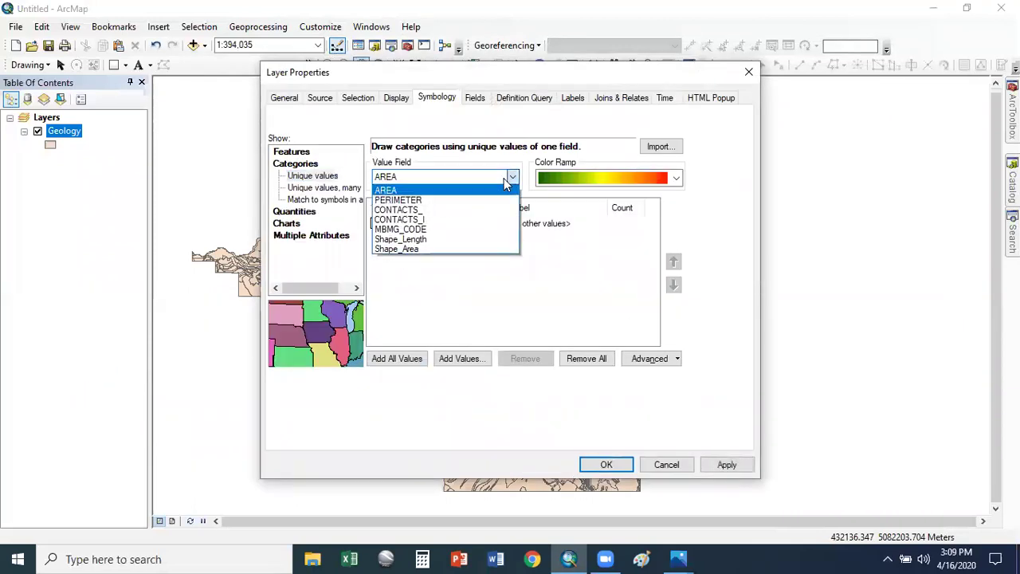
{"action": "left_click", "coordinate": [390, 230]}
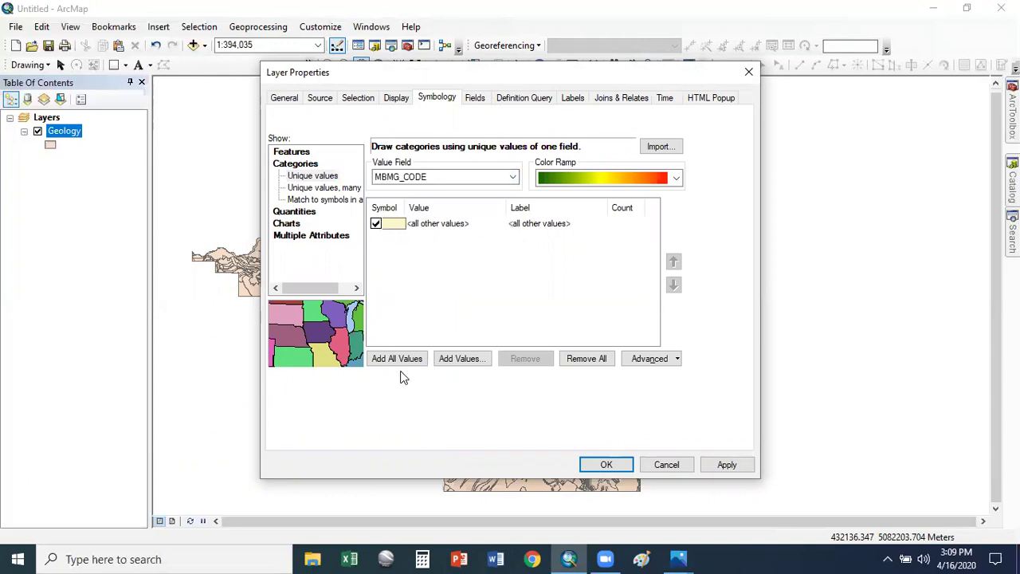
{"action": "left_click", "coordinate": [376, 224]}
{"action": "left_click", "coordinate": [402, 359]}
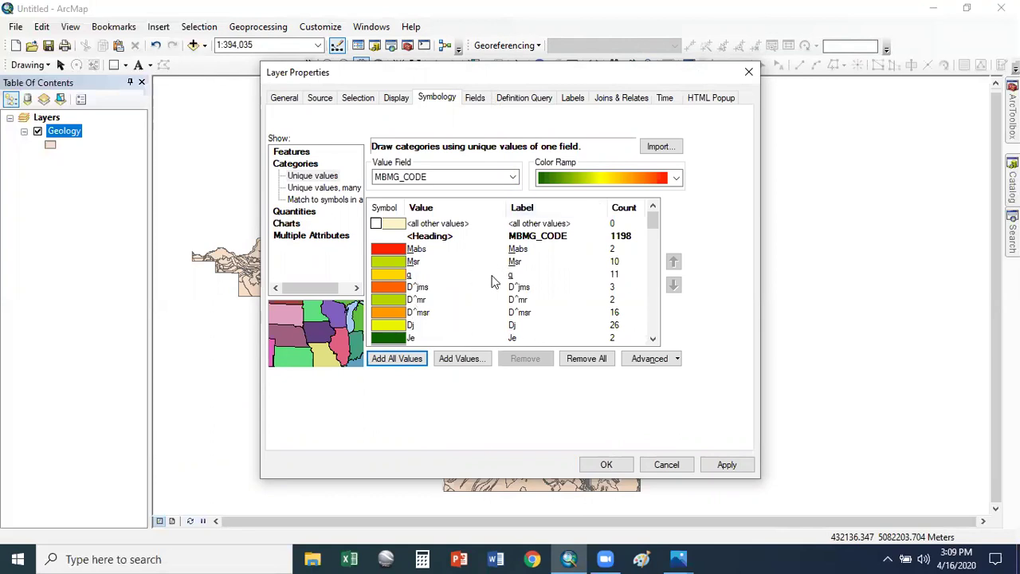
{"action": "scroll", "coordinate": [444, 278], "scroll_direction": "down", "scroll_amount": 10}
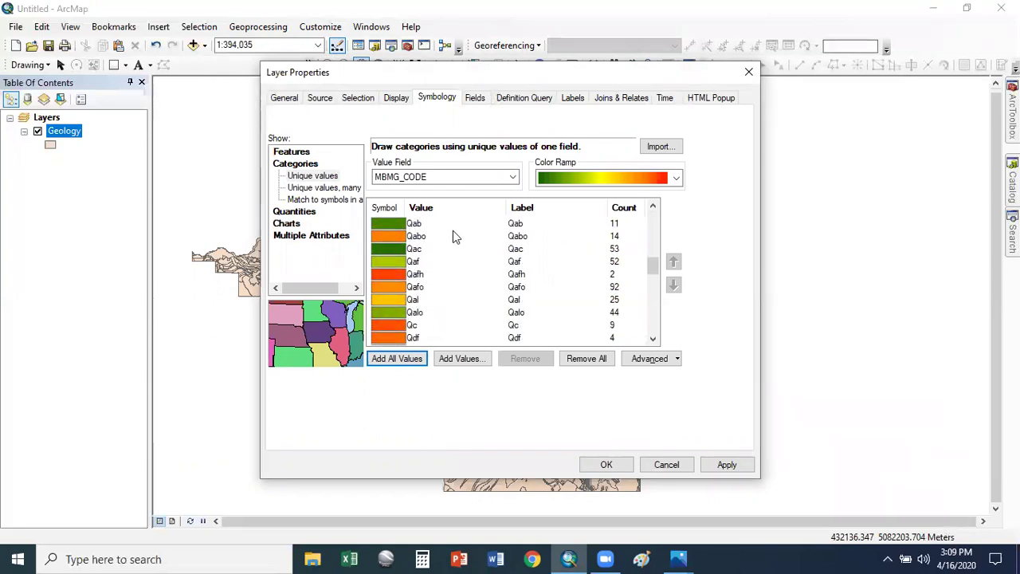
{"action": "scroll", "coordinate": [430, 271], "scroll_direction": "down", "scroll_amount": 8}
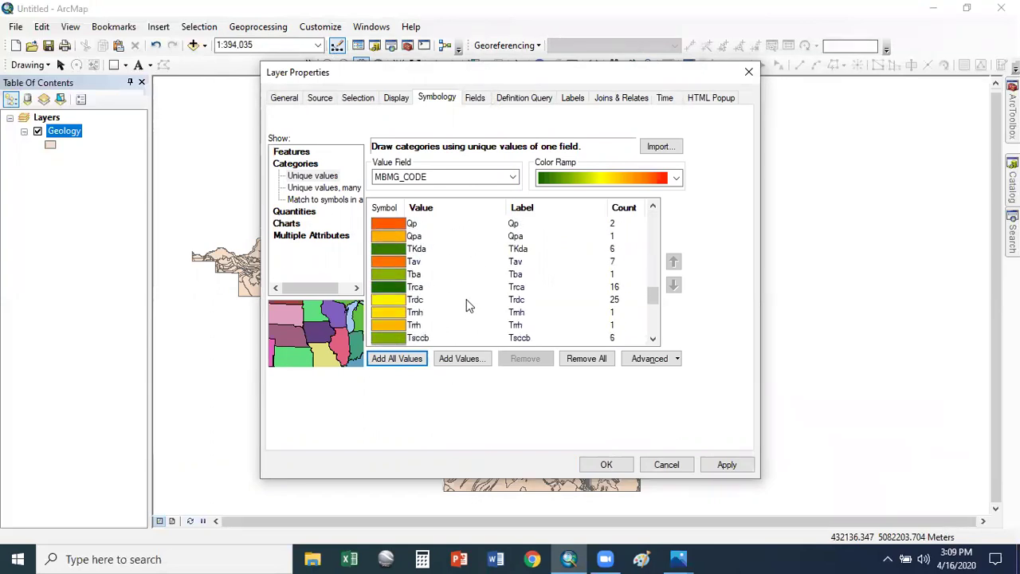
{"action": "scroll", "coordinate": [442, 283], "scroll_direction": "down", "scroll_amount": 10}
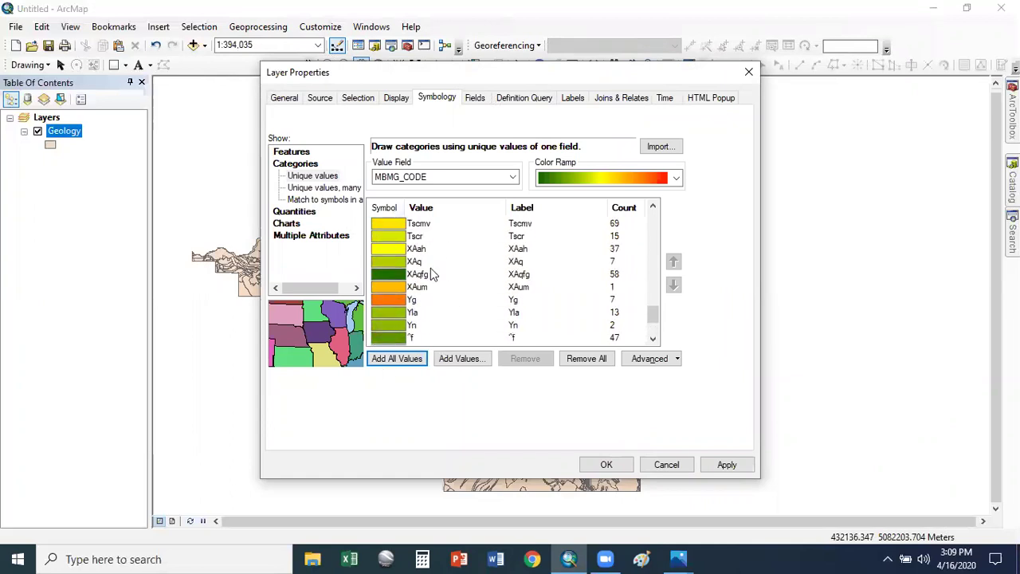
{"action": "left_click", "coordinate": [607, 465]}
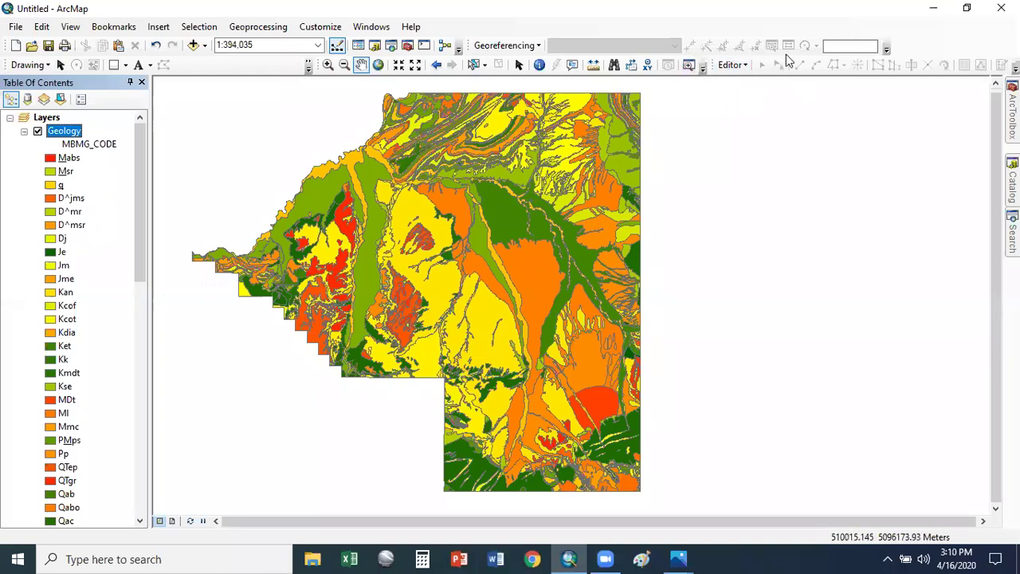
- Start an edit session and open the Geology layer's attribute table
{"action": "left_click", "coordinate": [732, 65]}
{"action": "left_click", "coordinate": [788, 79]}
{"action": "right_click", "coordinate": [73, 133]}
{"action": "left_click", "coordinate": [160, 175]}
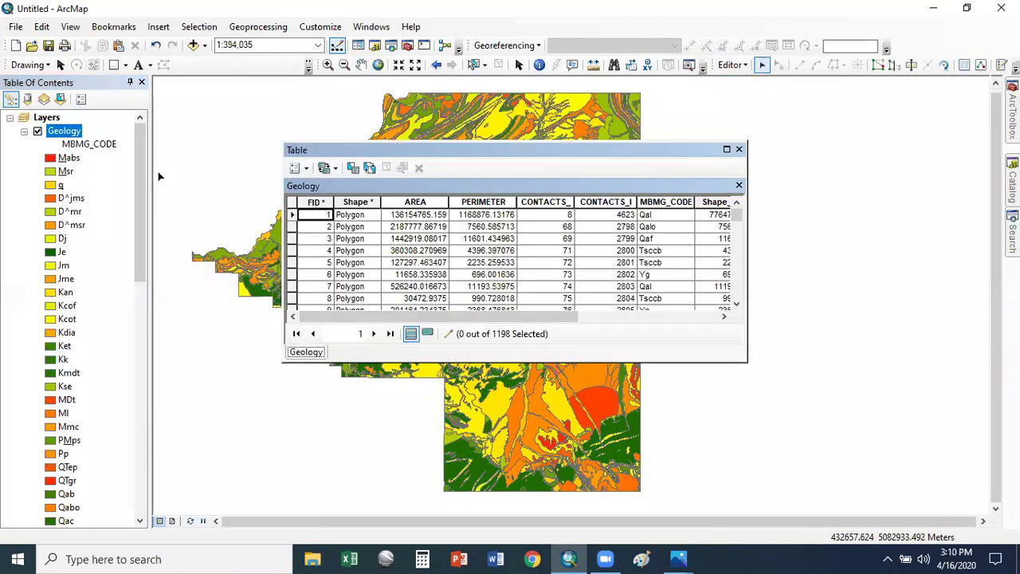
- Begin an attribute selection query on the Geology table with the condition MBMG_CODE LIKE 'Q%'
{"action": "left_click", "coordinate": [308, 169]}
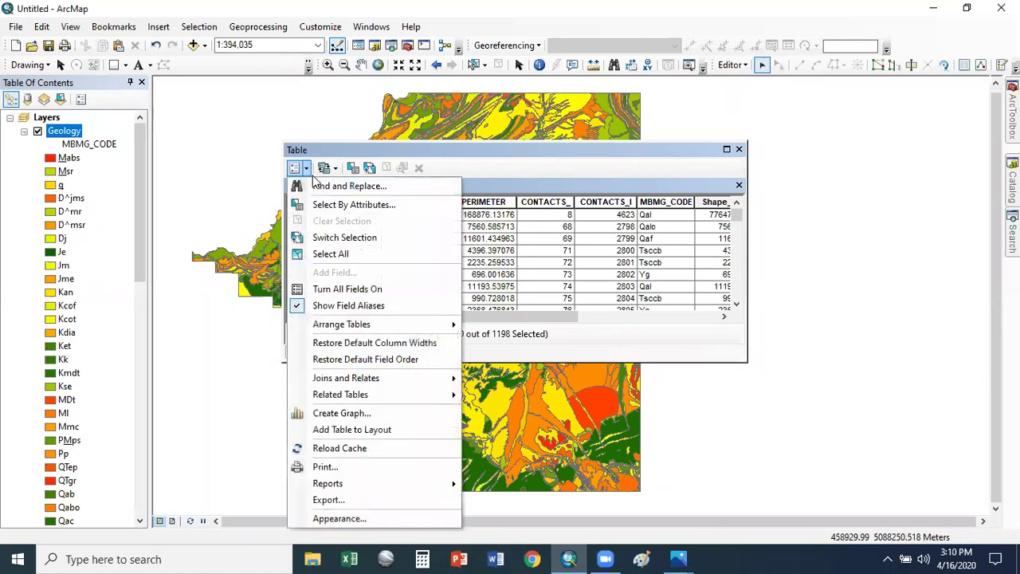
{"action": "left_click", "coordinate": [383, 206]}
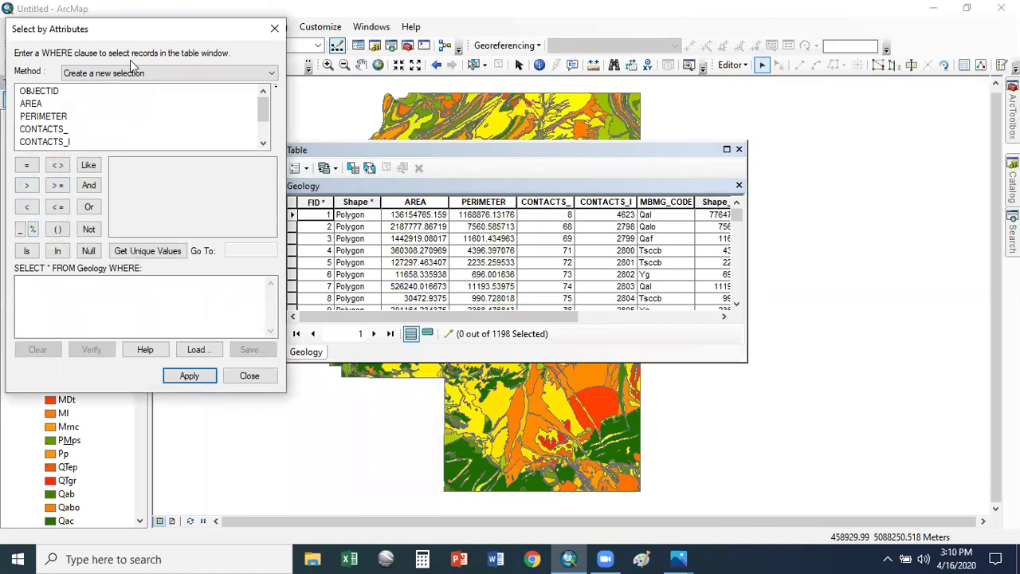
{"action": "left_click_drag", "start_coordinate": [138, 35], "coordinate": [407, 66]}
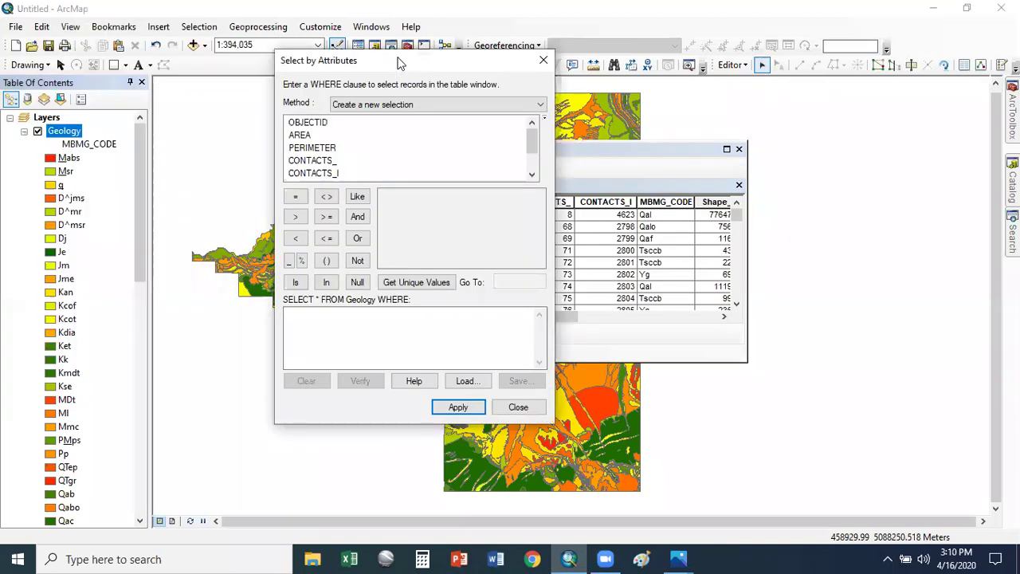
{"action": "left_click_drag", "start_coordinate": [532, 140], "coordinate": [532, 157]}
{"action": "left_click", "coordinate": [325, 150]}
{"action": "double_click", "coordinate": [325, 150]}
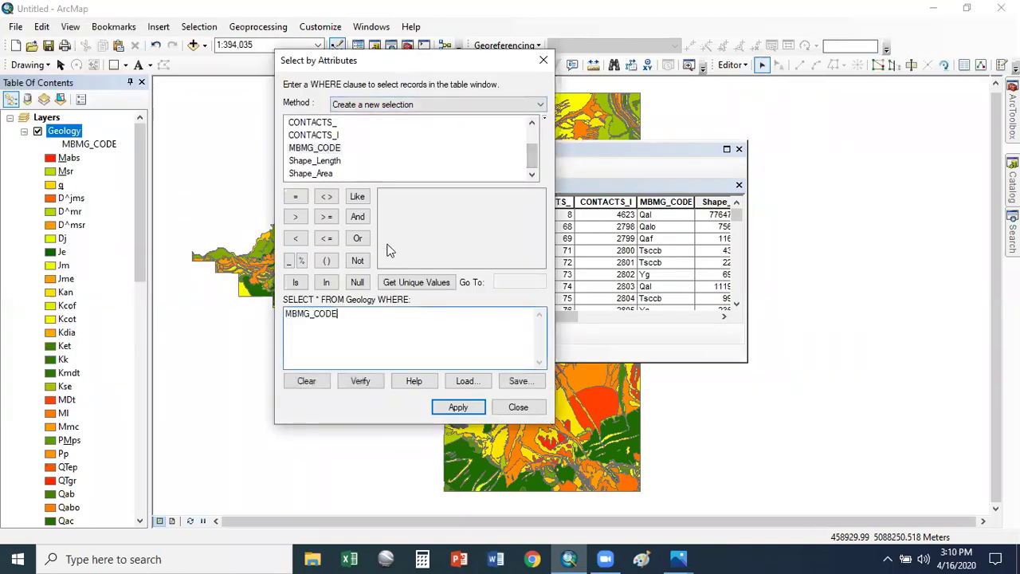
{"action": "left_click", "coordinate": [357, 197]}
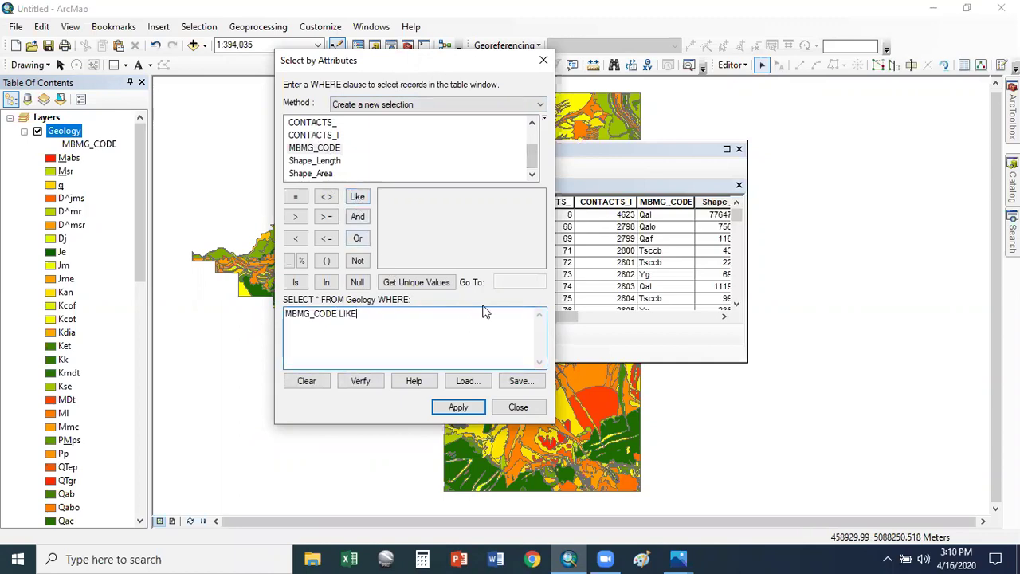
{"action": "type", "text": "'"}
{"action": "key", "text": "BackSpace"}
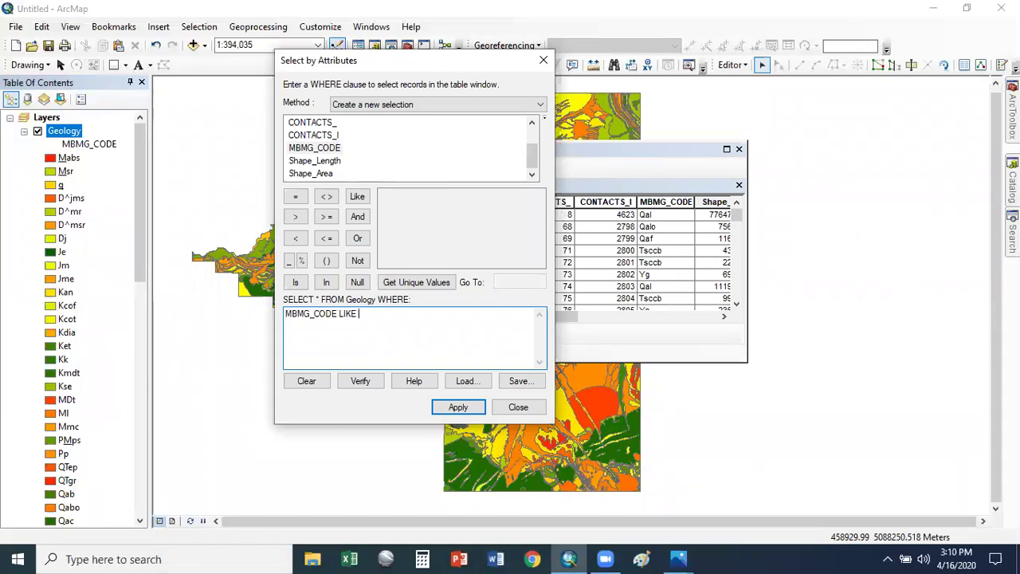
{"action": "type", "text": "''"}
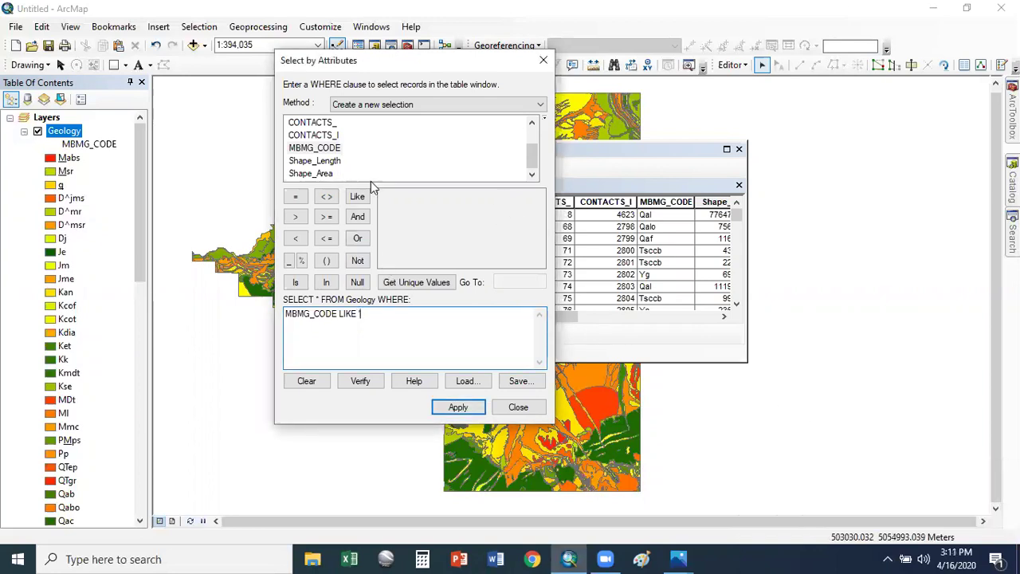
{"action": "type", "text": "Q%"}
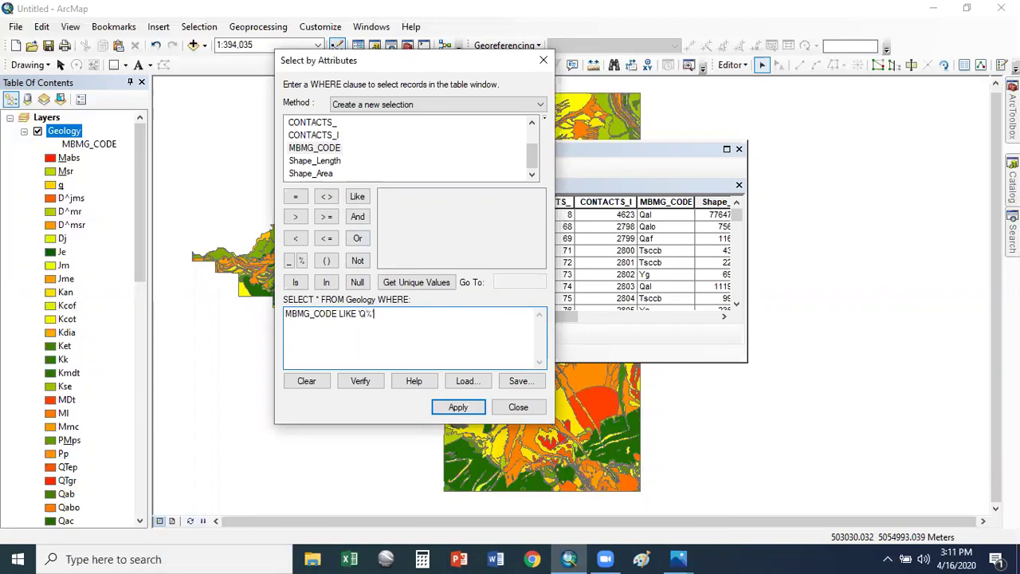
- Extend the selection query with OR conditions for MBMG_CODE LIKE 'T%' and MBMG_CODE LIKE 'X%'
{"action": "left_click", "coordinate": [358, 241]}
{"action": "left_click_drag", "start_coordinate": [403, 316], "coordinate": [183, 335]}
{"action": "key", "text": "ctrl+c"}
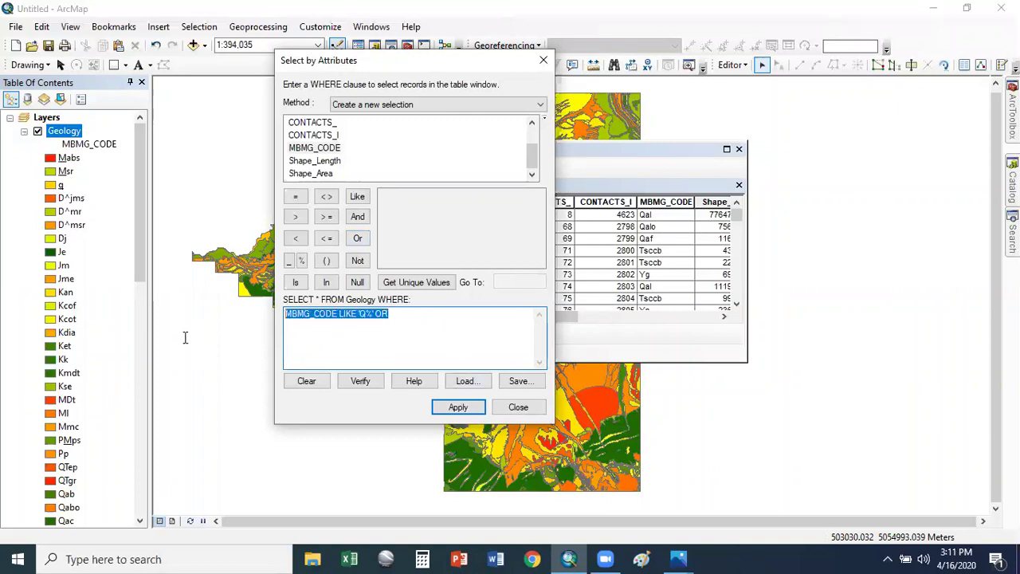
{"action": "left_click", "coordinate": [414, 316]}
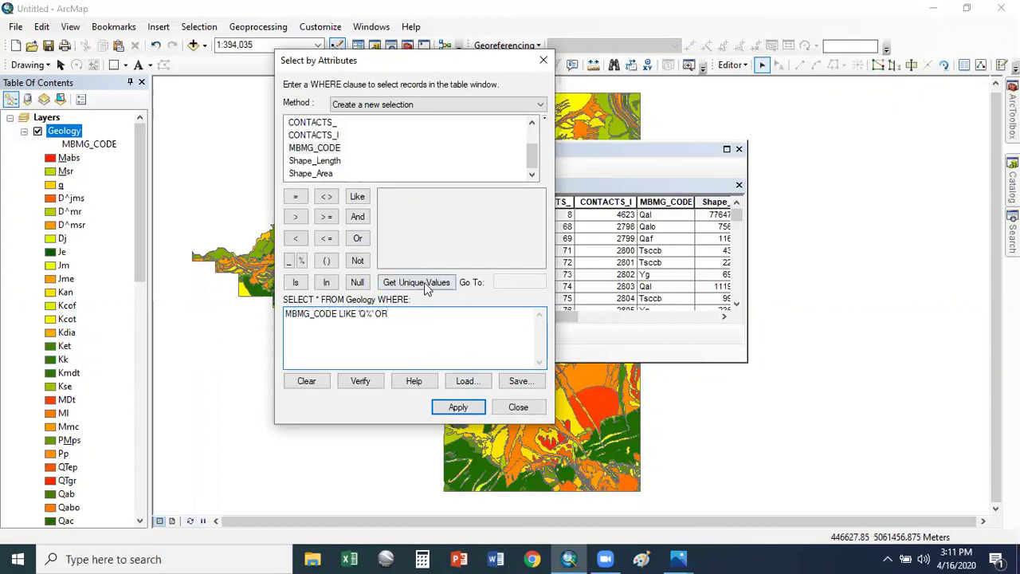
{"action": "key", "text": "ctrl+v"}
{"action": "type", "text": "T"}
{"action": "left_click", "coordinate": [505, 315]}
{"action": "key", "text": "ctrl+v"}
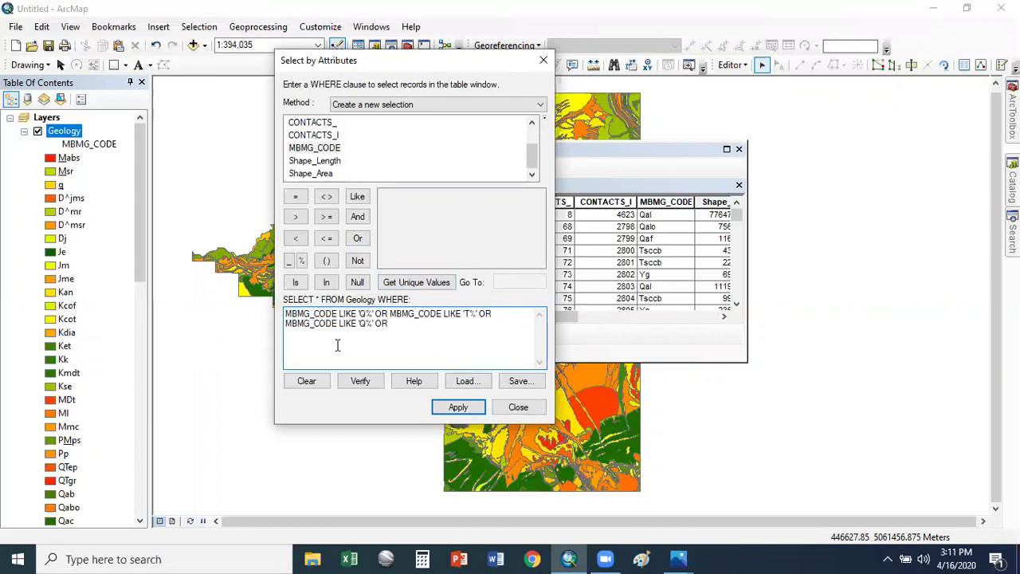
{"action": "left_click_drag", "start_coordinate": [359, 323], "coordinate": [365, 323]}
{"action": "type", "text": "K"}
{"action": "double_click", "coordinate": [381, 324]}
{"action": "key", "text": "BackSpace"}
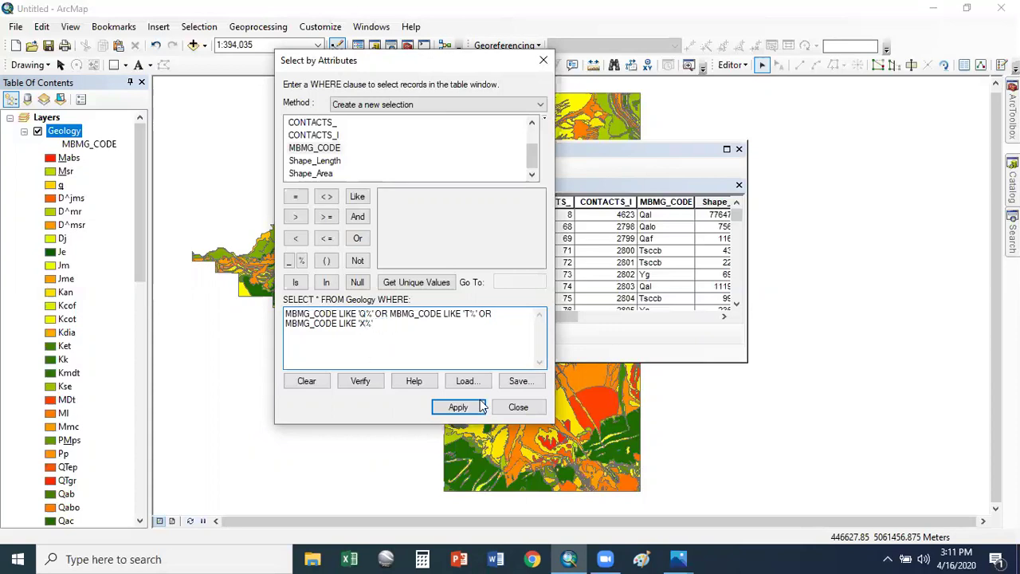
- Select the Geology records matching the query, switch the selection and delete the non-matching features
{"action": "left_click", "coordinate": [456, 408]}
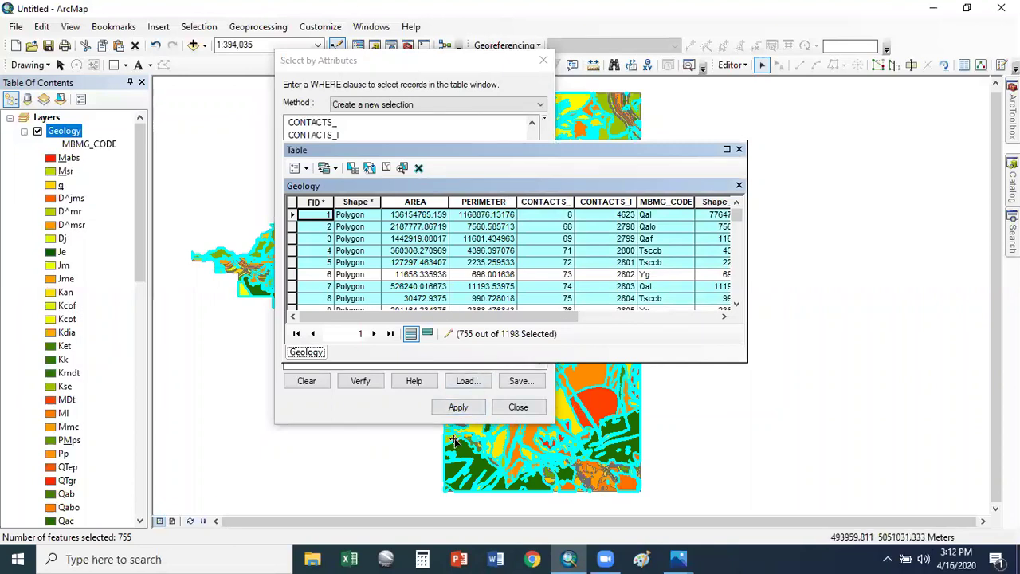
{"action": "left_click_drag", "start_coordinate": [466, 147], "coordinate": [789, 91]}
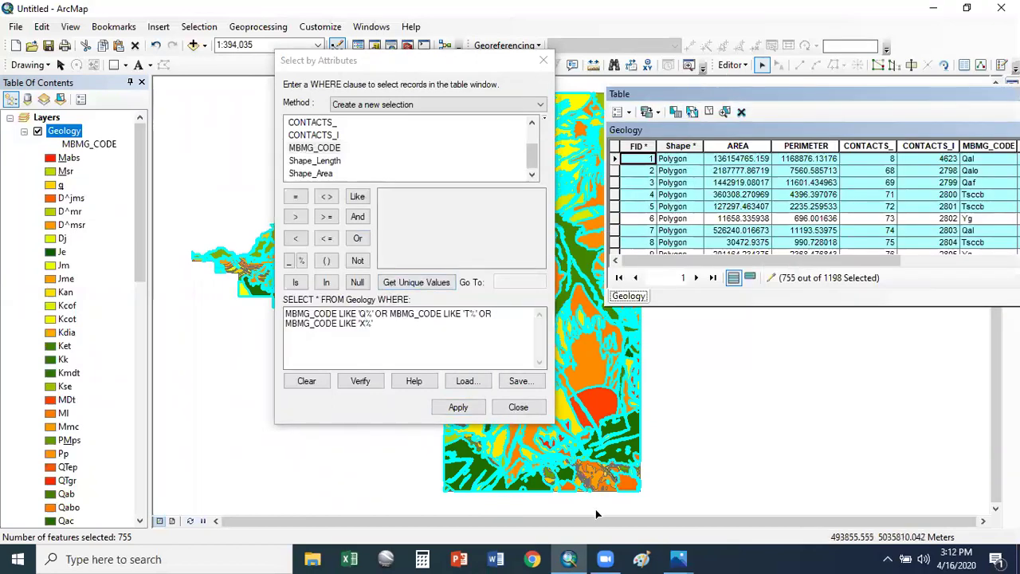
{"action": "left_click", "coordinate": [458, 408]}
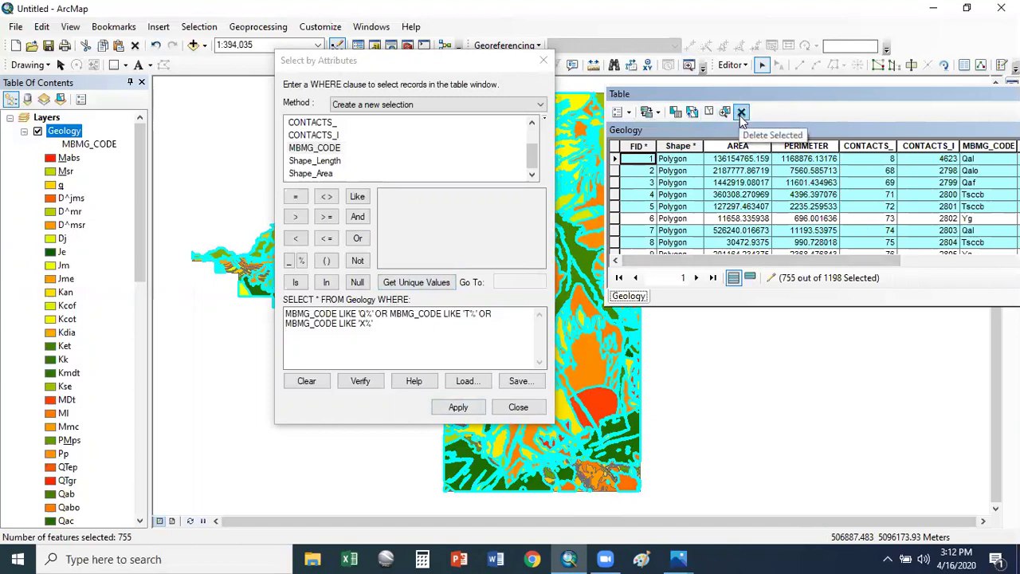
{"action": "left_click", "coordinate": [692, 113]}
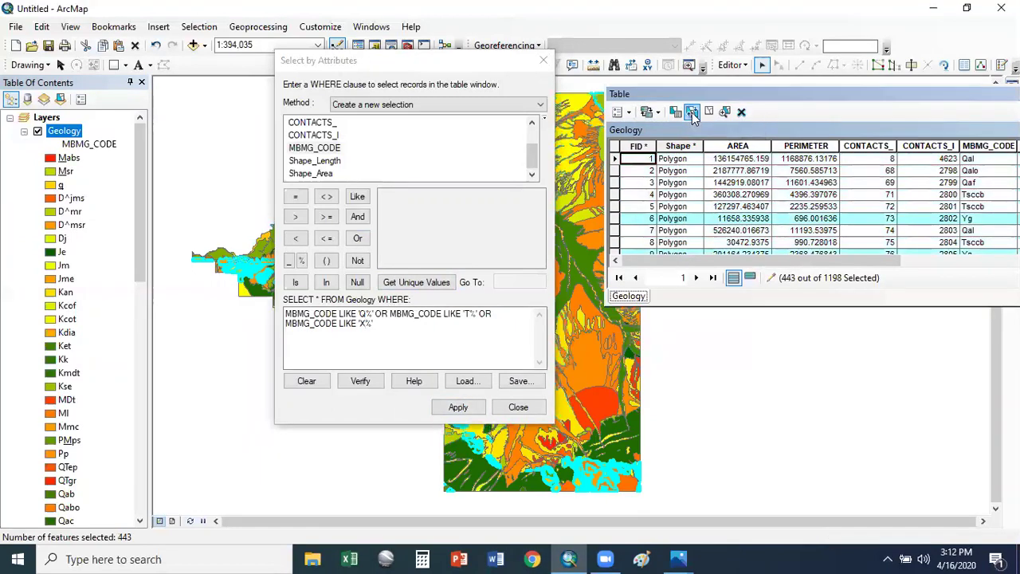
{"action": "left_click", "coordinate": [741, 114]}
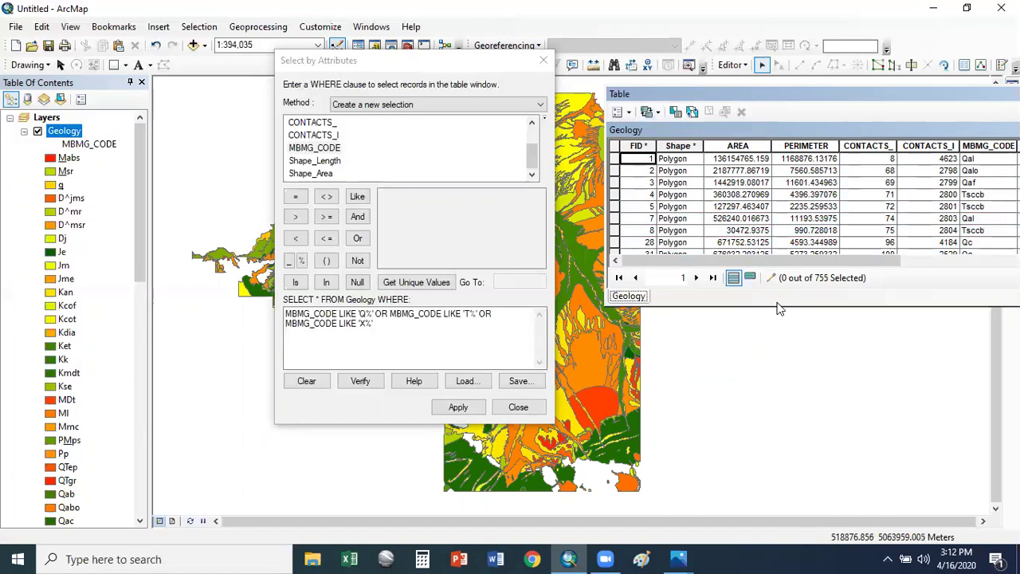
- Close the attribute selection dialog and stop the edit session, saving the edits
{"action": "left_click", "coordinate": [544, 61]}
{"action": "left_click", "coordinate": [735, 67]}
{"action": "left_click", "coordinate": [731, 71]}
{"action": "left_click", "coordinate": [732, 68]}
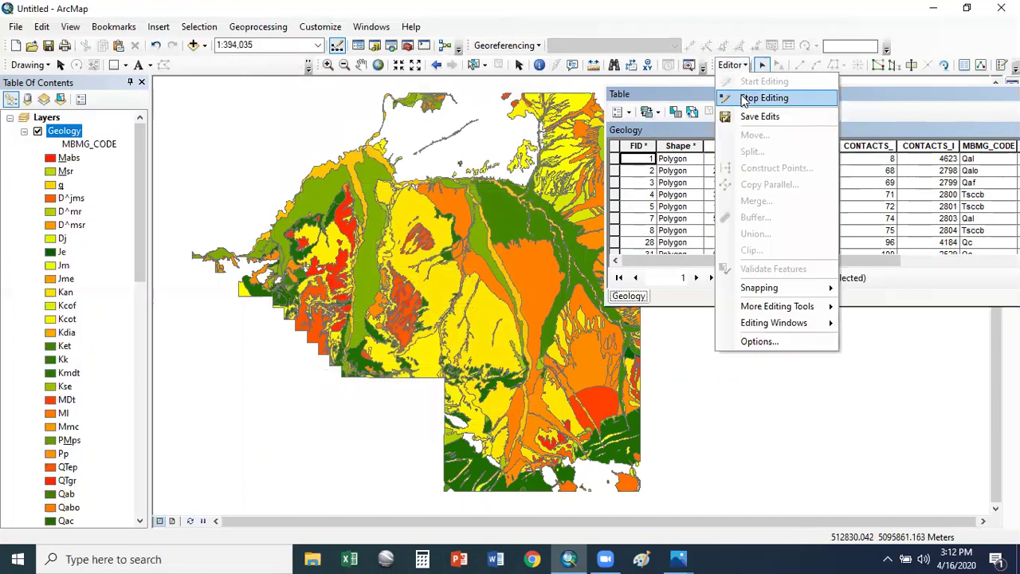
{"action": "left_click", "coordinate": [744, 97]}
{"action": "left_click", "coordinate": [469, 330]}
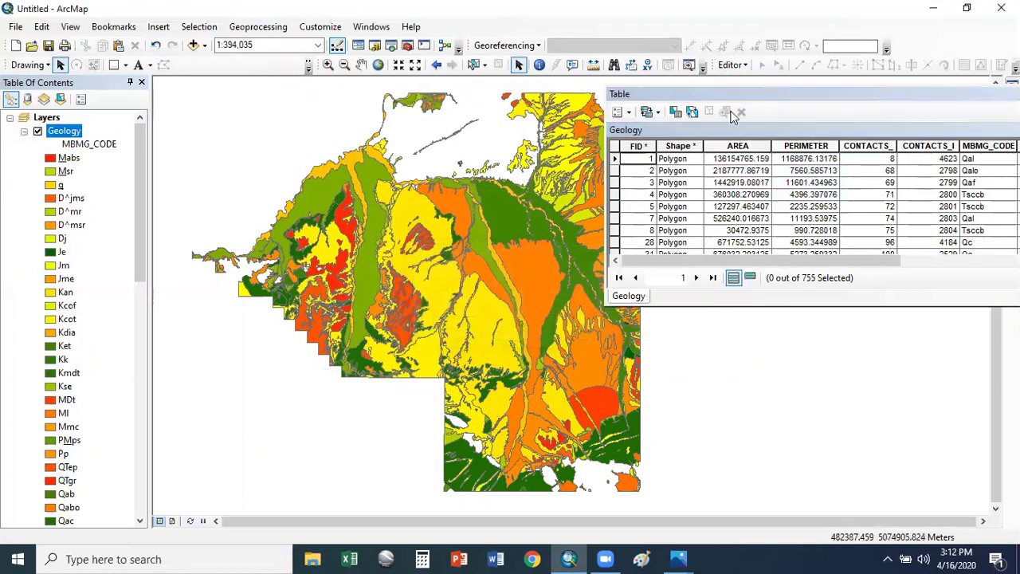
- Close the Geology attribute table and collapse the layer's legend in the table of contents
{"action": "left_click_drag", "start_coordinate": [835, 94], "coordinate": [519, 120]}
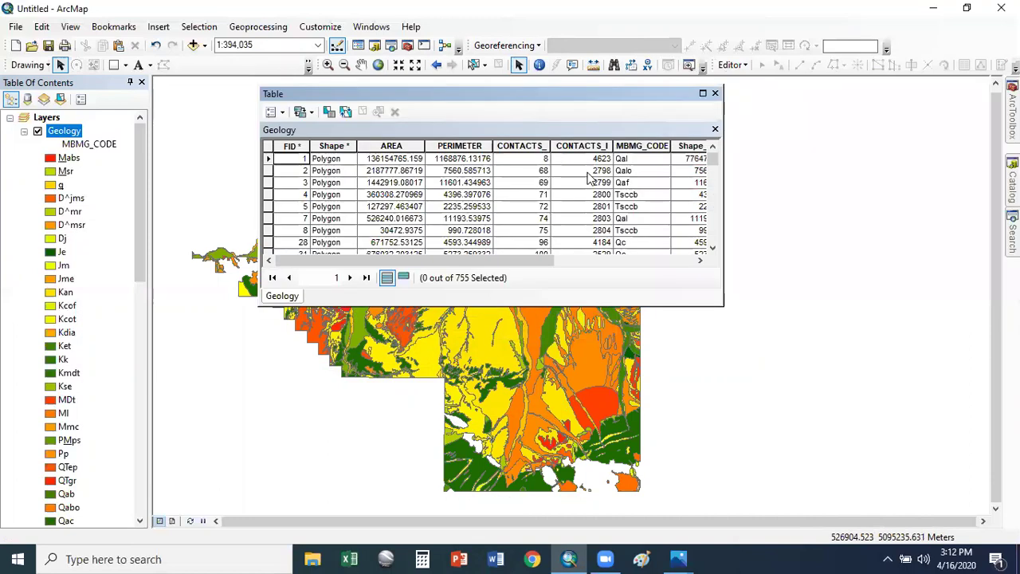
{"action": "left_click", "coordinate": [715, 94]}
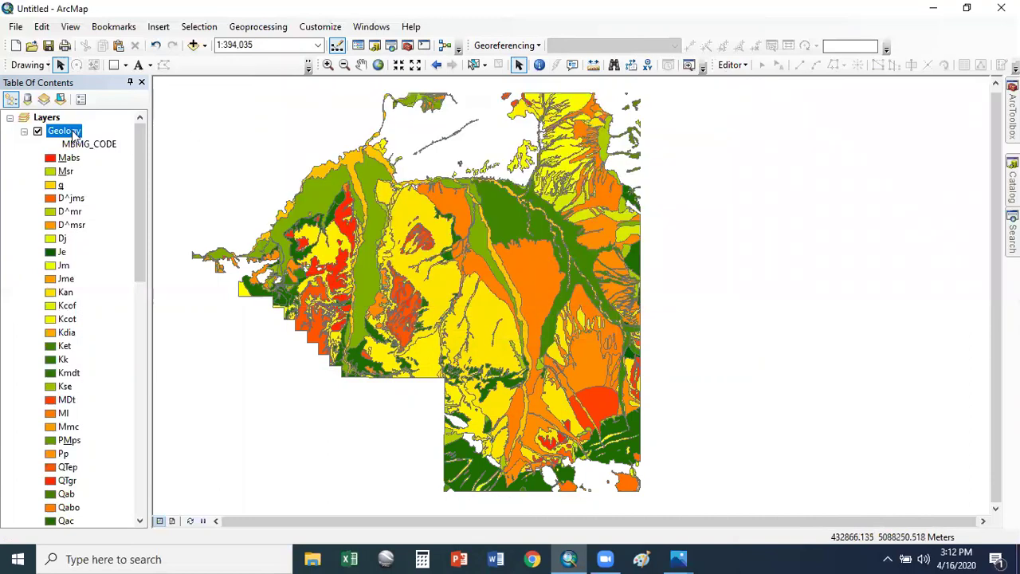
{"action": "right_click", "coordinate": [71, 131]}
{"action": "left_click", "coordinate": [196, 528]}
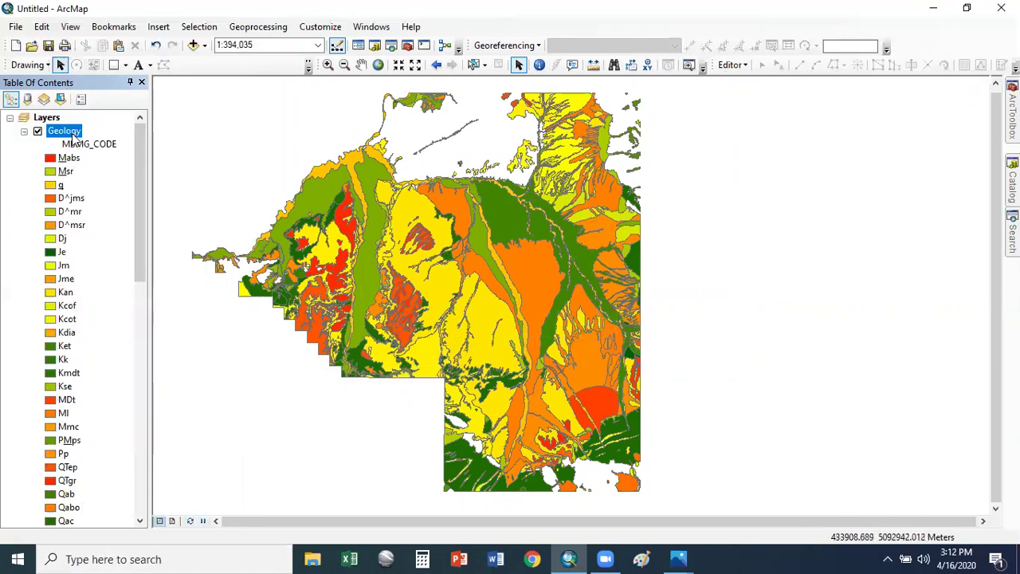
{"action": "left_click", "coordinate": [23, 131]}
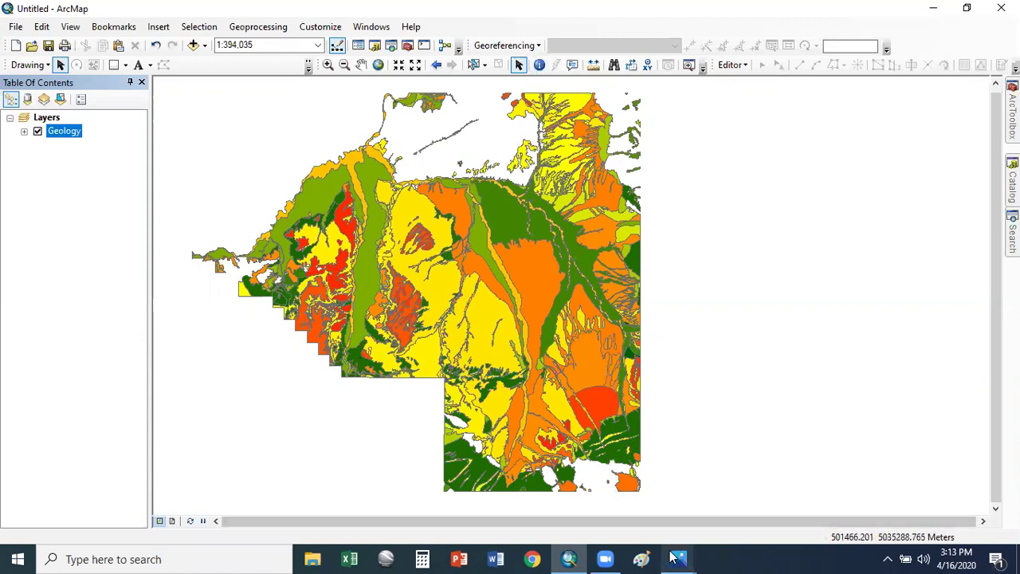
- Switch to Photos to examine the matrix multiplication example in matrix math.jpg, and close the image
{"action": "mouse_move", "coordinate": [679, 558]}
{"action": "left_click", "coordinate": [630, 510]}
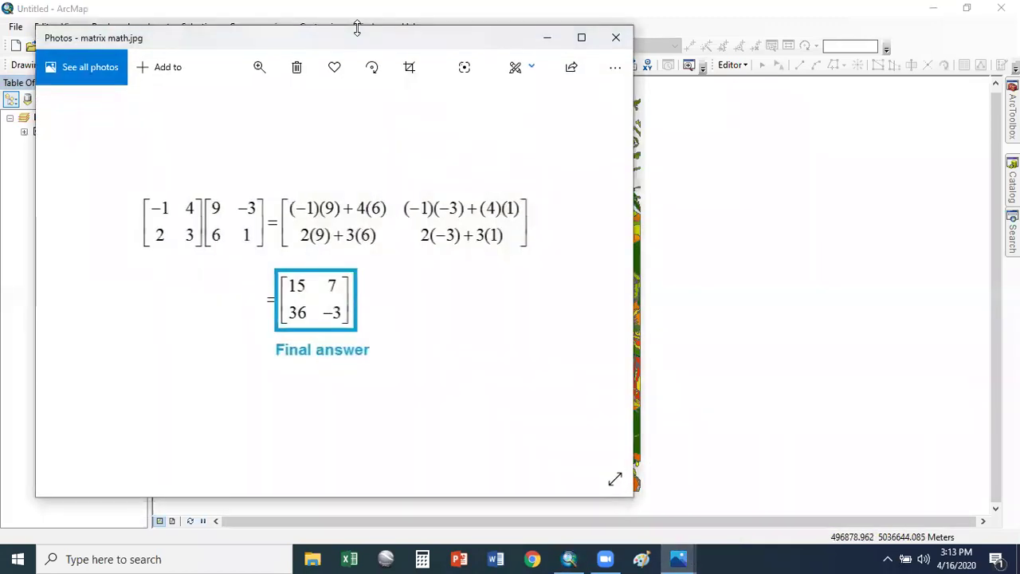
{"action": "left_click_drag", "start_coordinate": [370, 38], "coordinate": [517, 23]}
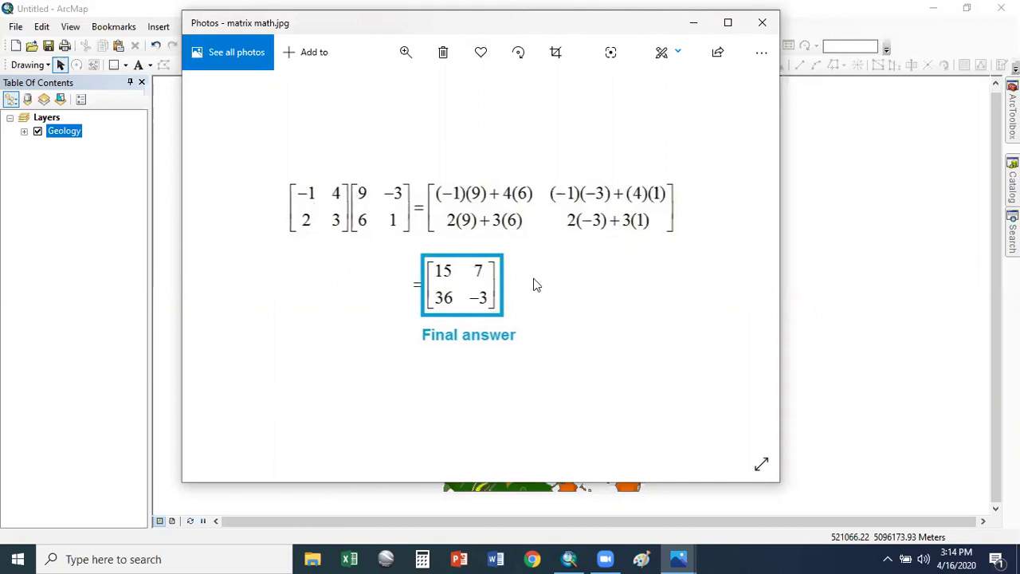
{"action": "left_click", "coordinate": [763, 24]}
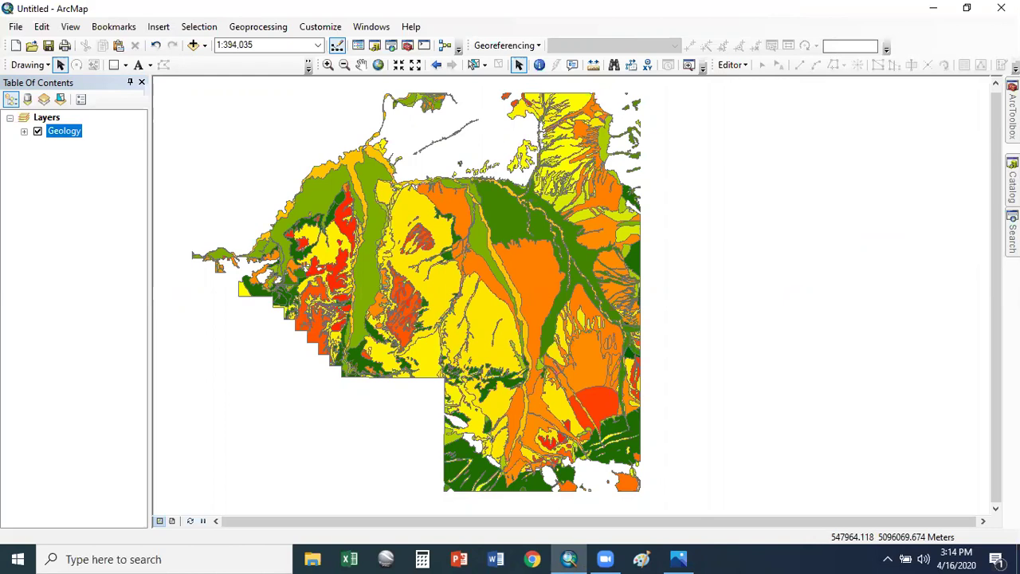
- Open the Polygon to Raster tool from the To Raster set of the Conversion Tools
{"action": "mouse_move", "coordinate": [1012, 111]}
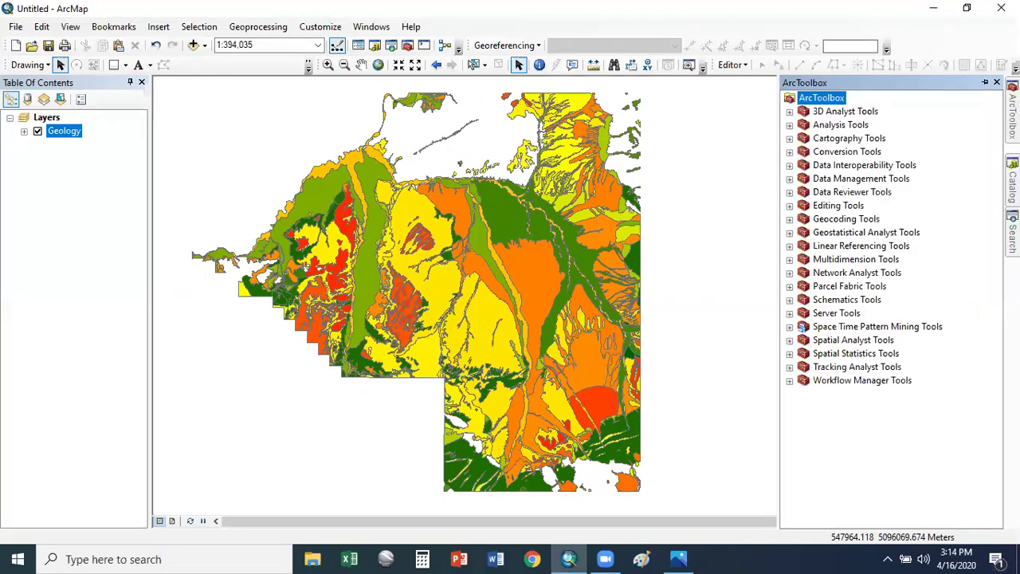
{"action": "left_click", "coordinate": [790, 152]}
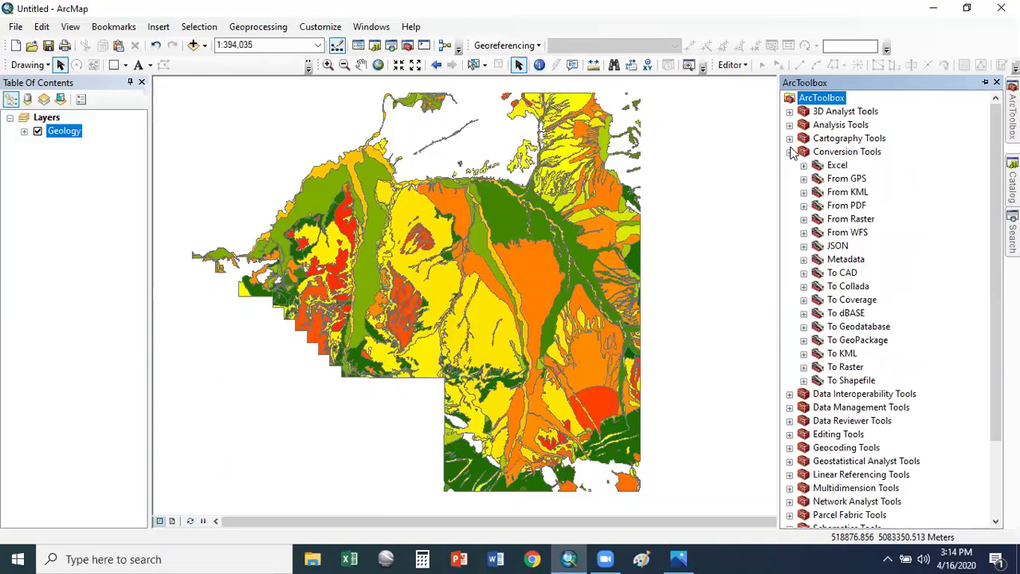
{"action": "left_click", "coordinate": [803, 220]}
{"action": "left_click", "coordinate": [803, 220]}
{"action": "left_click", "coordinate": [804, 367]}
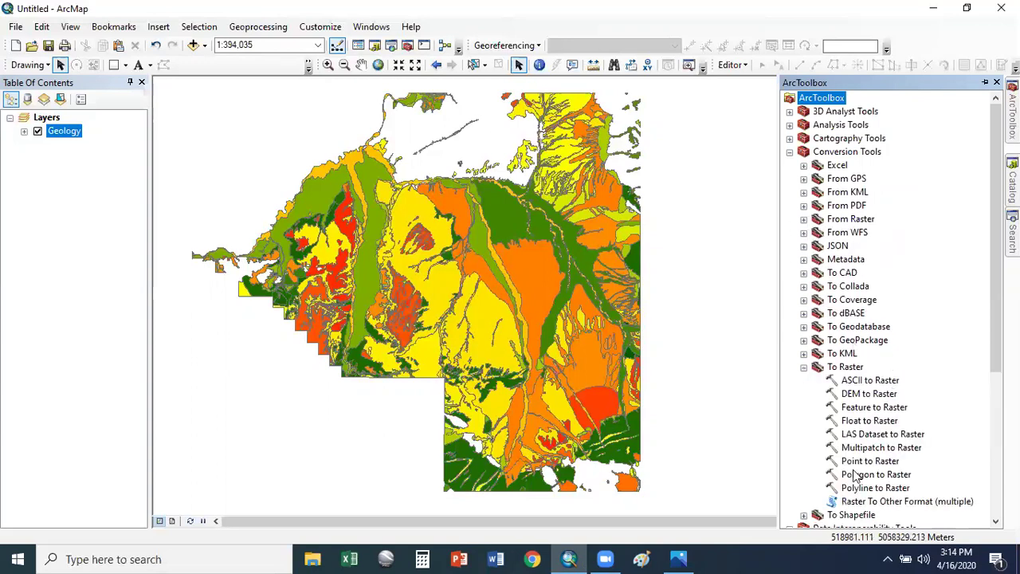
{"action": "double_click", "coordinate": [885, 475]}
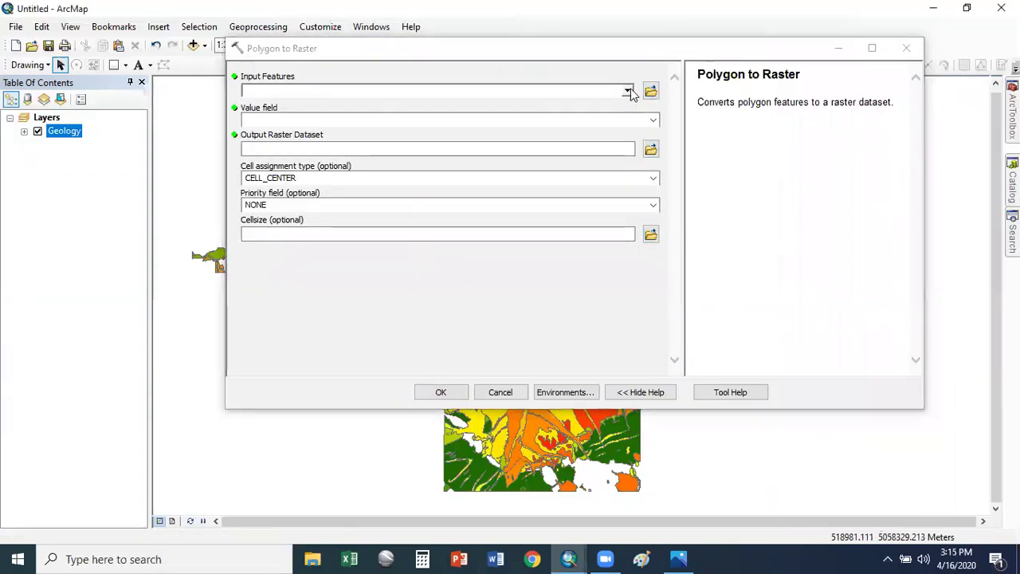
- Choose Geology as the input features and MBMG_CODE as the value field, and name the output raster GeologyQTX in Snipe Hunt.gdb
{"action": "left_click", "coordinate": [629, 91]}
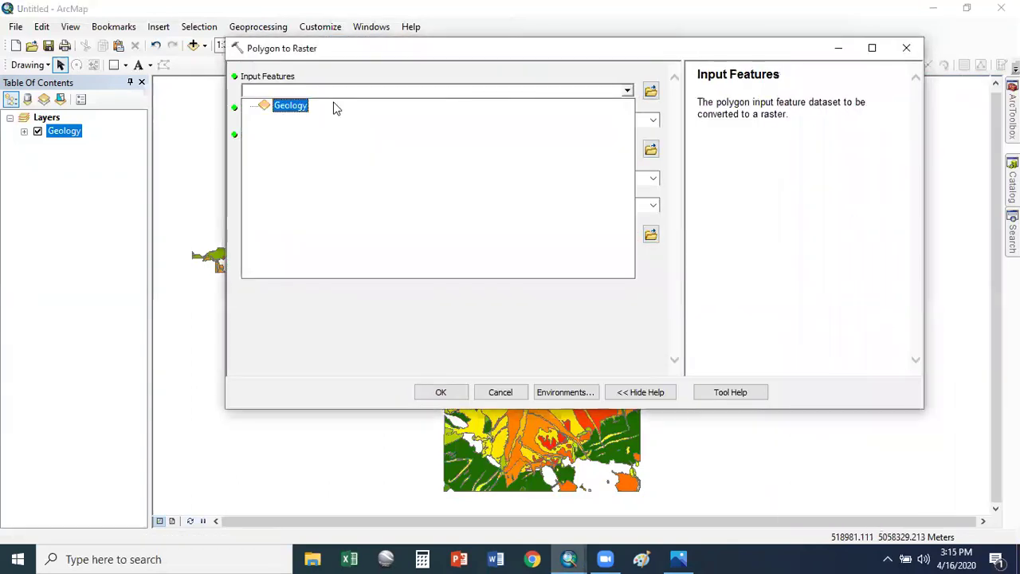
{"action": "left_click", "coordinate": [290, 108]}
{"action": "left_click", "coordinate": [654, 120]}
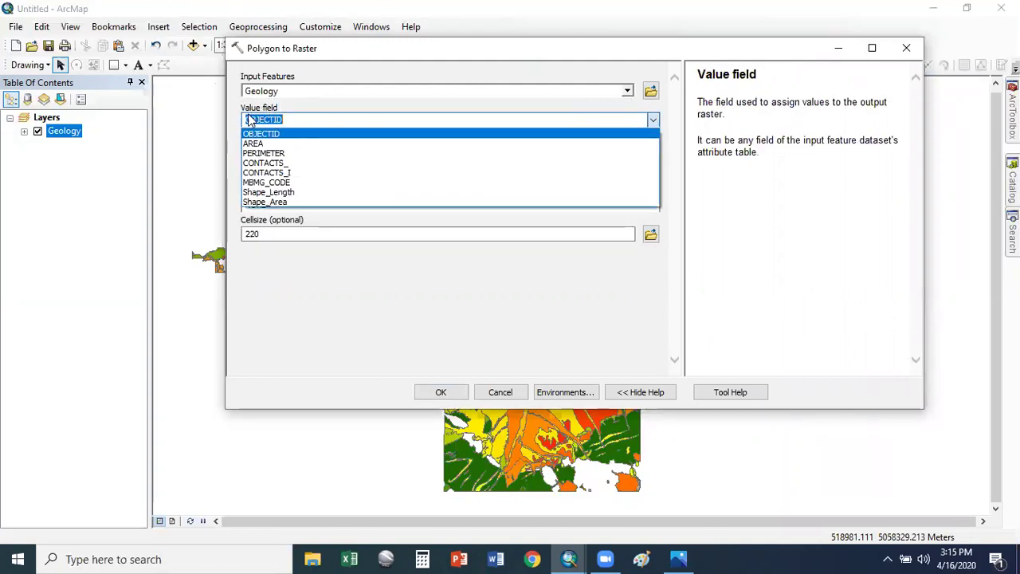
{"action": "left_click", "coordinate": [303, 184]}
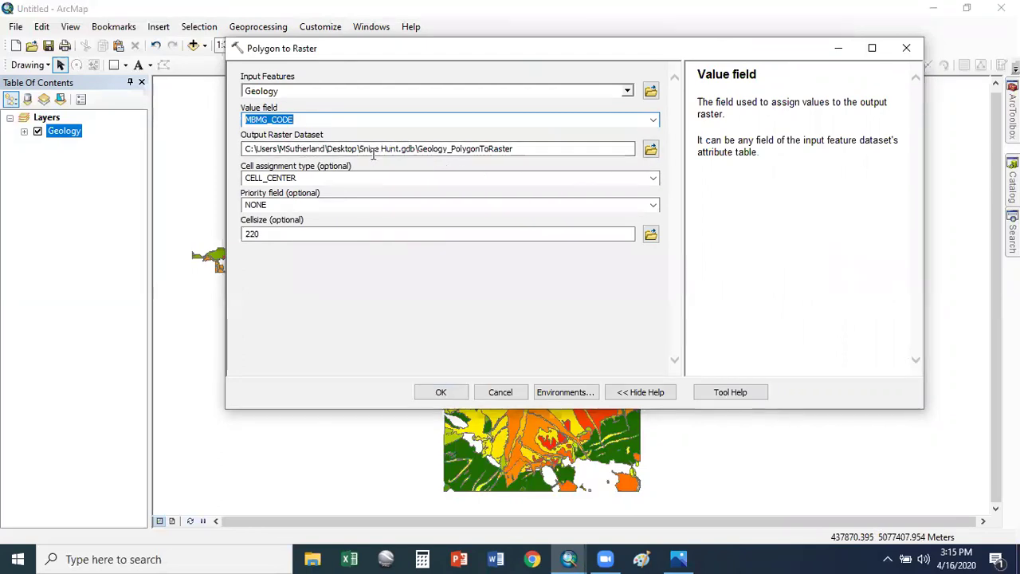
{"action": "left_click_drag", "start_coordinate": [418, 148], "coordinate": [538, 148]}
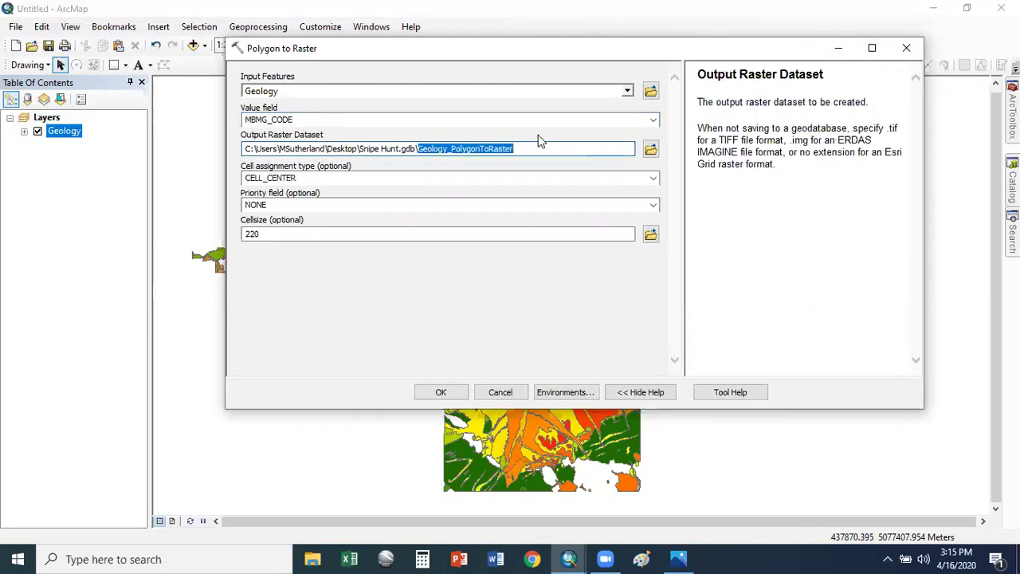
{"action": "type", "text": "Geol"}
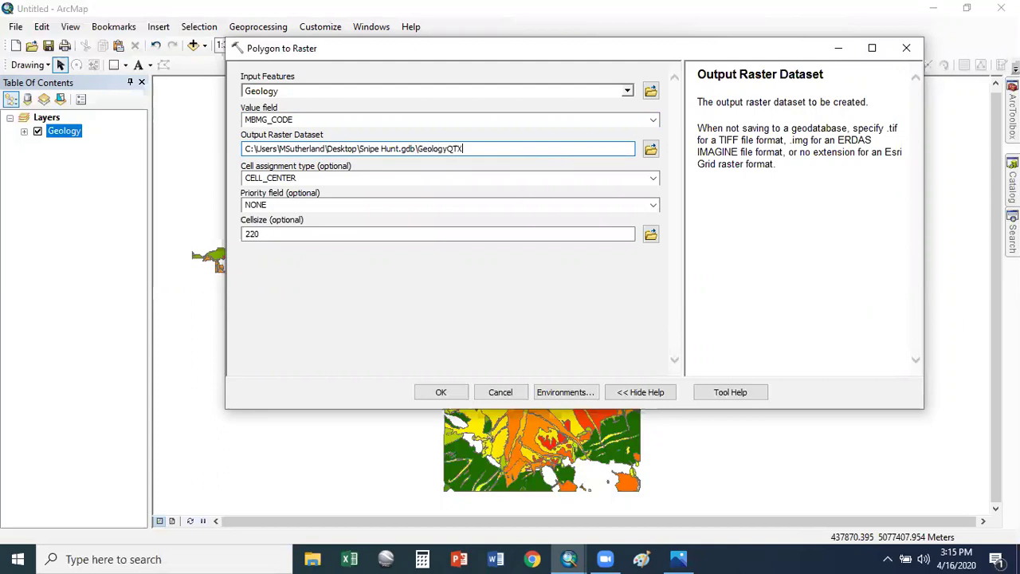
- Set the cell assignment type to MAXIMUM_AREA, and examine the polygon grid illustration Untitled.jpg in Photos before closing it
{"action": "left_click", "coordinate": [265, 177]}
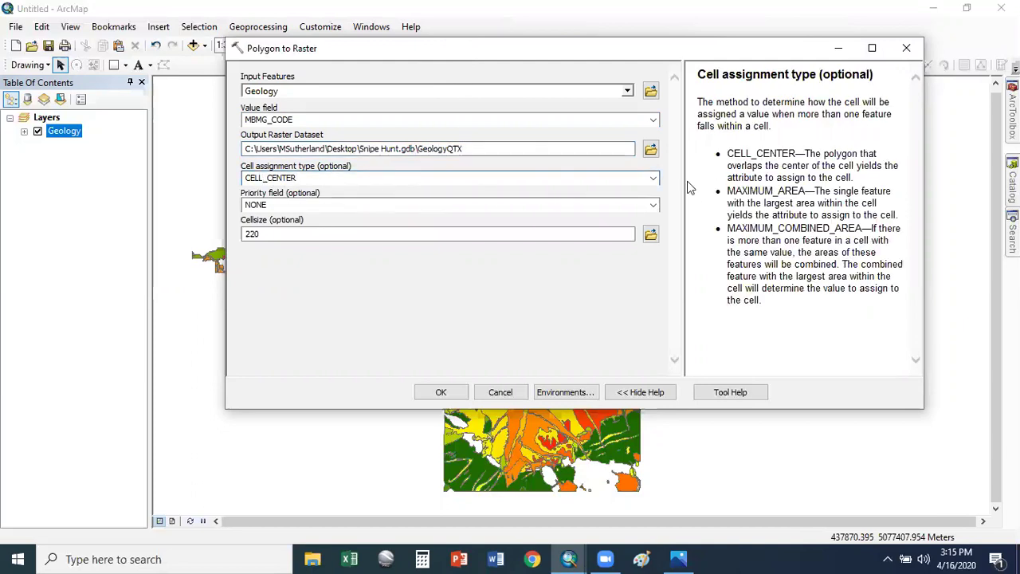
{"action": "left_click", "coordinate": [654, 178]}
{"action": "left_click", "coordinate": [389, 193]}
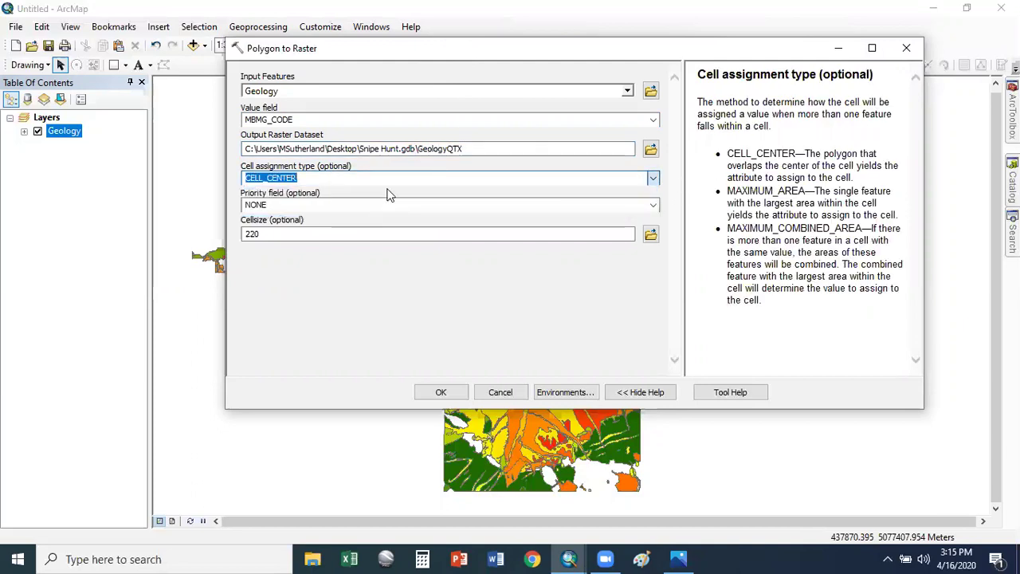
{"action": "left_click", "coordinate": [678, 559]}
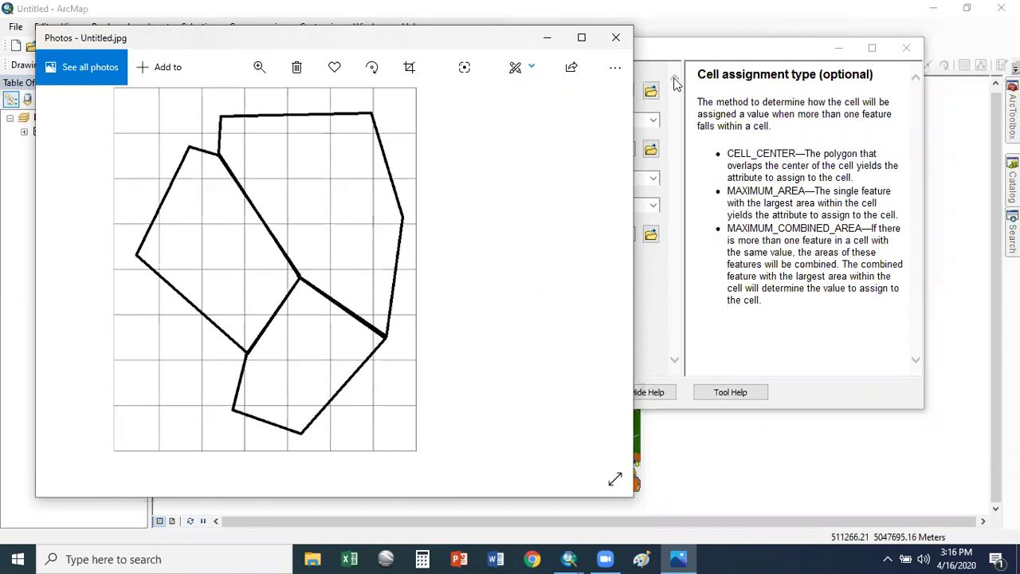
{"action": "left_click", "coordinate": [615, 37]}
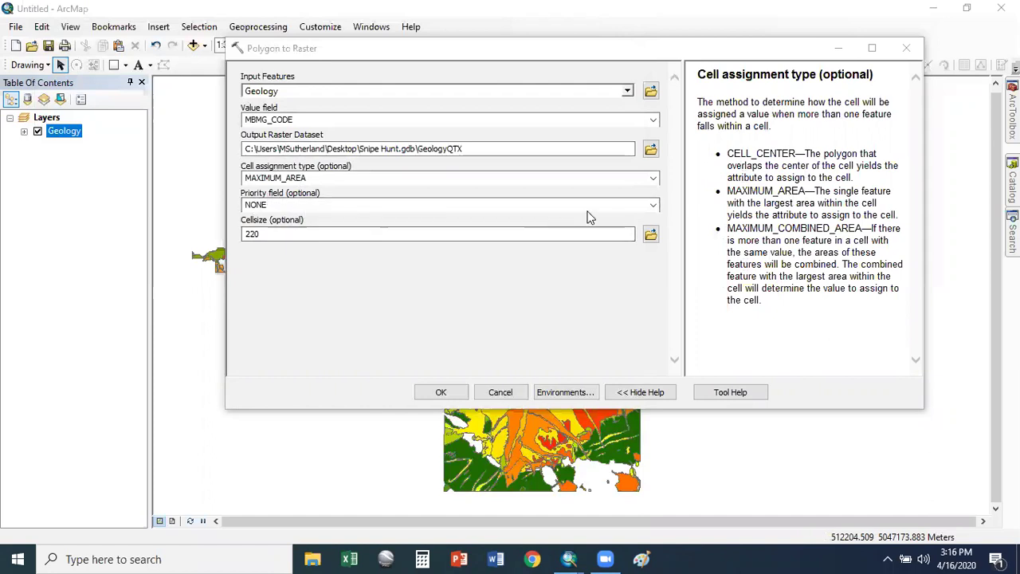
- Keep the priority field at NONE, set the cell size to 30 and run the polygon conversion
{"action": "left_click", "coordinate": [615, 205]}
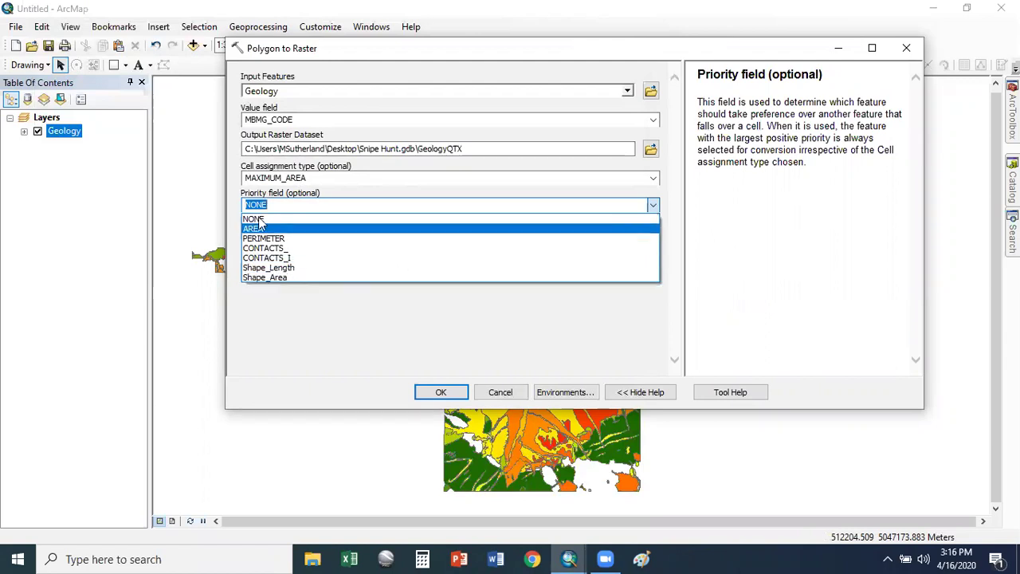
{"action": "left_click", "coordinate": [310, 126]}
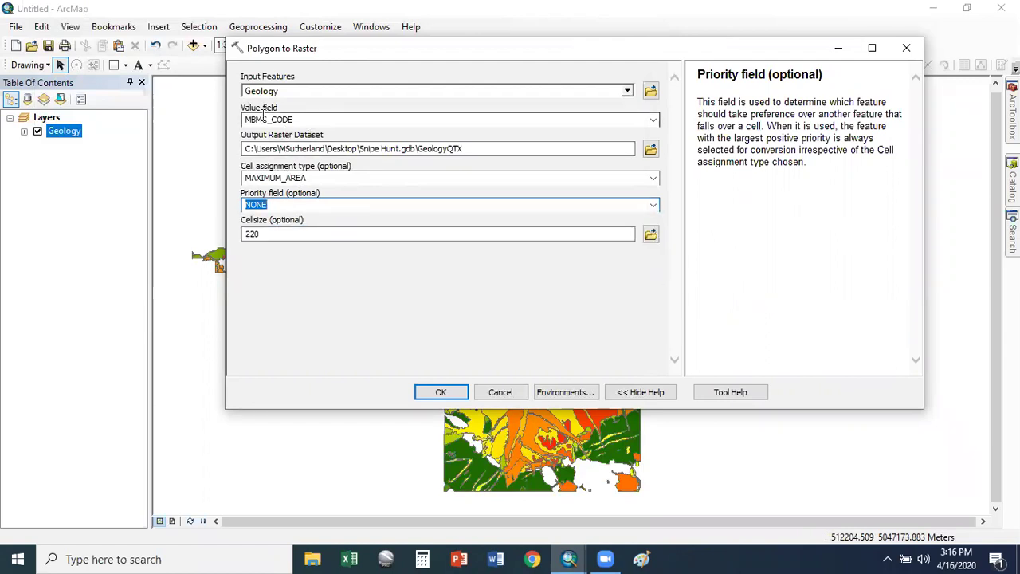
{"action": "left_click", "coordinate": [275, 237]}
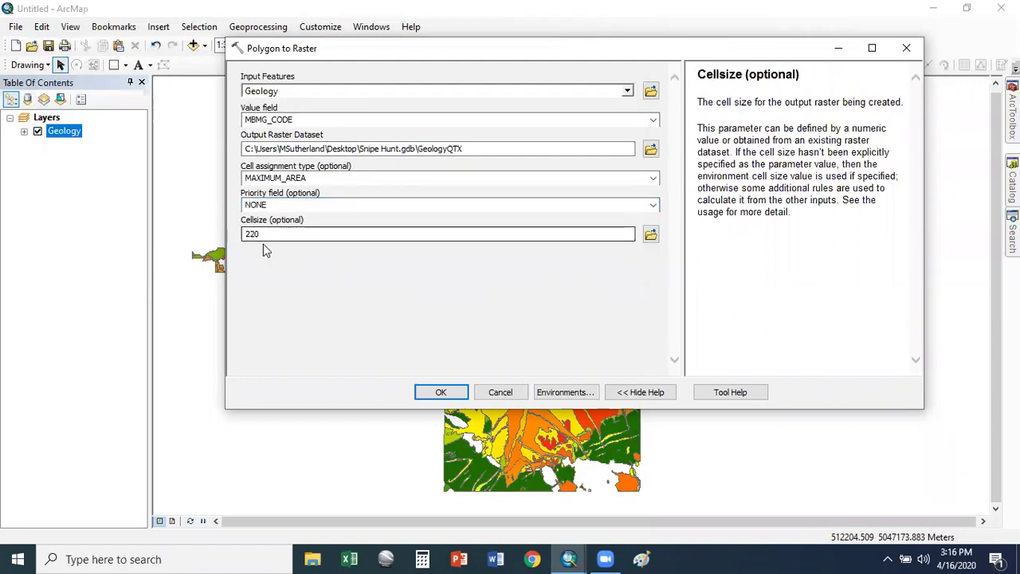
{"action": "double_click", "coordinate": [275, 234]}
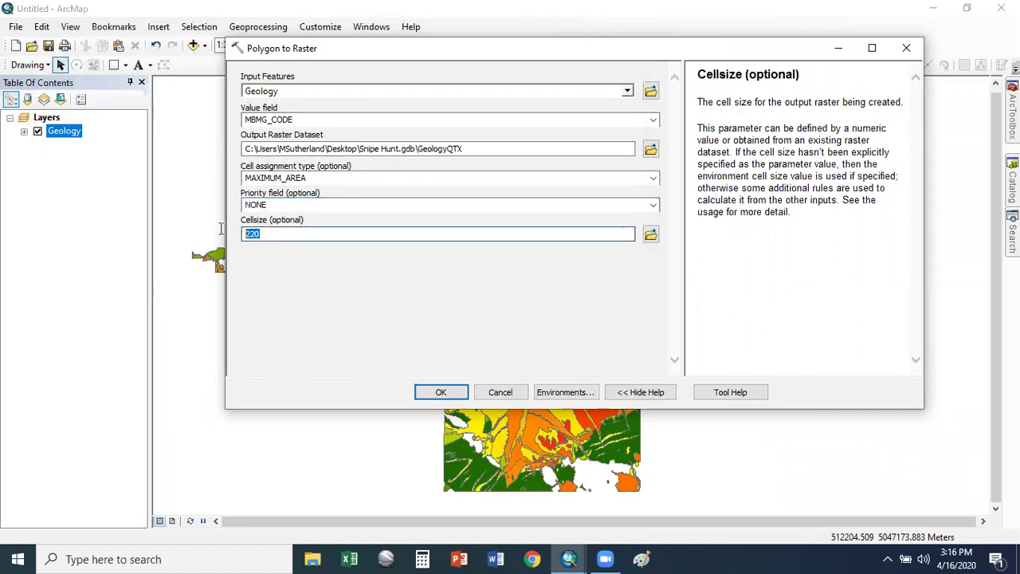
{"action": "type", "text": "30"}
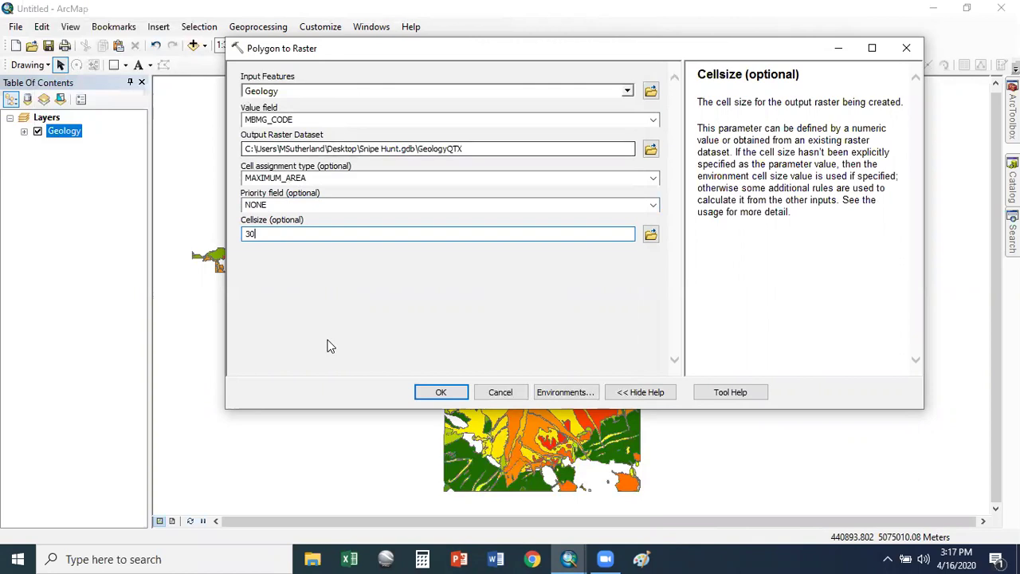
{"action": "left_click", "coordinate": [440, 391]}
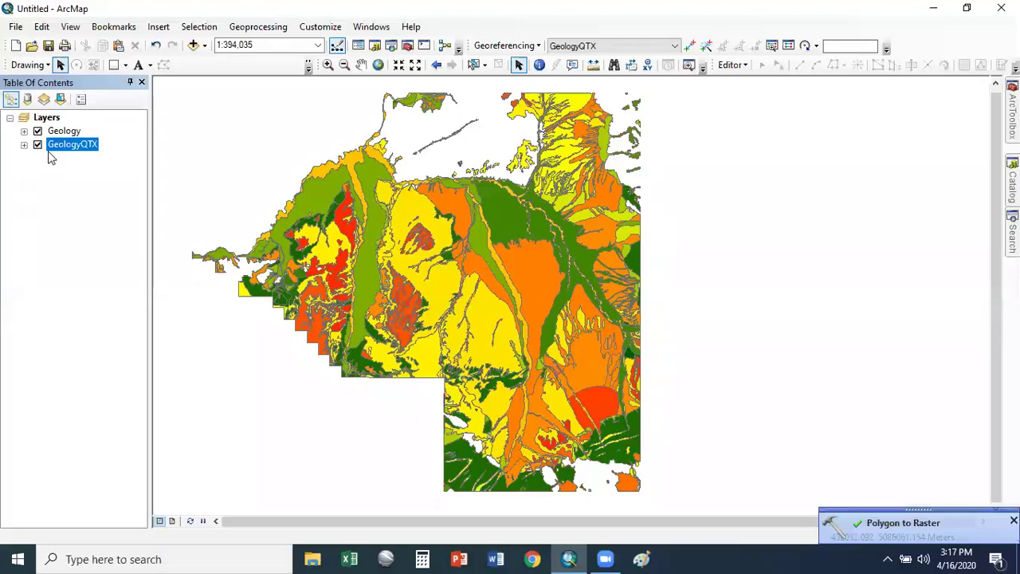
- Remove the original Geology layer from the map, and review the attribute table of the GeologyQTX raster before closing it
{"action": "right_click", "coordinate": [64, 133]}
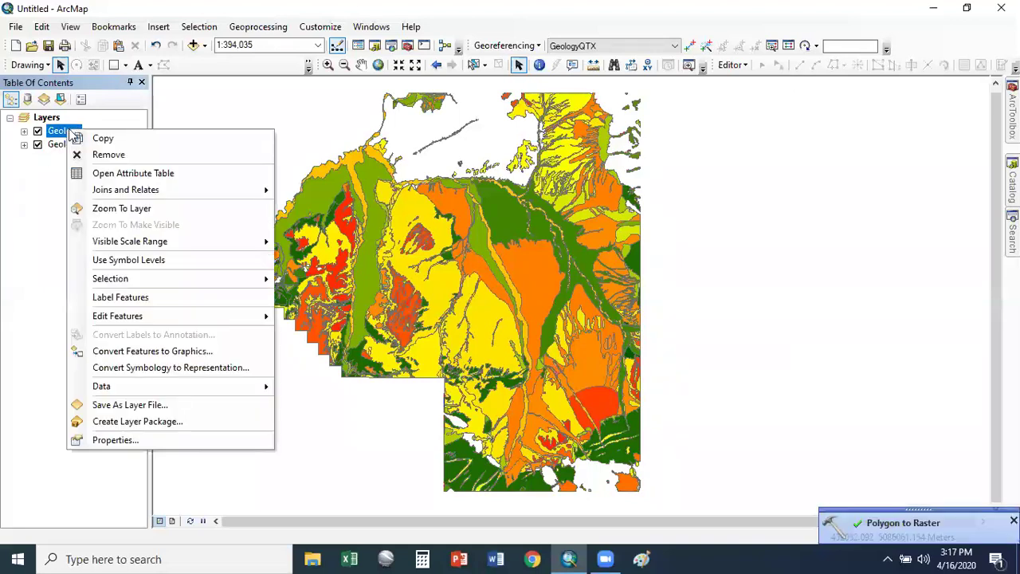
{"action": "left_click", "coordinate": [109, 155]}
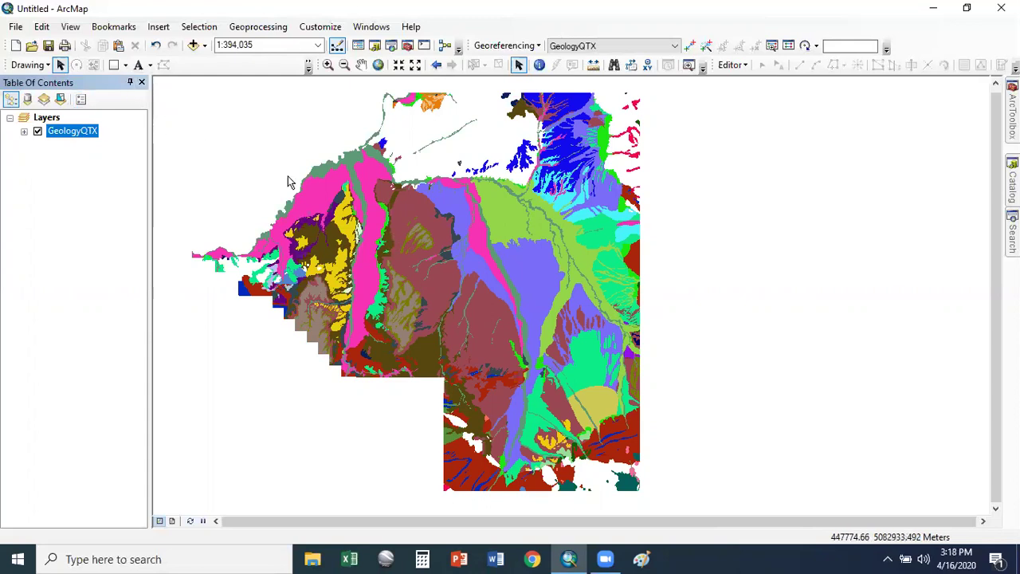
{"action": "right_click", "coordinate": [91, 140]}
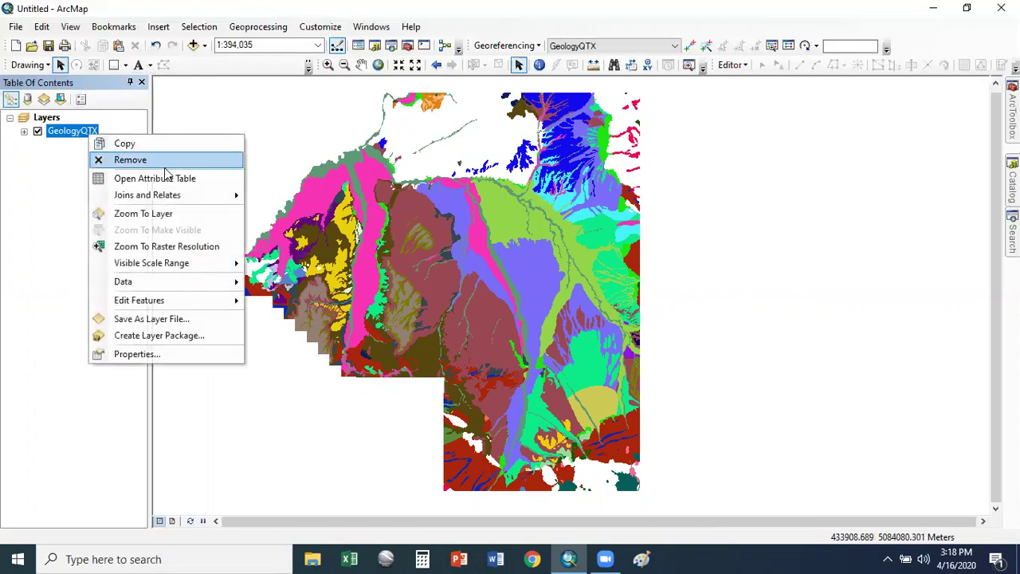
{"action": "left_click", "coordinate": [170, 180]}
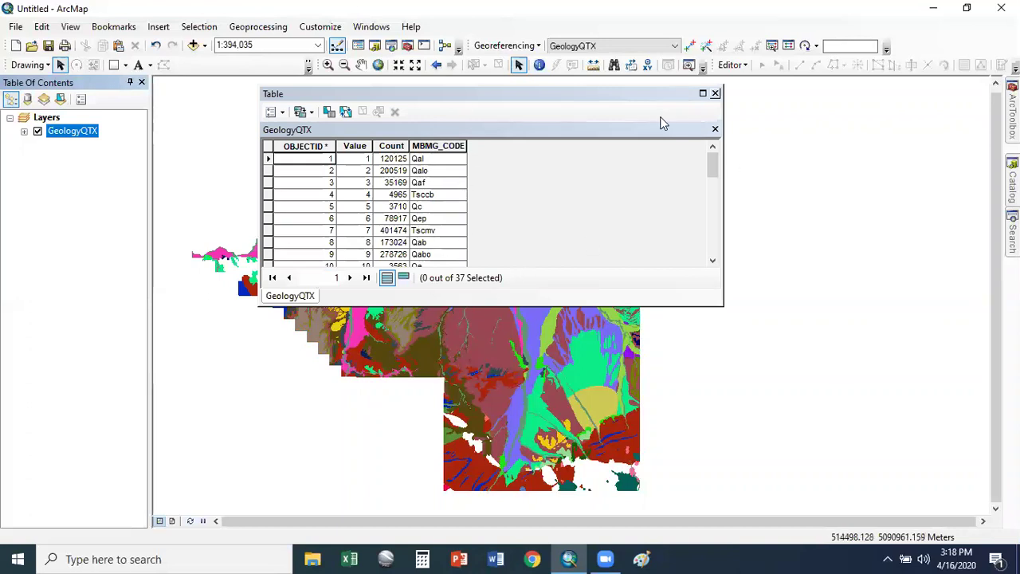
{"action": "left_click", "coordinate": [715, 93]}
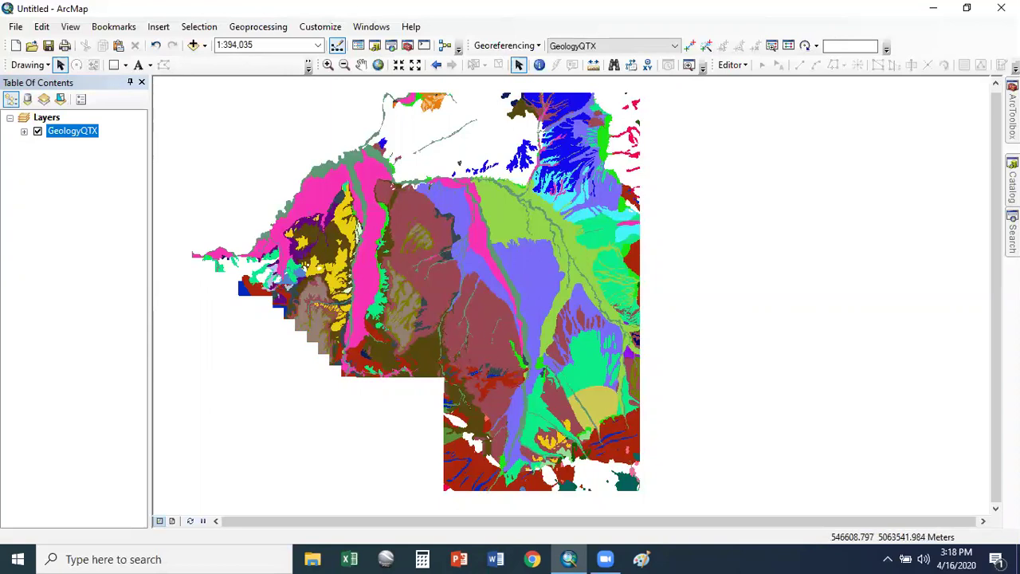
- Check in the extensions list whether Spatial Analyst is enabled, and close the list
{"action": "mouse_move", "coordinate": [1013, 112]}
{"action": "left_click", "coordinate": [877, 475]}
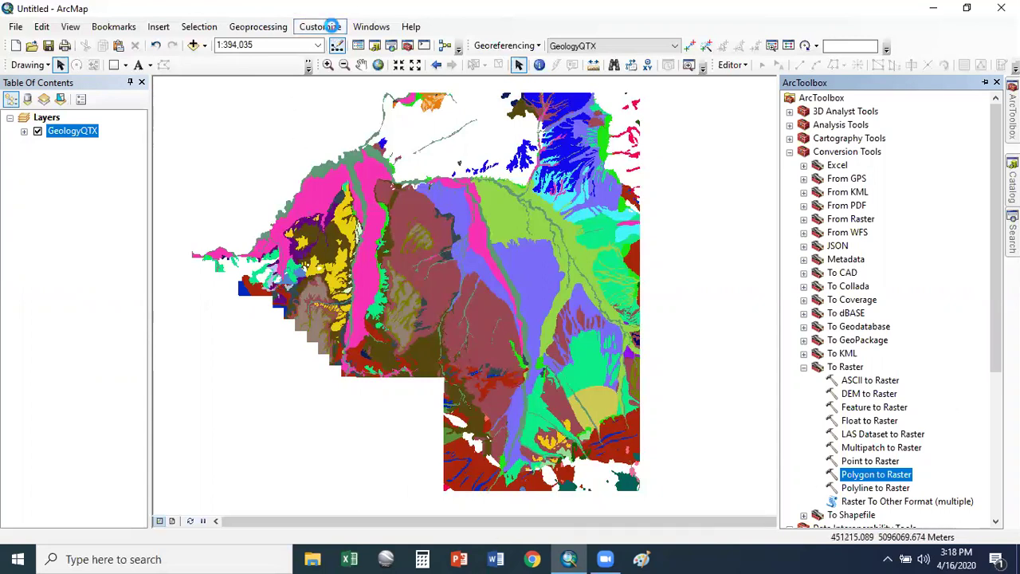
{"action": "left_click", "coordinate": [331, 26]}
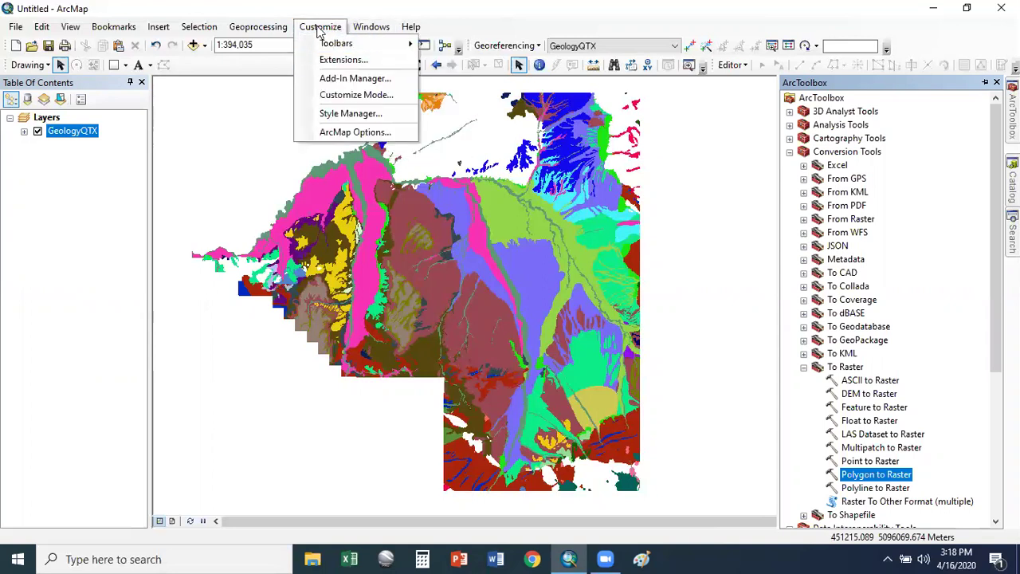
{"action": "left_click", "coordinate": [324, 63]}
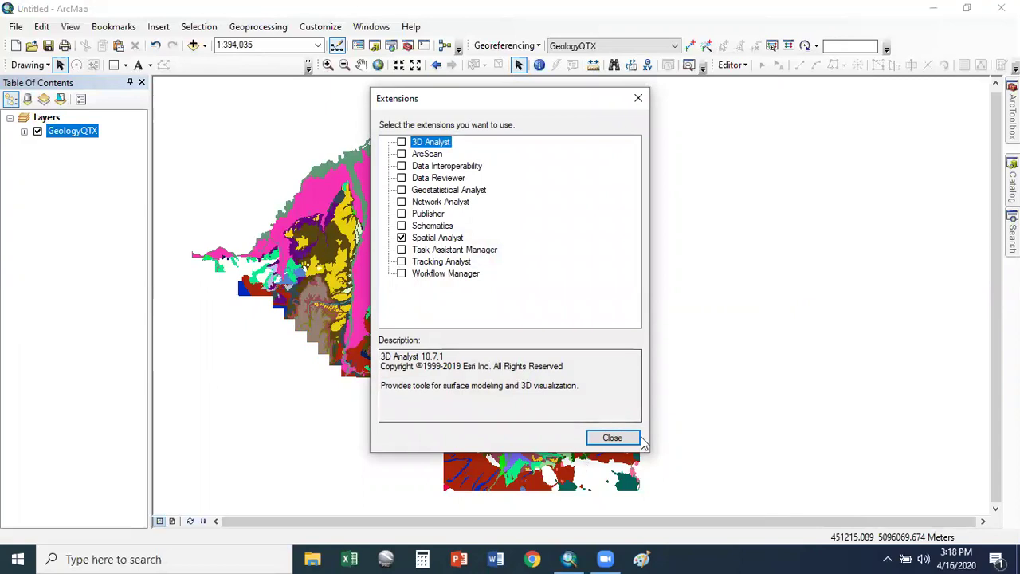
{"action": "left_click", "coordinate": [613, 438]}
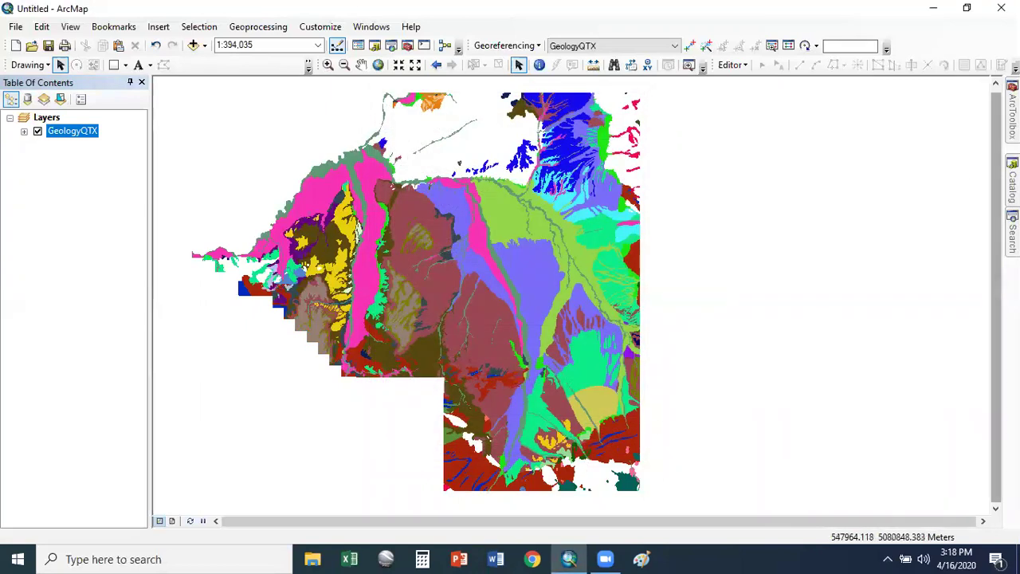
- Open the Reclassify tool from the Spatial Analyst Tools and choose GeologyQTX as the input raster
{"action": "mouse_move", "coordinate": [1013, 111]}
{"action": "scroll", "coordinate": [939, 369], "scroll_direction": "down", "scroll_amount": 2}
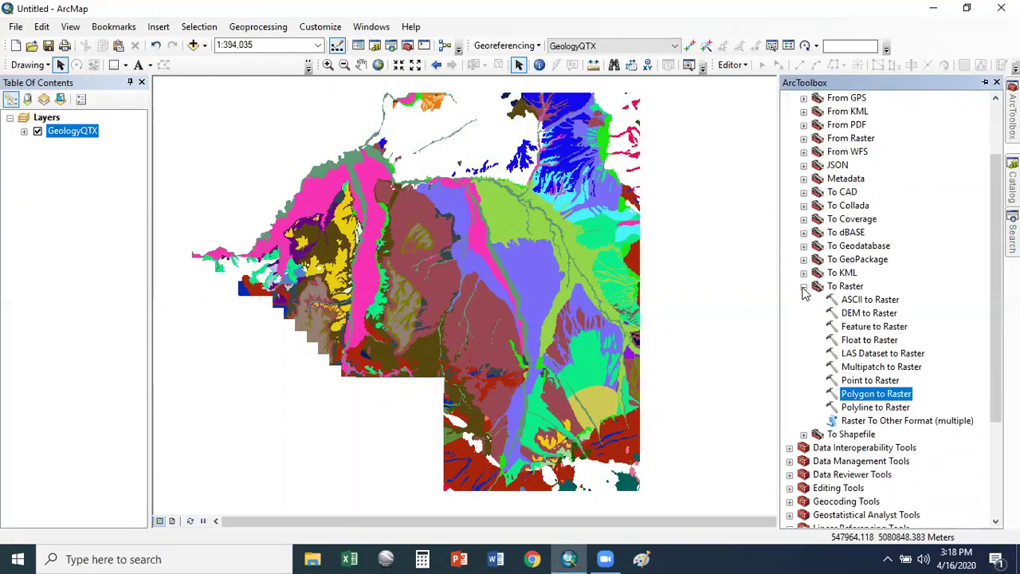
{"action": "left_click", "coordinate": [804, 286]}
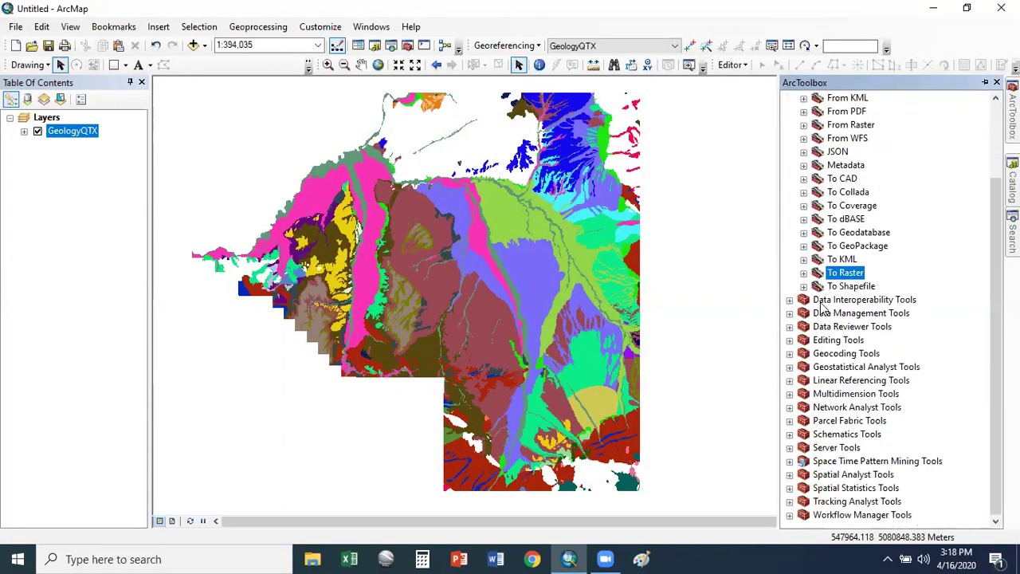
{"action": "left_click", "coordinate": [789, 476]}
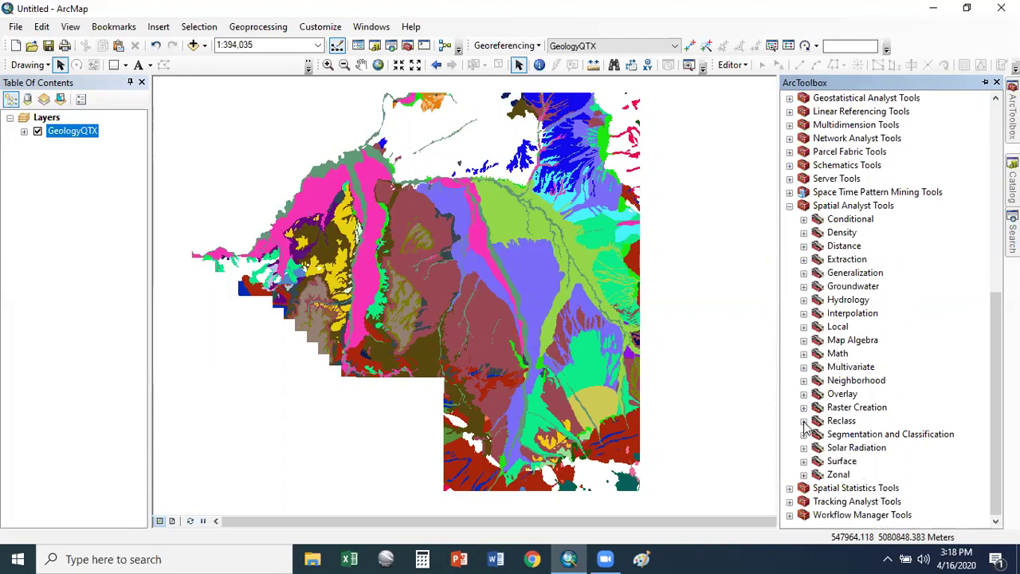
{"action": "left_click", "coordinate": [804, 420]}
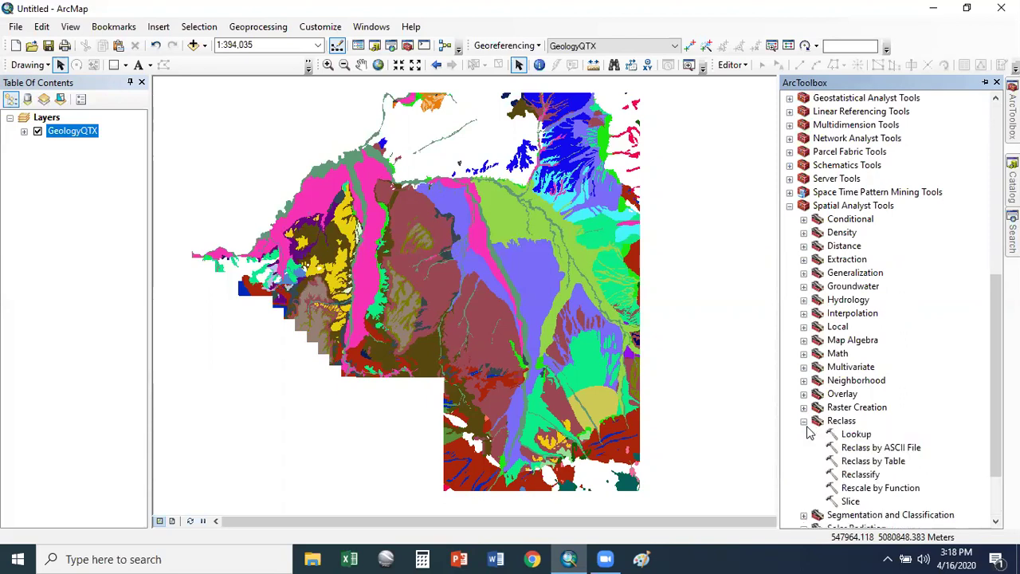
{"action": "double_click", "coordinate": [857, 475]}
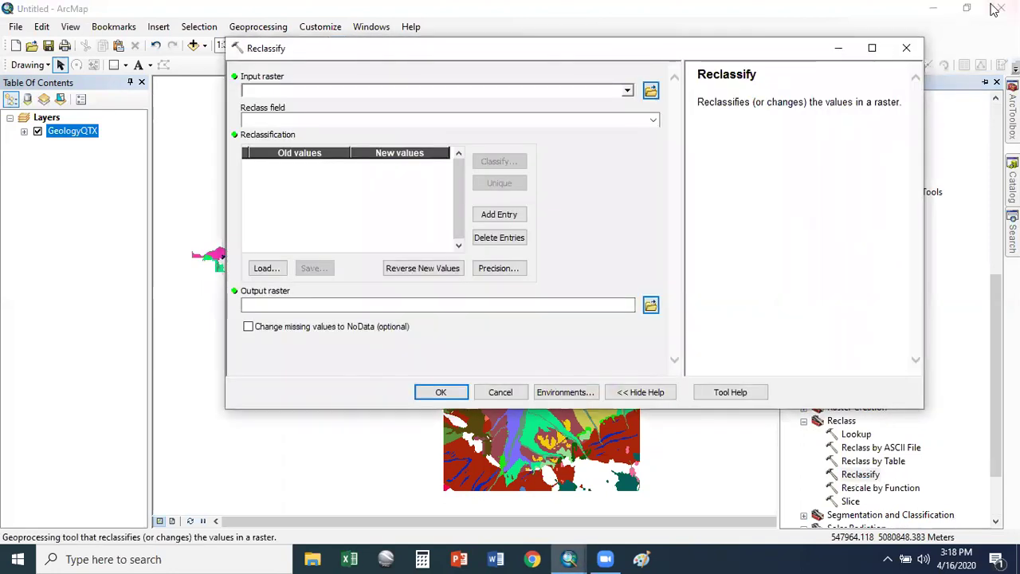
{"action": "left_click", "coordinate": [335, 90]}
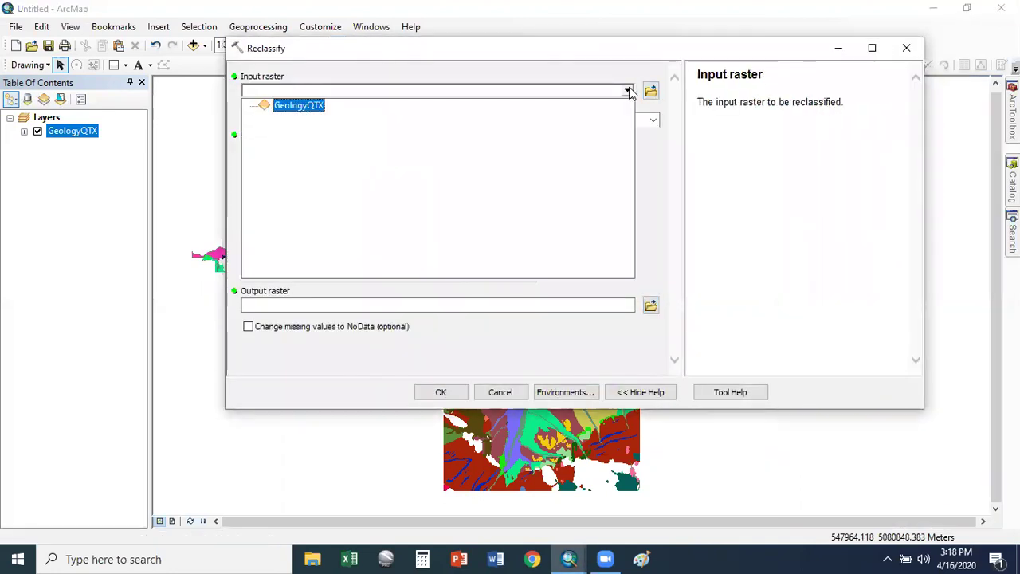
{"action": "left_click", "coordinate": [315, 111]}
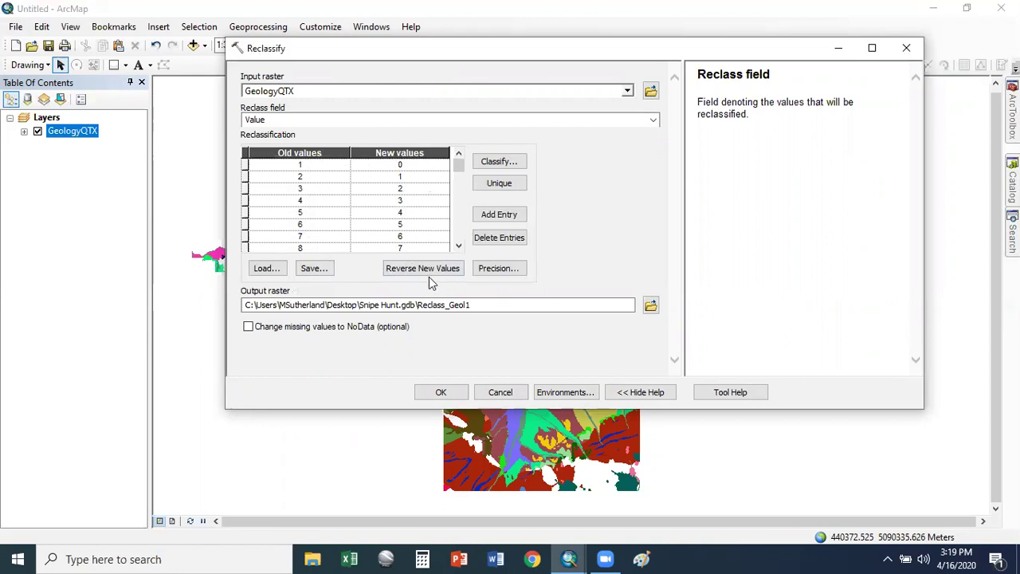
- Choose MBMG_CODE as the reclass field and review the geology codes listed in the reclassification table
{"action": "left_click", "coordinate": [653, 120]}
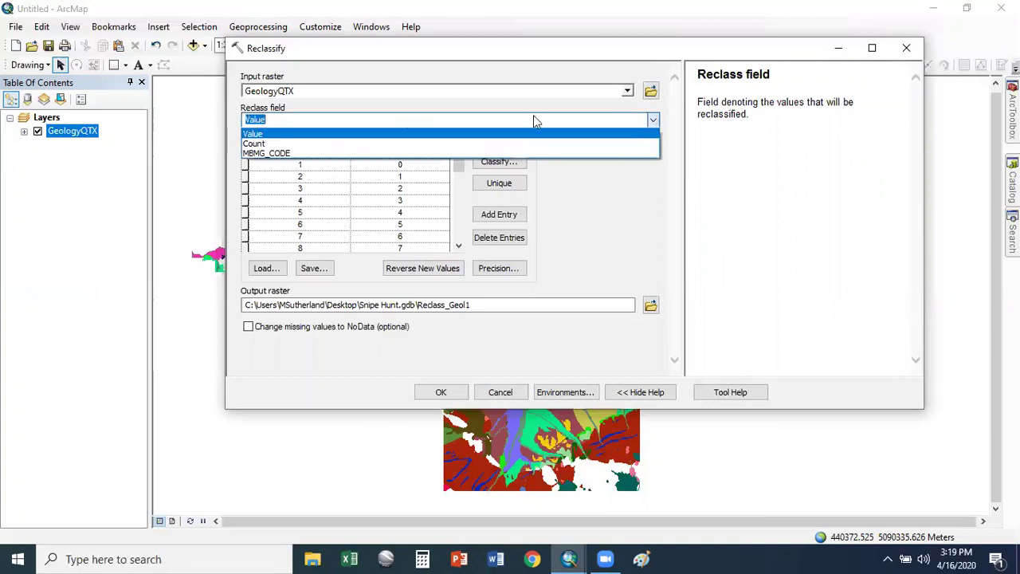
{"action": "left_click", "coordinate": [284, 154]}
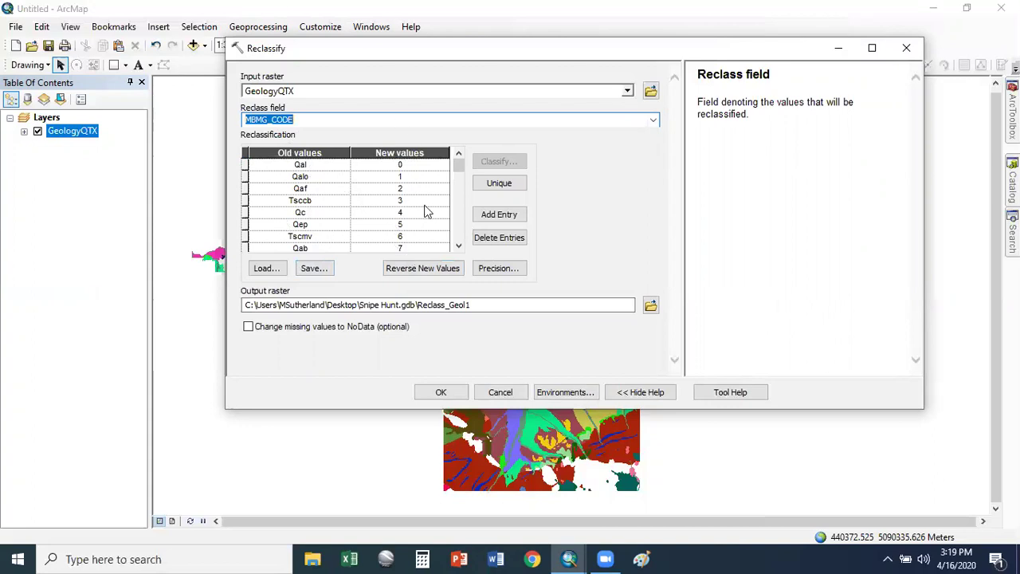
{"action": "mouse_move", "coordinate": [458, 165]}
{"action": "left_mouse_down"}
{"action": "mouse_move", "coordinate": [461, 232]}
{"action": "mouse_move", "coordinate": [456, 159]}
{"action": "left_mouse_up"}
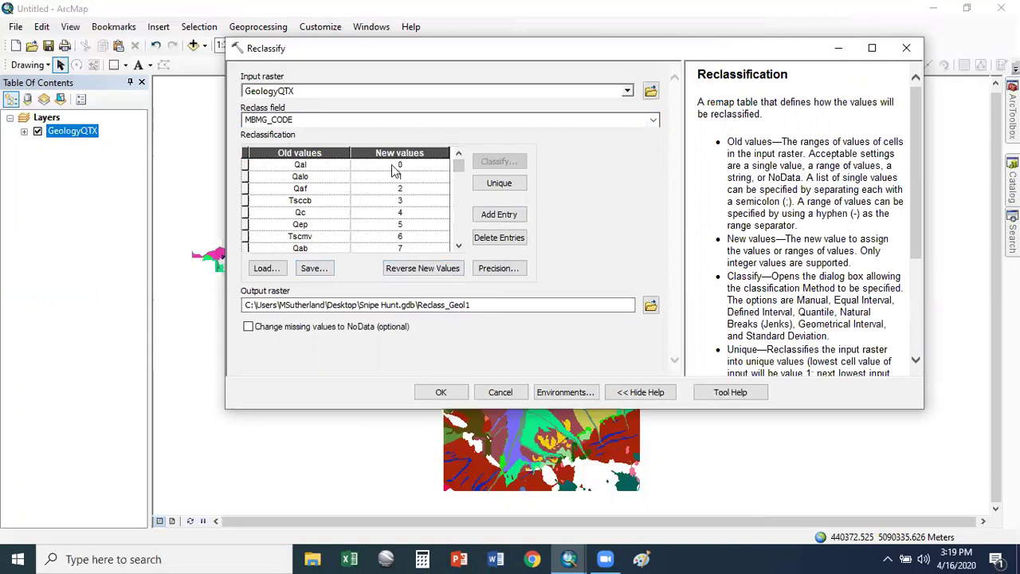
{"action": "left_click", "coordinate": [322, 177]}
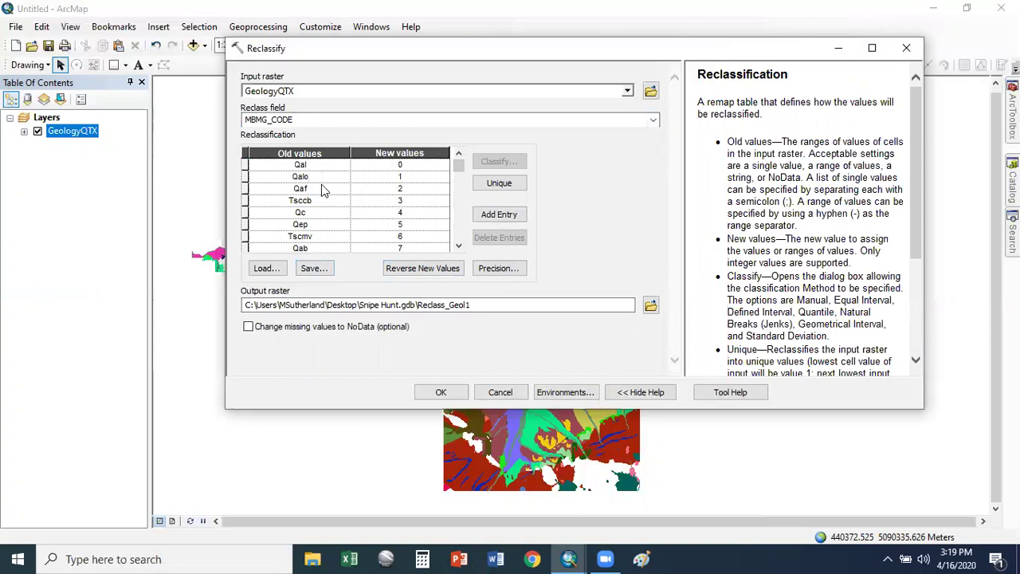
- Set the new values of the Qal, Qalo and Qaf codes to 2
{"action": "left_click", "coordinate": [391, 163]}
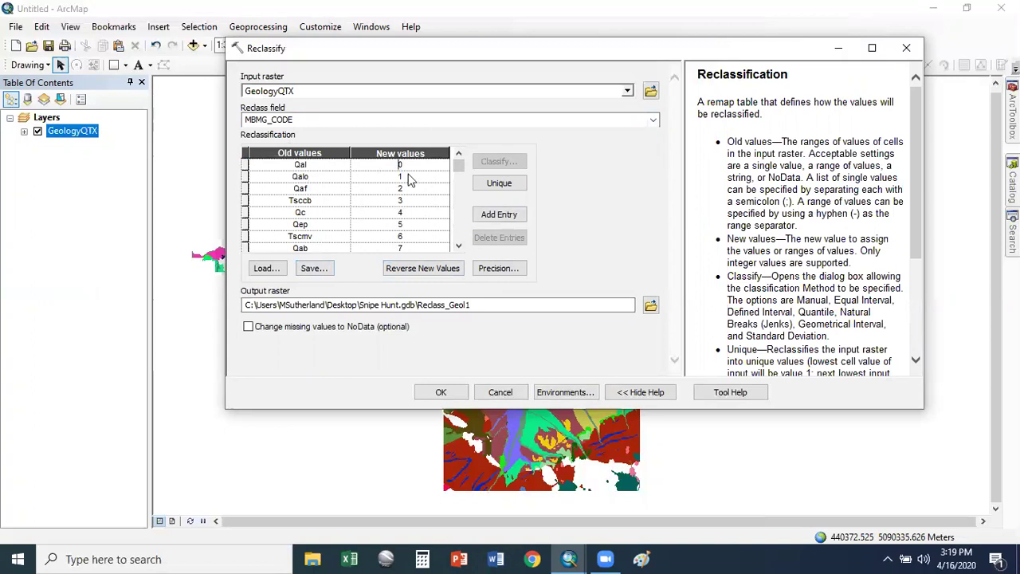
{"action": "type", "text": "212"}
{"action": "left_click", "coordinate": [429, 191]}
{"action": "type", "text": "22"}
{"action": "left_click", "coordinate": [373, 175]}
{"action": "type", "text": "2"}
{"action": "left_click", "coordinate": [425, 191]}
{"action": "type", "text": "2"}
- Set the new values of Tsccb and Tscmv to 1, and of Qc and Qep to 2
{"action": "left_click", "coordinate": [436, 199]}
{"action": "type", "text": "12"}
{"action": "left_click", "coordinate": [411, 227]}
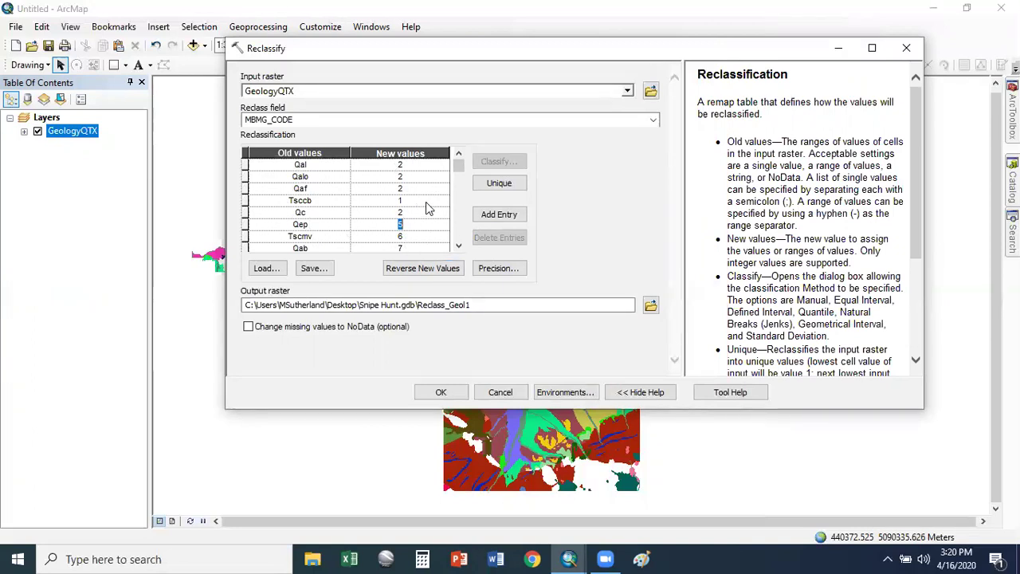
{"action": "left_click", "coordinate": [411, 236]}
{"action": "type", "text": "1"}
- Set the new values of Qab, Qabo, Qe, Qm and Qg to 2
{"action": "scroll", "coordinate": [413, 254], "scroll_direction": "down", "scroll_amount": 2}
{"action": "left_click", "coordinate": [414, 227]}
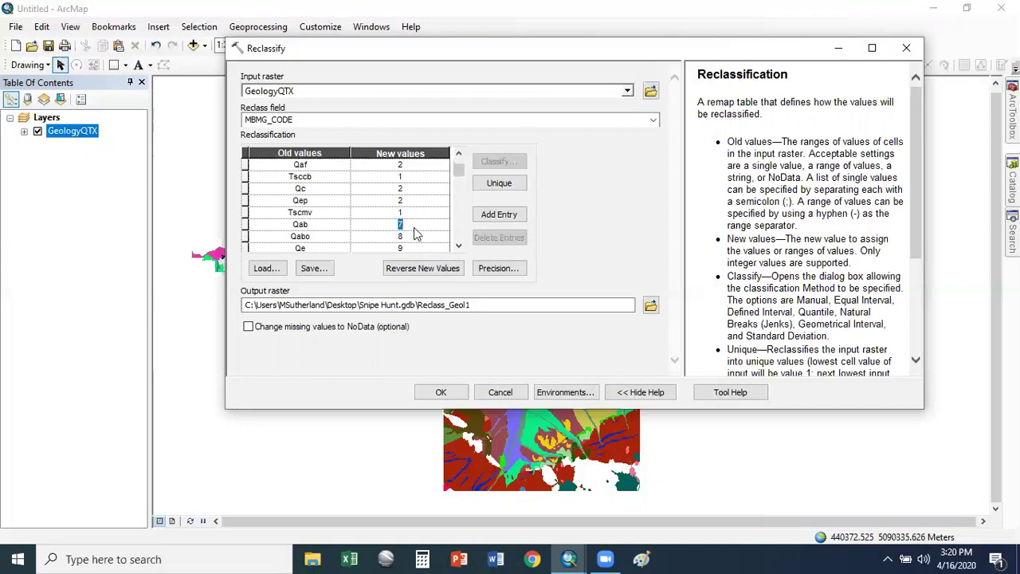
{"action": "type", "text": "2"}
{"action": "left_click", "coordinate": [415, 237]}
{"action": "type", "text": "2"}
{"action": "scroll", "coordinate": [416, 239], "scroll_direction": "down", "scroll_amount": 2}
{"action": "left_click", "coordinate": [421, 237]}
{"action": "type", "text": "2"}
{"action": "left_click", "coordinate": [424, 224]}
{"action": "type", "text": "2"}
{"action": "scroll", "coordinate": [424, 240], "scroll_direction": "down", "scroll_amount": 2}
{"action": "left_click", "coordinate": [424, 237]}
- Set the new value of Trdc to 1, and those of Qac, Qafo, Qls and Tscr to 2
{"action": "left_click", "coordinate": [418, 226]}
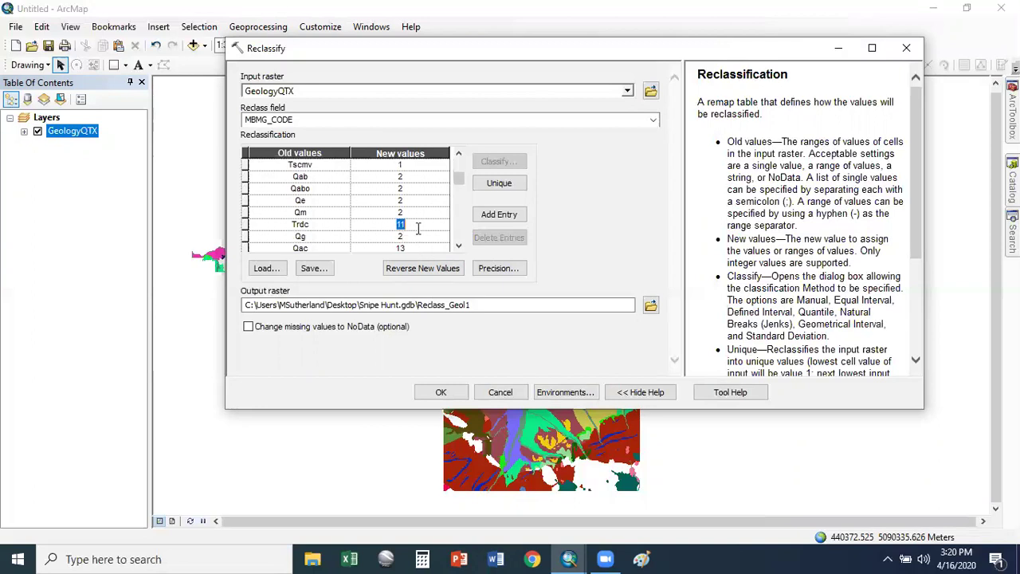
{"action": "scroll", "coordinate": [415, 252], "scroll_direction": "down", "scroll_amount": 2}
{"action": "left_click", "coordinate": [418, 224]}
{"action": "type", "text": "2"}
{"action": "left_click", "coordinate": [419, 236]}
{"action": "type", "text": "2"}
{"action": "scroll", "coordinate": [418, 249], "scroll_direction": "down", "scroll_amount": 2}
{"action": "left_click", "coordinate": [418, 225]}
{"action": "type", "text": "2"}
{"action": "left_click", "coordinate": [416, 236]}
{"action": "type", "text": "2"}
{"action": "scroll", "coordinate": [416, 248], "scroll_direction": "down", "scroll_amount": 2}
- Set the new values of XAqfg and XAah to 0, Trca to 1 and QTgr to 2
{"action": "left_click", "coordinate": [421, 224]}
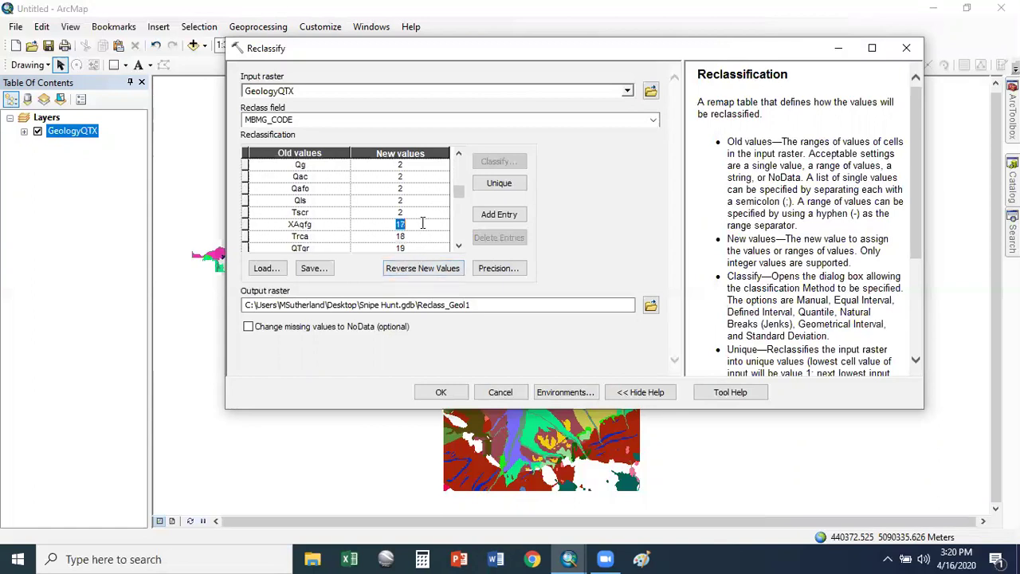
{"action": "type", "text": "0"}
{"action": "left_click", "coordinate": [420, 232]}
{"action": "type", "text": "1"}
{"action": "scroll", "coordinate": [413, 233], "scroll_direction": "down", "scroll_amount": 2}
{"action": "left_click", "coordinate": [420, 225]}
{"action": "type", "text": "2"}
{"action": "left_click", "coordinate": [407, 236]}
{"action": "type", "text": "0"}
- Set the new values of Qpa, Qgr and QTep to 2, and of Tscmp to 1
{"action": "scroll", "coordinate": [415, 243], "scroll_direction": "down", "scroll_amount": 2}
{"action": "left_click", "coordinate": [418, 226]}
{"action": "type", "text": "2"}
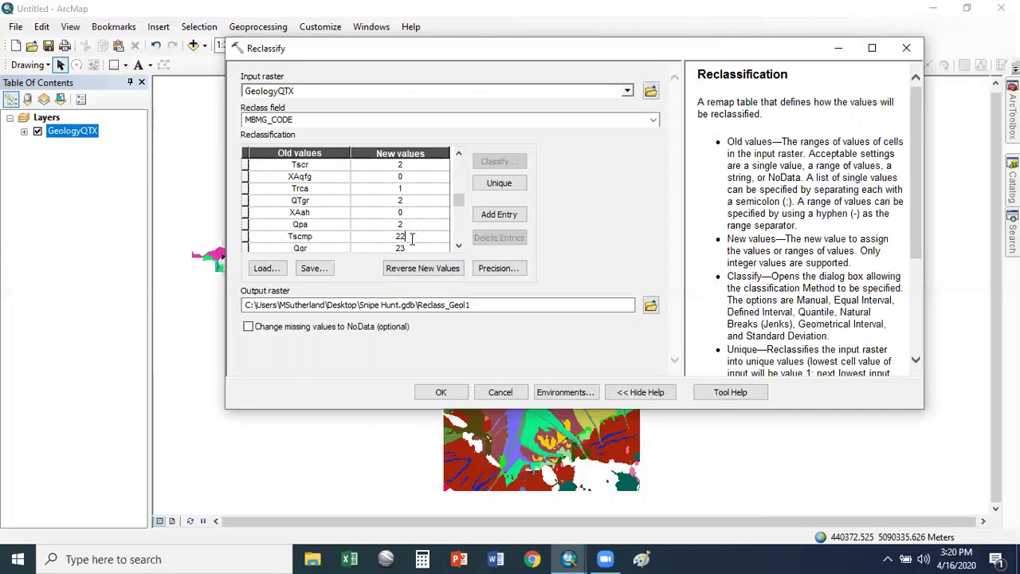
{"action": "left_click", "coordinate": [402, 236]}
{"action": "type", "text": "1"}
{"action": "scroll", "coordinate": [413, 243], "scroll_direction": "down", "scroll_amount": 2}
{"action": "left_click", "coordinate": [422, 236]}
{"action": "left_click", "coordinate": [423, 224]}
{"action": "type", "text": "1"}
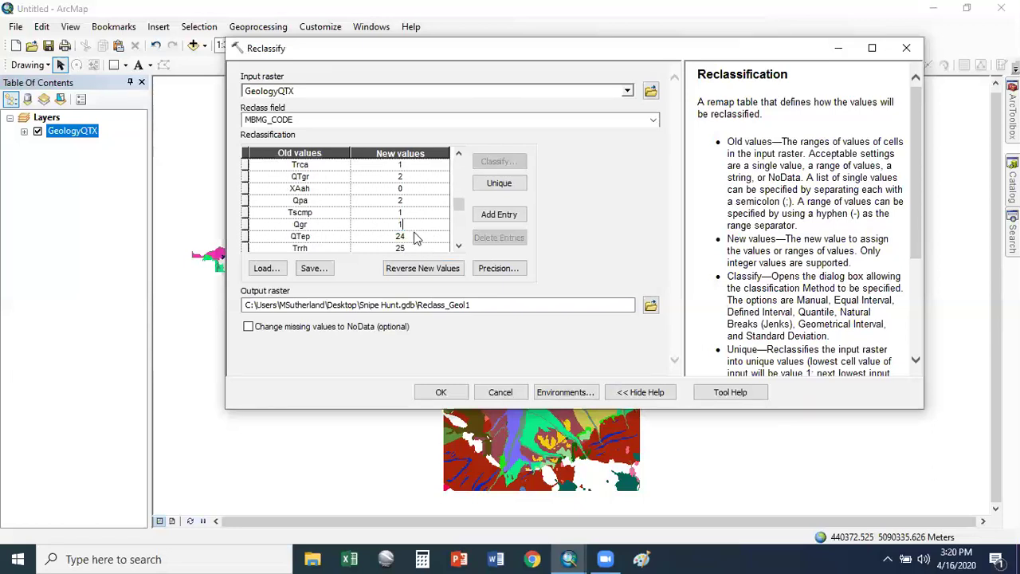
{"action": "key", "text": "BackSpace"}
{"action": "type", "text": "2"}
{"action": "left_click", "coordinate": [420, 239]}
{"action": "type", "text": "2"}
- Set the new values of Trrh, Trnh and TKda to 1
{"action": "left_click", "coordinate": [413, 248]}
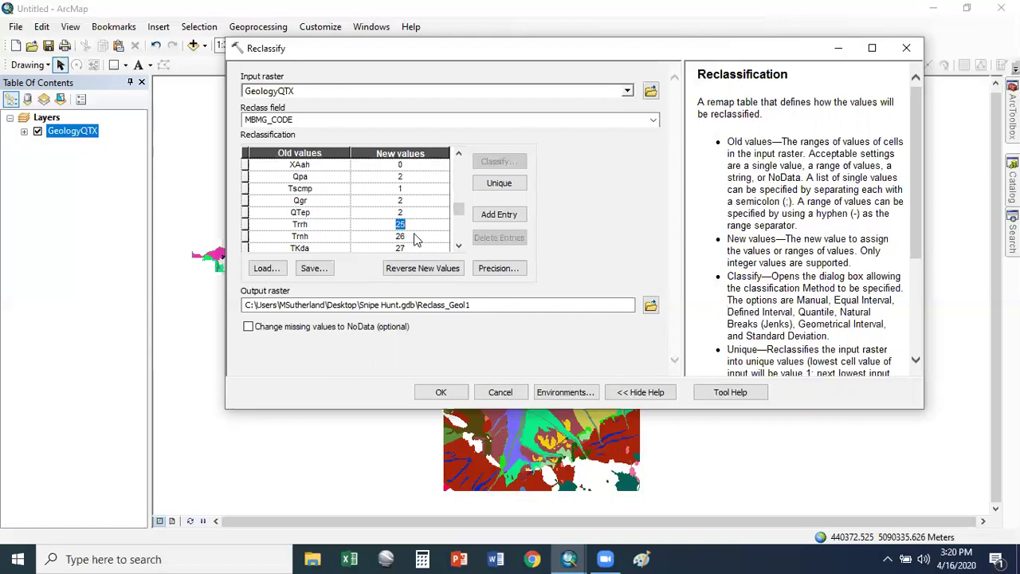
{"action": "left_click", "coordinate": [458, 246]}
{"action": "left_click", "coordinate": [458, 246]}
{"action": "left_click", "coordinate": [459, 246]}
{"action": "type", "text": "1"}
{"action": "left_click", "coordinate": [415, 200]}
{"action": "type", "text": "1"}
{"action": "left_click", "coordinate": [414, 212]}
{"action": "type", "text": "11"}
- Set the new values of Qlso to 2, Qp to 1 and XAq to 0
{"action": "left_click", "coordinate": [388, 229]}
{"action": "type", "text": "2"}
{"action": "left_click", "coordinate": [428, 235]}
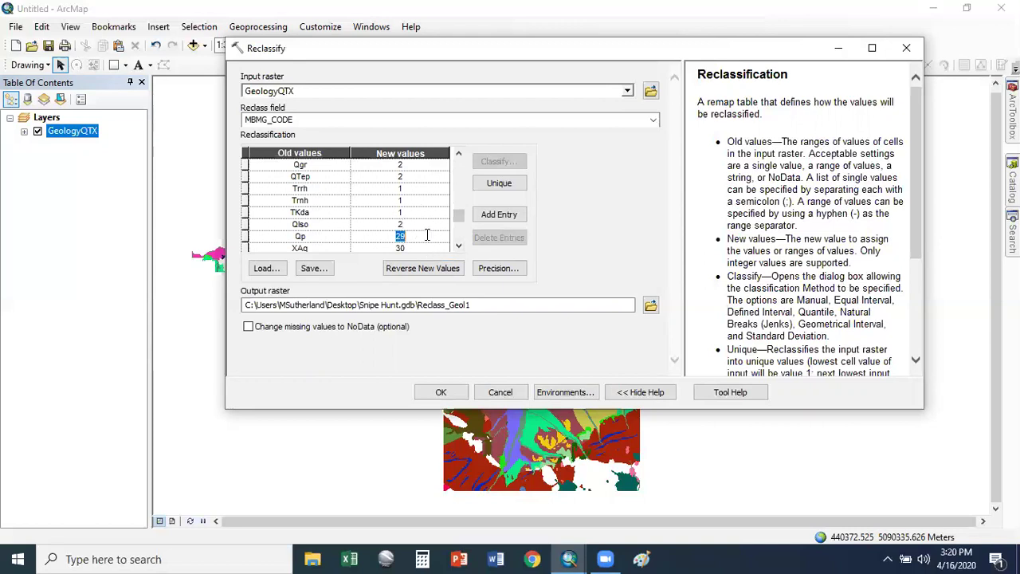
{"action": "left_click", "coordinate": [459, 246]}
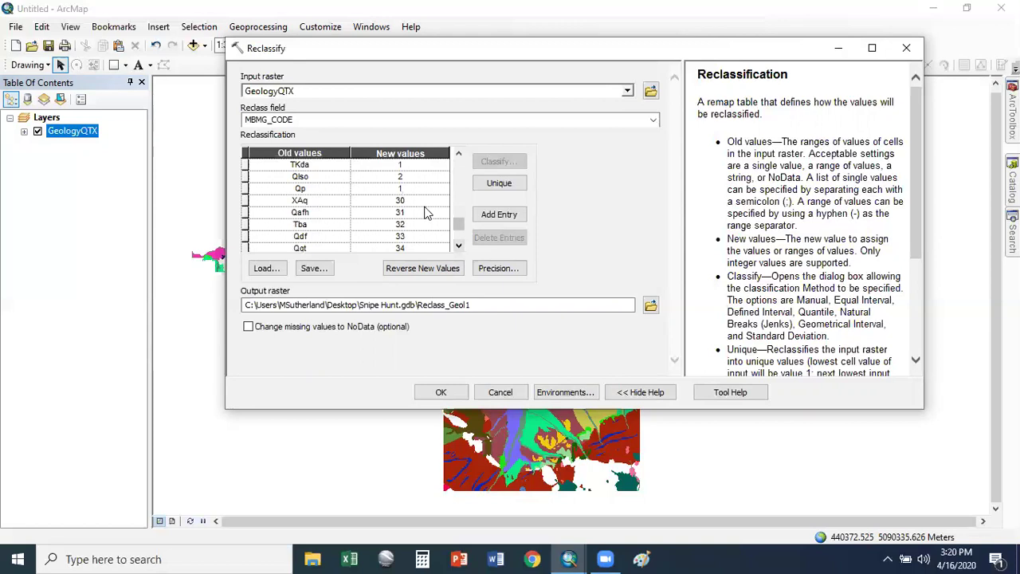
{"action": "left_click", "coordinate": [369, 204]}
{"action": "type", "text": "0"}
- Set the new values of Qafh and Qdf to 2, and of Tba to 1
{"action": "left_click", "coordinate": [411, 213]}
{"action": "type", "text": "2"}
{"action": "left_click", "coordinate": [411, 226]}
{"action": "type", "text": "1"}
{"action": "left_click", "coordinate": [418, 238]}
{"action": "type", "text": "2"}
- Set the new values of Qgt to 2, Tav to 1 and XAum to 0
{"action": "key", "text": "Down"}
{"action": "key", "text": "Down"}
{"action": "left_click", "coordinate": [406, 224]}
{"action": "type", "text": "2"}
{"action": "left_click", "coordinate": [409, 237]}
{"action": "type", "text": "2"}
{"action": "left_click", "coordinate": [409, 237]}
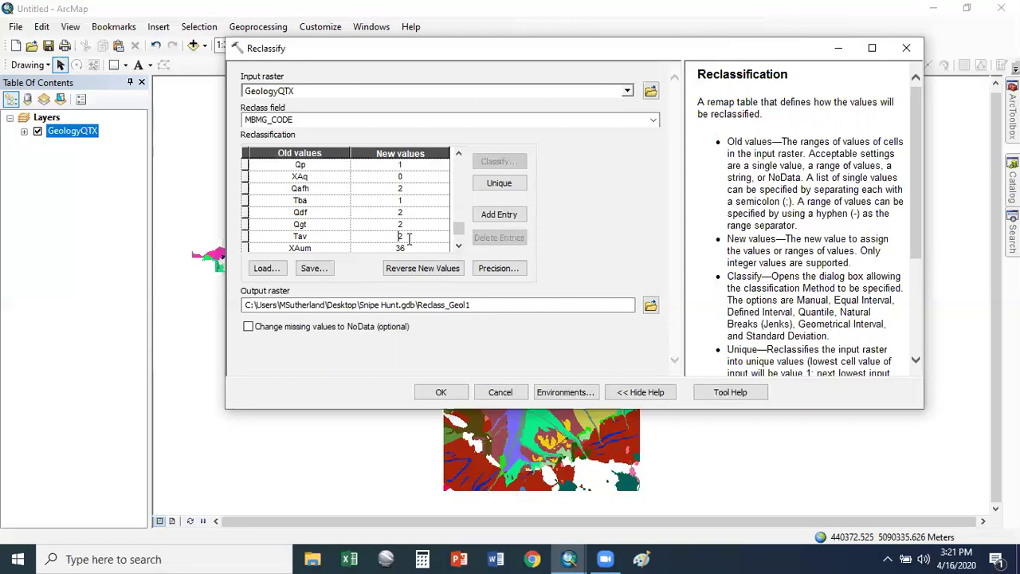
{"action": "type", "text": "1"}
{"action": "left_click", "coordinate": [459, 245]}
{"action": "left_click", "coordinate": [424, 227]}
{"action": "type", "text": "0"}
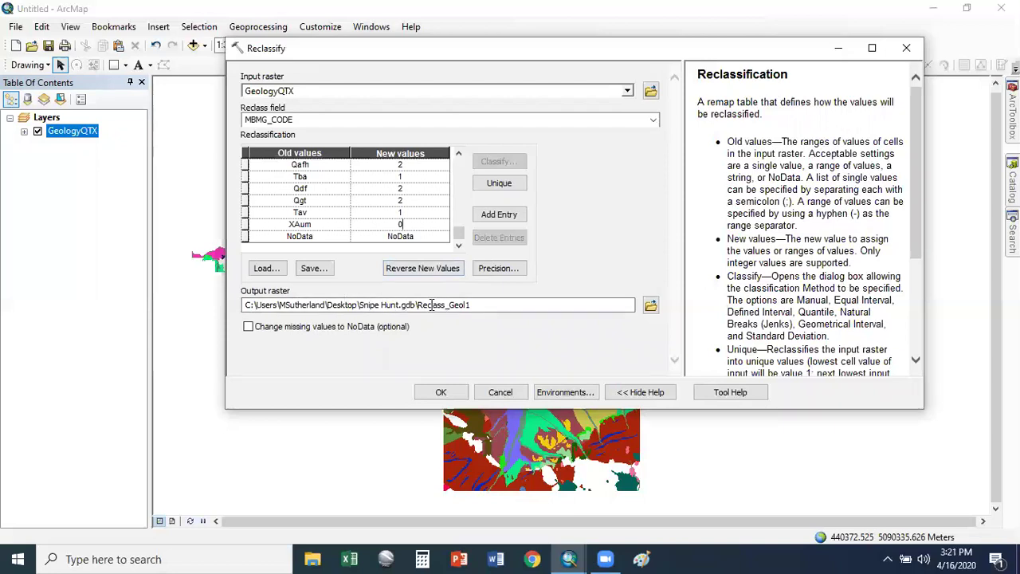
- Name the output raster Soils in Snipe Hunt.gdb and run the reclassification
{"action": "left_click_drag", "start_coordinate": [419, 305], "coordinate": [510, 302]}
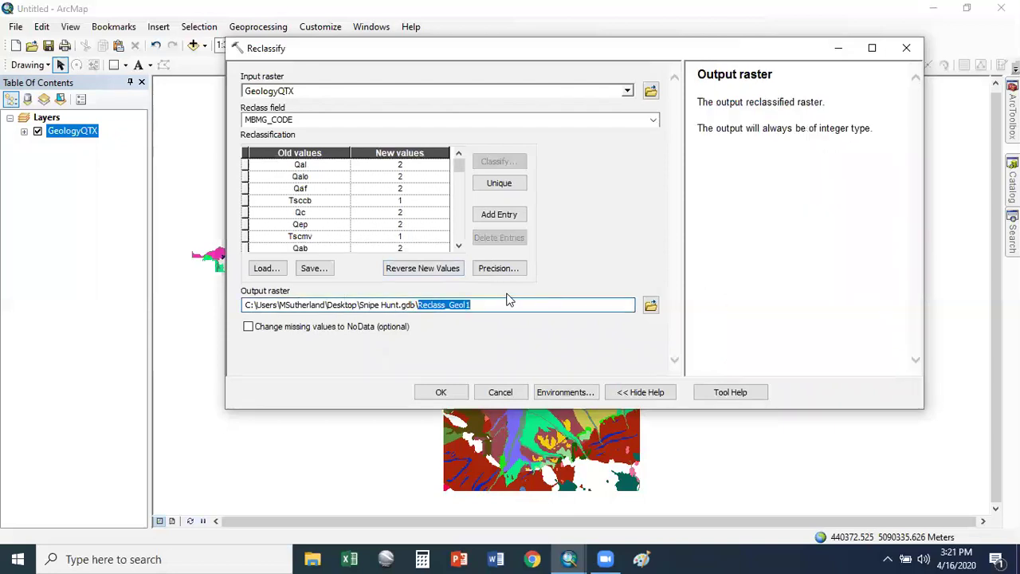
{"action": "left_click", "coordinate": [511, 303]}
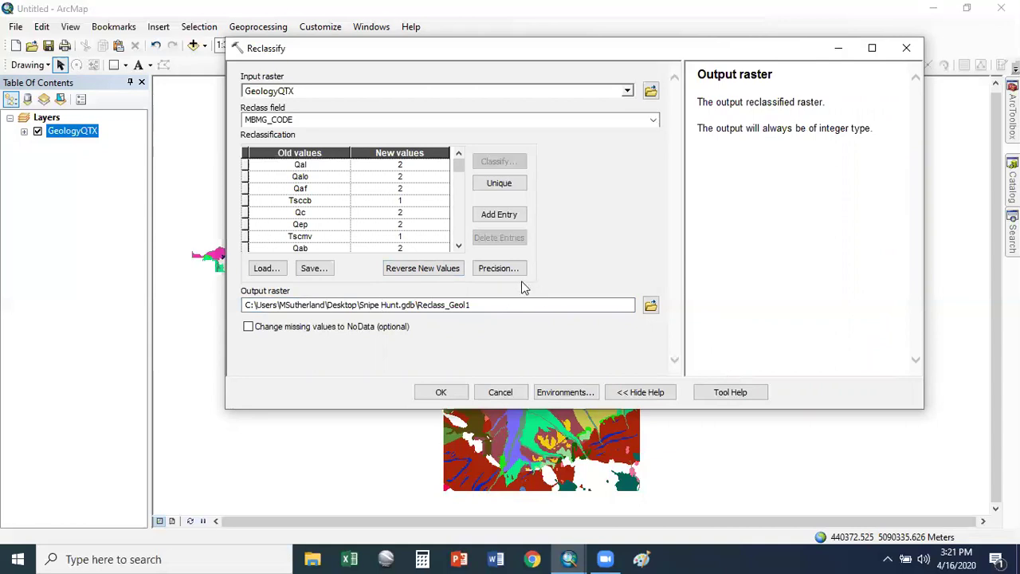
{"action": "left_click_drag", "start_coordinate": [506, 307], "coordinate": [416, 311]}
{"action": "type", "text": "Soi"}
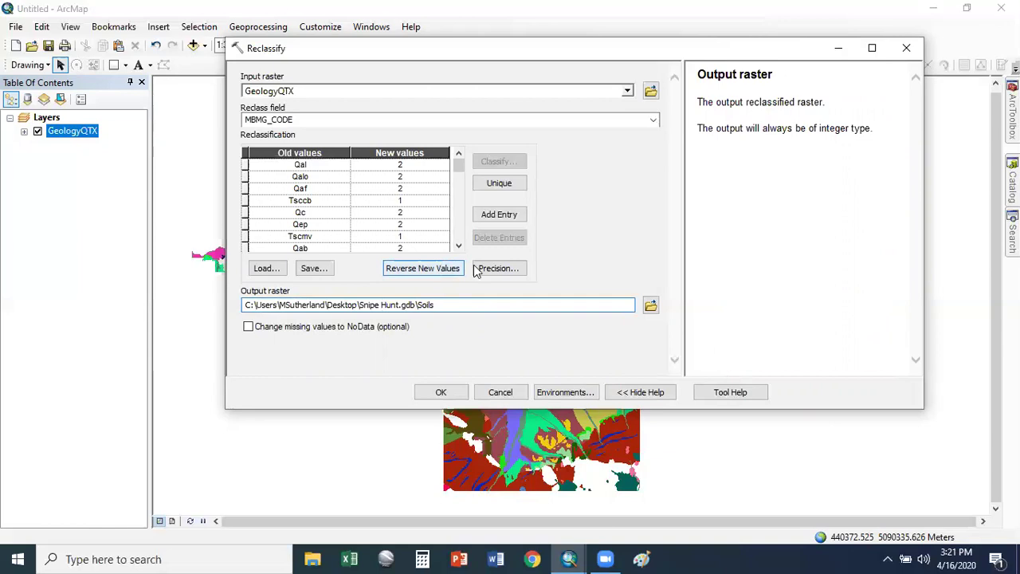
{"action": "left_click", "coordinate": [428, 394]}
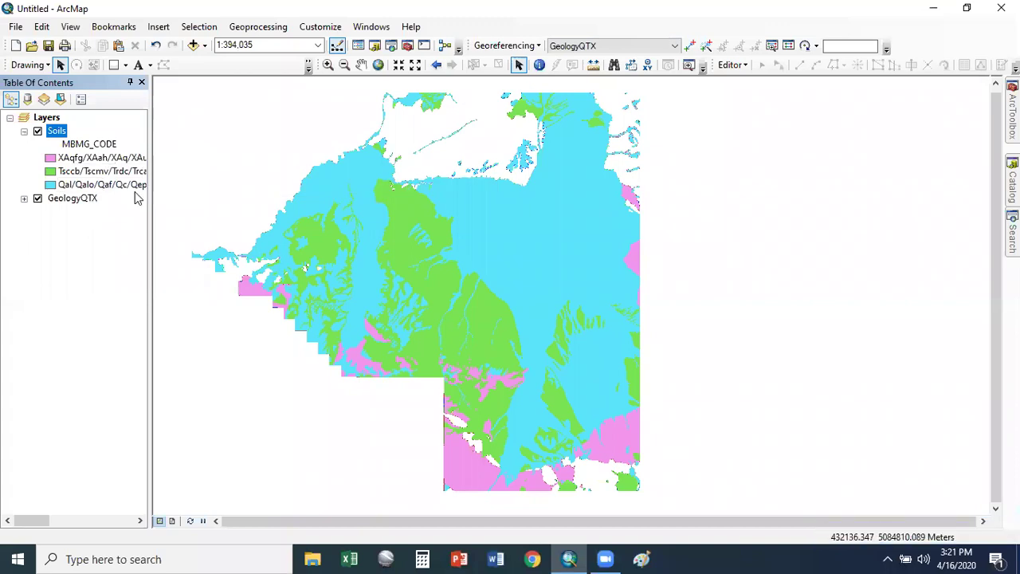
- Review the values and MBMG_CODE groups in the attribute table of the Soils raster, and close it
{"action": "left_click", "coordinate": [107, 148]}
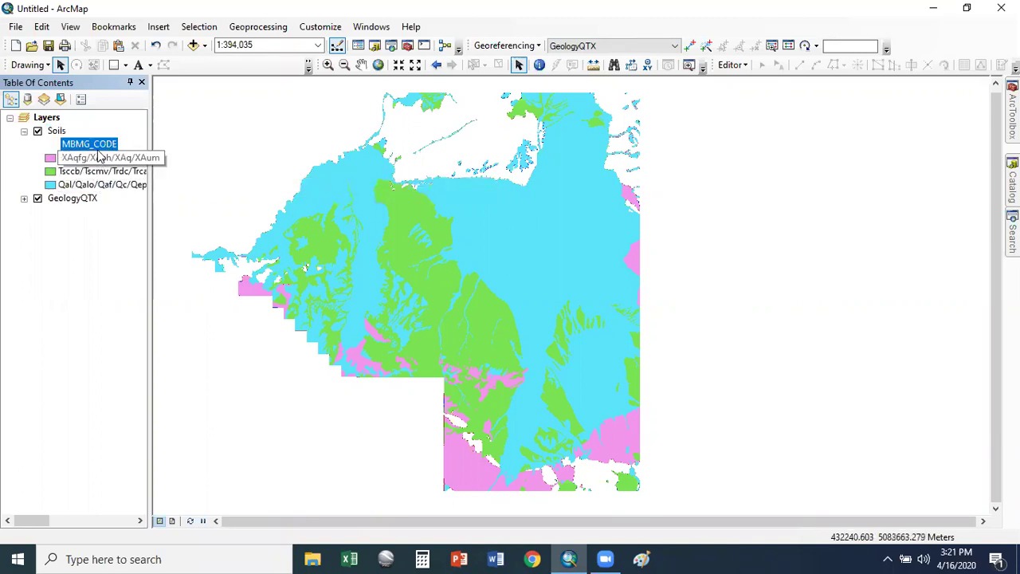
{"action": "right_click", "coordinate": [56, 131]}
{"action": "left_click", "coordinate": [120, 168]}
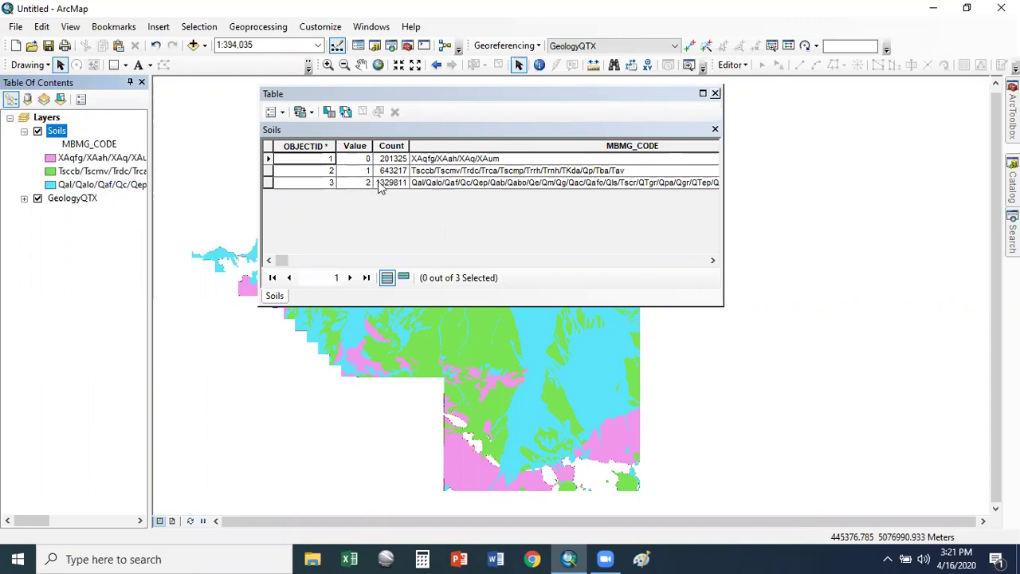
{"action": "mouse_move", "coordinate": [283, 261]}
{"action": "left_mouse_down"}
{"action": "mouse_move", "coordinate": [582, 269]}
{"action": "mouse_move", "coordinate": [279, 260]}
{"action": "left_mouse_up"}
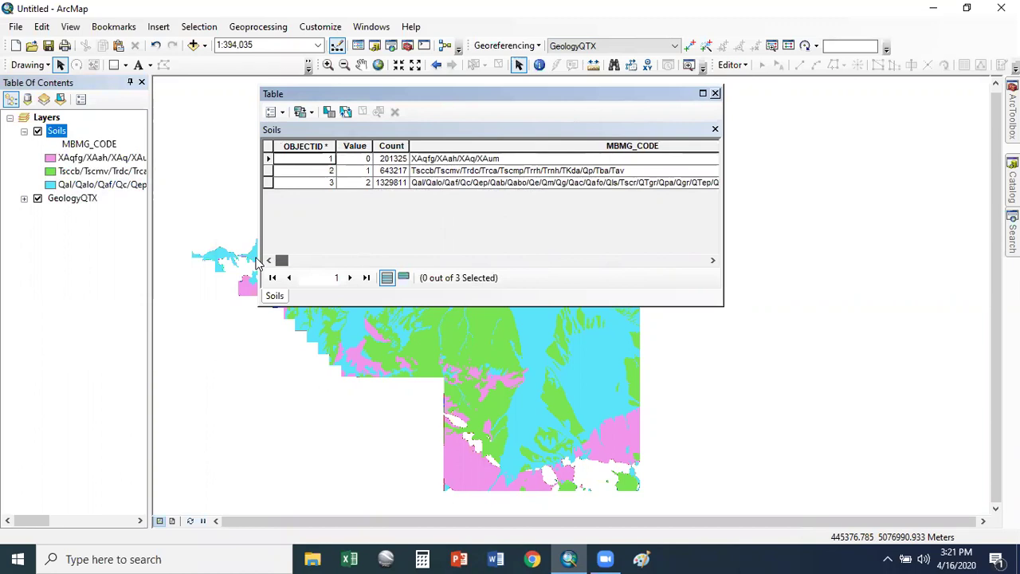
{"action": "left_click", "coordinate": [716, 93]}
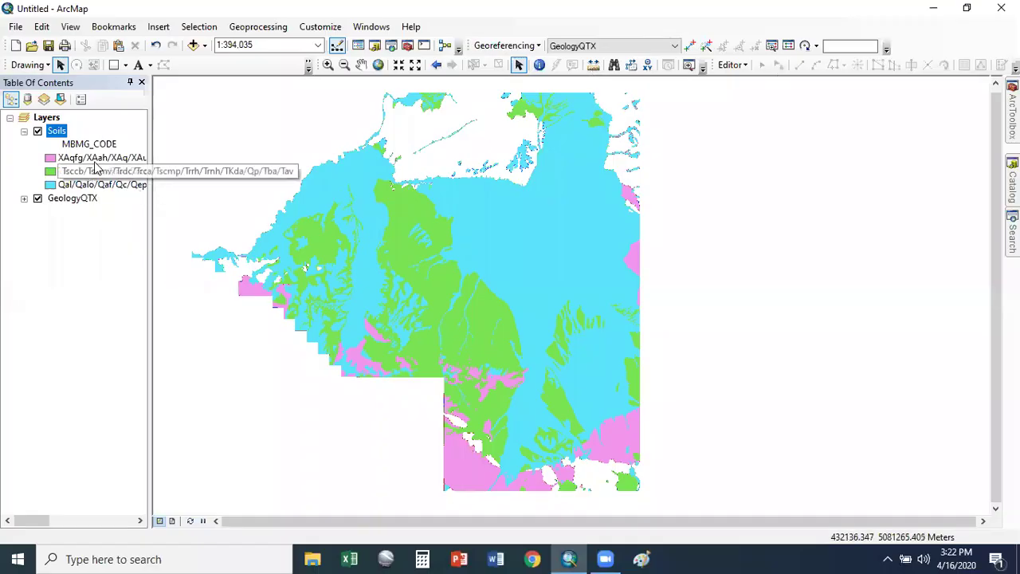
- Give the XAqfg/XAah/XAq/XAum class of Soils a null color and remove the GeologyQTX layer from the map
{"action": "left_click", "coordinate": [50, 162]}
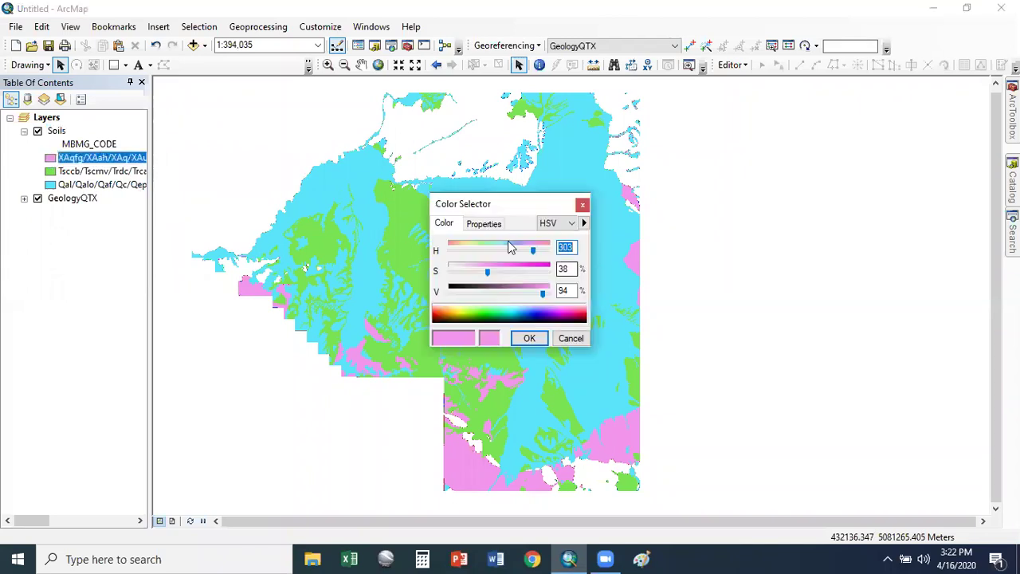
{"action": "left_click", "coordinate": [486, 224]}
{"action": "left_click", "coordinate": [464, 307]}
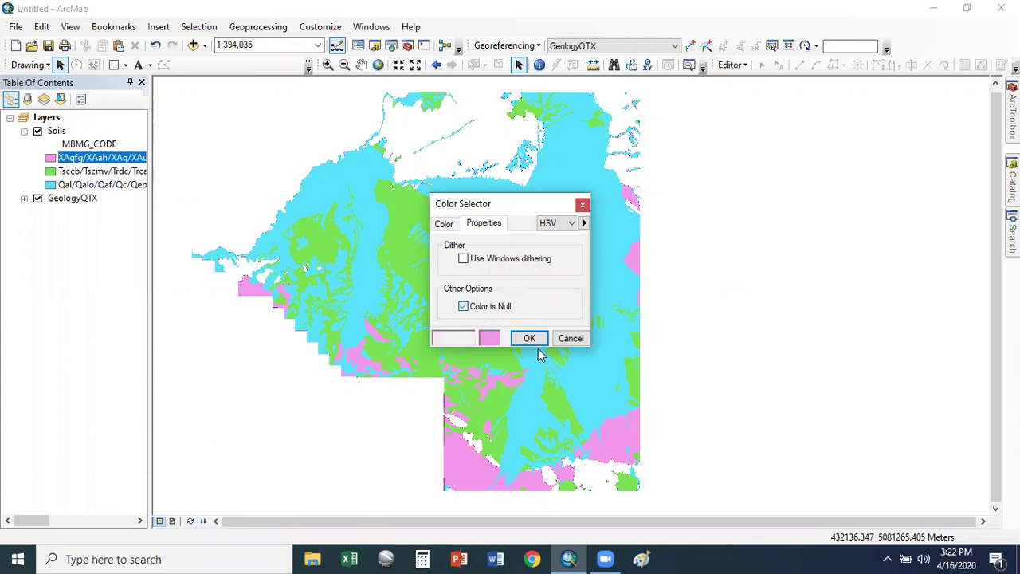
{"action": "left_click", "coordinate": [529, 338]}
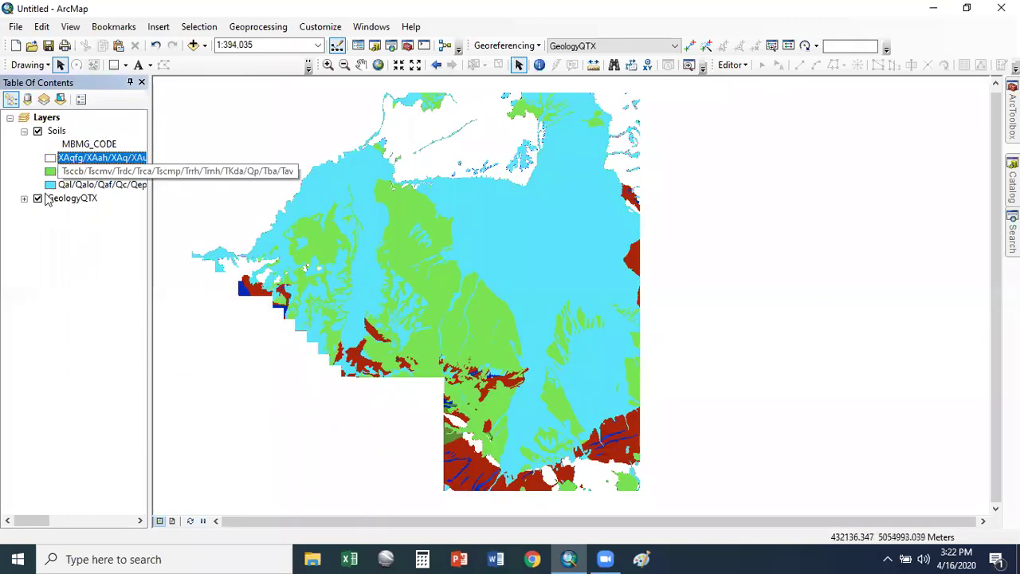
{"action": "right_click", "coordinate": [84, 200]}
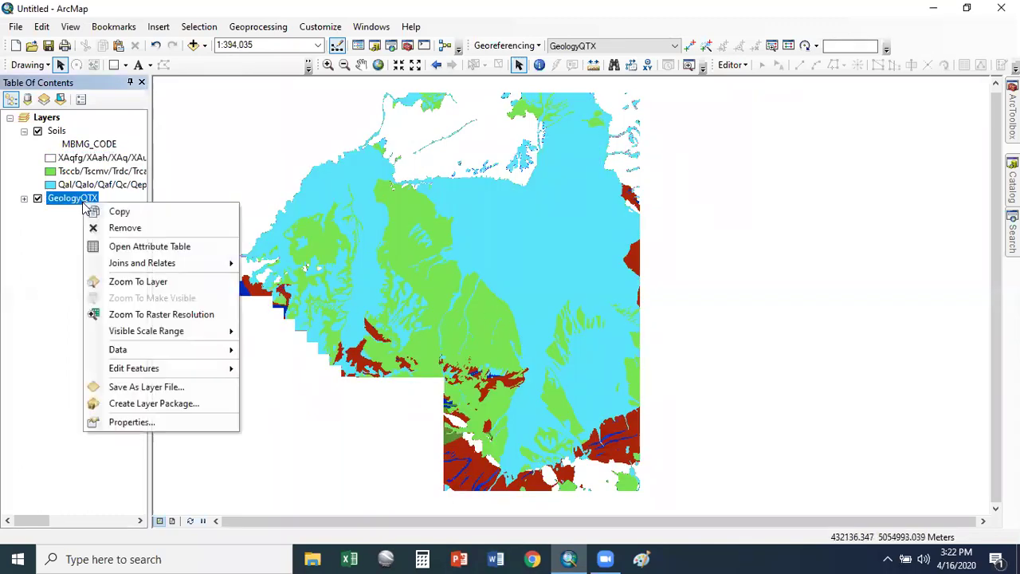
{"action": "left_click", "coordinate": [169, 228]}
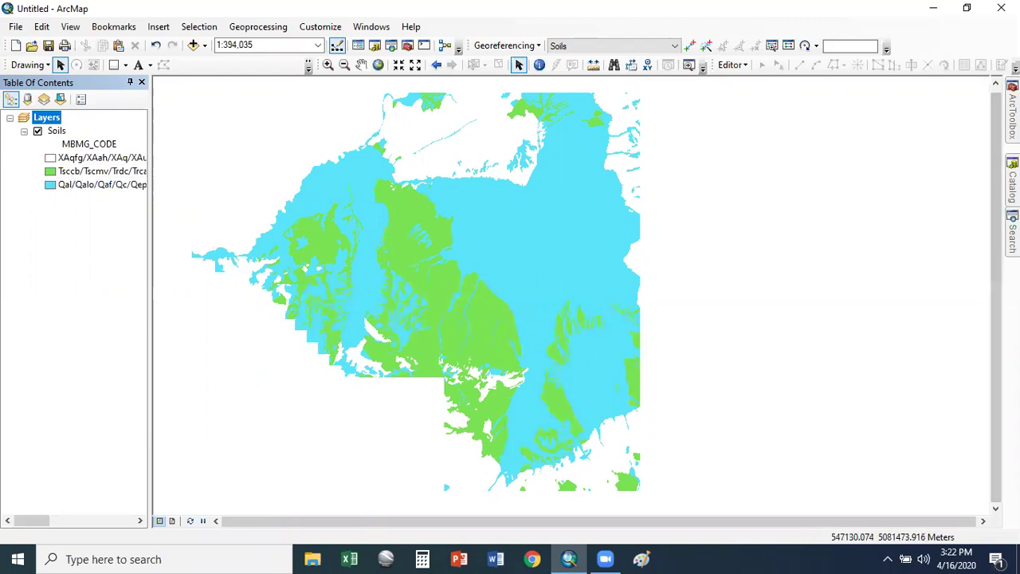
- Add the DEM raster from Snipe Hunt.gdb below the Soils layer and dismiss the coordinate system warning
{"action": "left_click", "coordinate": [1013, 183]}
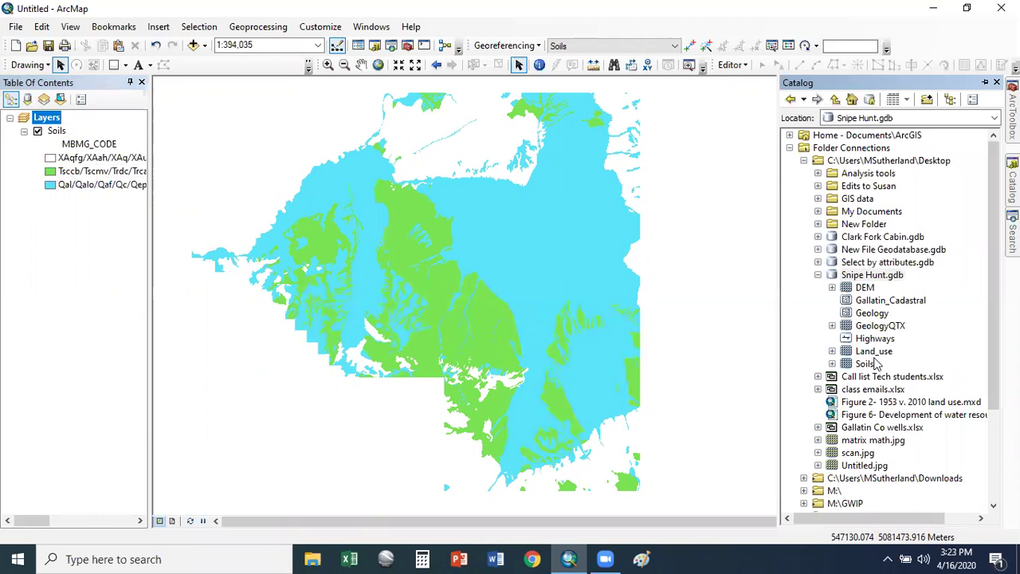
{"action": "left_click_drag", "start_coordinate": [865, 287], "coordinate": [70, 206]}
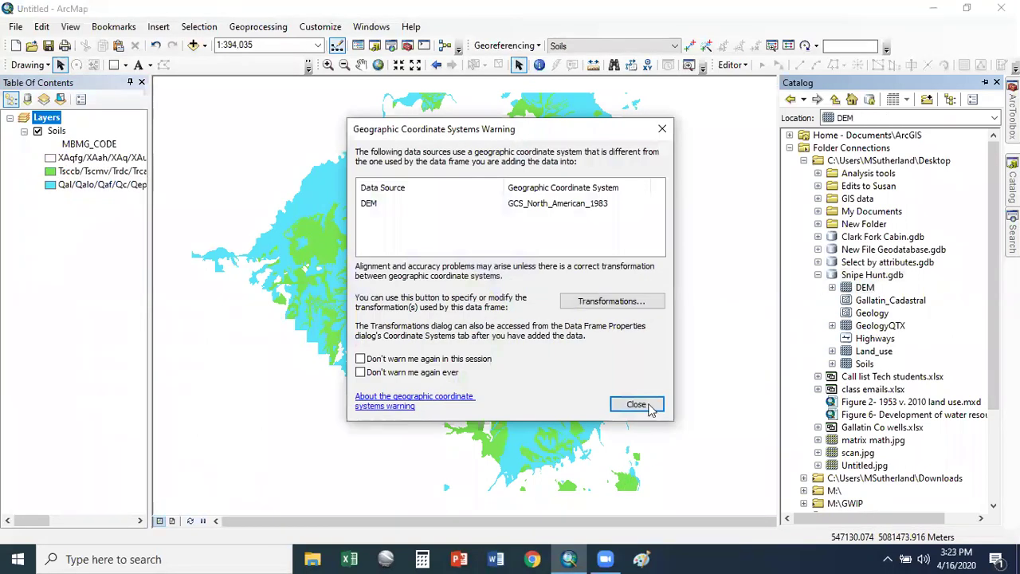
{"action": "left_click", "coordinate": [637, 405]}
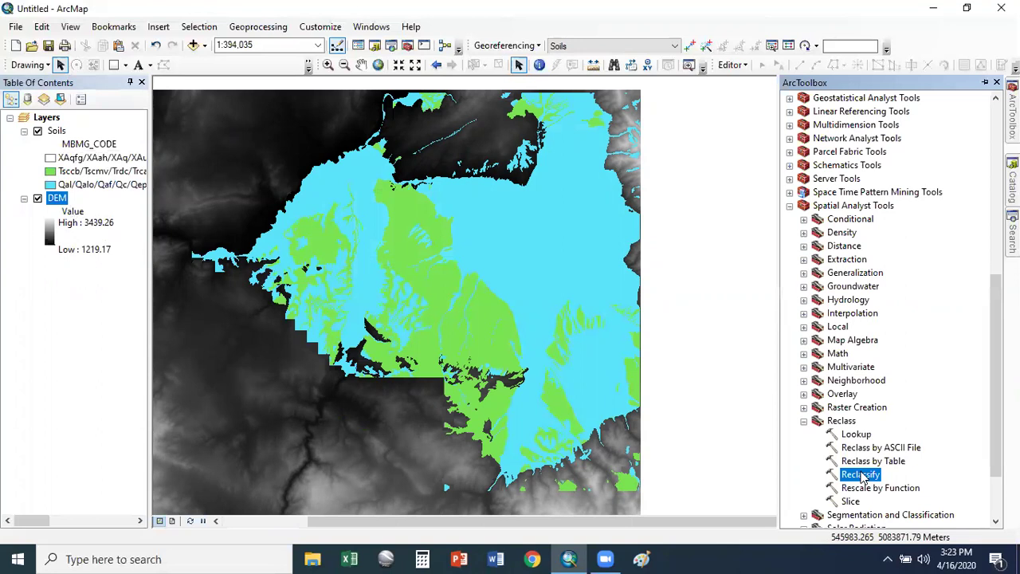
- Open the Reclassify tool with DEM as the input raster and VALUE as the reclass field
{"action": "double_click", "coordinate": [861, 475]}
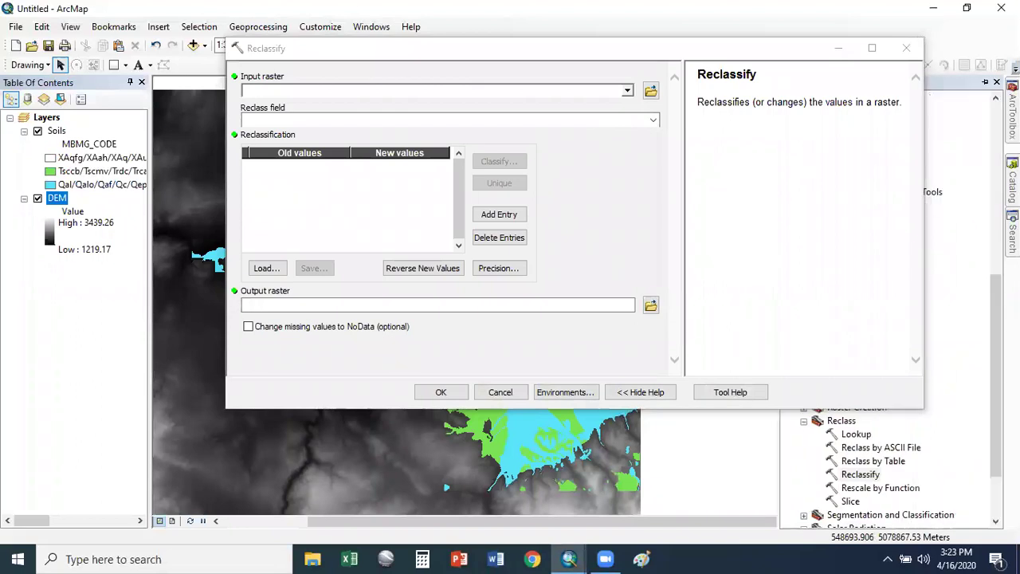
{"action": "left_click", "coordinate": [628, 92]}
{"action": "left_click", "coordinate": [279, 118]}
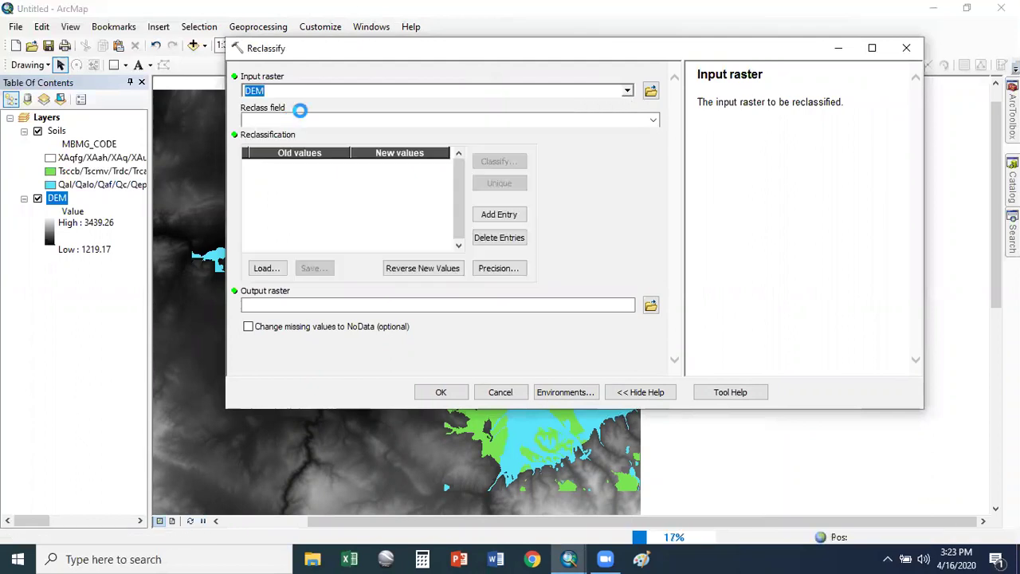
{"action": "left_click", "coordinate": [653, 121]}
{"action": "left_click", "coordinate": [653, 120]}
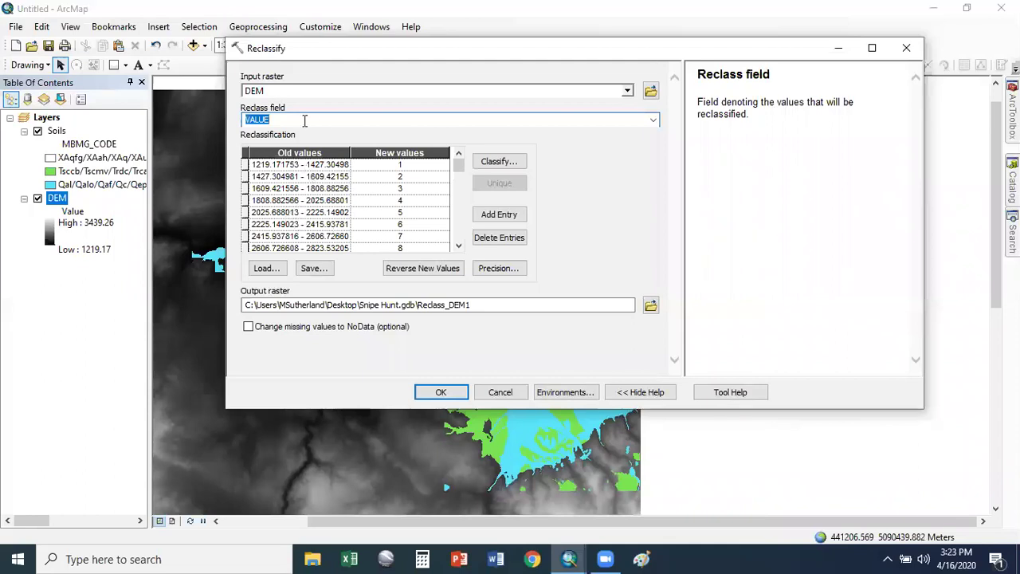
- Review the default reclassification ranges of the DEM and its Natural Breaks classification histogram and break values
{"action": "left_click", "coordinate": [452, 177]}
{"action": "scroll", "coordinate": [458, 239], "scroll_direction": "down", "scroll_amount": 1}
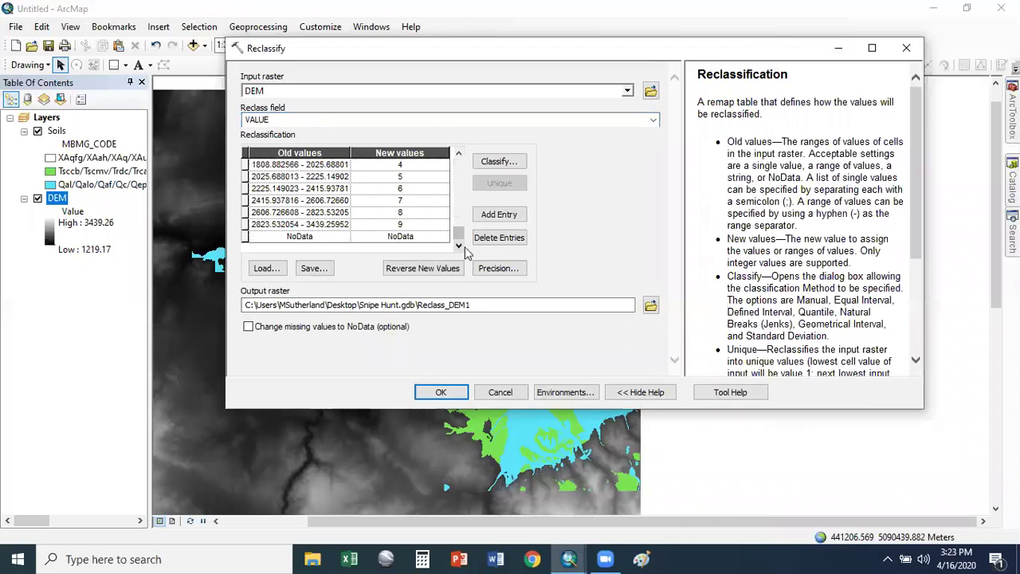
{"action": "scroll", "coordinate": [466, 134], "scroll_direction": "up", "scroll_amount": 1}
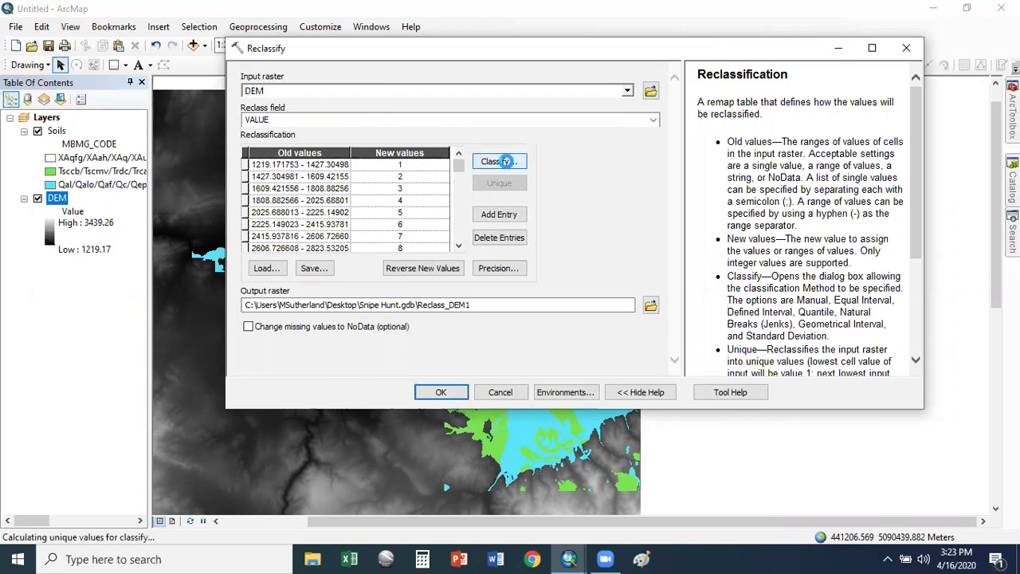
{"action": "left_click", "coordinate": [508, 164]}
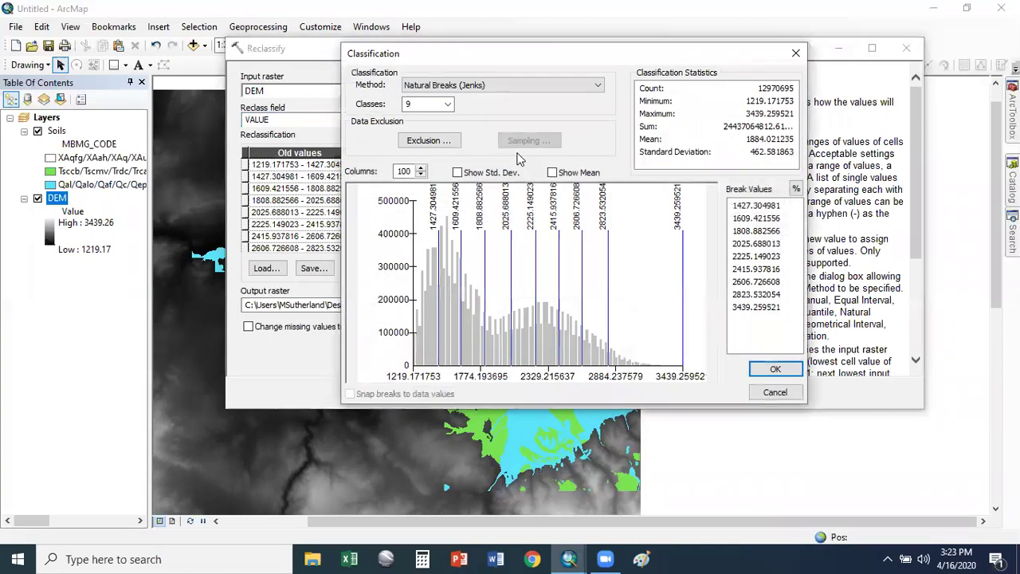
{"action": "left_click", "coordinate": [796, 52]}
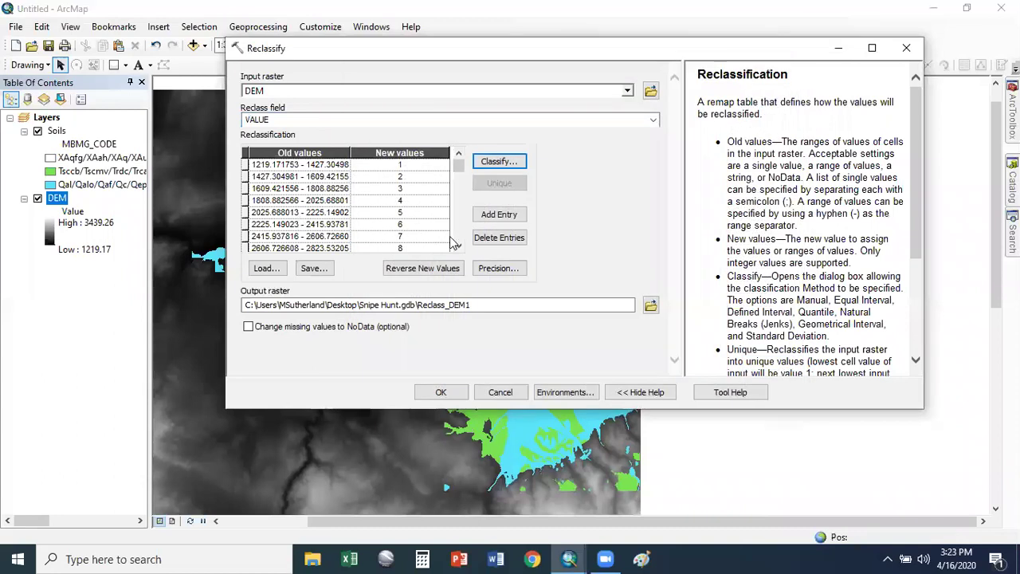
- Classify the DEM values into 2 classes with the first break value set to 1800
{"action": "left_click", "coordinate": [514, 163]}
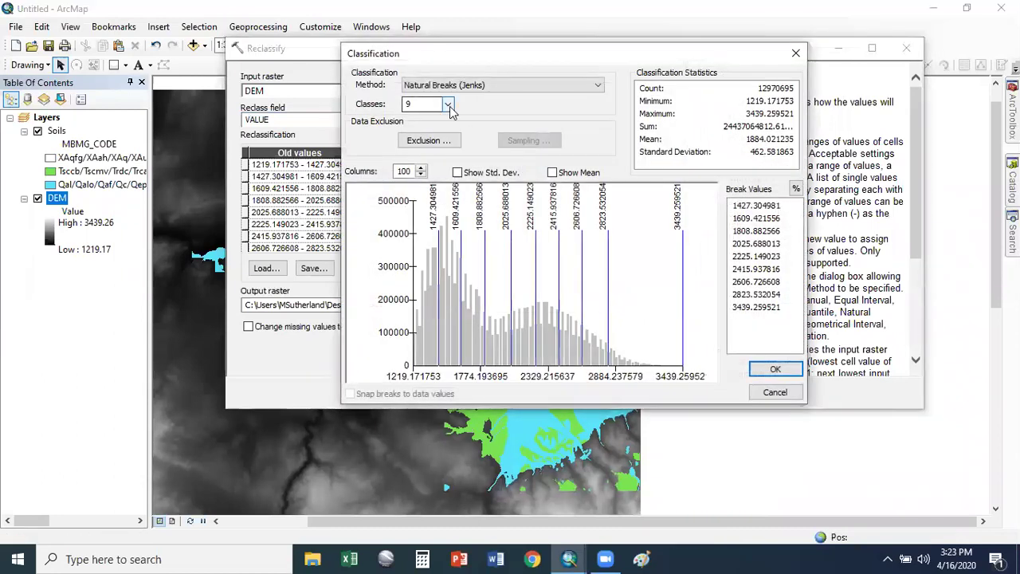
{"action": "left_click", "coordinate": [449, 105]}
{"action": "scroll", "coordinate": [431, 160], "scroll_direction": "up", "scroll_amount": 1}
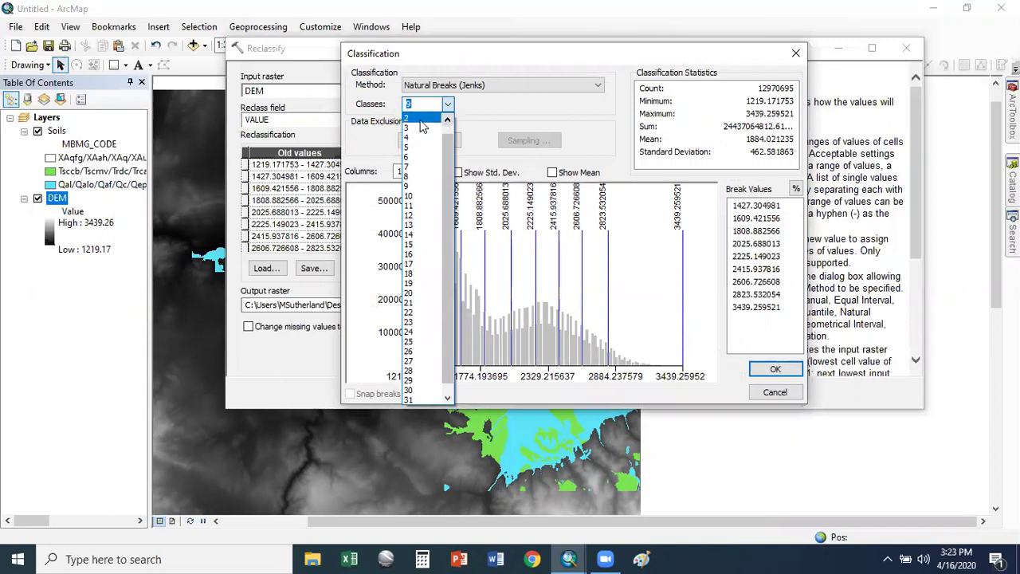
{"action": "left_click", "coordinate": [414, 127]}
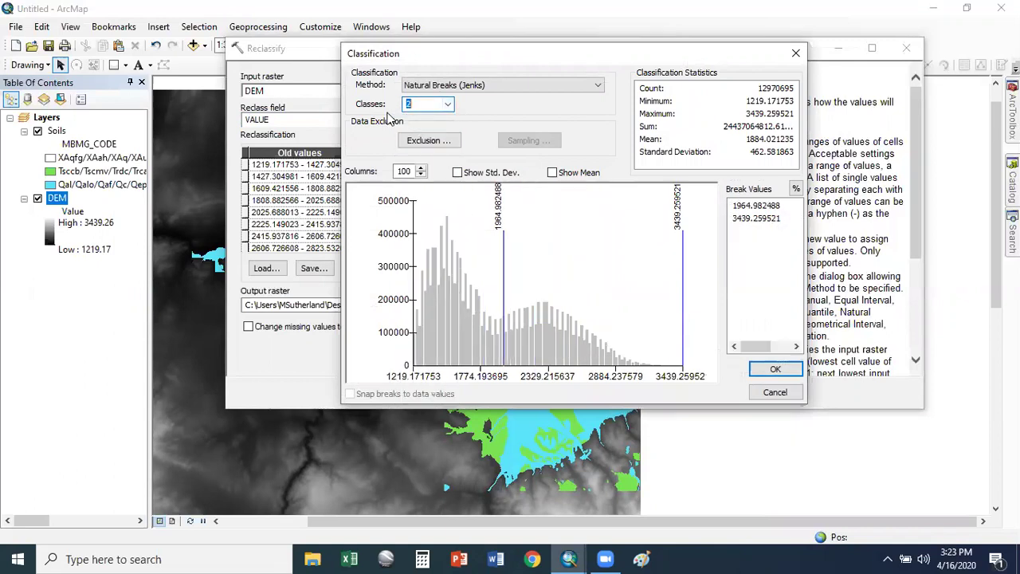
{"action": "left_click", "coordinate": [764, 205]}
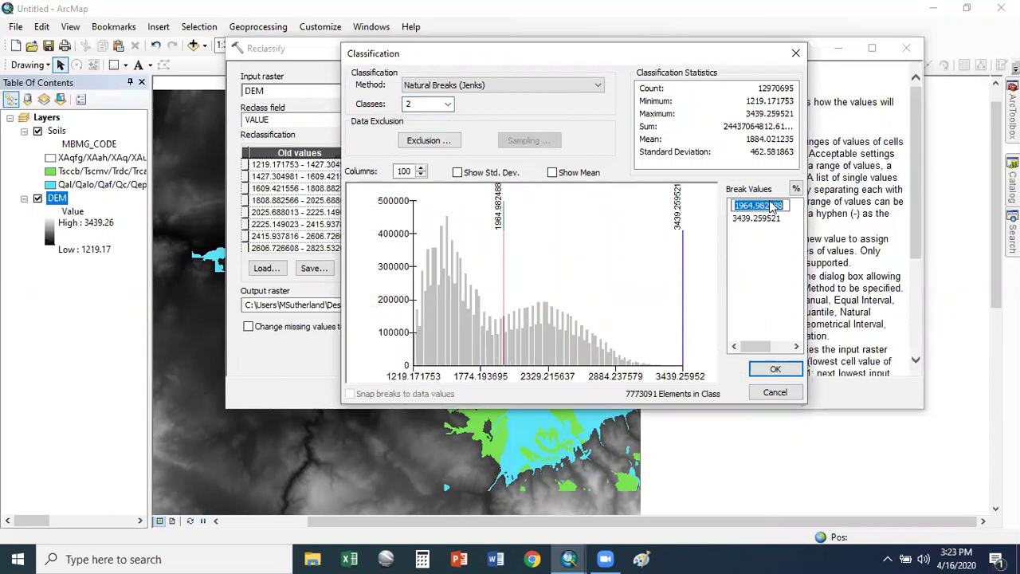
{"action": "type", "text": "1800"}
{"action": "key", "text": "Return"}
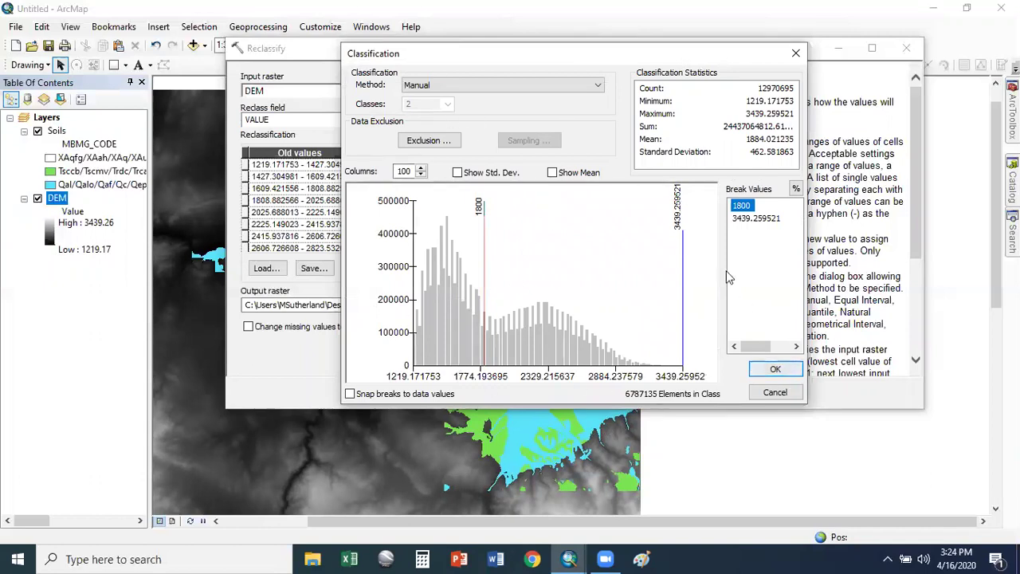
{"action": "left_click", "coordinate": [775, 369]}
- Keep new value 1 for the DEM range up to 1800 and set the new value of the 1800 - 3439.259521 range to 0
{"action": "left_click", "coordinate": [400, 164]}
{"action": "left_click", "coordinate": [401, 165]}
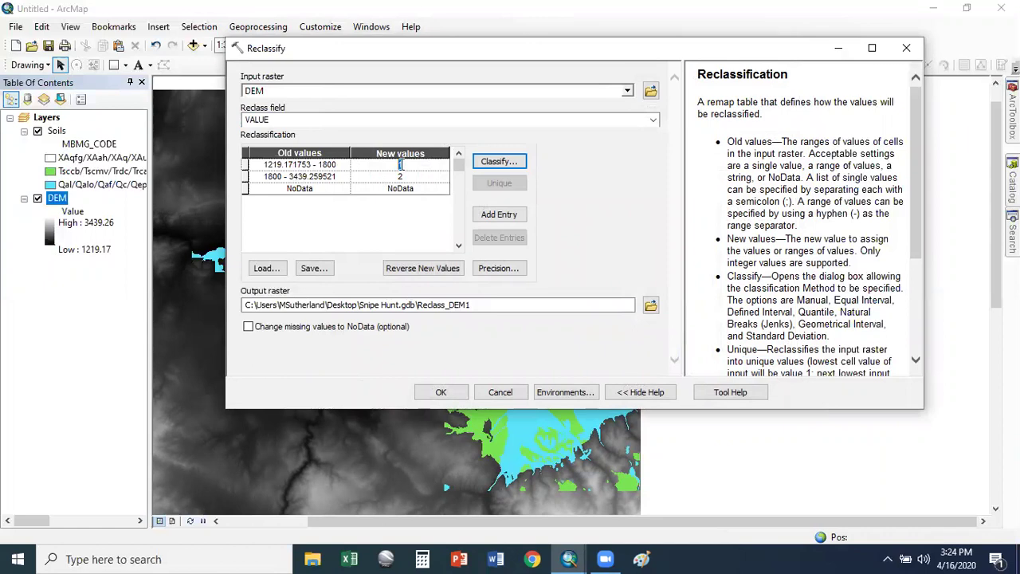
{"action": "left_click", "coordinate": [403, 177]}
{"action": "type", "text": "0"}
{"action": "left_click", "coordinate": [259, 178]}
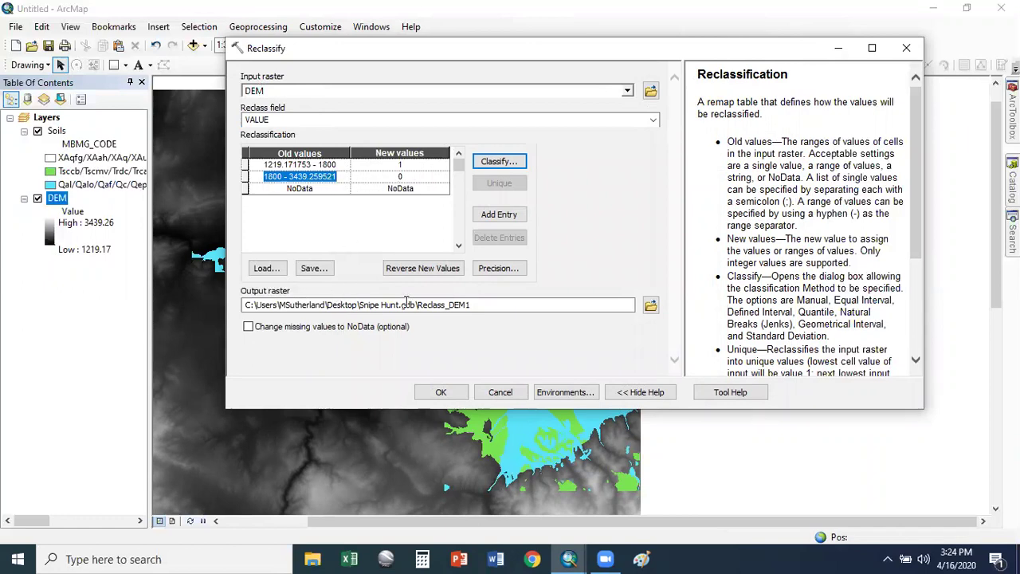
- Name the output raster Elev in Snipe Hunt.gdb and run the DEM reclassification
{"action": "left_click", "coordinate": [511, 307]}
{"action": "left_click_drag", "start_coordinate": [471, 306], "coordinate": [418, 307]}
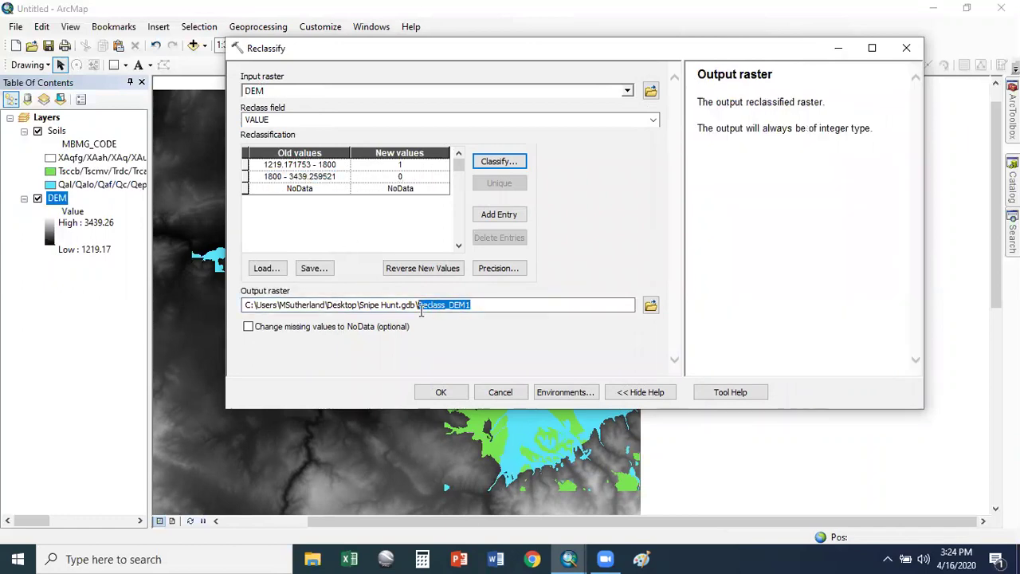
{"action": "type", "text": "Elev"}
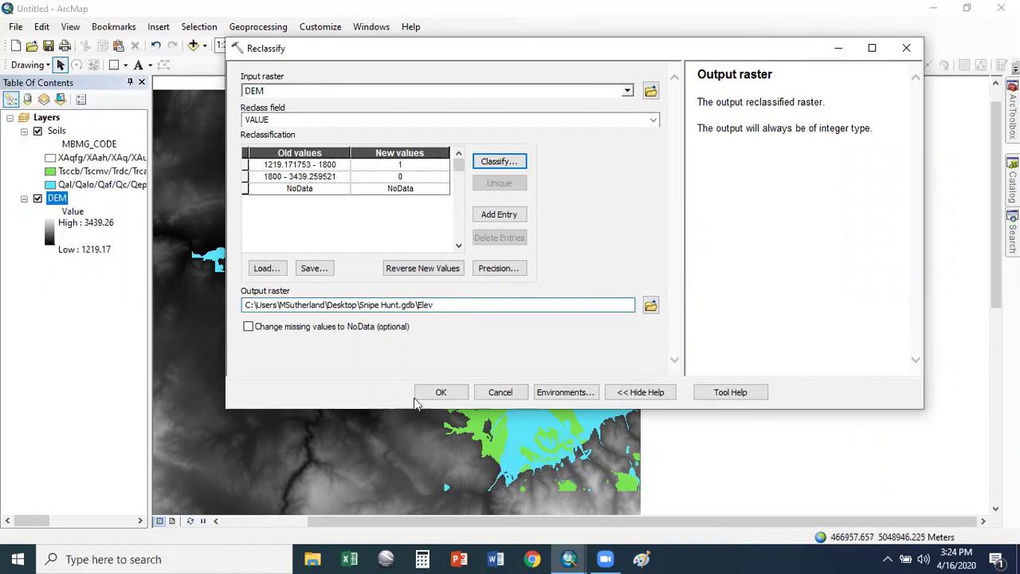
{"action": "left_click", "coordinate": [441, 393]}
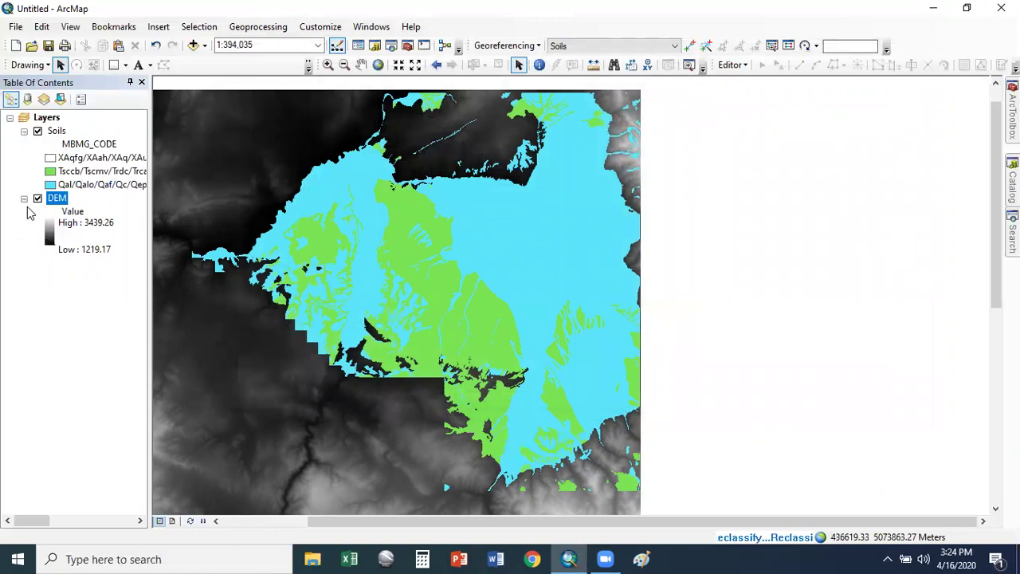
{"action": "right_click", "coordinate": [56, 200]}
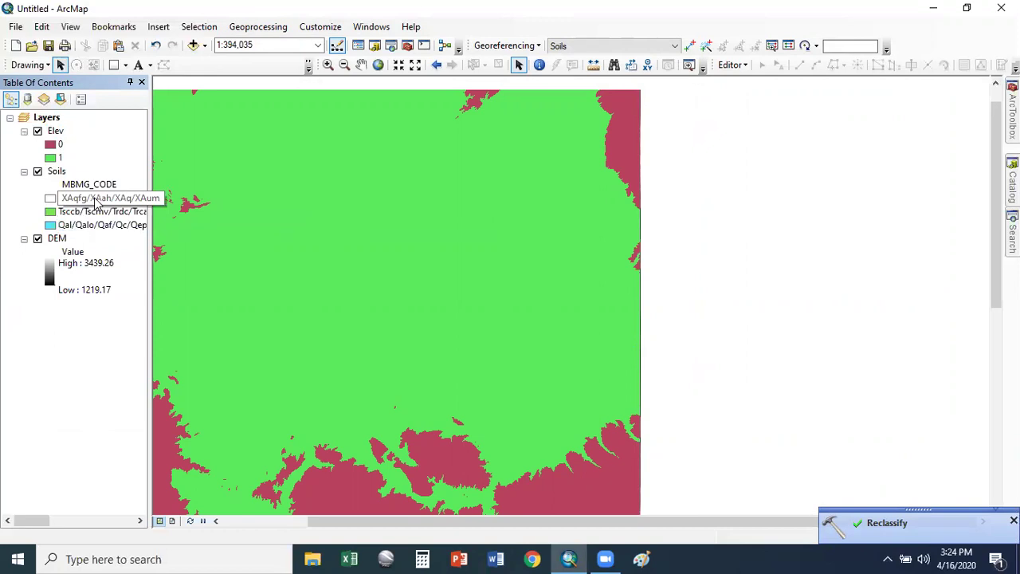
{"action": "left_click", "coordinate": [61, 145]}
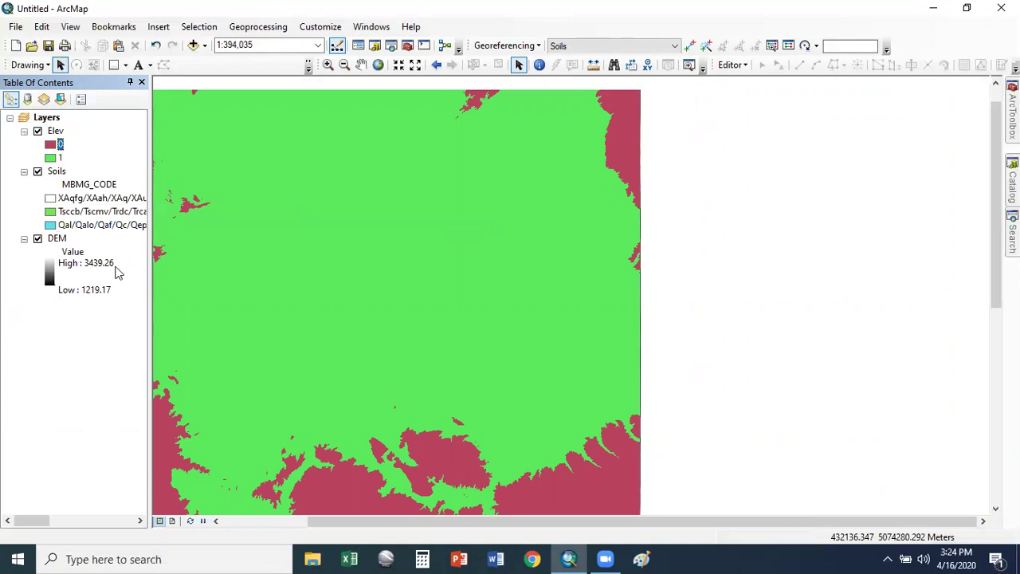
{"action": "left_click", "coordinate": [116, 212]}
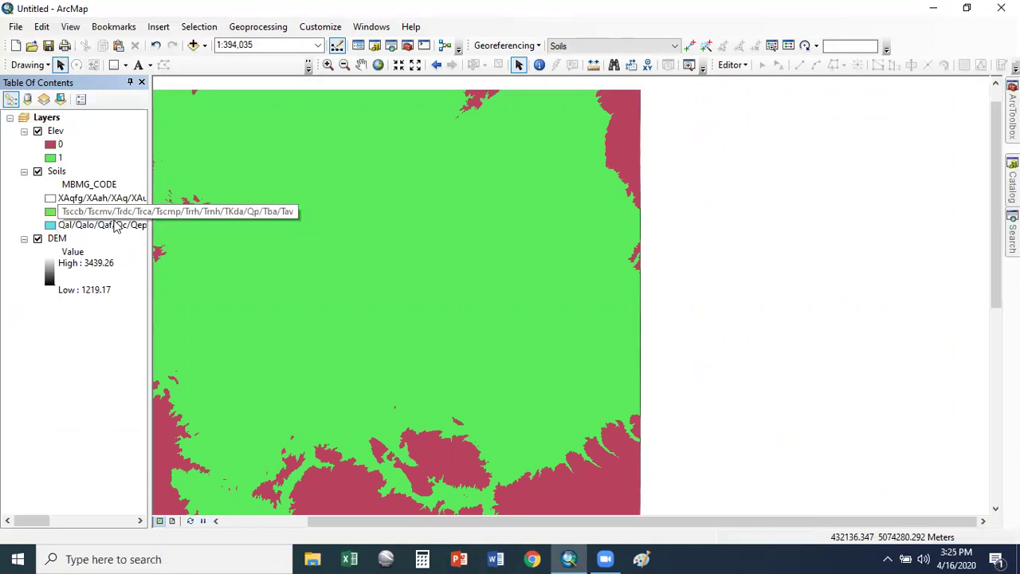
{"action": "double_click", "coordinate": [50, 157]}
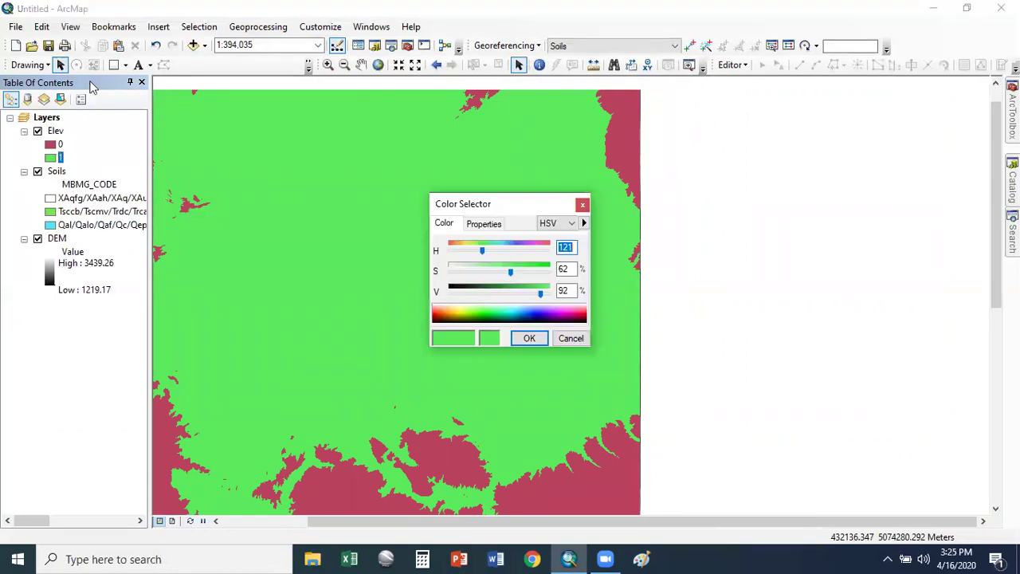
{"action": "left_click", "coordinate": [583, 205]}
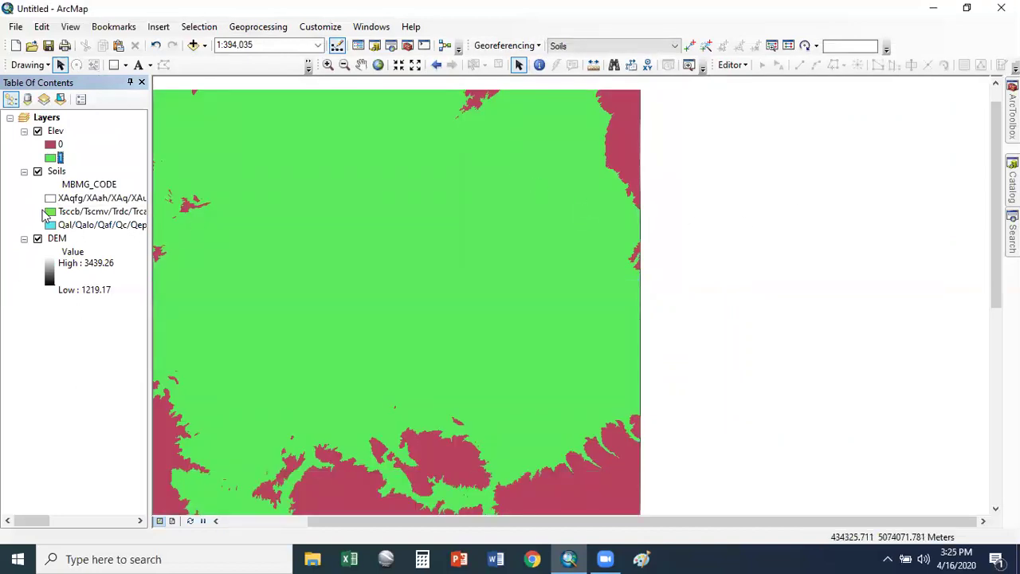
- Give class 0 of the Elev layer a null color
{"action": "left_click", "coordinate": [51, 146]}
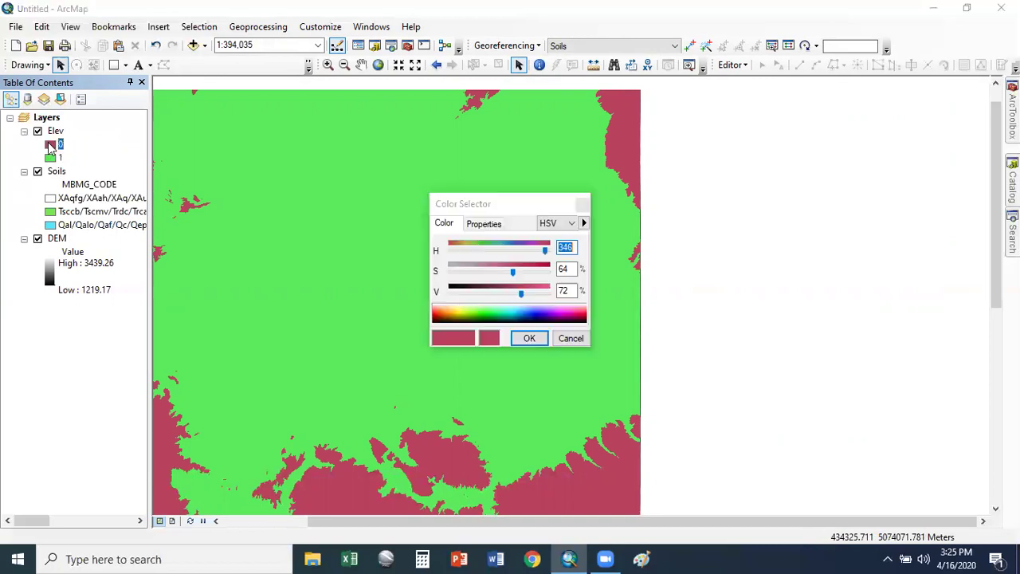
{"action": "left_click", "coordinate": [483, 224]}
{"action": "left_click", "coordinate": [478, 305]}
{"action": "left_click", "coordinate": [529, 338]}
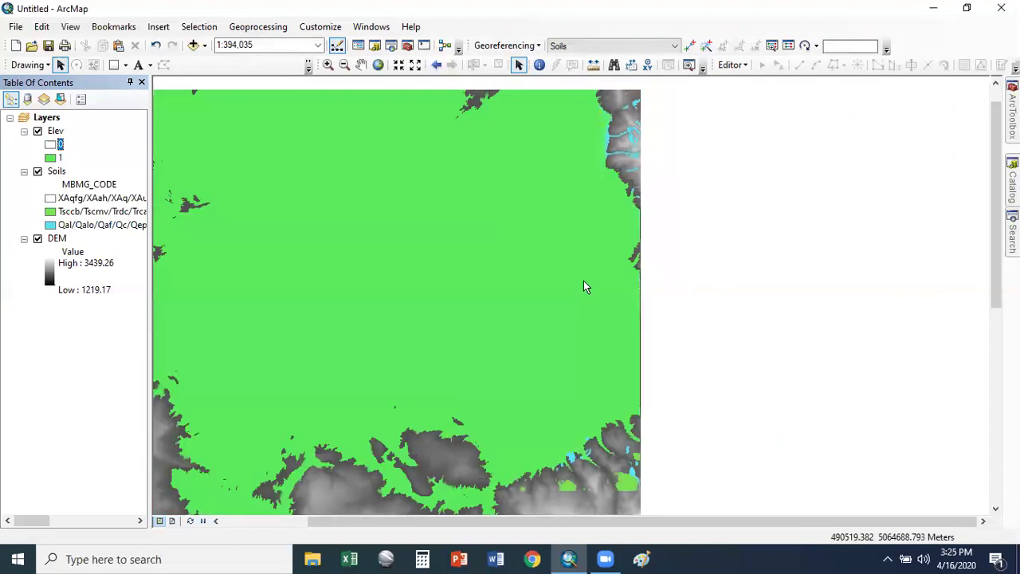
{"action": "left_click", "coordinate": [77, 365]}
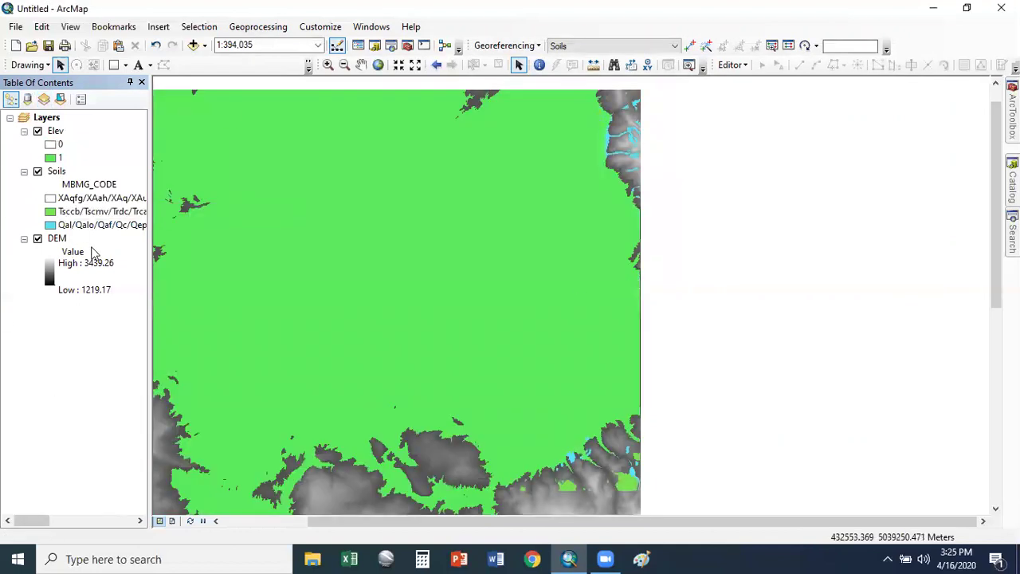
- Move the Soils layer above Elev and remove the DEM layer from the map
{"action": "left_click_drag", "start_coordinate": [56, 171], "coordinate": [71, 131]}
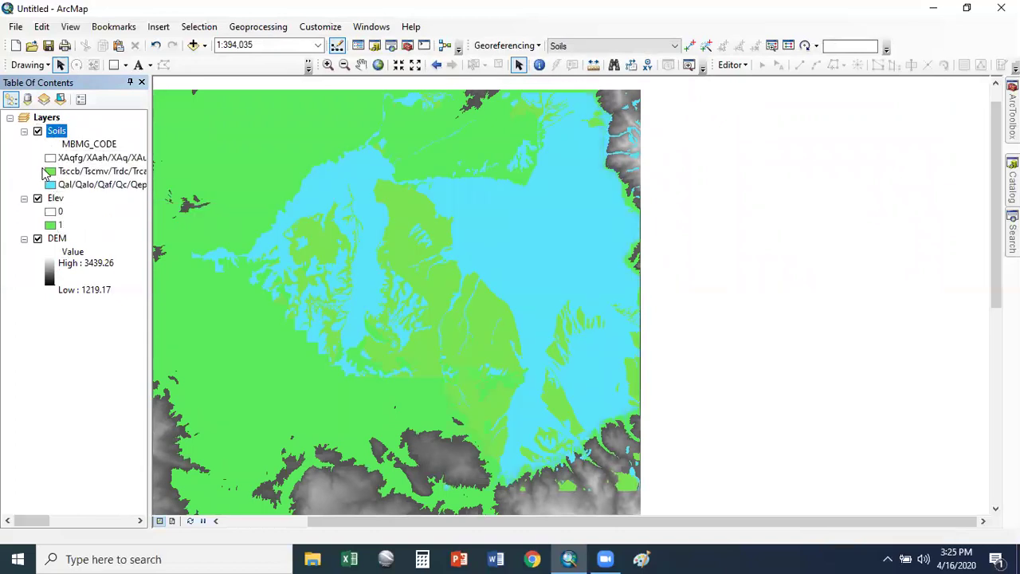
{"action": "right_click", "coordinate": [54, 239]}
{"action": "left_click", "coordinate": [107, 258]}
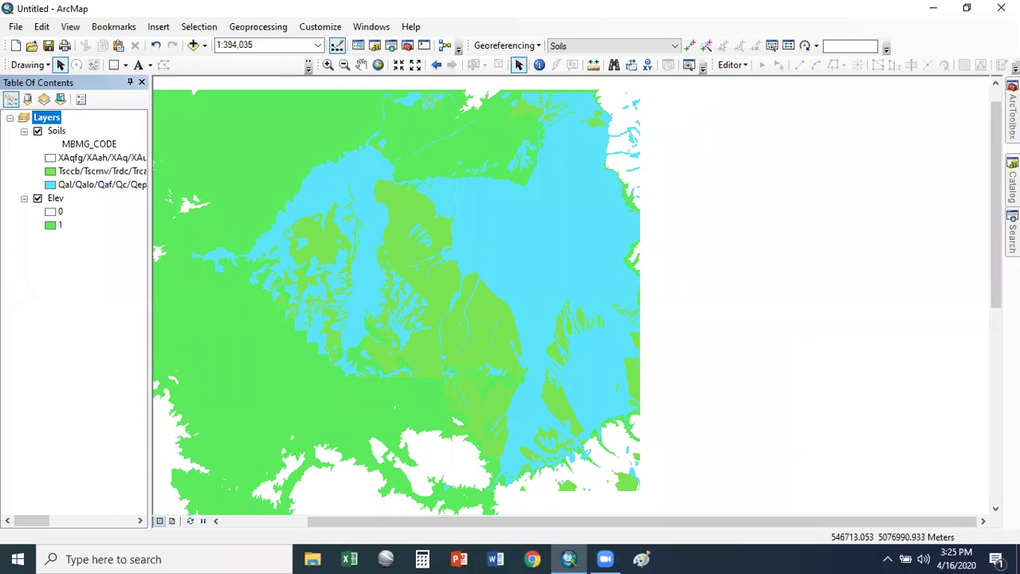
- Add the Land_use raster from Snipe Hunt.gdb below Elev, dismiss the coordinate system warning, and hide the Soils and Elev layers
{"action": "left_click", "coordinate": [1012, 184]}
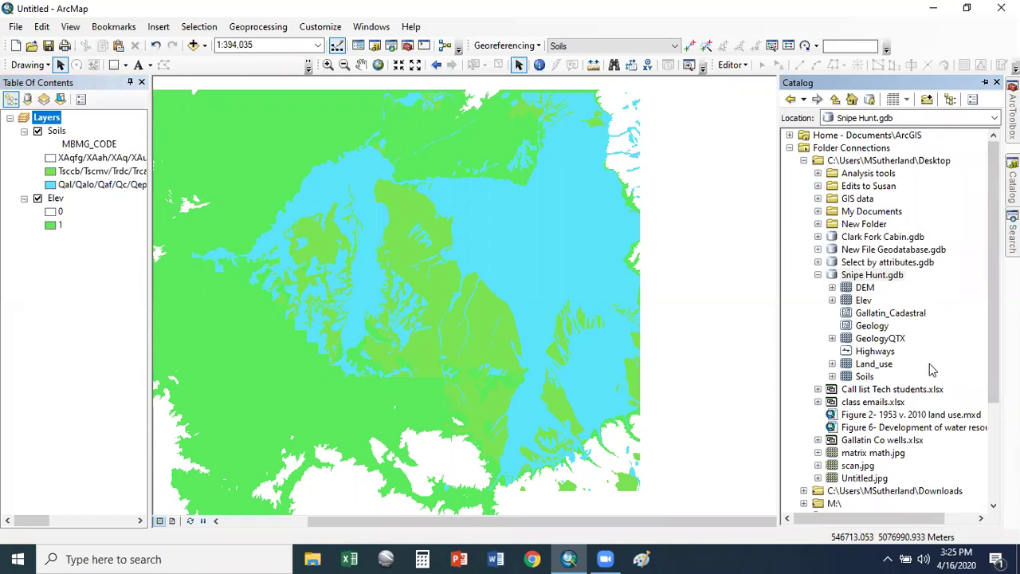
{"action": "mouse_move", "coordinate": [875, 365]}
{"action": "left_mouse_down"}
{"action": "mouse_move", "coordinate": [237, 241]}
{"action": "mouse_move", "coordinate": [80, 248]}
{"action": "left_mouse_up"}
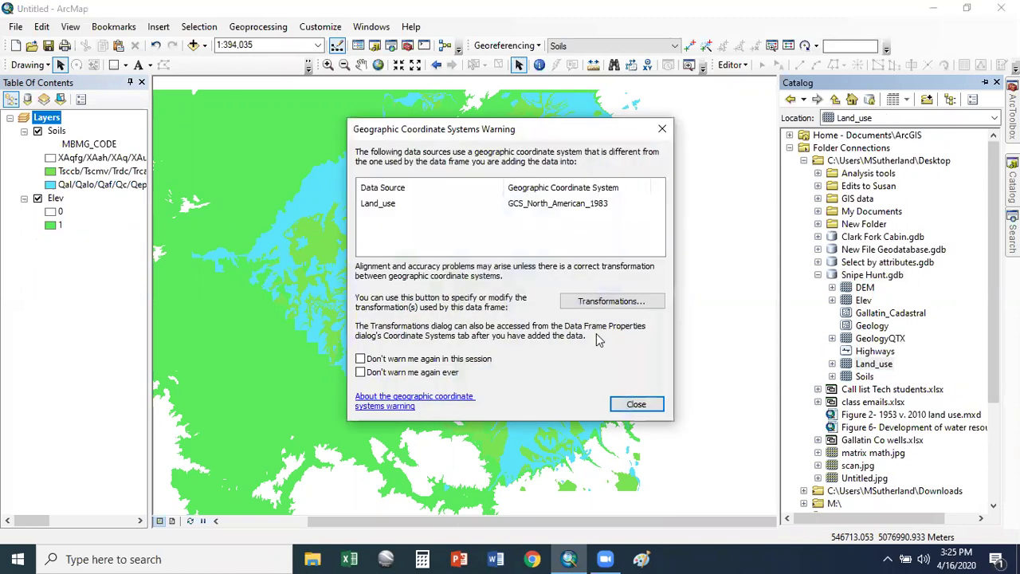
{"action": "left_click", "coordinate": [639, 405]}
{"action": "left_click", "coordinate": [37, 130]}
{"action": "left_click", "coordinate": [38, 198]}
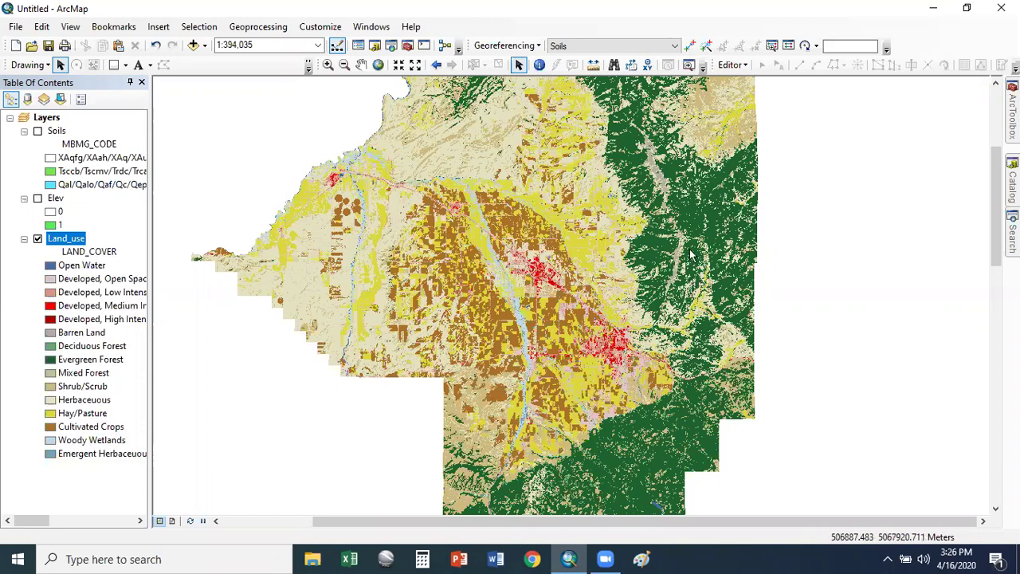
- Move the Land_use layer above Soils and check its Hay/Pasture and Cultivated Crops classes in the legend
{"action": "left_click_drag", "start_coordinate": [67, 240], "coordinate": [46, 128]}
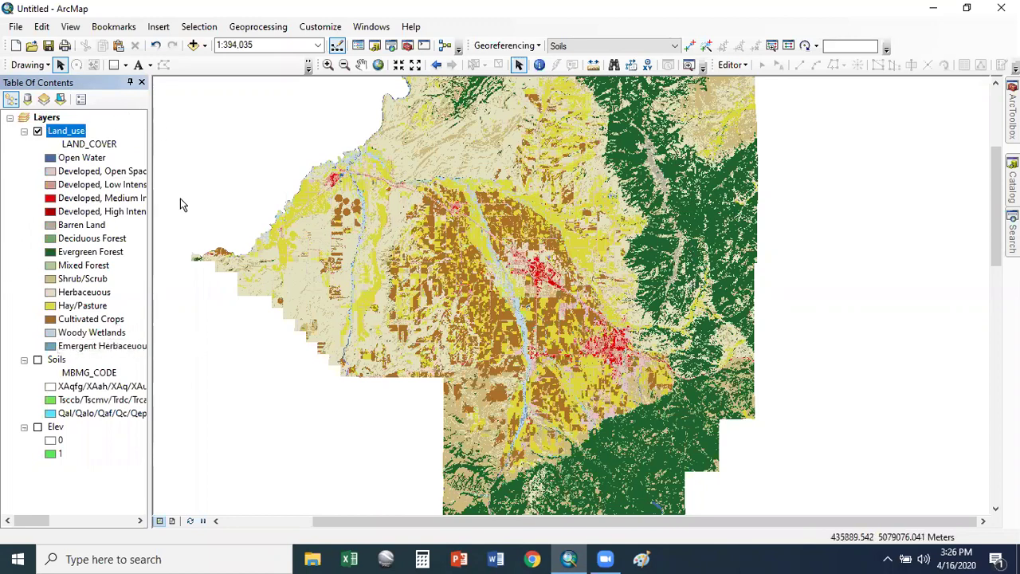
{"action": "left_click", "coordinate": [79, 308]}
{"action": "left_click", "coordinate": [104, 320]}
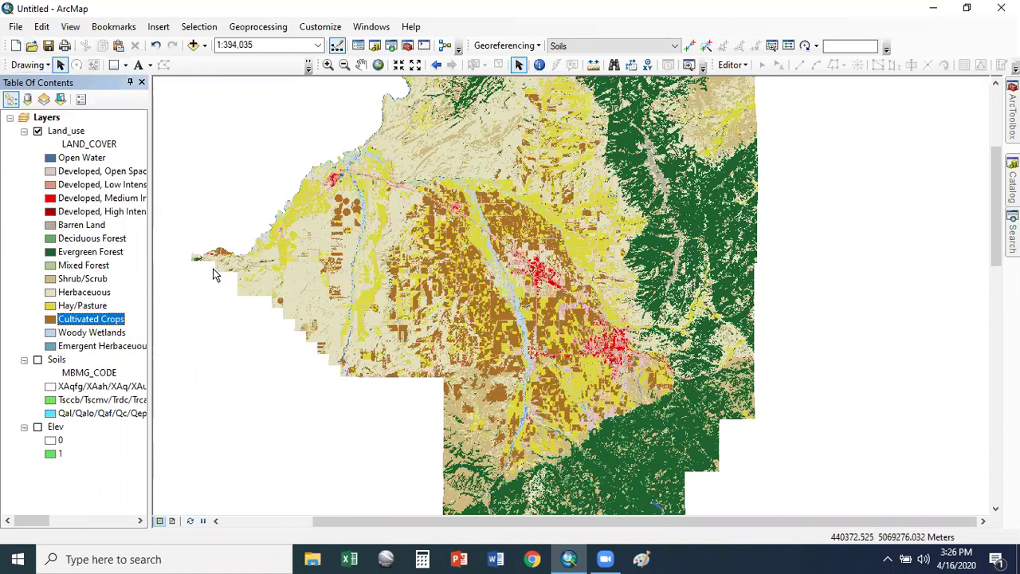
- Open the Reclassify tool with Land_use as the input raster and LAND_COVER as the reclass field
{"action": "left_click", "coordinate": [1012, 112]}
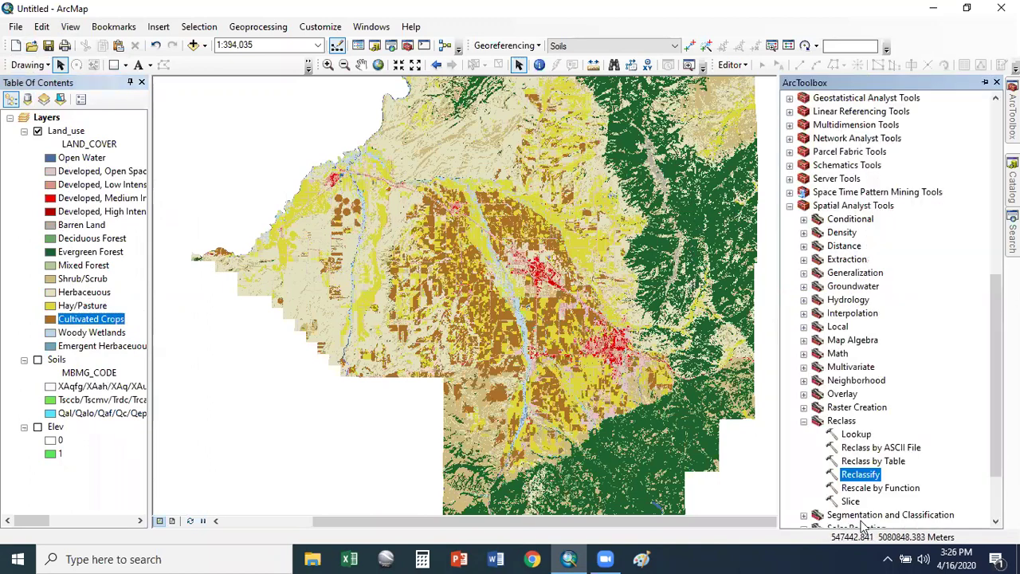
{"action": "double_click", "coordinate": [861, 474]}
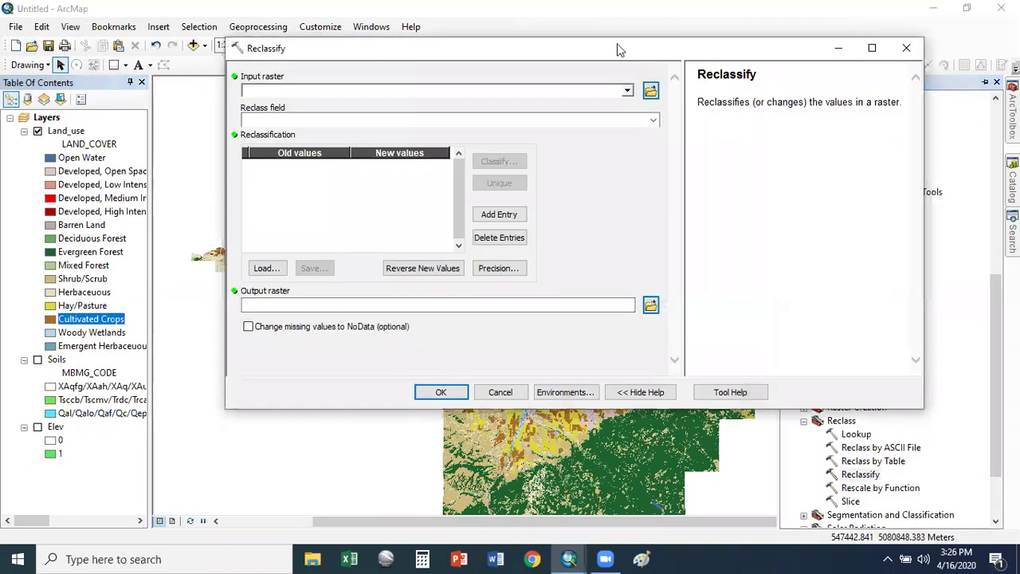
{"action": "left_click", "coordinate": [629, 91]}
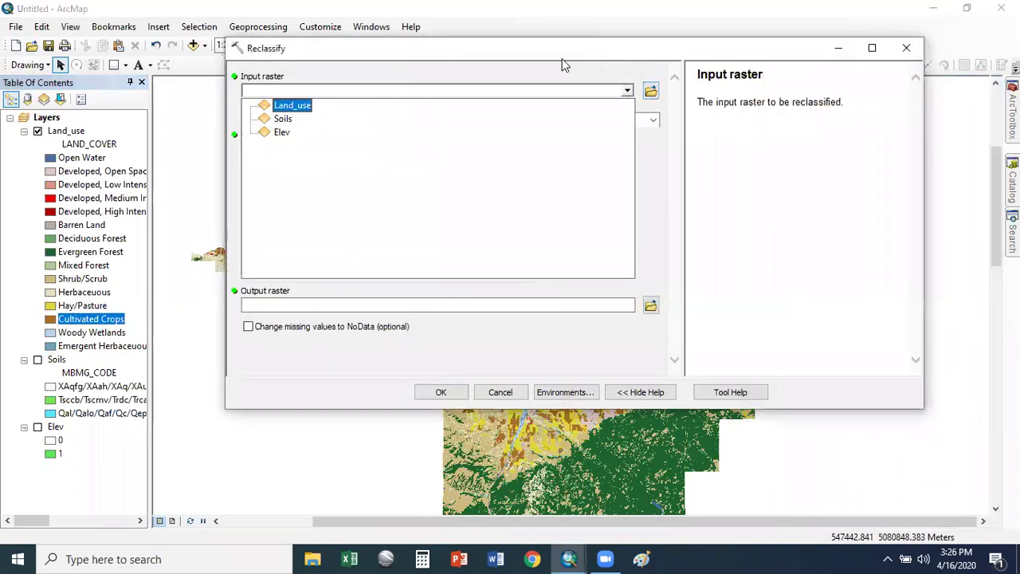
{"action": "left_click", "coordinate": [296, 102]}
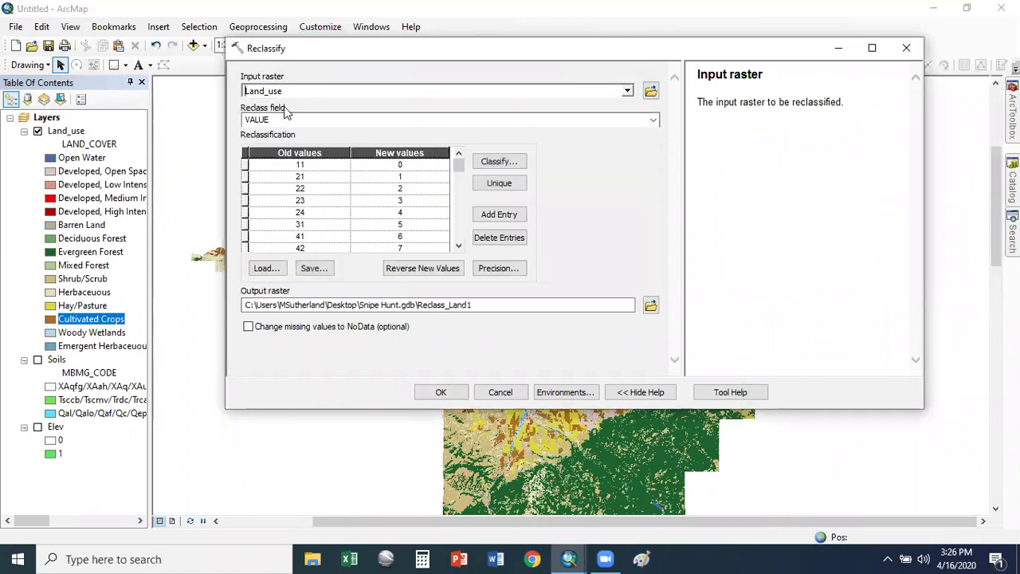
{"action": "left_click", "coordinate": [653, 120]}
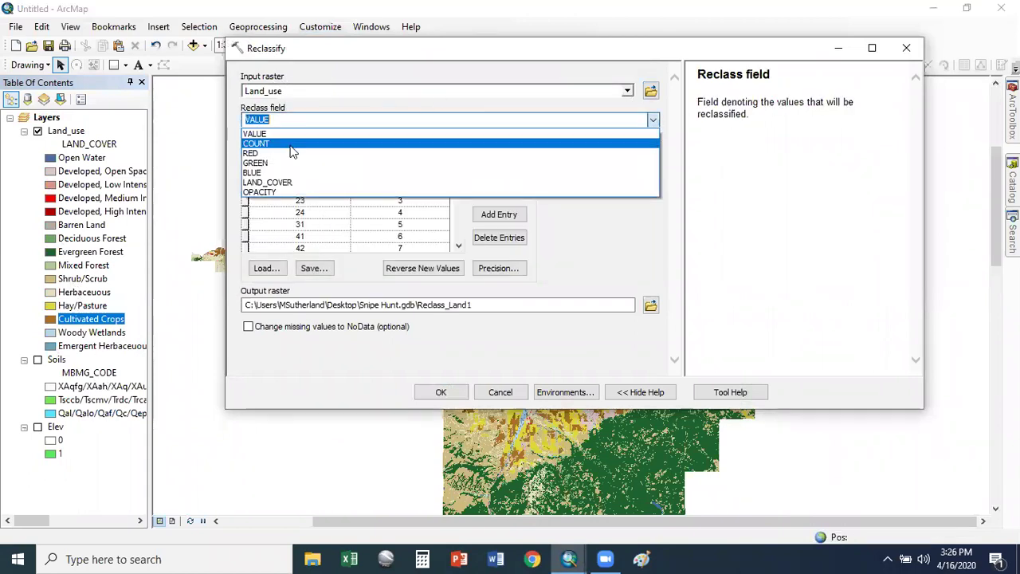
{"action": "left_click", "coordinate": [275, 183]}
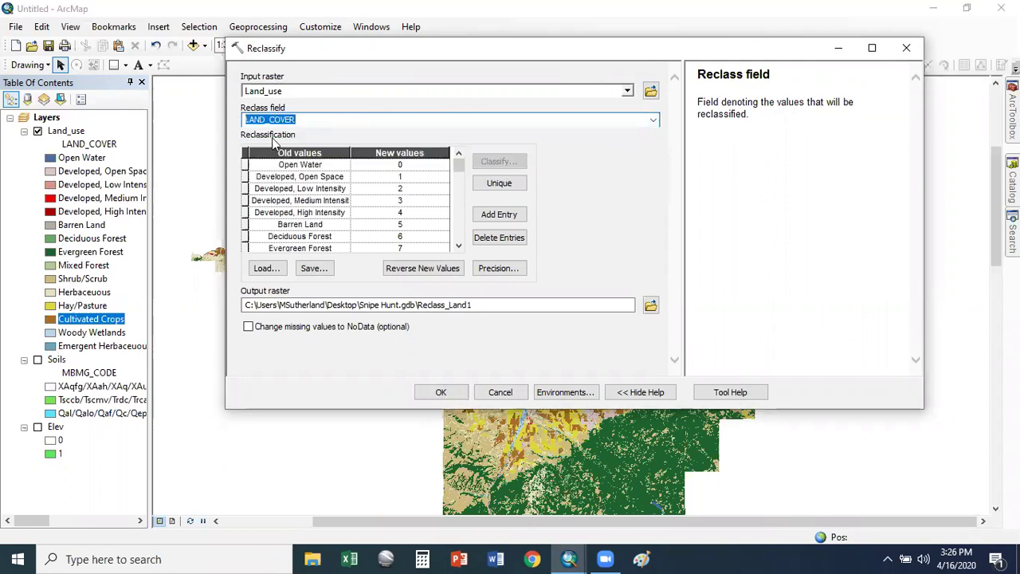
- Set the new values of all Developed classes, Barren Land and Deciduous Forest to 0 in the reclassification table
{"action": "left_click", "coordinate": [408, 177]}
{"action": "type", "text": "0"}
{"action": "left_click", "coordinate": [421, 190]}
{"action": "type", "text": "0"}
{"action": "left_click", "coordinate": [422, 200]}
{"action": "type", "text": "0"}
{"action": "left_click", "coordinate": [419, 212]}
{"action": "type", "text": "0"}
{"action": "left_click", "coordinate": [424, 225]}
{"action": "type", "text": "0"}
{"action": "left_click", "coordinate": [423, 237]}
{"action": "type", "text": "0"}
- Set the new values of Evergreen Forest, Mixed Forest, Shrub/Scrub and Herbaceous to 0
{"action": "scroll", "coordinate": [419, 250], "scroll_direction": "down", "scroll_amount": 1}
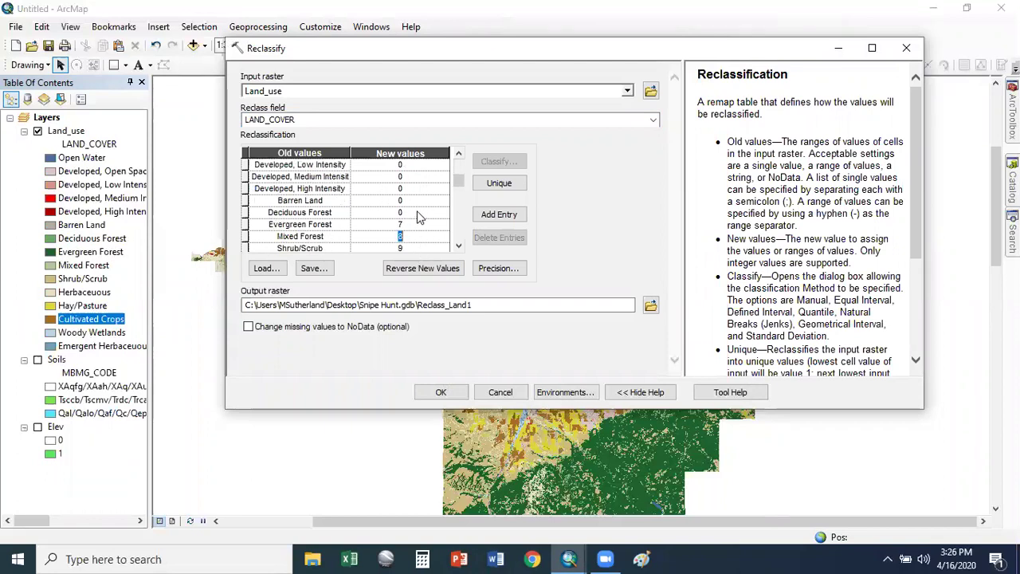
{"action": "left_click", "coordinate": [422, 238]}
{"action": "type", "text": "0"}
{"action": "left_click", "coordinate": [414, 225]}
{"action": "type", "text": "0"}
{"action": "left_click", "coordinate": [416, 248]}
{"action": "type", "text": "0"}
{"action": "left_click", "coordinate": [416, 248]}
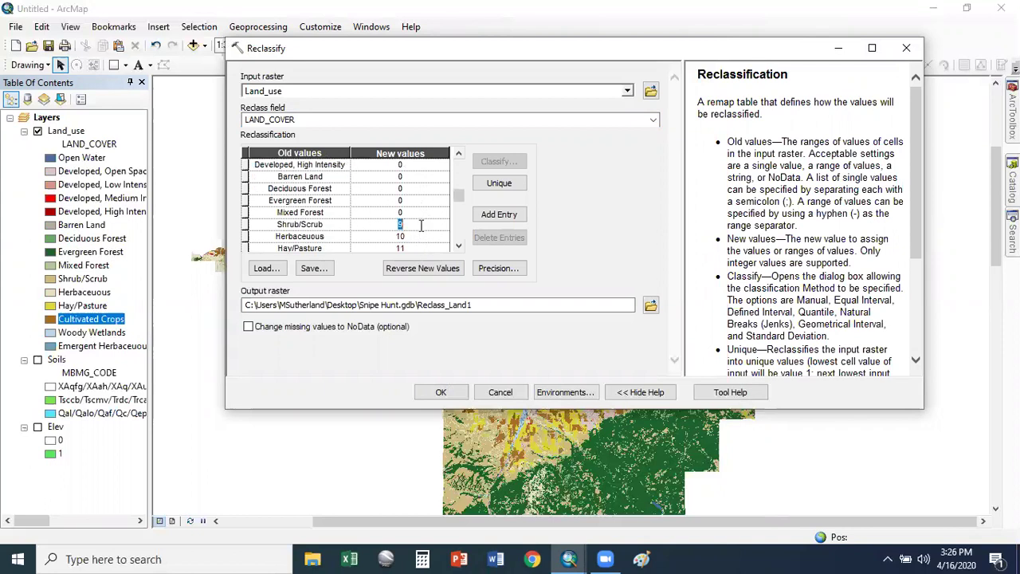
{"action": "type", "text": "0"}
{"action": "left_click", "coordinate": [415, 247]}
- Set the new values to 2 for Hay/Pasture, 1 for Cultivated Crops, and 0 for both wetlands classes
{"action": "scroll", "coordinate": [423, 239], "scroll_direction": "down", "scroll_amount": 1}
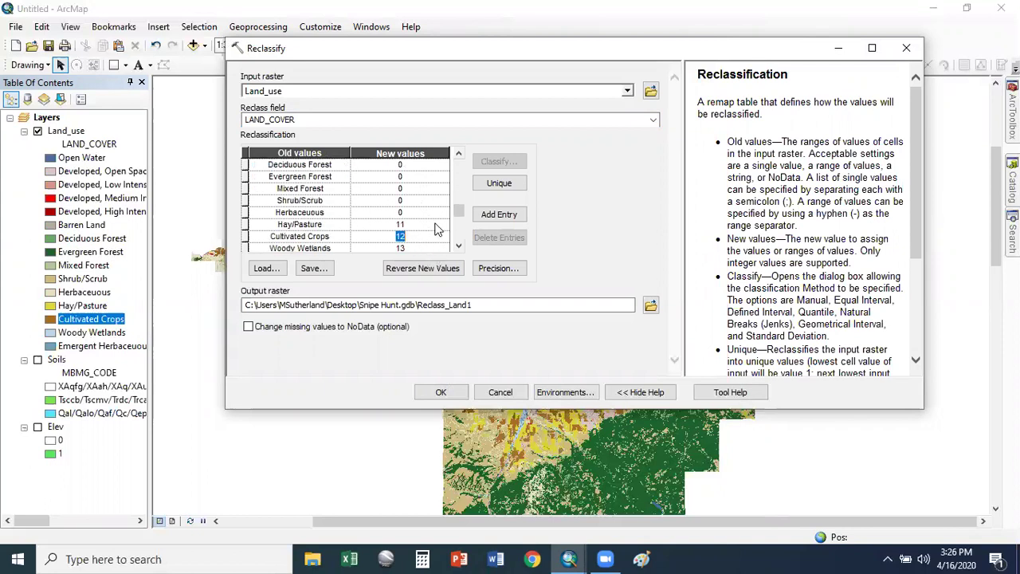
{"action": "type", "text": "2"}
{"action": "left_click", "coordinate": [414, 236]}
{"action": "scroll", "coordinate": [413, 248], "scroll_direction": "down", "scroll_amount": 2}
{"action": "left_click", "coordinate": [425, 225]}
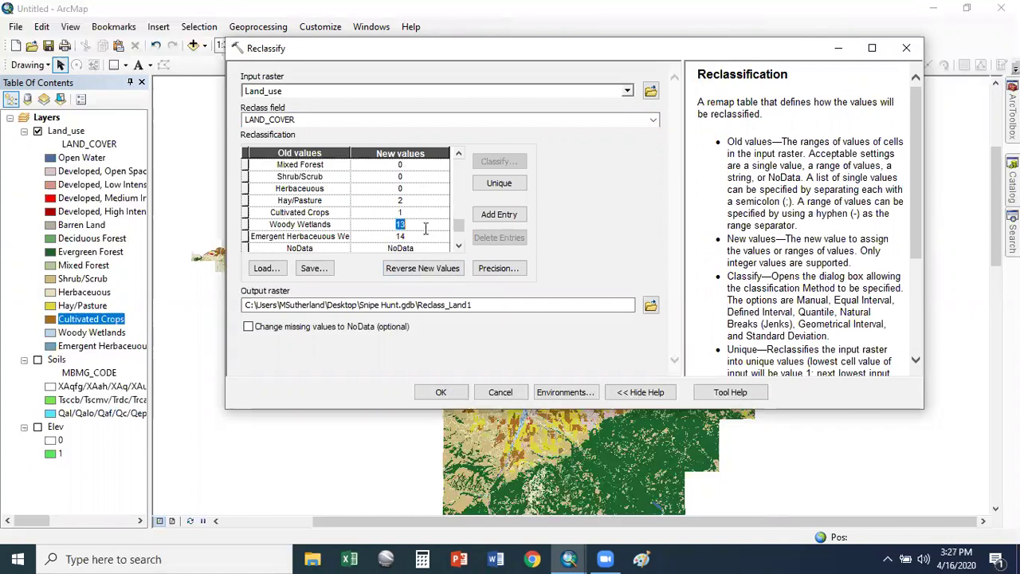
{"action": "type", "text": "0"}
{"action": "key", "text": "Down"}
- Name the output raster cropland in Snipe Hunt.gdb and run the reclassification
{"action": "left_click", "coordinate": [508, 305]}
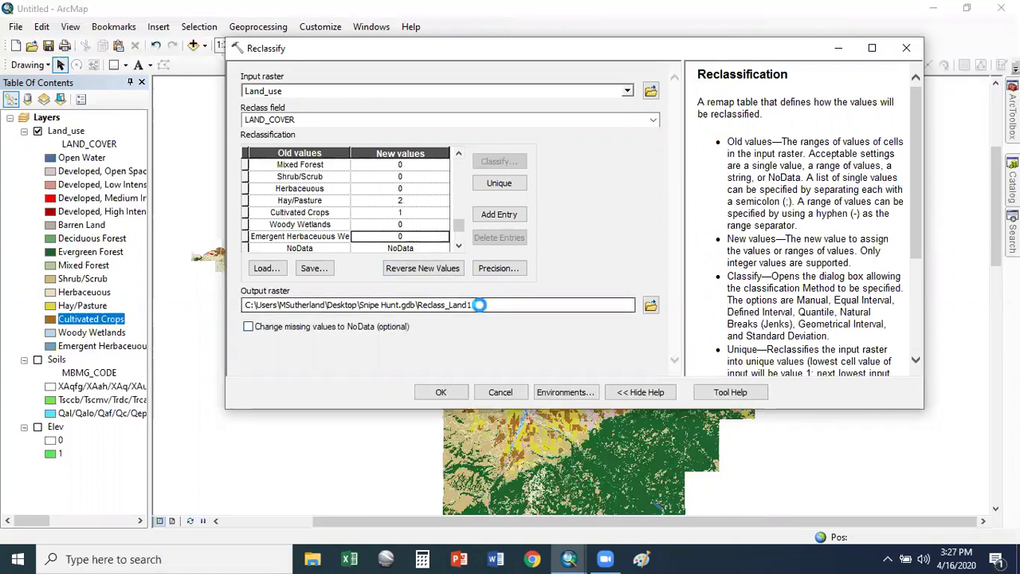
{"action": "left_click_drag", "start_coordinate": [511, 305], "coordinate": [427, 305]}
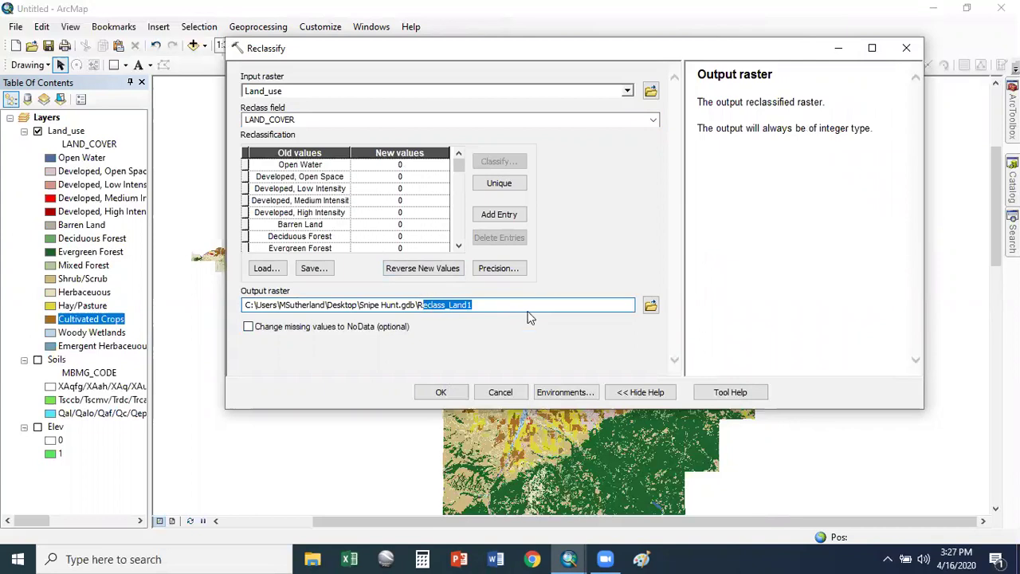
{"action": "key", "text": "BackSpace"}
{"action": "type", "text": "Lan"}
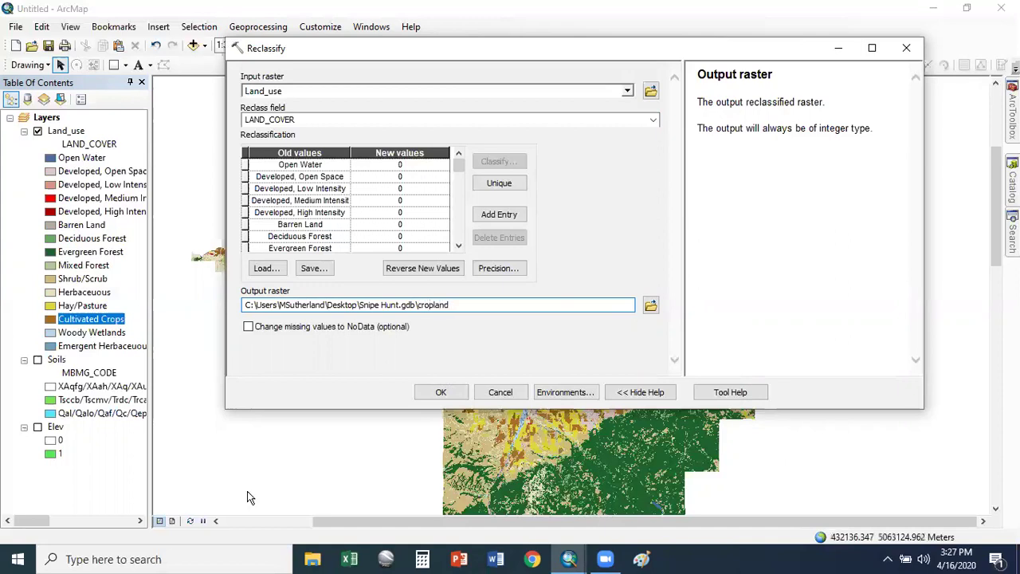
{"action": "left_click", "coordinate": [443, 393]}
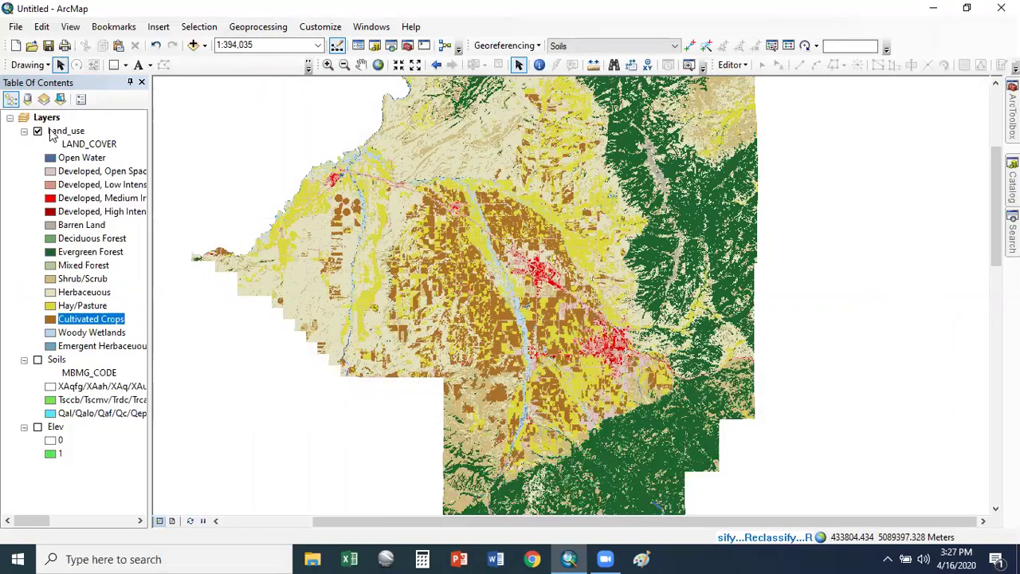
- Remove the Land_use layer from the map
{"action": "right_click", "coordinate": [67, 130]}
{"action": "left_click", "coordinate": [94, 155]}
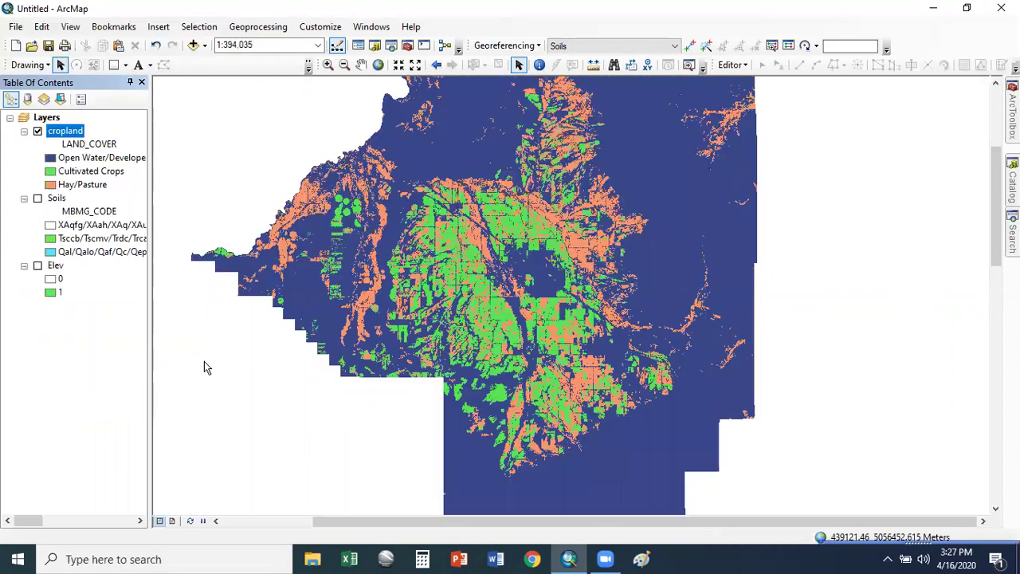
{"action": "left_click_drag", "start_coordinate": [56, 198], "coordinate": [45, 269]}
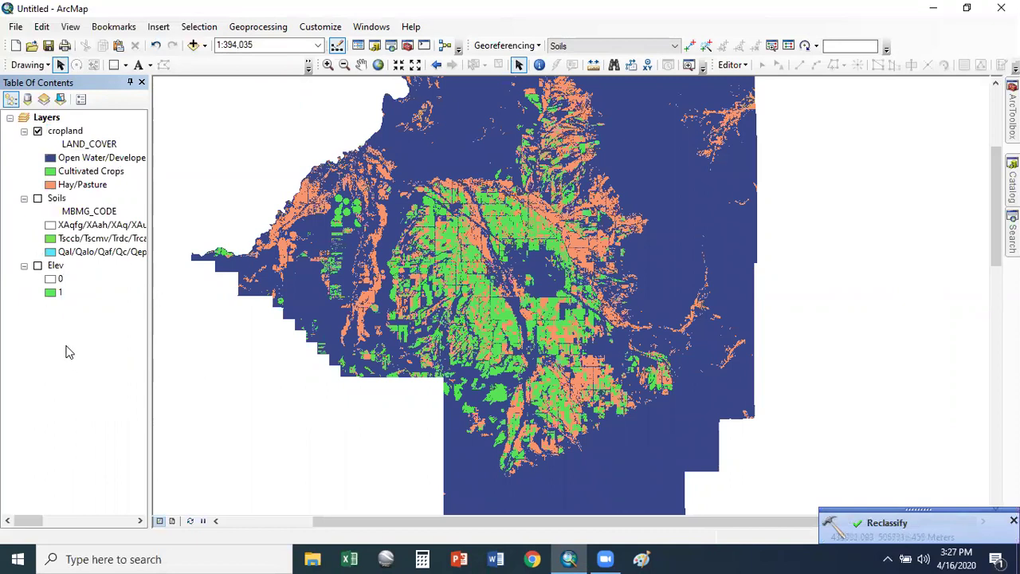
- Set the cropland layer's Open Water/Developed class to no color and turn on the Soils and Elev layers
{"action": "left_click", "coordinate": [50, 159]}
{"action": "left_click", "coordinate": [484, 224]}
{"action": "left_click", "coordinate": [486, 307]}
{"action": "left_click", "coordinate": [529, 338]}
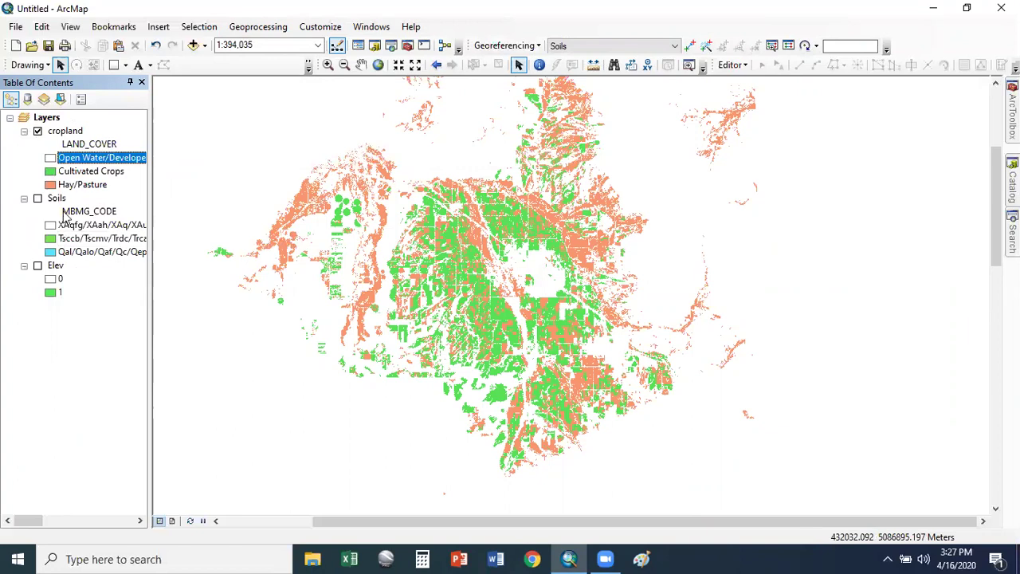
{"action": "left_click", "coordinate": [38, 198]}
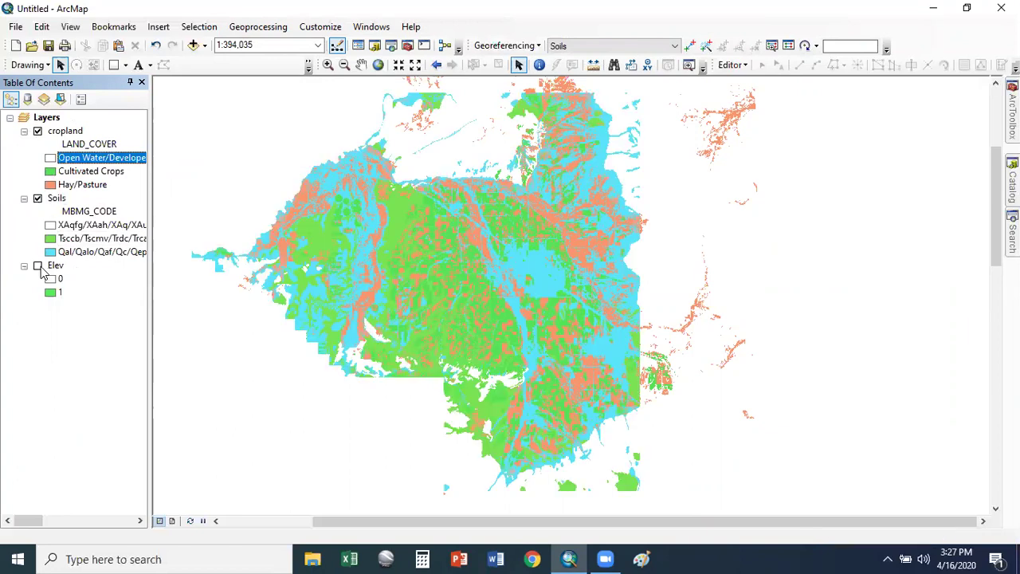
{"action": "left_click", "coordinate": [37, 266]}
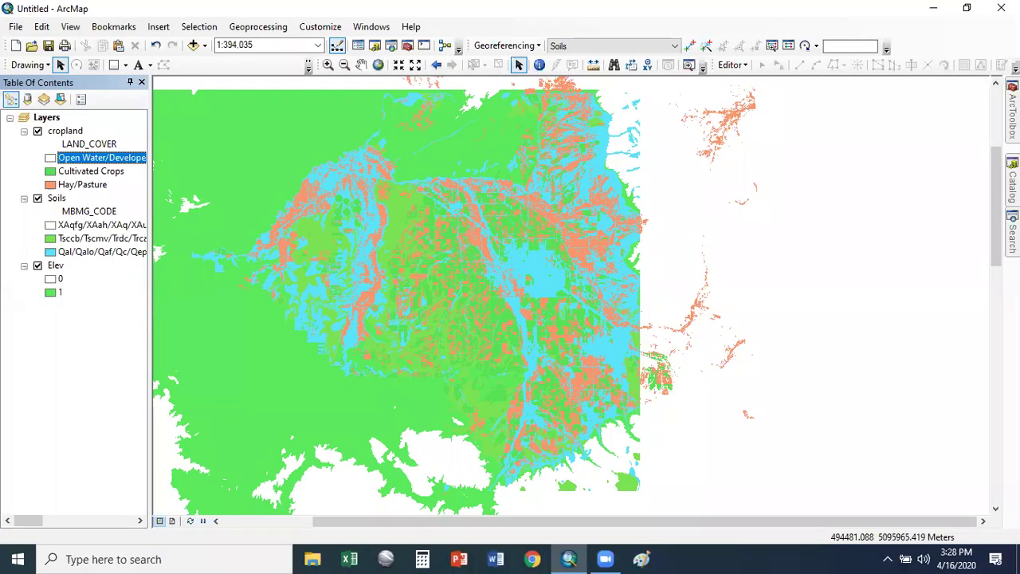
- Add the Highways feature class from Snipe Hunt.gdb above cropland and dismiss the coordinate system warning
{"action": "mouse_move", "coordinate": [1012, 111]}
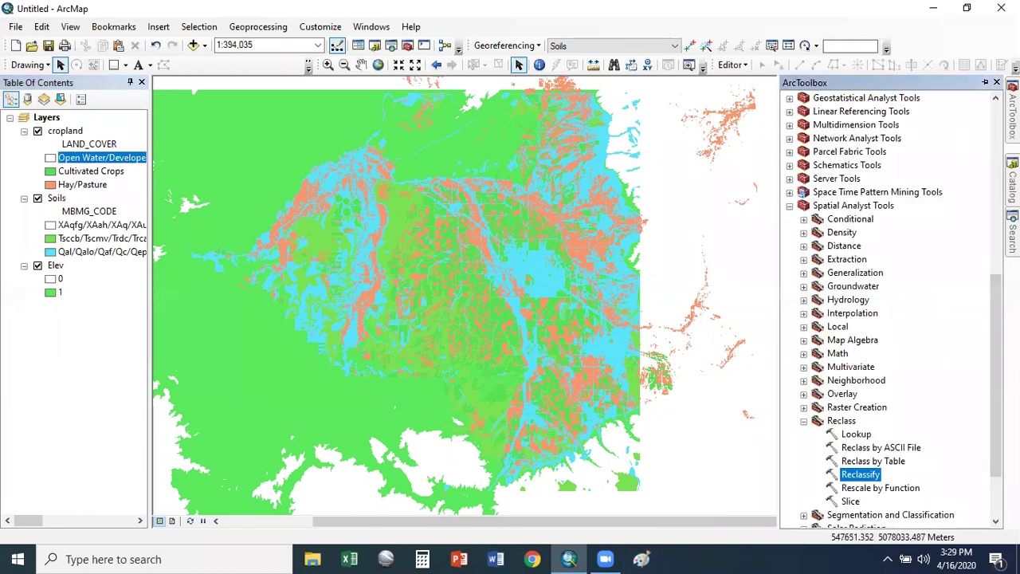
{"action": "mouse_move", "coordinate": [1013, 184]}
{"action": "left_click_drag", "start_coordinate": [875, 363], "coordinate": [63, 127]}
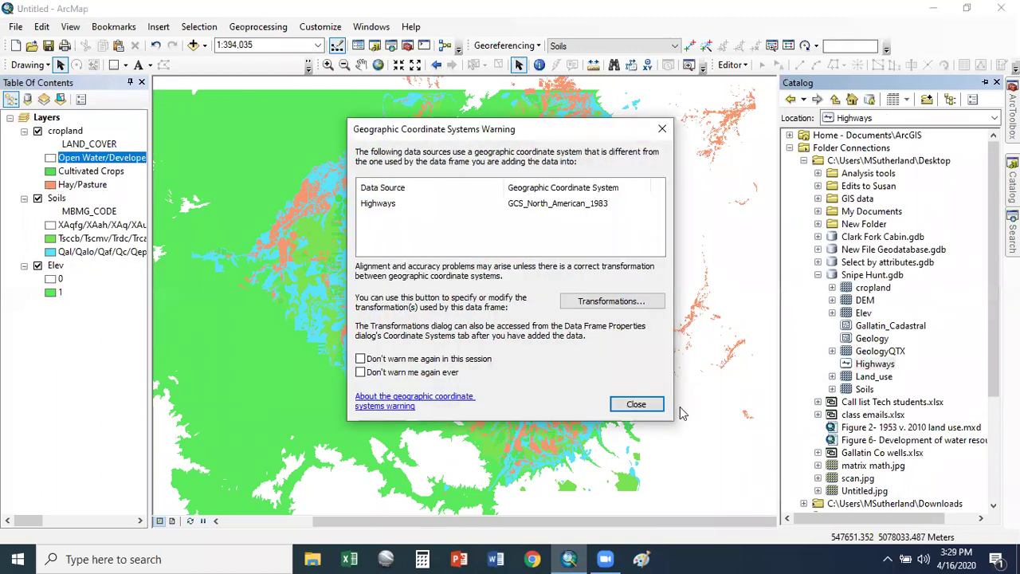
{"action": "left_click", "coordinate": [638, 404]}
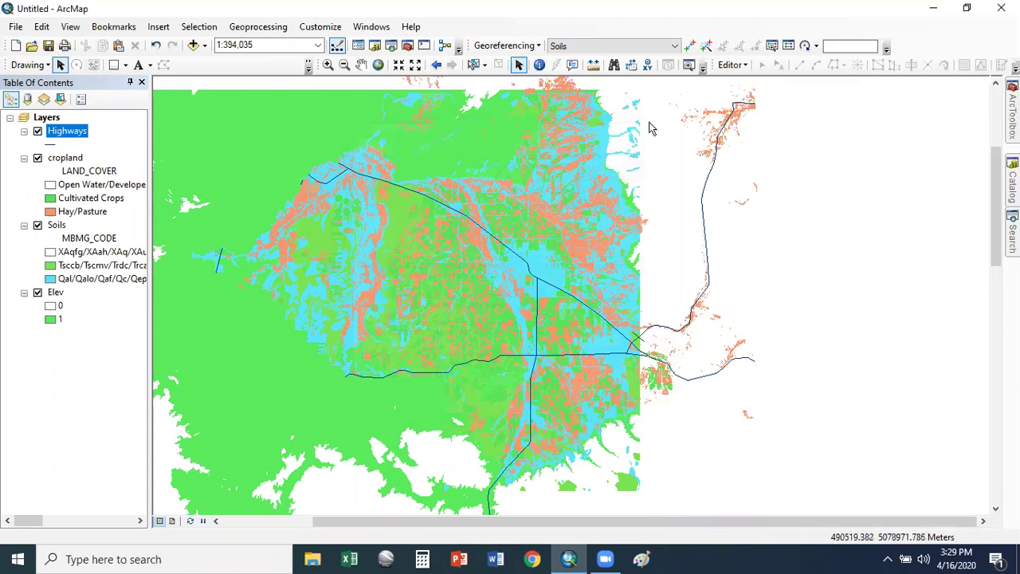
- Open the Euclidean Distance tool from the Spatial Analyst distance tools and choose Highways as the input source data
{"action": "mouse_move", "coordinate": [1013, 112]}
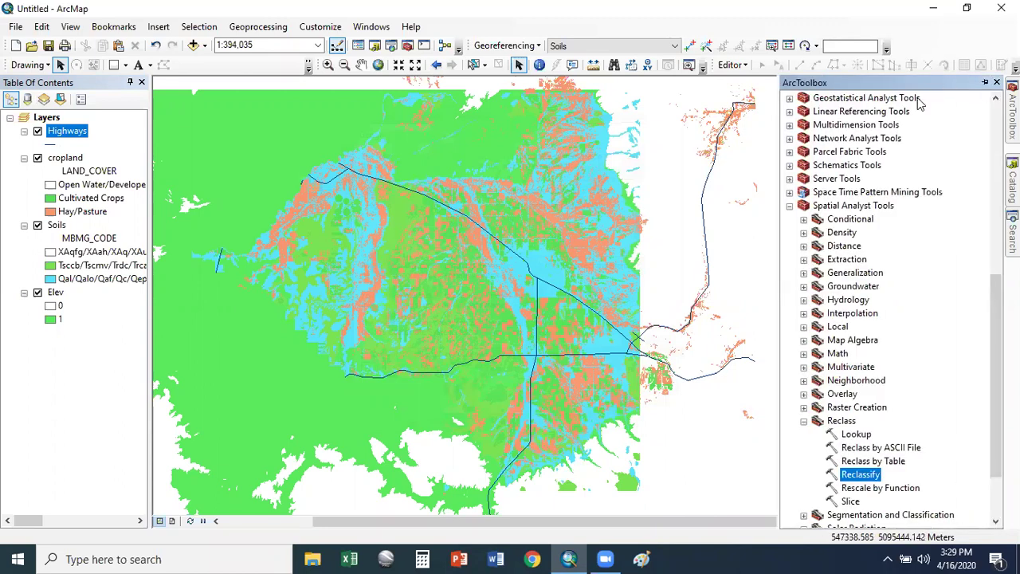
{"action": "left_click", "coordinate": [804, 421]}
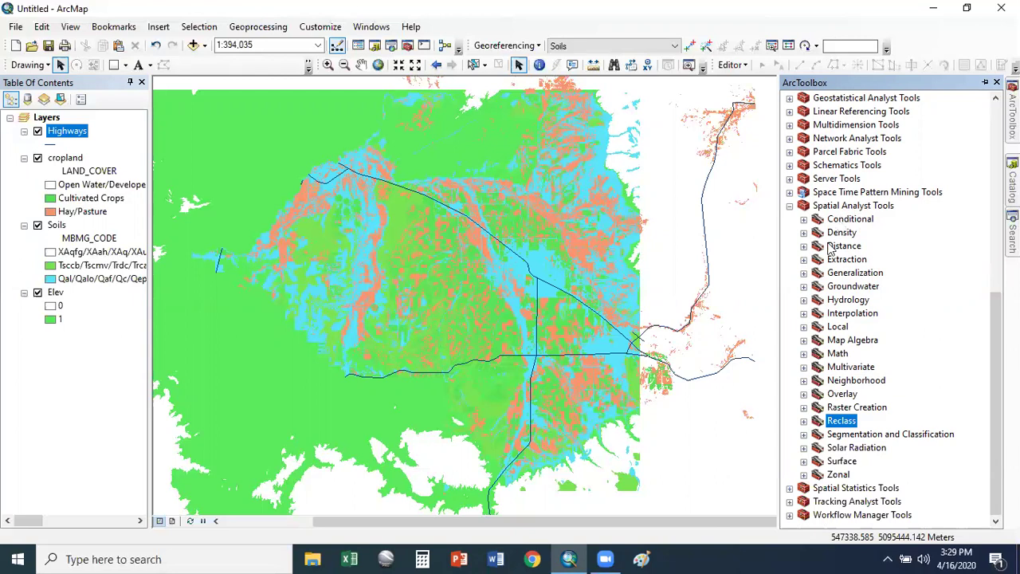
{"action": "left_click", "coordinate": [804, 248]}
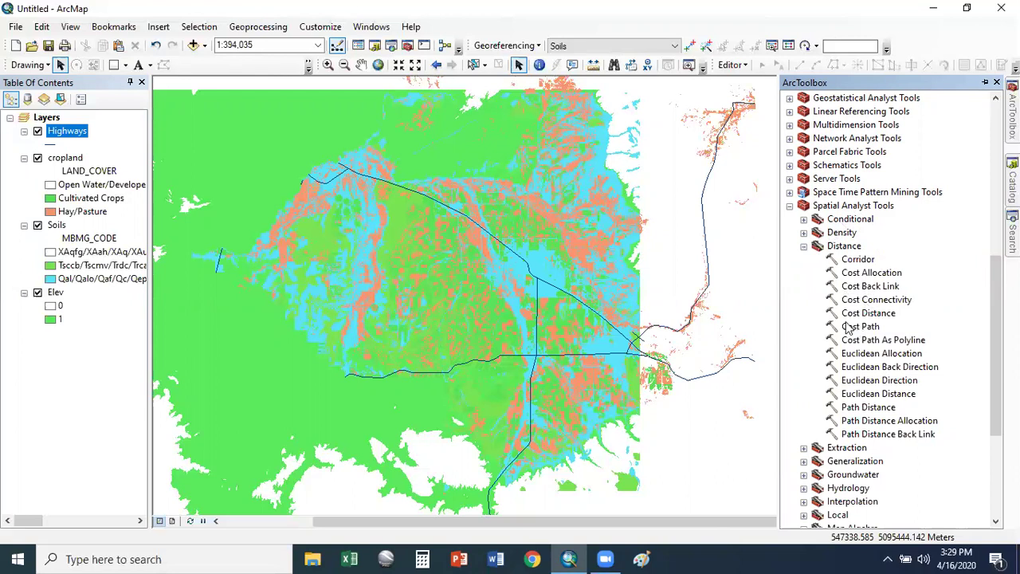
{"action": "double_click", "coordinate": [893, 395]}
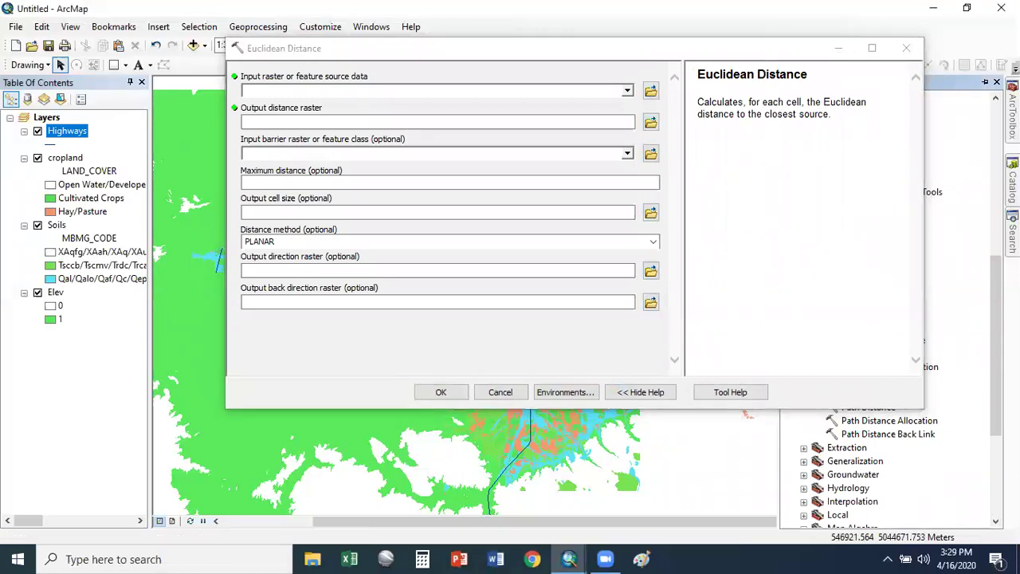
{"action": "left_click_drag", "start_coordinate": [526, 50], "coordinate": [289, 77]}
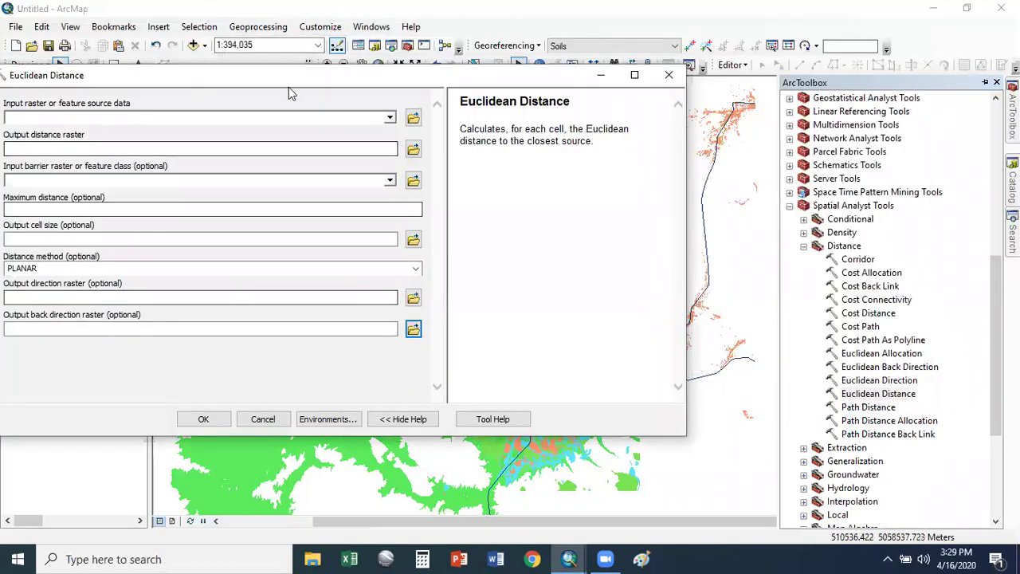
{"action": "left_click_drag", "start_coordinate": [363, 86], "coordinate": [524, 68]}
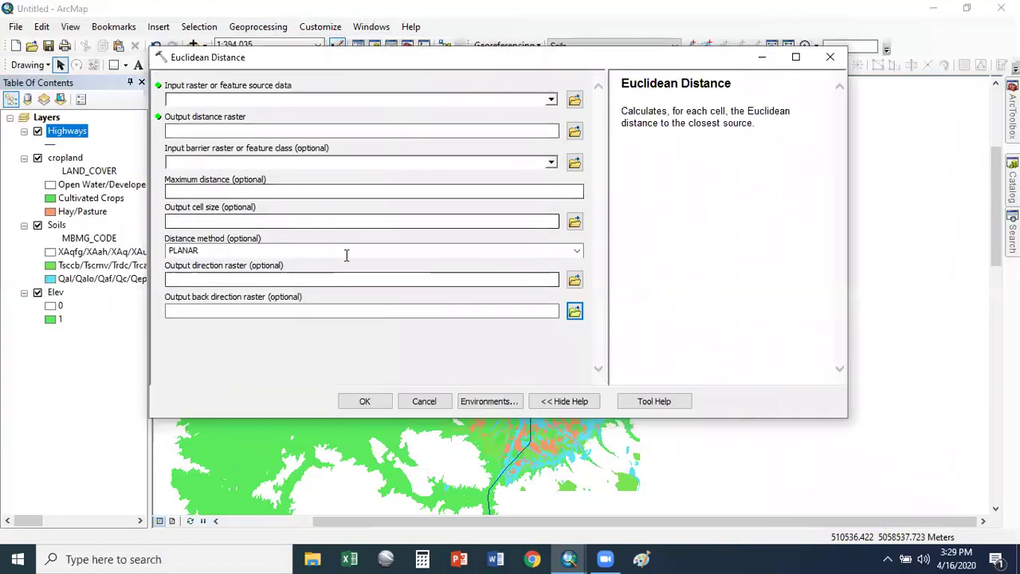
{"action": "left_click", "coordinate": [225, 280]}
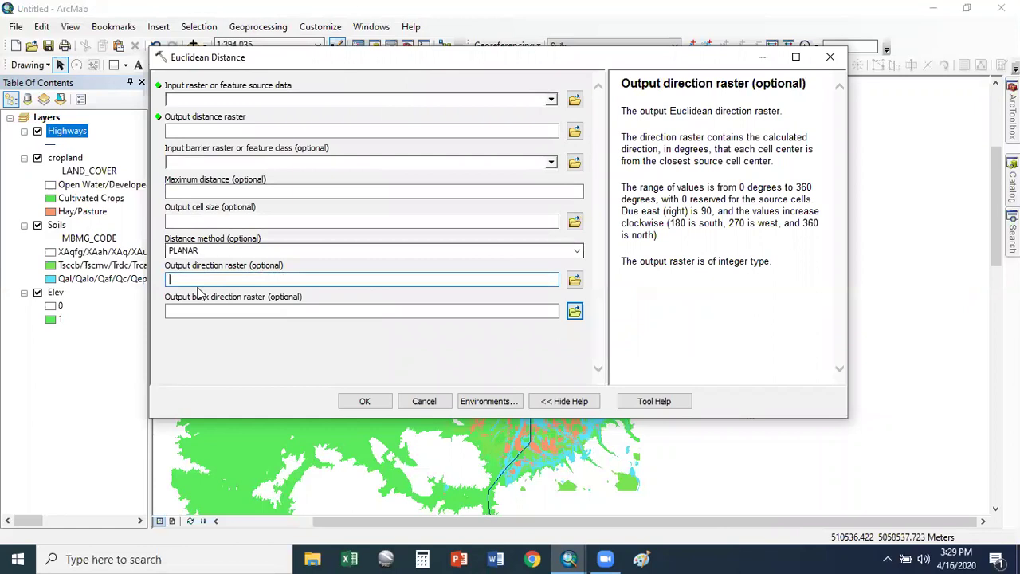
{"action": "left_click", "coordinate": [551, 101]}
{"action": "left_click", "coordinate": [551, 100]}
{"action": "left_click", "coordinate": [551, 100]}
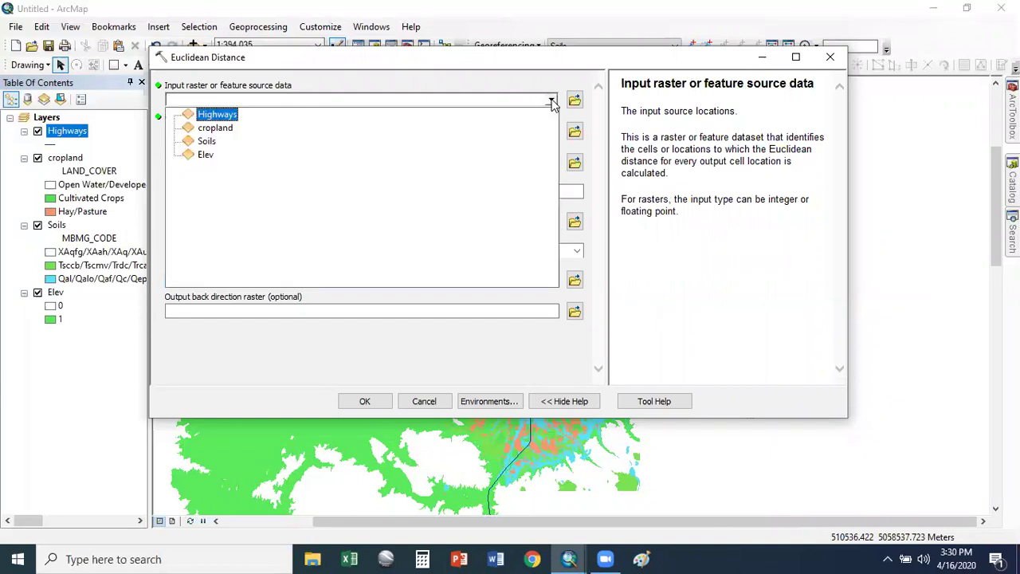
{"action": "left_click", "coordinate": [239, 117]}
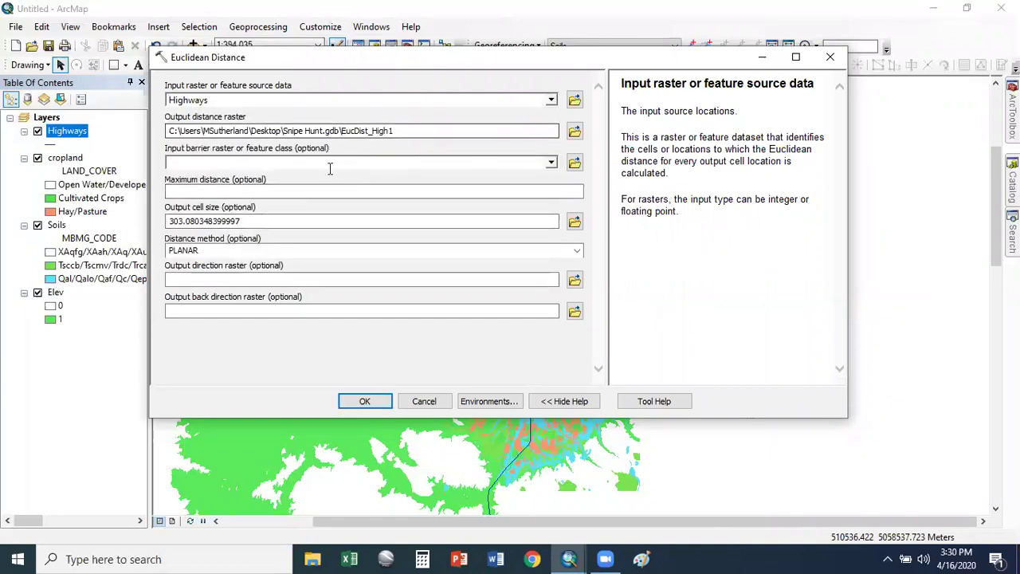
- Name the output distance raster Distance in Snipe Hunt.gdb
{"action": "left_click_drag", "start_coordinate": [341, 131], "coordinate": [442, 131]}
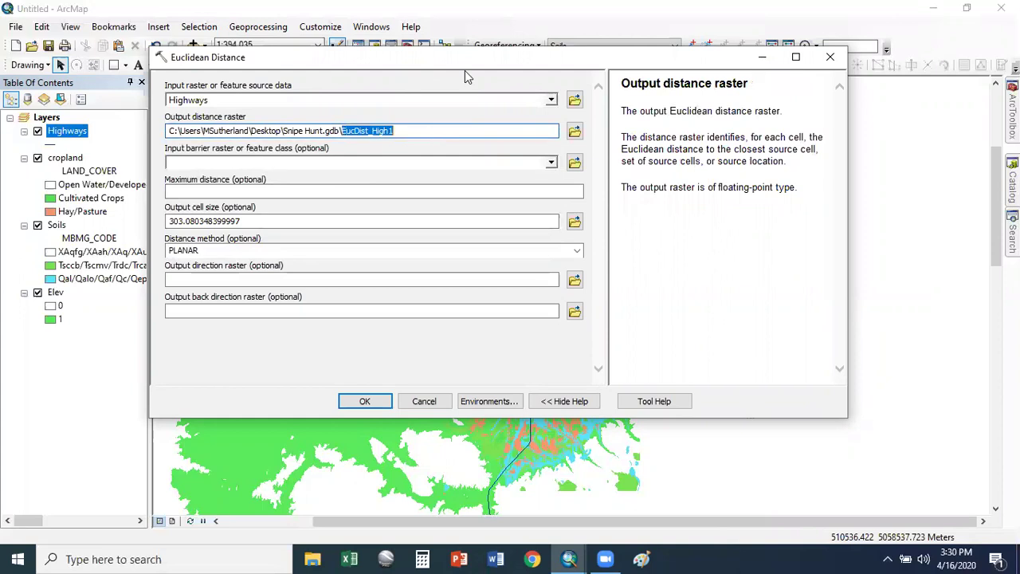
{"action": "type", "text": "Di"}
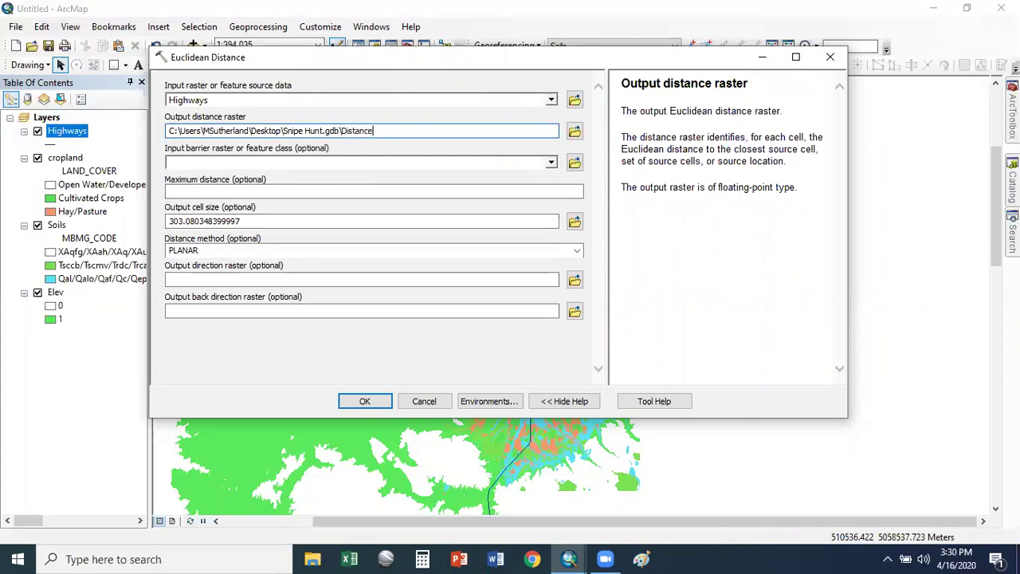
{"action": "left_click", "coordinate": [342, 162]}
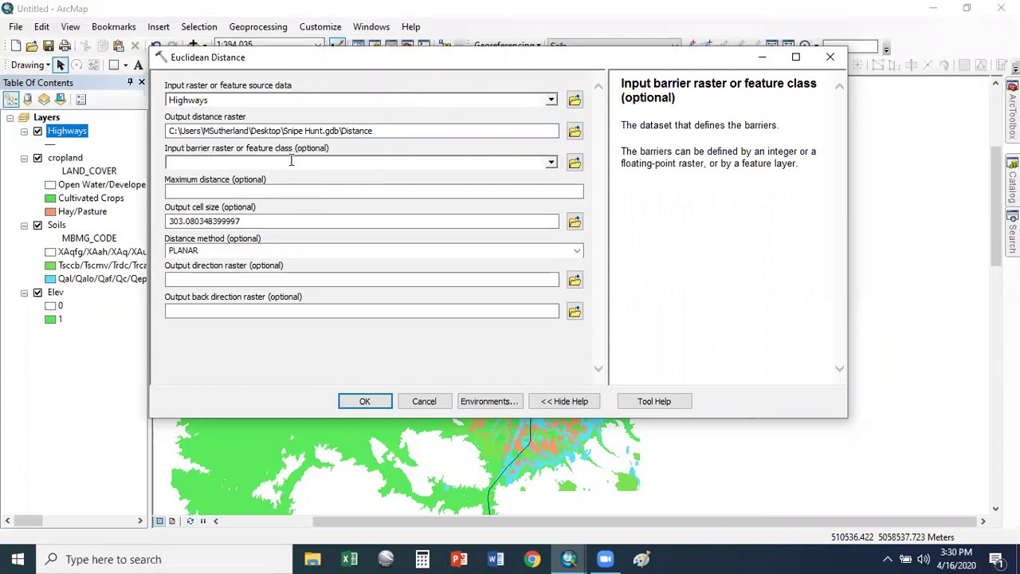
- Run Euclidean Distance with an output cell size of 30 and an output direction raster named Direction
{"action": "left_click", "coordinate": [399, 196]}
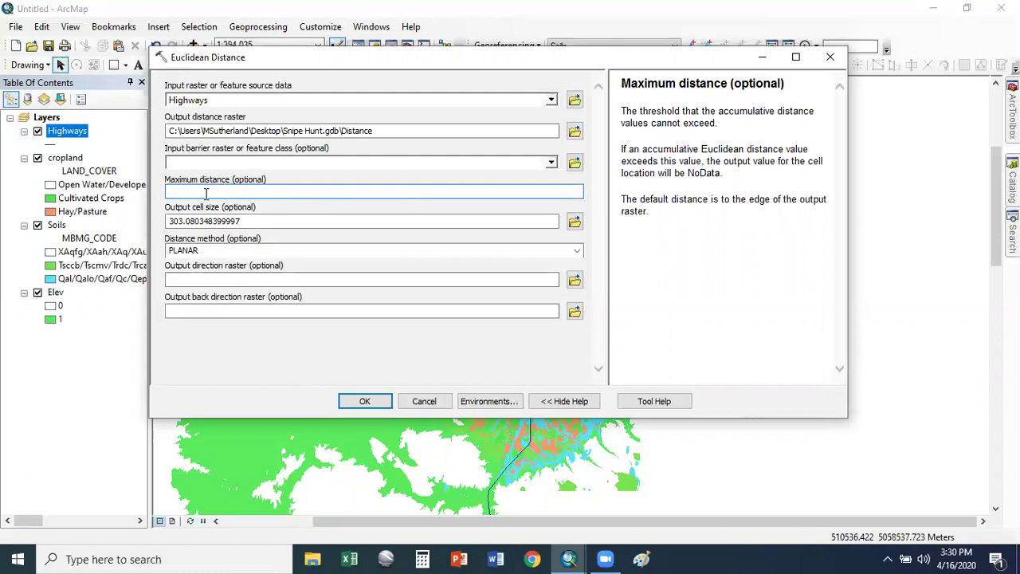
{"action": "double_click", "coordinate": [263, 221]}
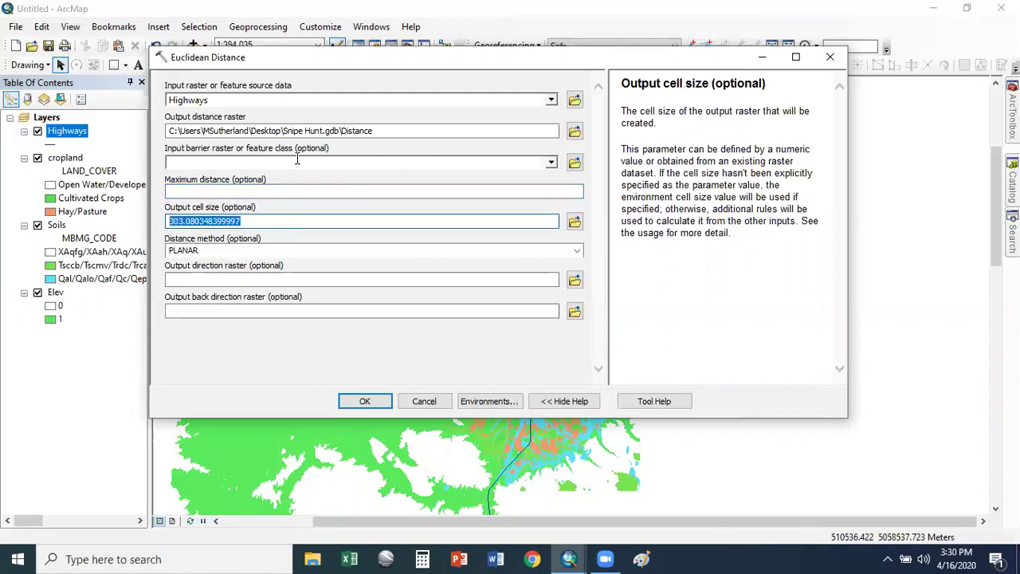
{"action": "type", "text": "30"}
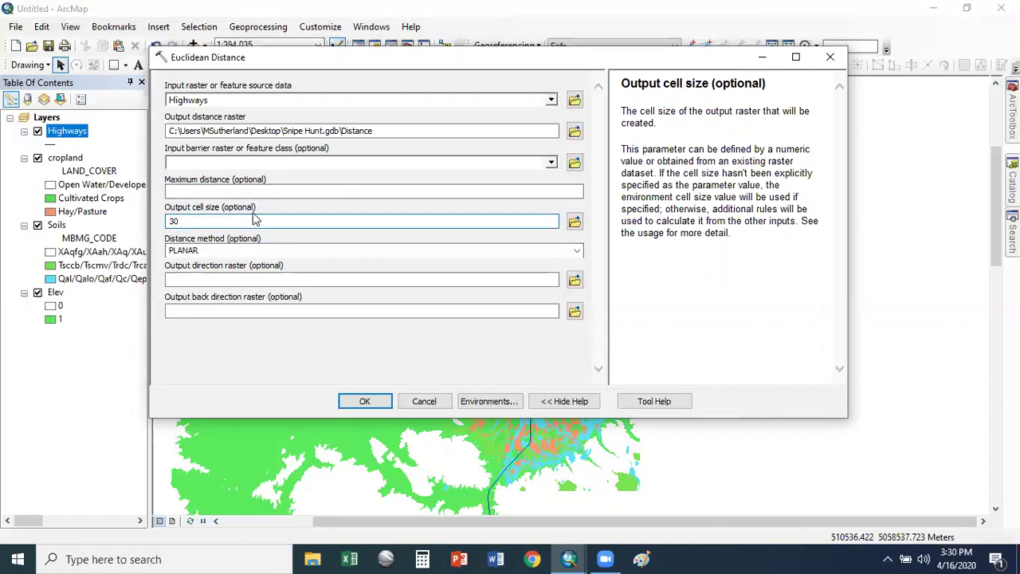
{"action": "left_click", "coordinate": [212, 278]}
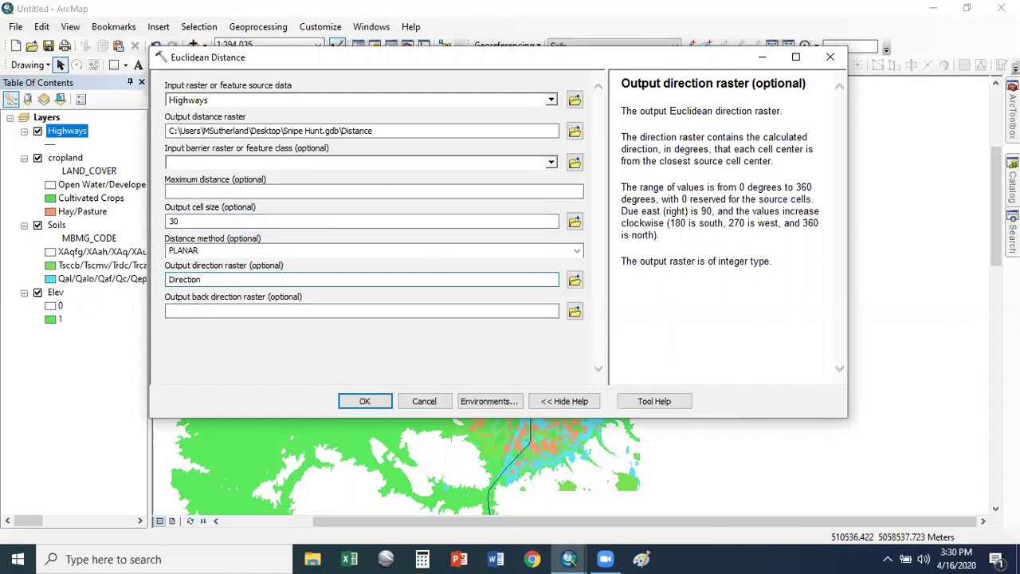
{"action": "left_click", "coordinate": [361, 405]}
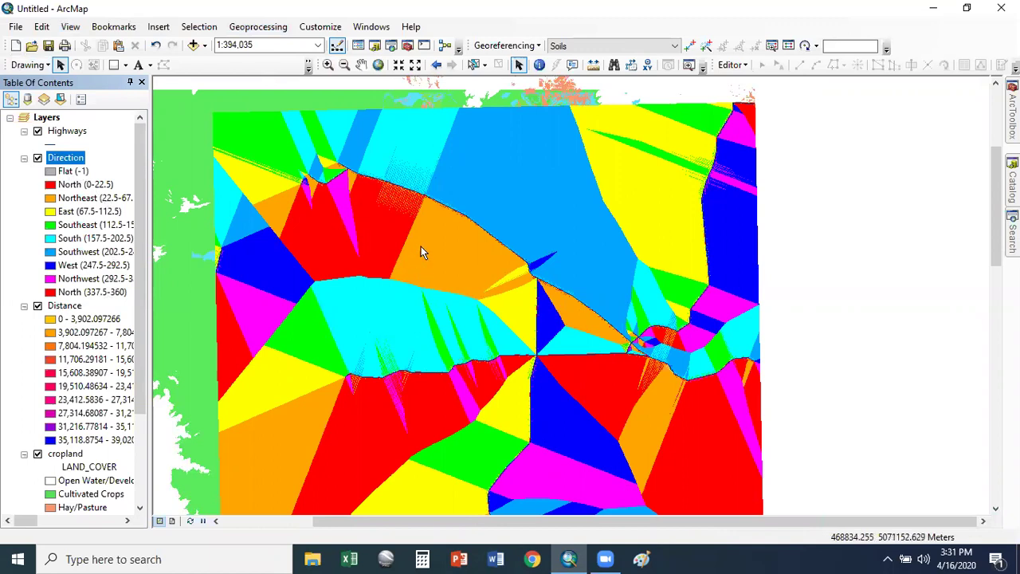
- Identify the pixel value of a cell in the Direction raster south of the diagonal highway
{"action": "left_click", "coordinate": [539, 65]}
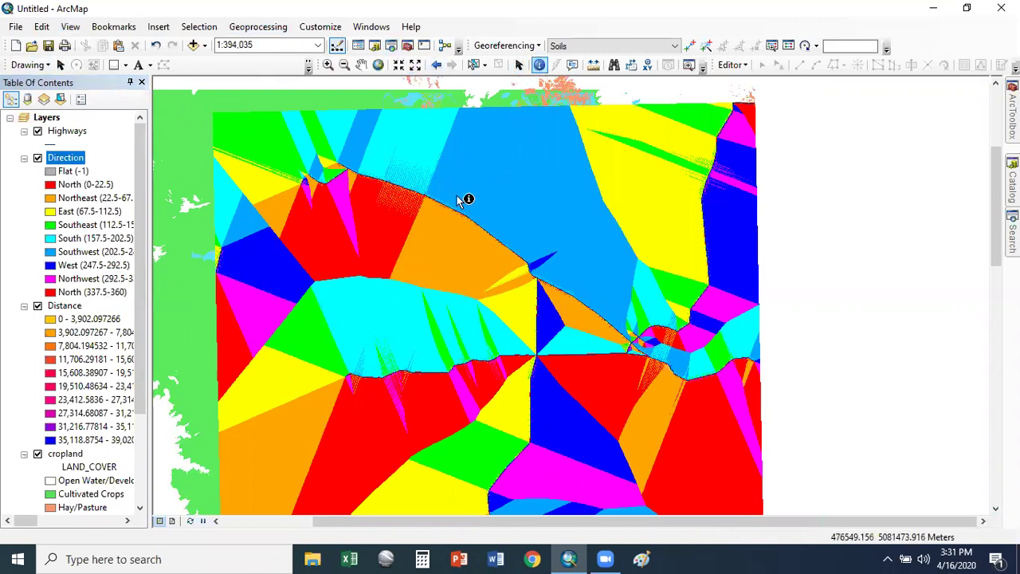
{"action": "left_click", "coordinate": [430, 262]}
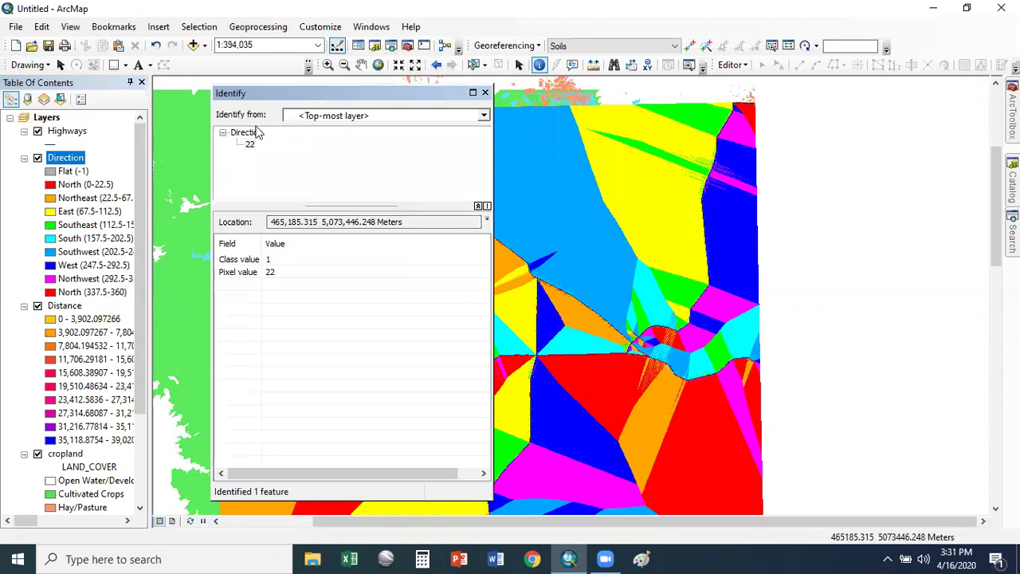
- Identify the pixel value of a Direction cell in the yellow East area west of the easternmost highway
{"action": "left_click", "coordinate": [484, 92]}
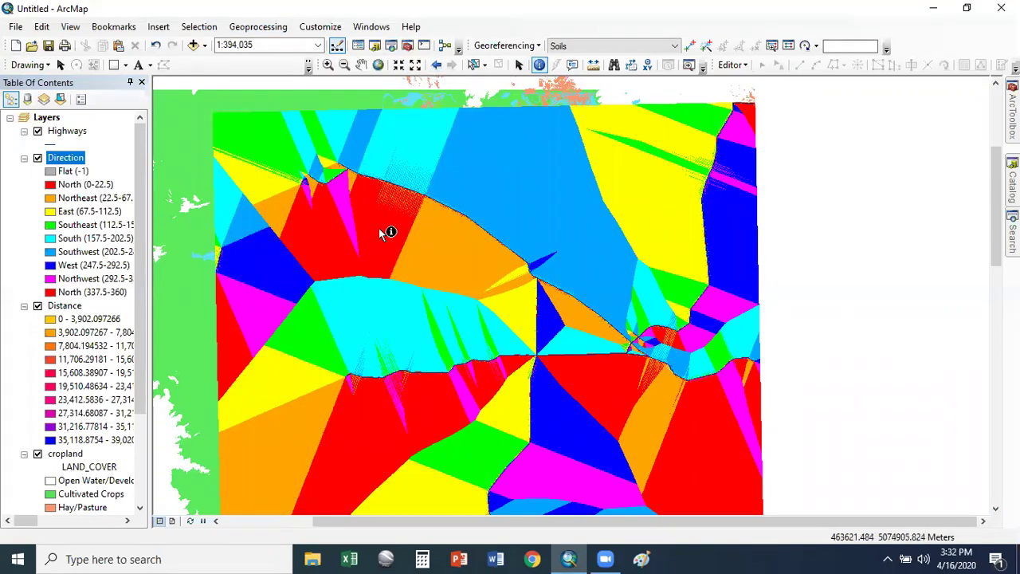
{"action": "left_click", "coordinate": [607, 207]}
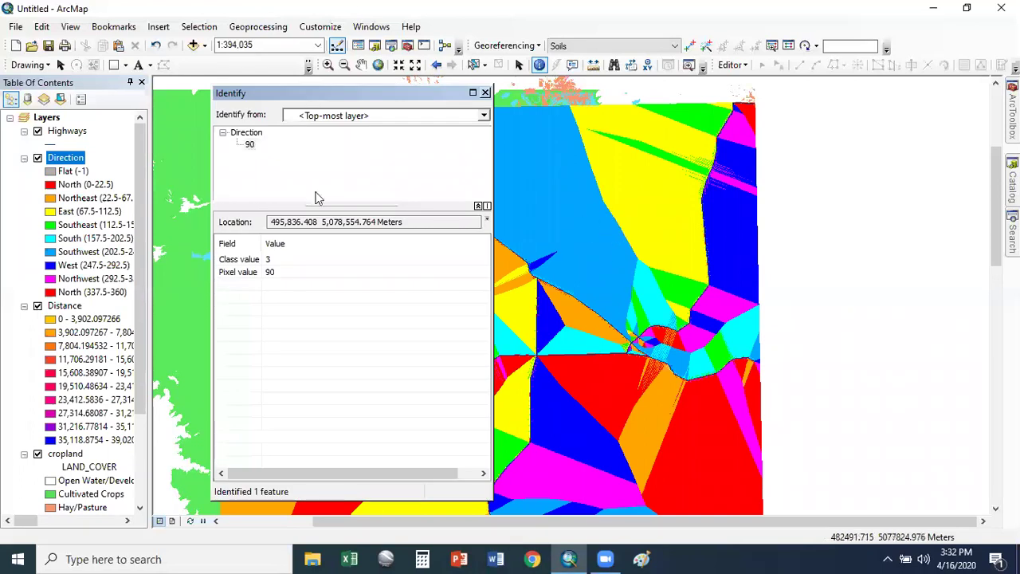
{"action": "left_click", "coordinate": [484, 92]}
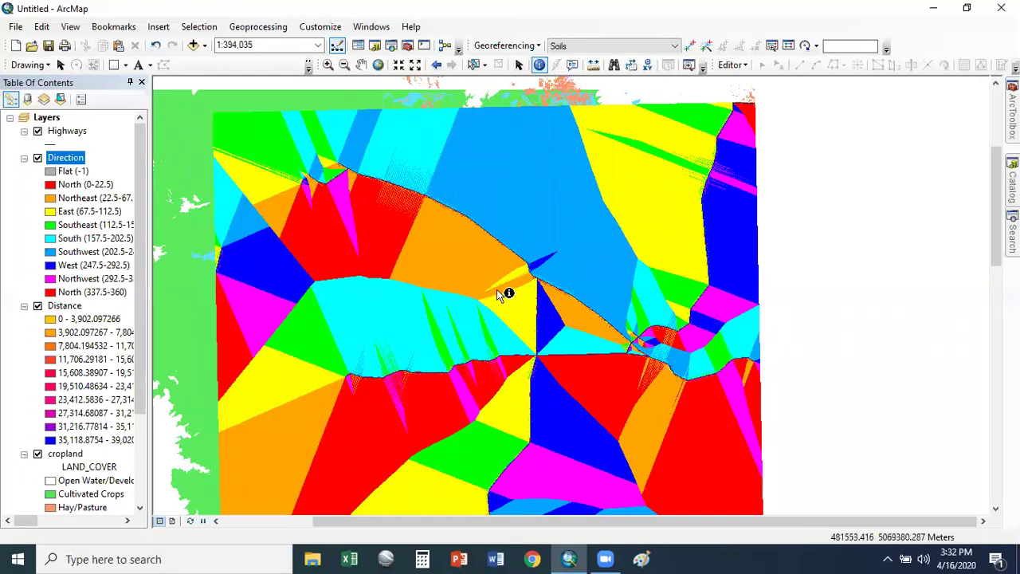
- Remove the Direction layer and identify the pixel value of a Distance cell in the area between the western highways
{"action": "right_click", "coordinate": [68, 165]}
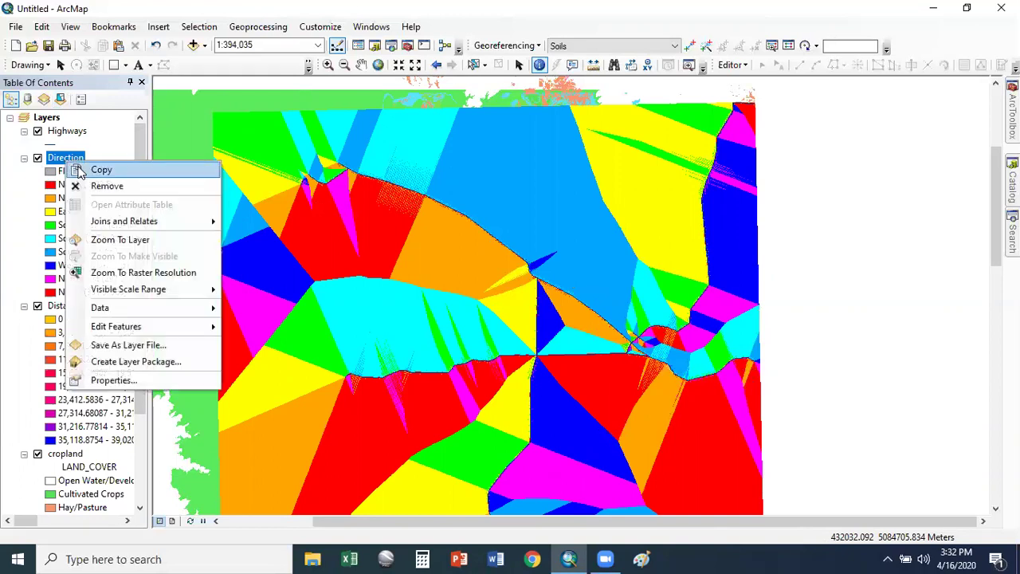
{"action": "left_click", "coordinate": [88, 184]}
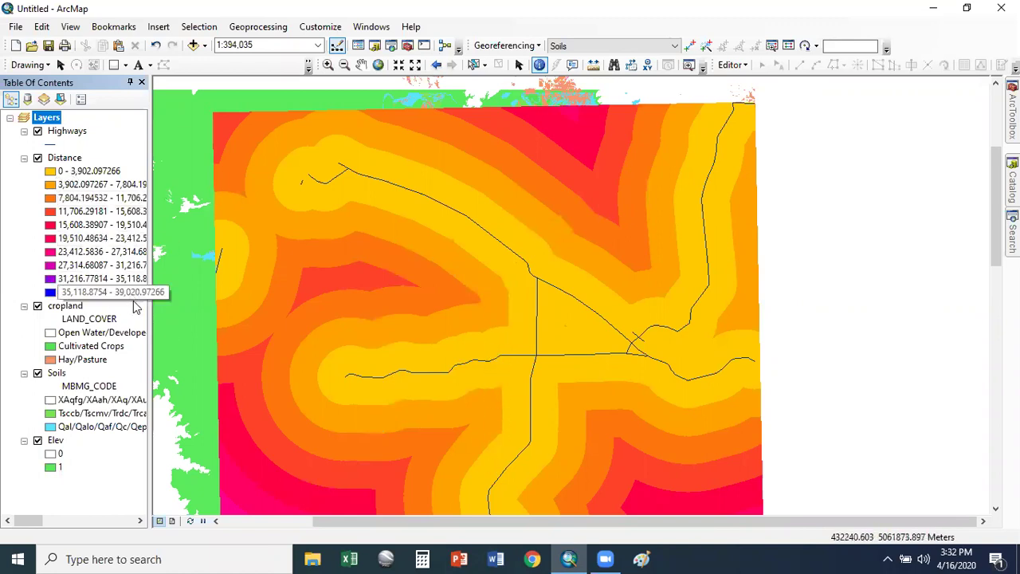
{"action": "left_click", "coordinate": [381, 281]}
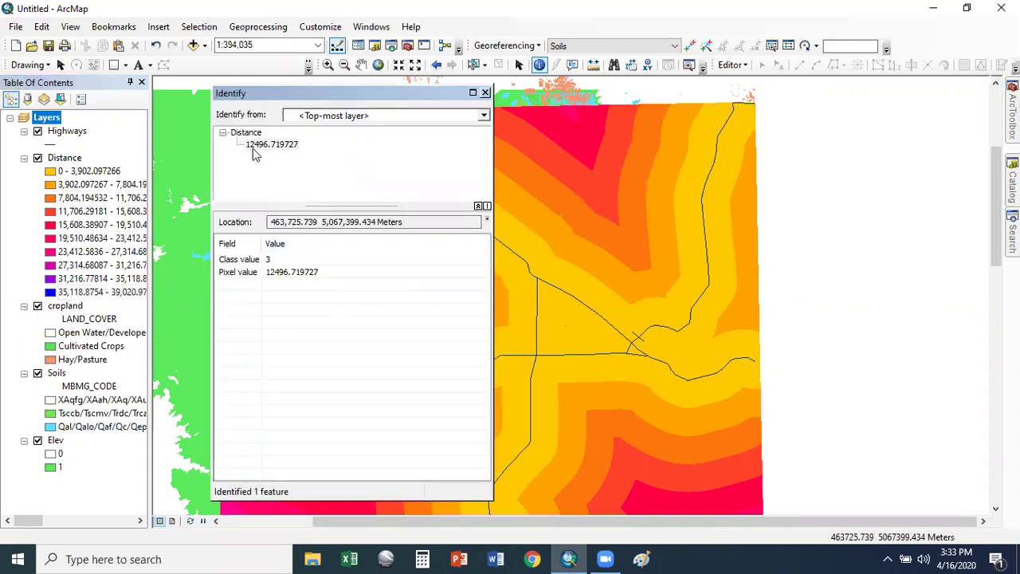
{"action": "left_click", "coordinate": [485, 93]}
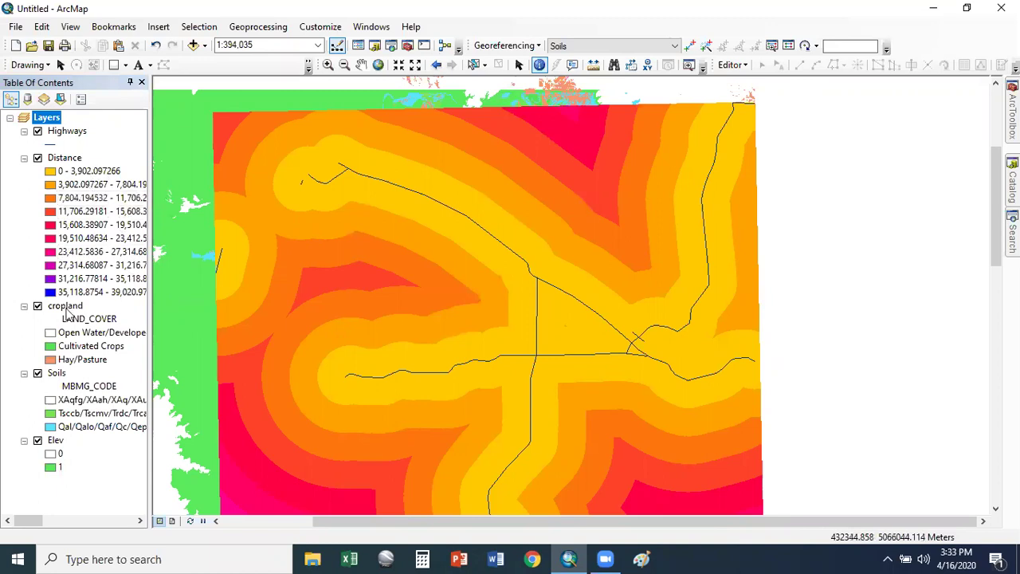
- Symbolize the Distance layer as Stretched with the yellow-red-magenta-blue color ramp and refresh the map
{"action": "left_click", "coordinate": [80, 158]}
{"action": "right_click", "coordinate": [80, 159]}
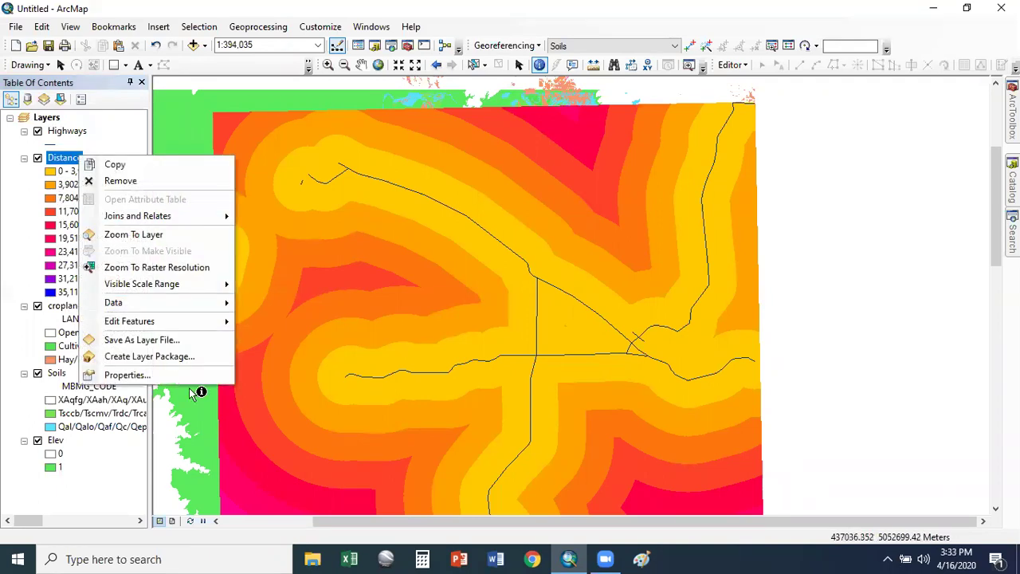
{"action": "left_click", "coordinate": [128, 375]}
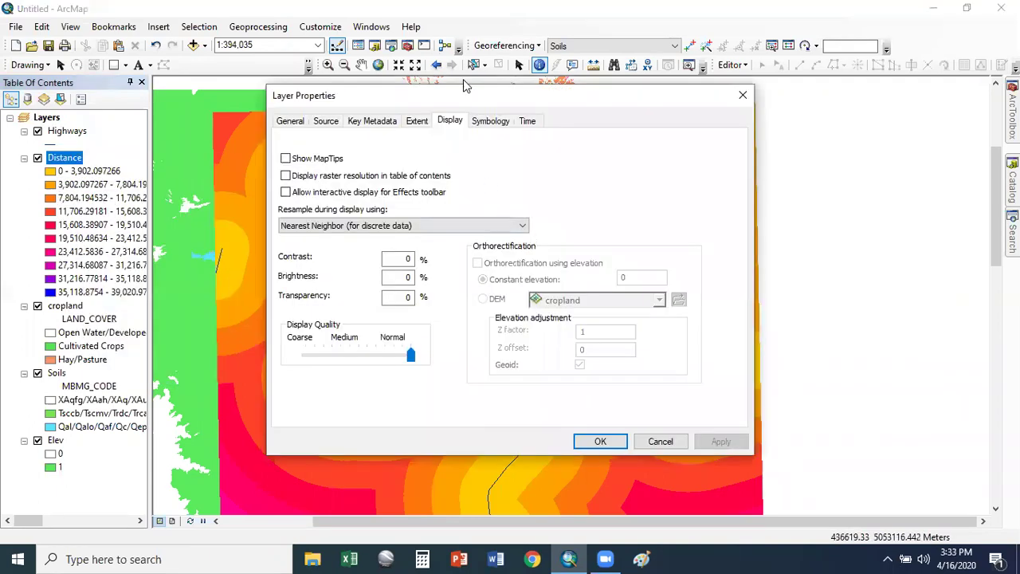
{"action": "left_click", "coordinate": [490, 121]}
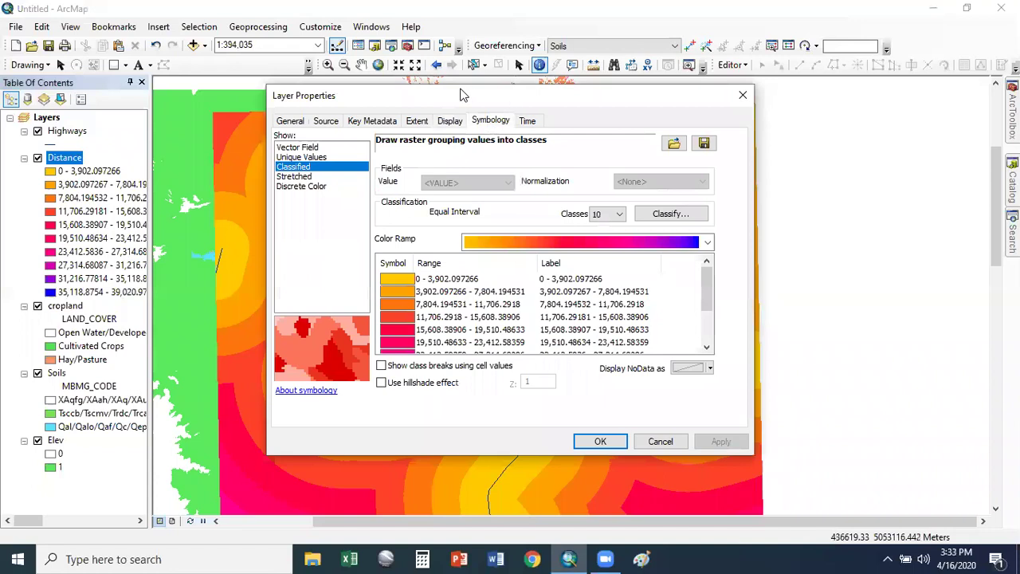
{"action": "left_click", "coordinate": [296, 176]}
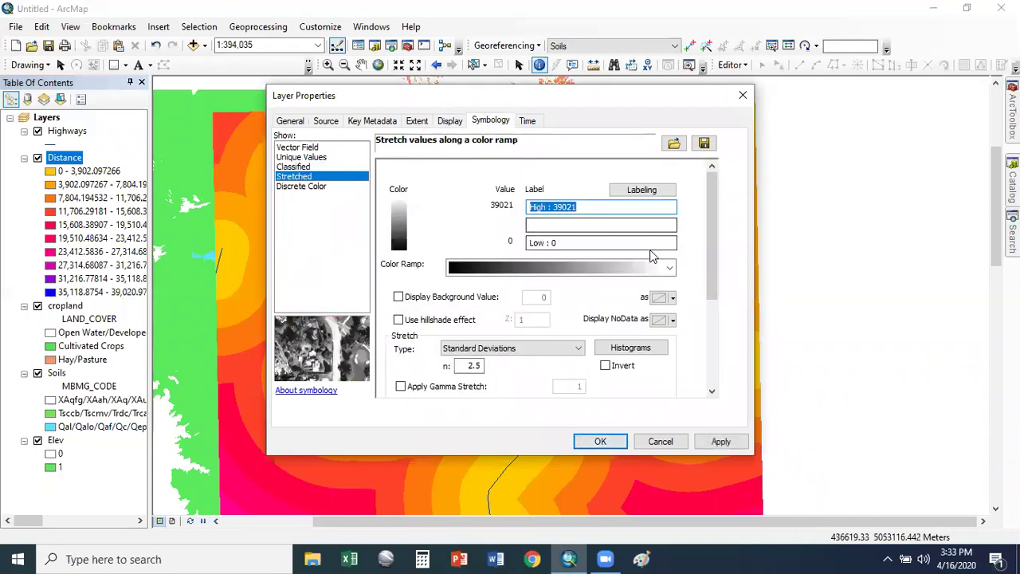
{"action": "left_click", "coordinate": [668, 268]}
{"action": "left_click", "coordinate": [568, 286]}
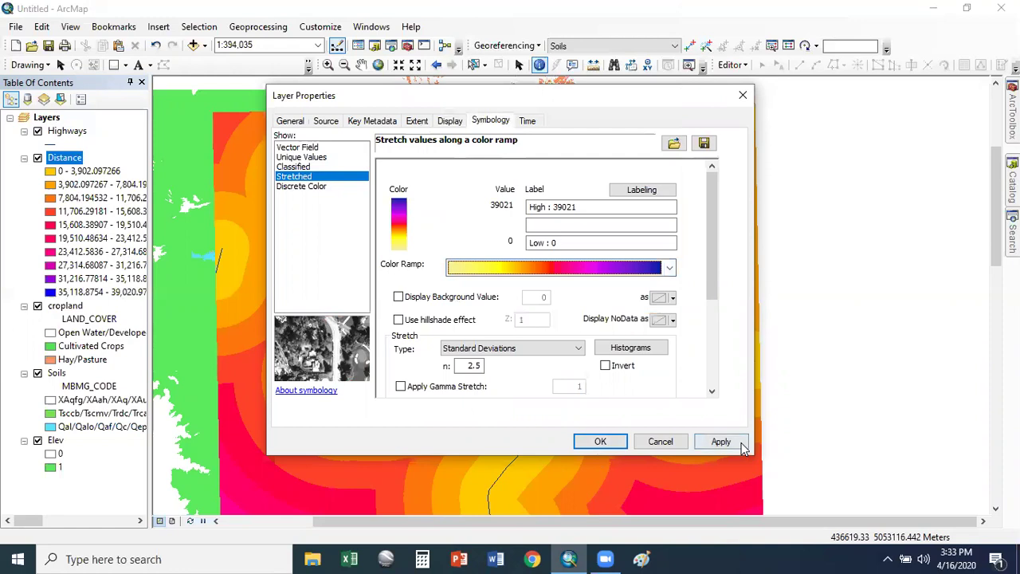
{"action": "left_click", "coordinate": [741, 448]}
{"action": "left_click", "coordinate": [598, 442]}
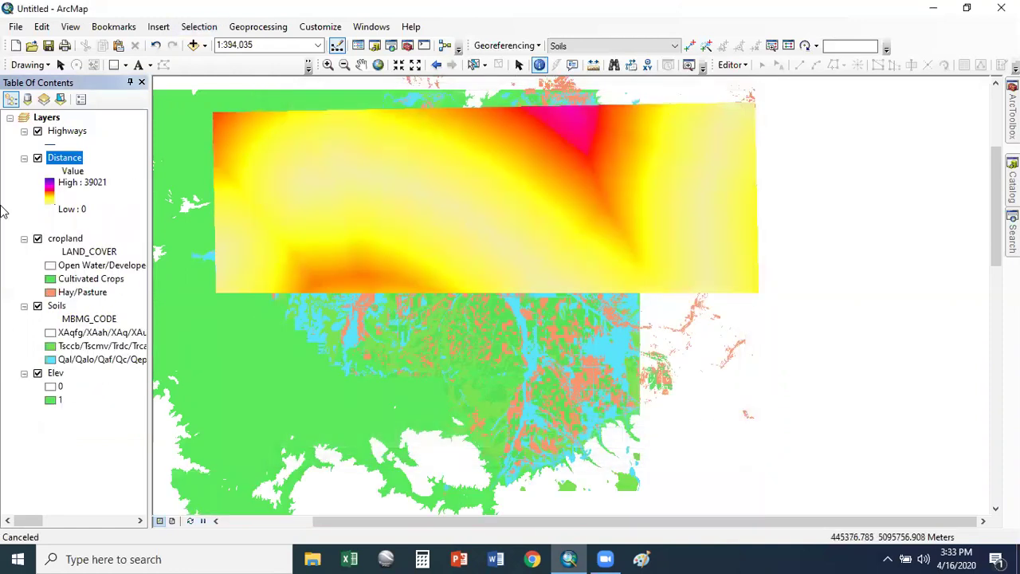
{"action": "left_click", "coordinate": [190, 522]}
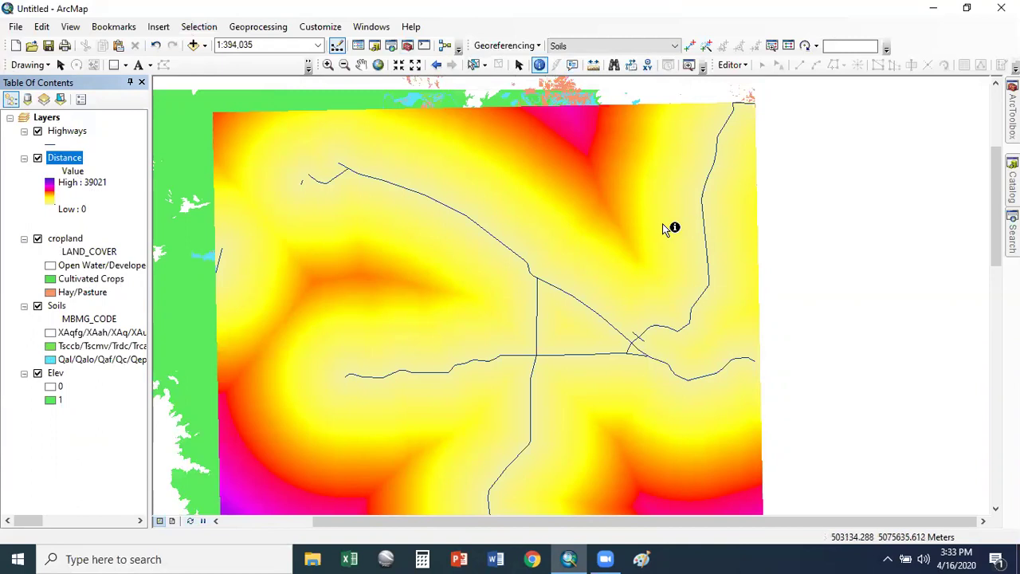
- Open the Spatial Analyst Reclassify tool with Distance as the input raster and VALUE as the reclass field
{"action": "left_click", "coordinate": [519, 65]}
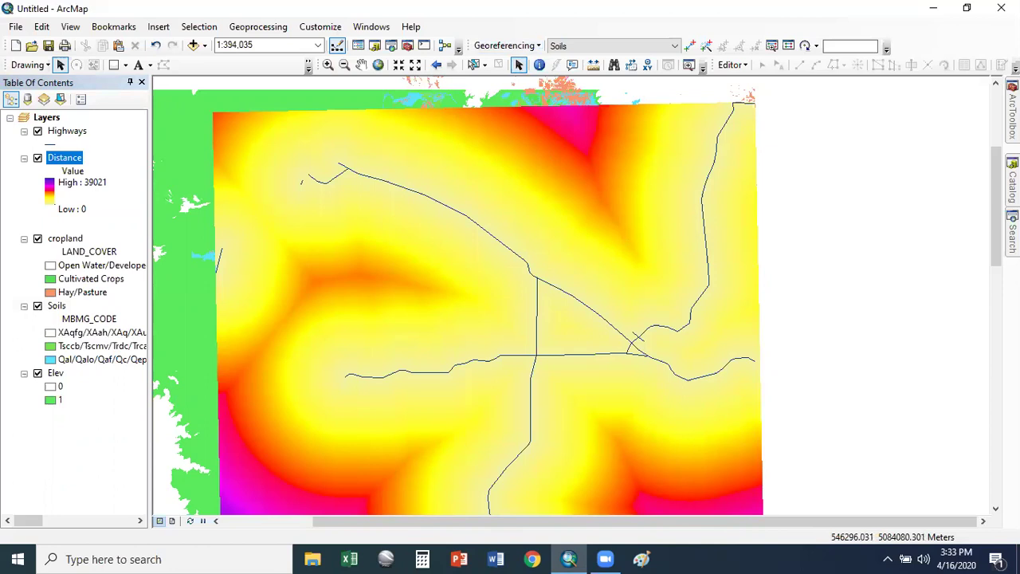
{"action": "mouse_move", "coordinate": [1013, 111]}
{"action": "scroll", "coordinate": [853, 403], "scroll_direction": "down", "scroll_amount": 3}
{"action": "scroll", "coordinate": [853, 403], "scroll_direction": "up", "scroll_amount": 2}
{"action": "scroll", "coordinate": [857, 387], "scroll_direction": "down", "scroll_amount": 2}
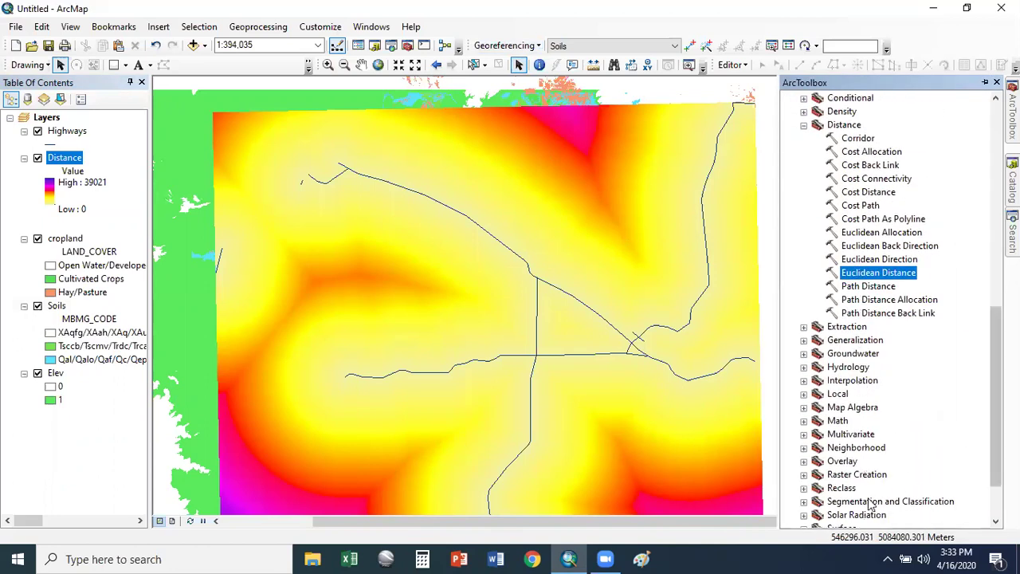
{"action": "left_click", "coordinate": [803, 488]}
{"action": "scroll", "coordinate": [875, 405], "scroll_direction": "down", "scroll_amount": 2}
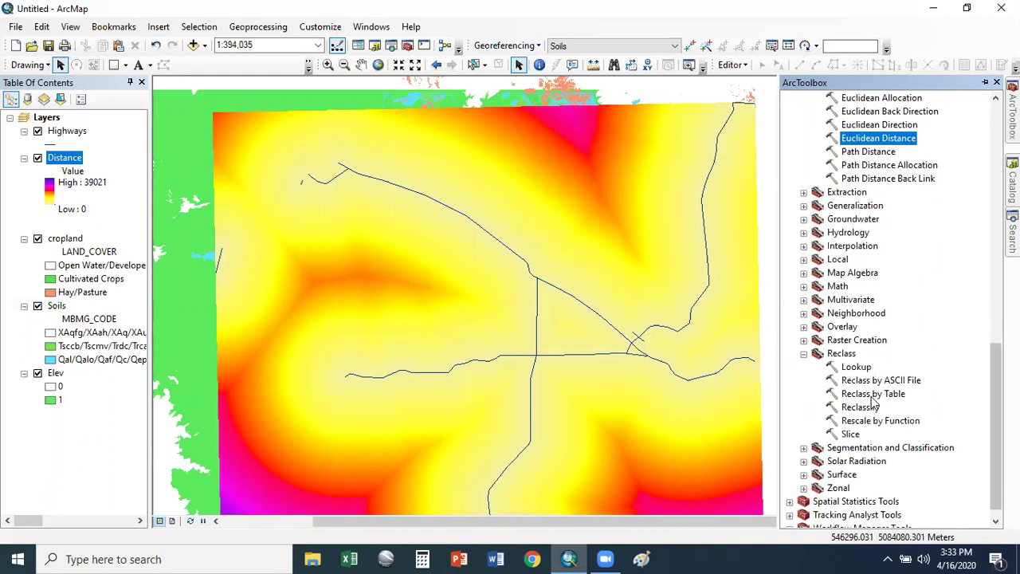
{"action": "double_click", "coordinate": [855, 407]}
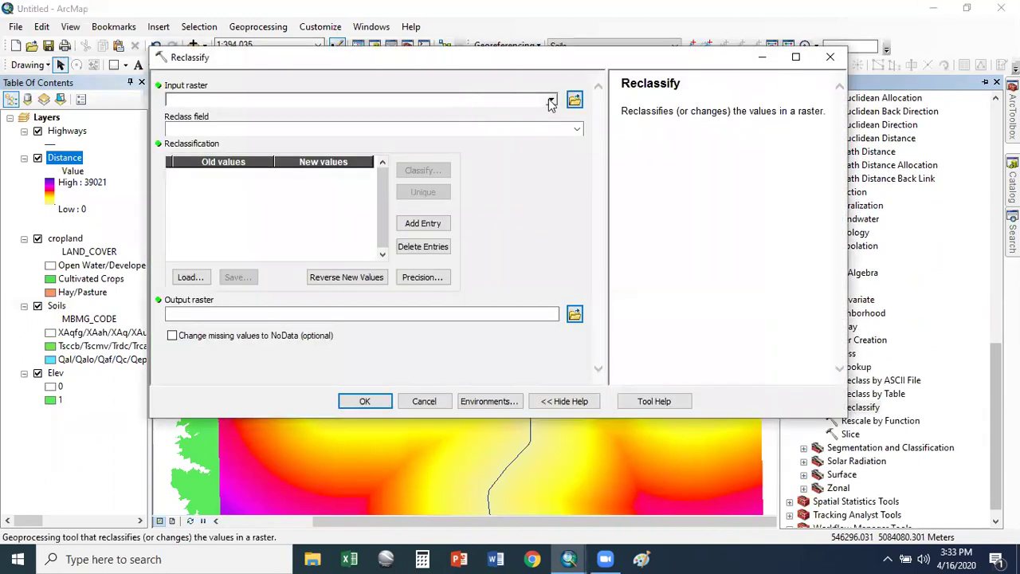
{"action": "left_click", "coordinate": [550, 101]}
{"action": "left_click", "coordinate": [224, 114]}
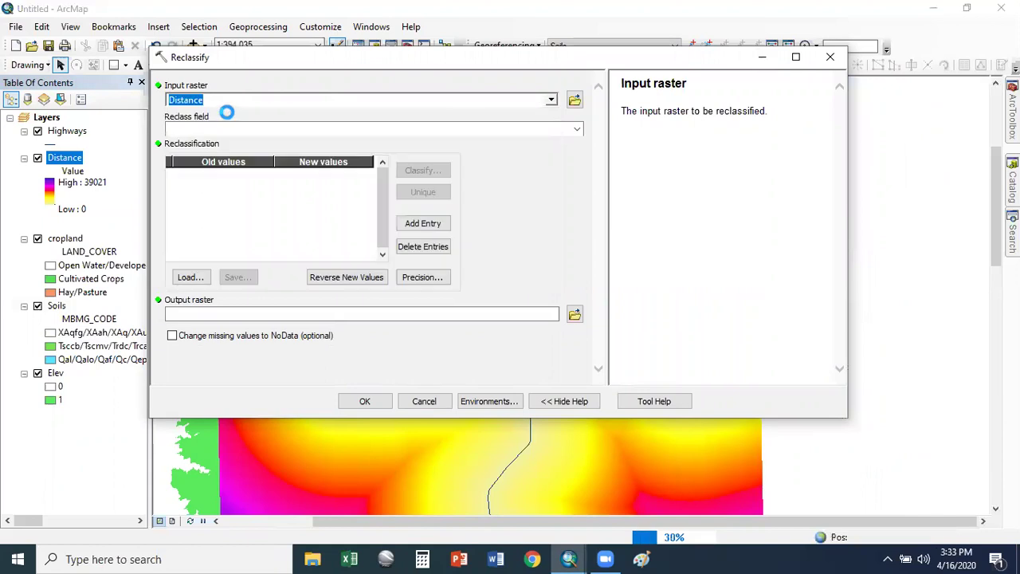
{"action": "left_click", "coordinate": [577, 130]}
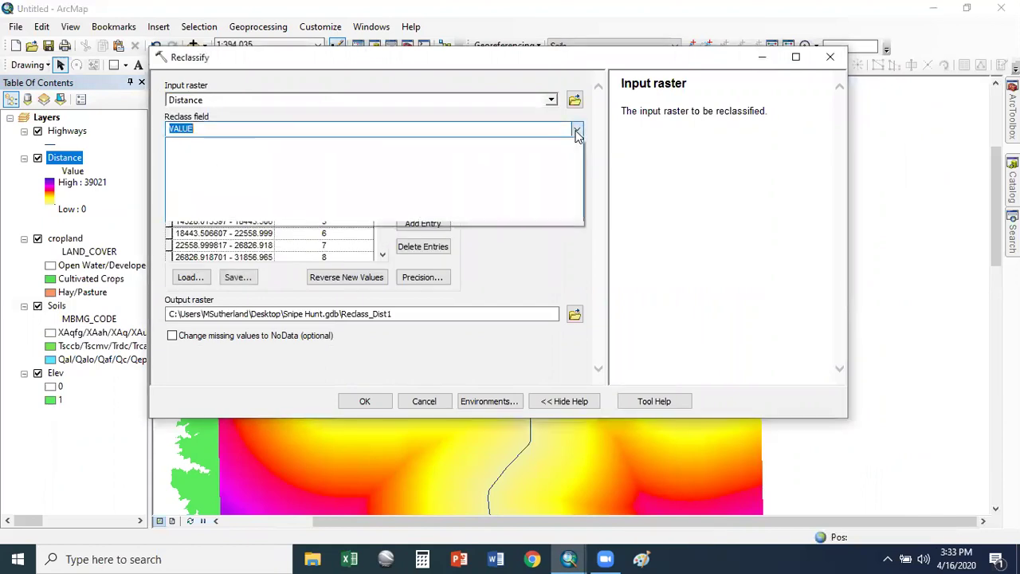
{"action": "left_click", "coordinate": [577, 132]}
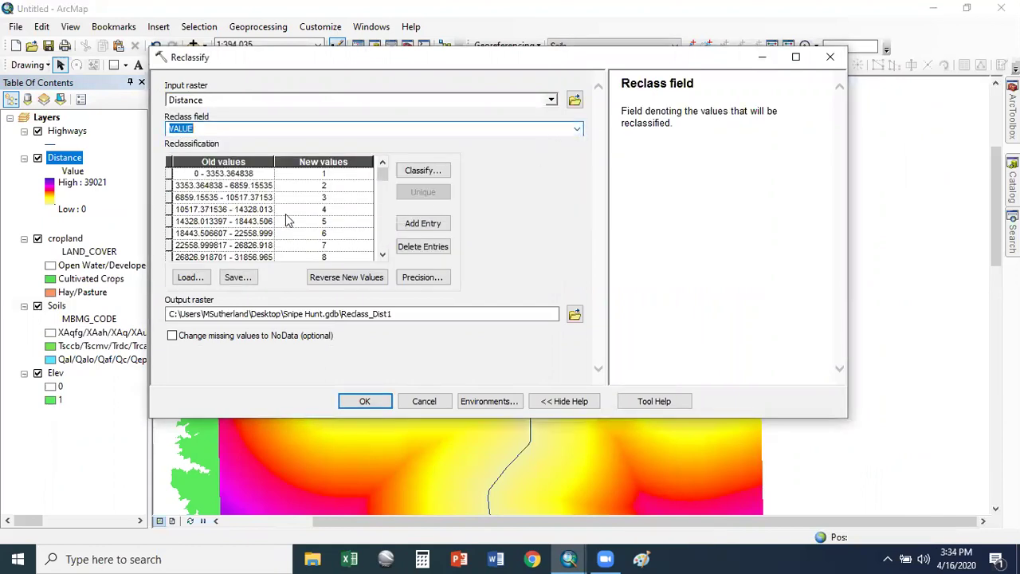
- Classify the Distance values into 2 classes with the first break value at 1800
{"action": "left_click", "coordinate": [423, 171]}
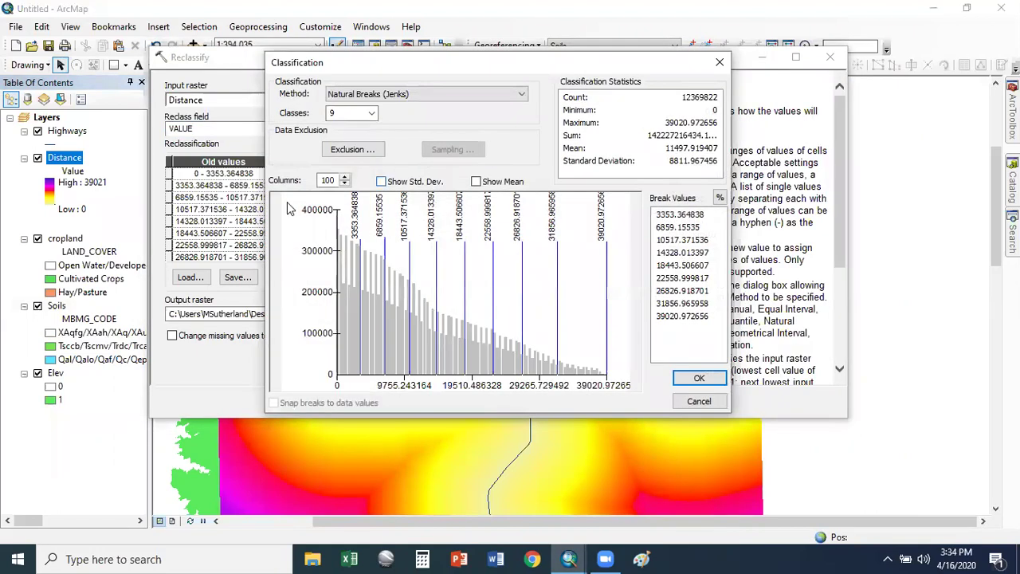
{"action": "left_click", "coordinate": [369, 114]}
{"action": "scroll", "coordinate": [337, 131], "scroll_direction": "up", "scroll_amount": 1}
{"action": "left_click", "coordinate": [335, 128]}
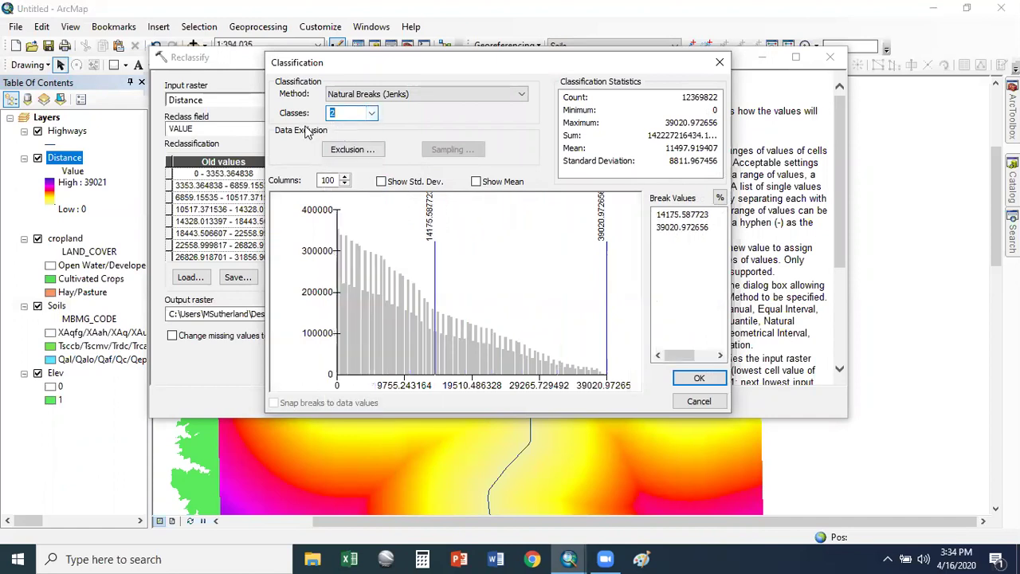
{"action": "left_click", "coordinate": [690, 215]}
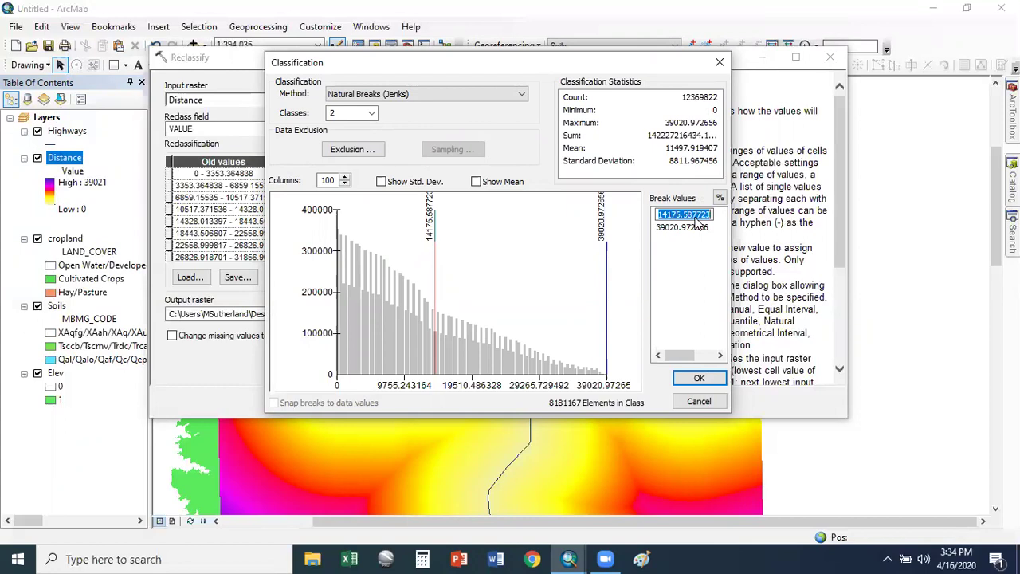
{"action": "type", "text": "1800"}
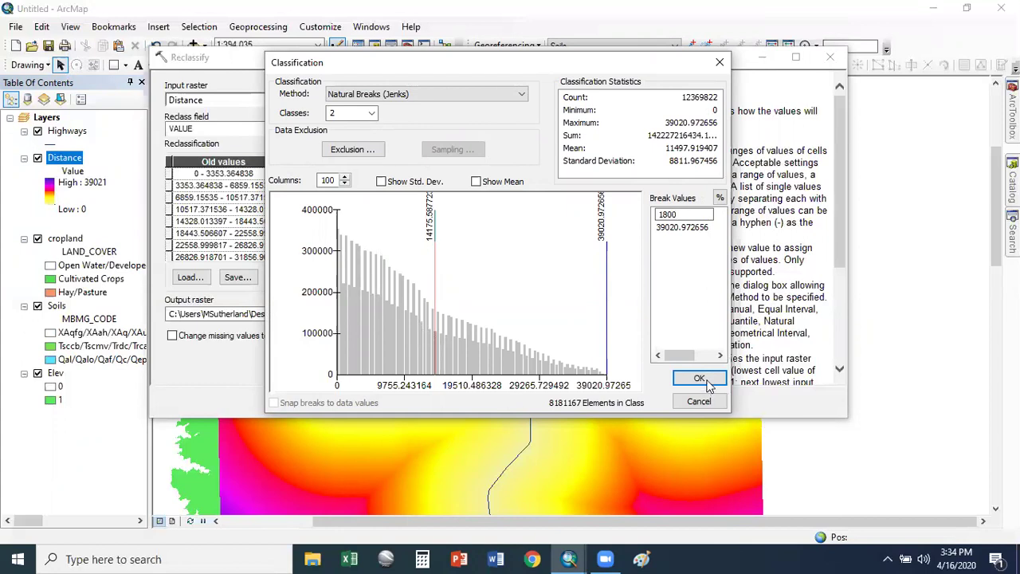
{"action": "key", "text": "Return"}
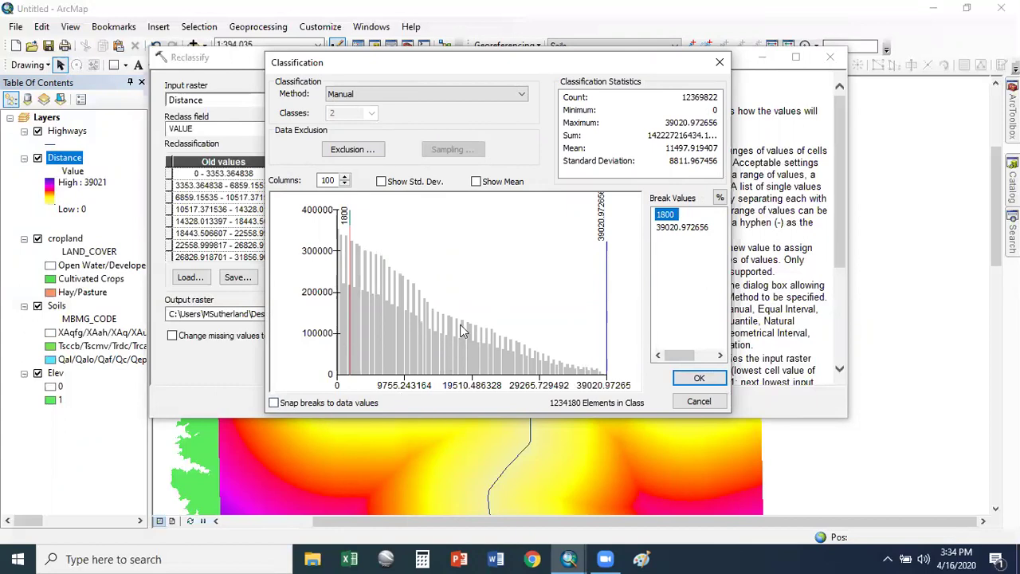
{"action": "left_click", "coordinate": [705, 380]}
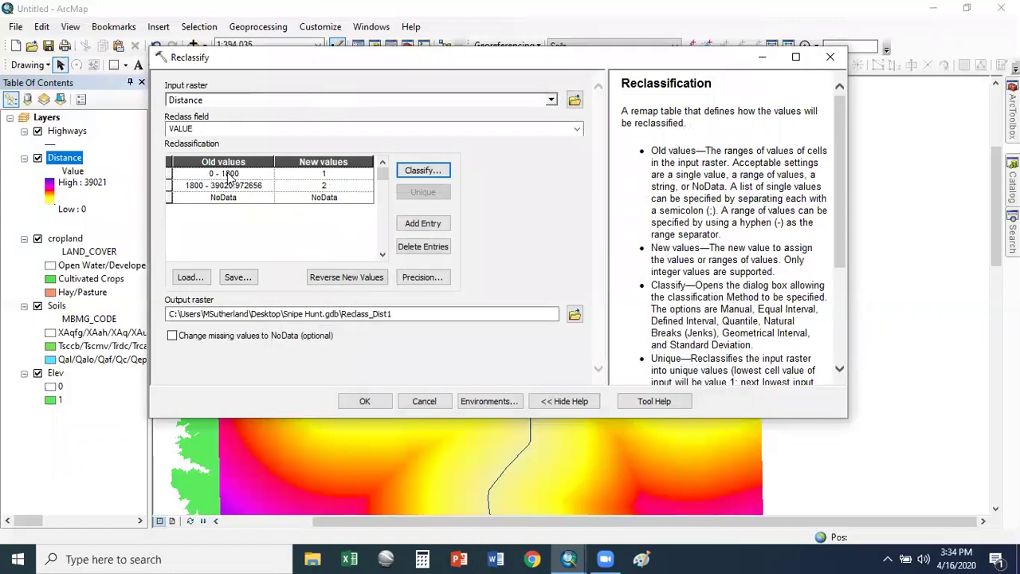
- Assign new value 0 to the 0 - 1800 range and 1 to the range above 1800
{"action": "left_click", "coordinate": [331, 175]}
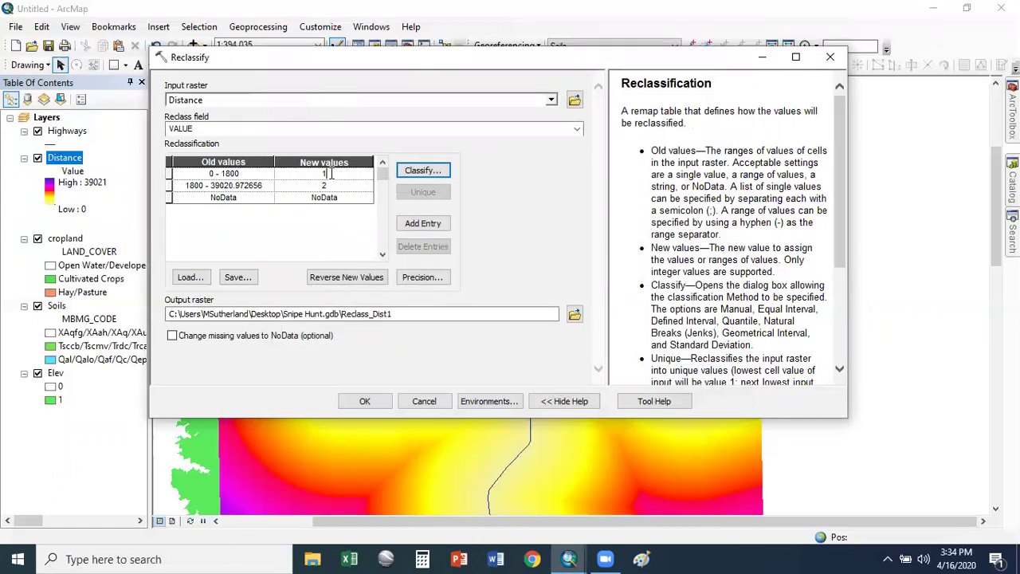
{"action": "type", "text": "0"}
{"action": "type", "text": "2"}
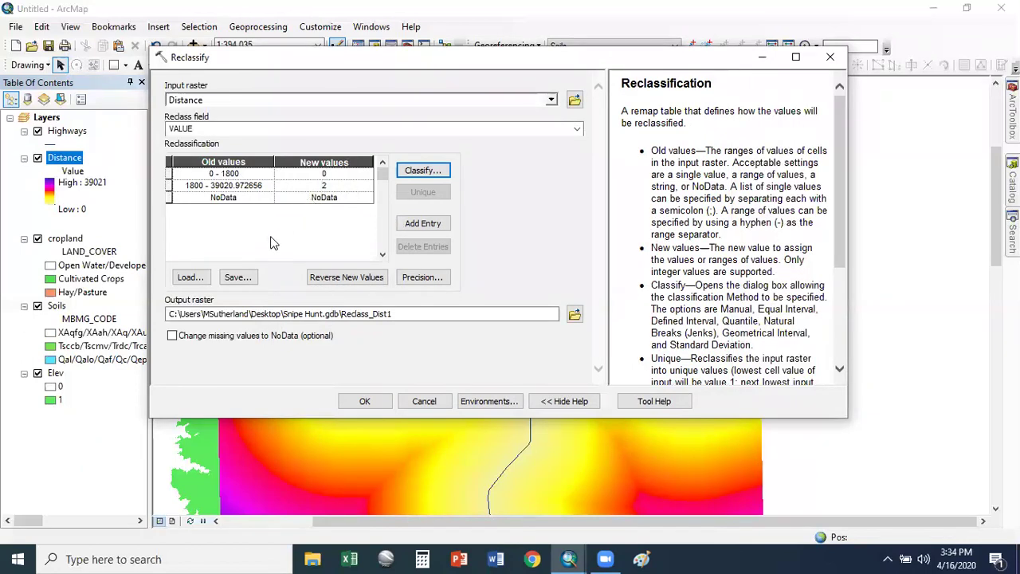
{"action": "type", "text": "1"}
- Name the reclassified output raster safedistance in Snipe Hunt.gdb and run Reclassify
{"action": "left_click_drag", "start_coordinate": [393, 313], "coordinate": [345, 314]}
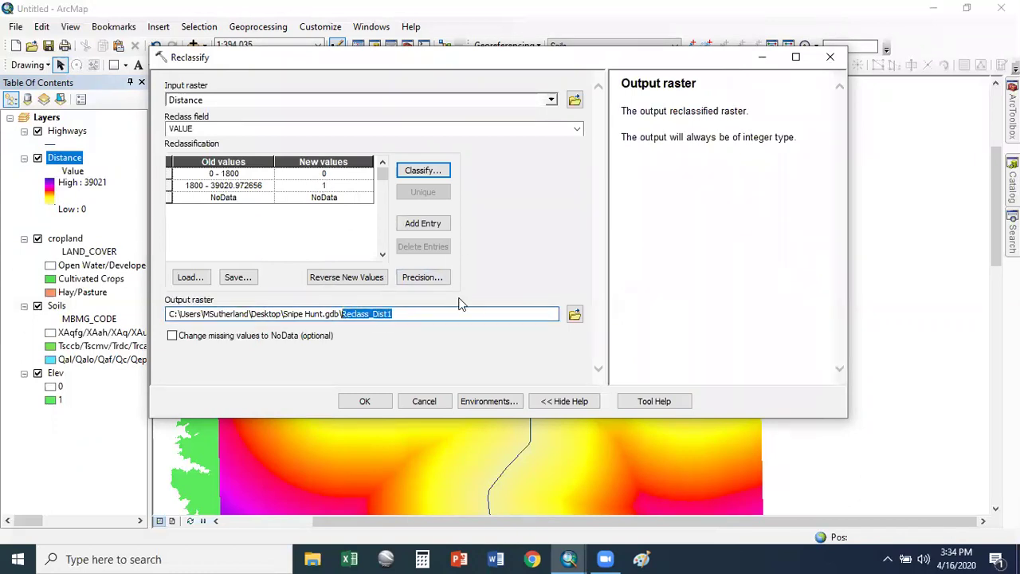
{"action": "type", "text": "safed"}
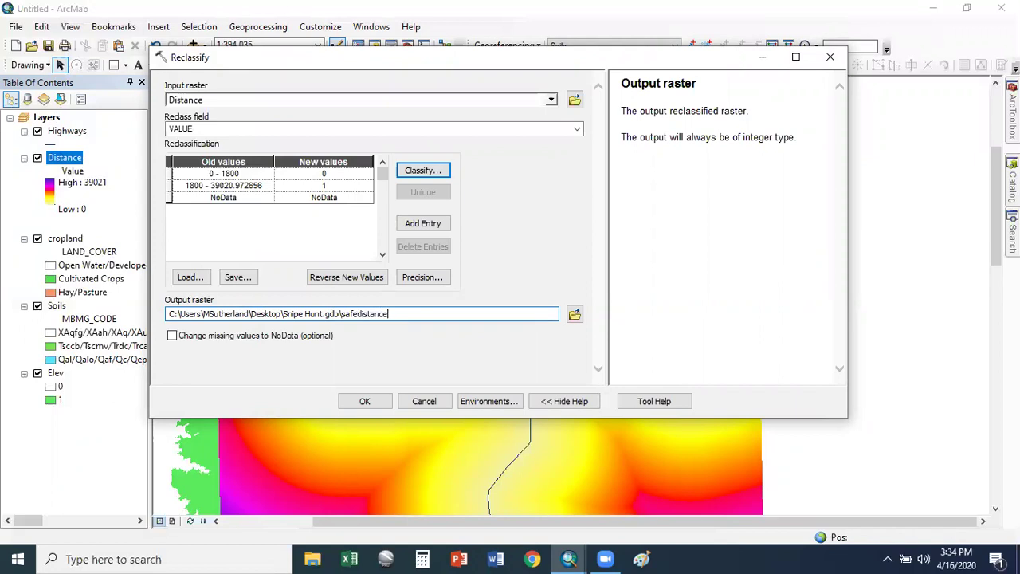
{"action": "left_click", "coordinate": [366, 401]}
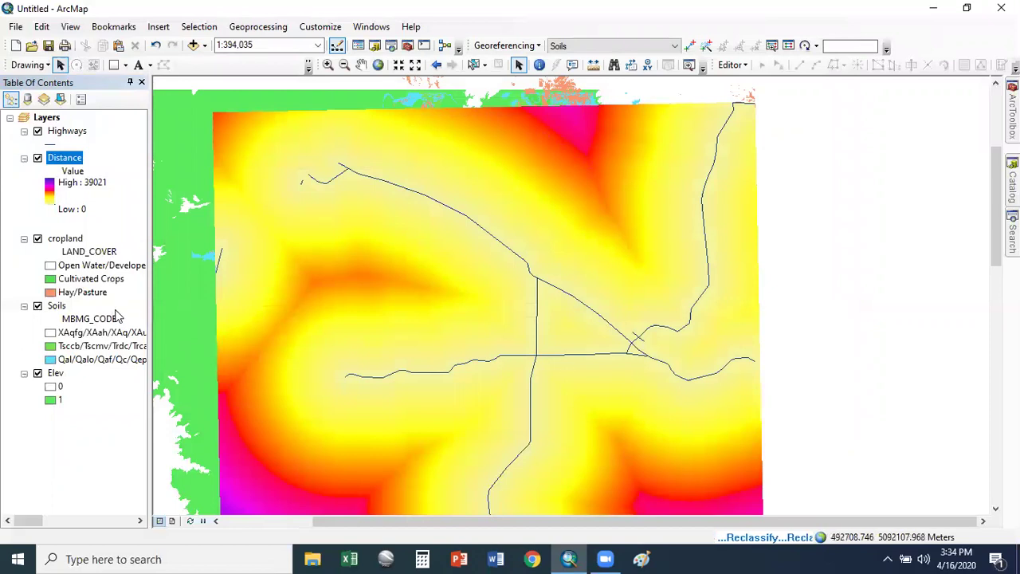
- Remove the Distance layer from the map, keeping the safedistance raster
{"action": "right_click", "coordinate": [58, 158]}
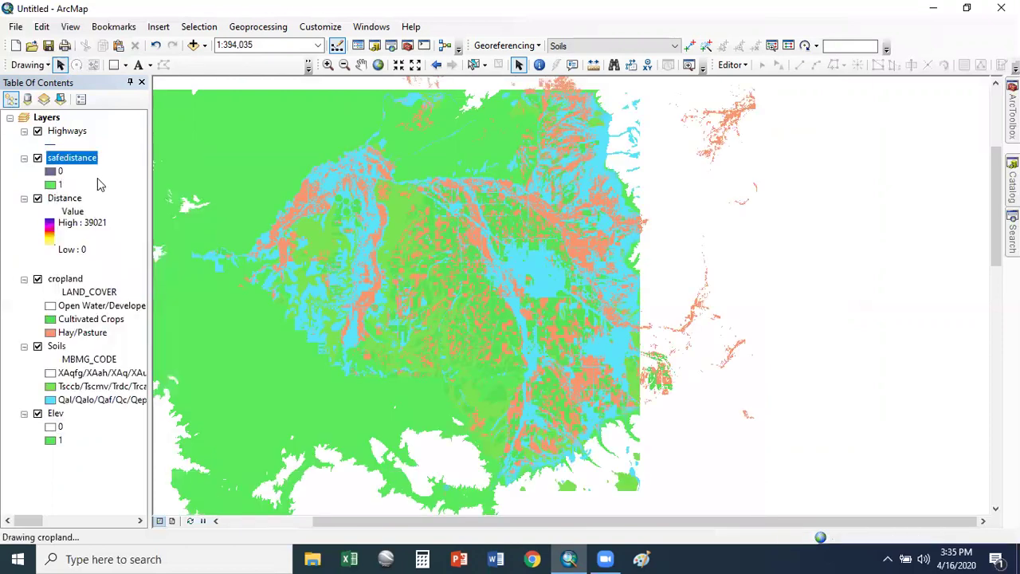
{"action": "right_click", "coordinate": [60, 198]}
{"action": "left_click", "coordinate": [126, 221]}
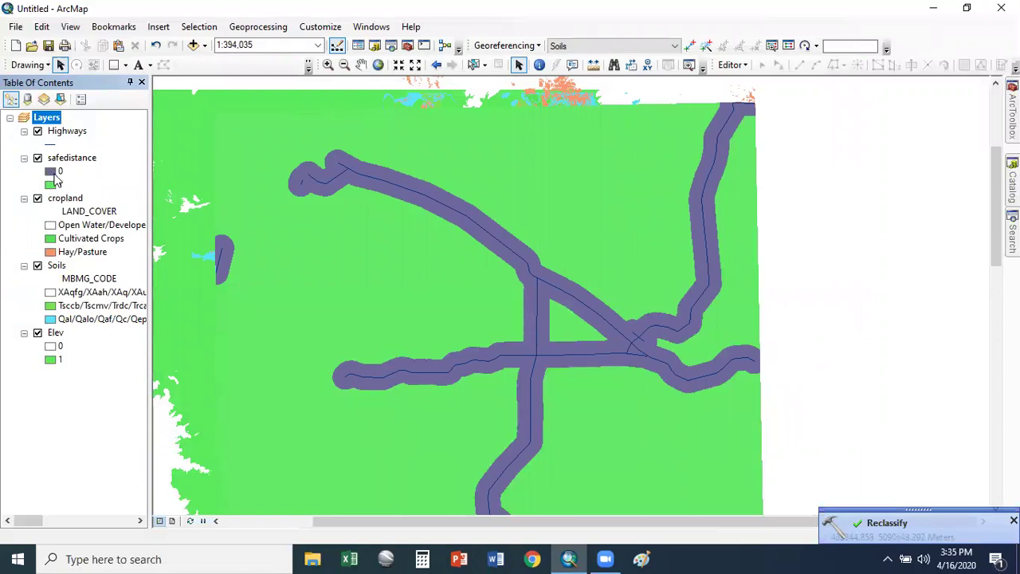
- Set the symbol for the safedistance layer's 0 class to No Color
{"action": "double_click", "coordinate": [51, 172]}
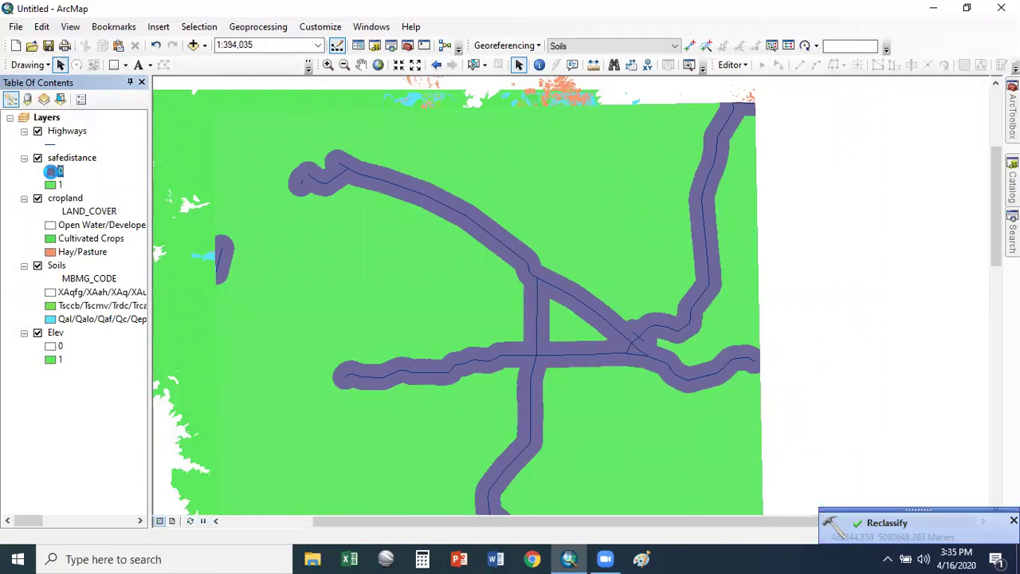
{"action": "left_click", "coordinate": [484, 224]}
{"action": "left_click", "coordinate": [463, 306]}
{"action": "left_click", "coordinate": [529, 338]}
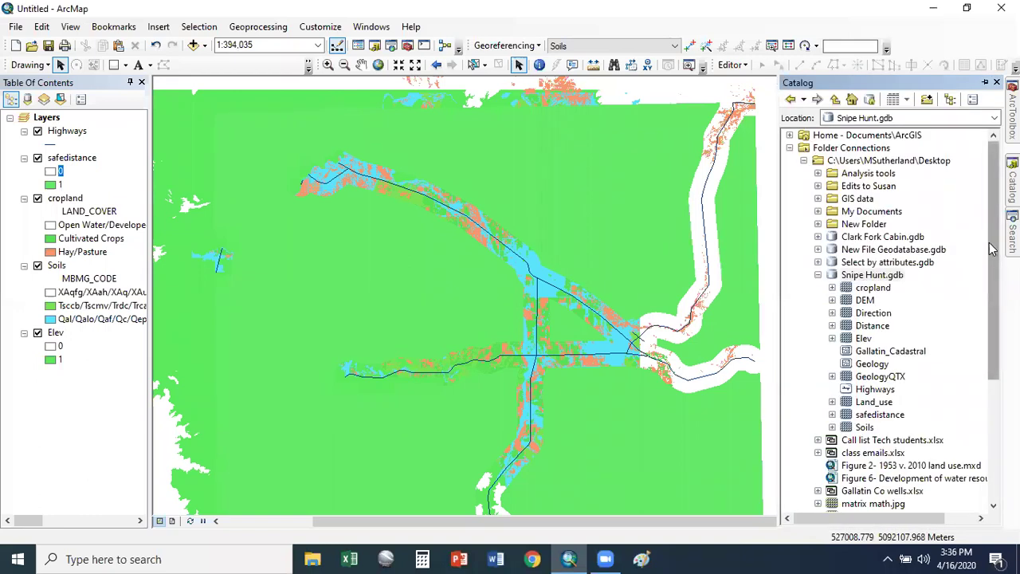
- Add the Distance raster from Snipe Hunt.gdb to the map, building its pyramids, and move it above the Highways layer
{"action": "left_click", "coordinate": [864, 327]}
{"action": "left_click_drag", "start_coordinate": [874, 328], "coordinate": [97, 327]}
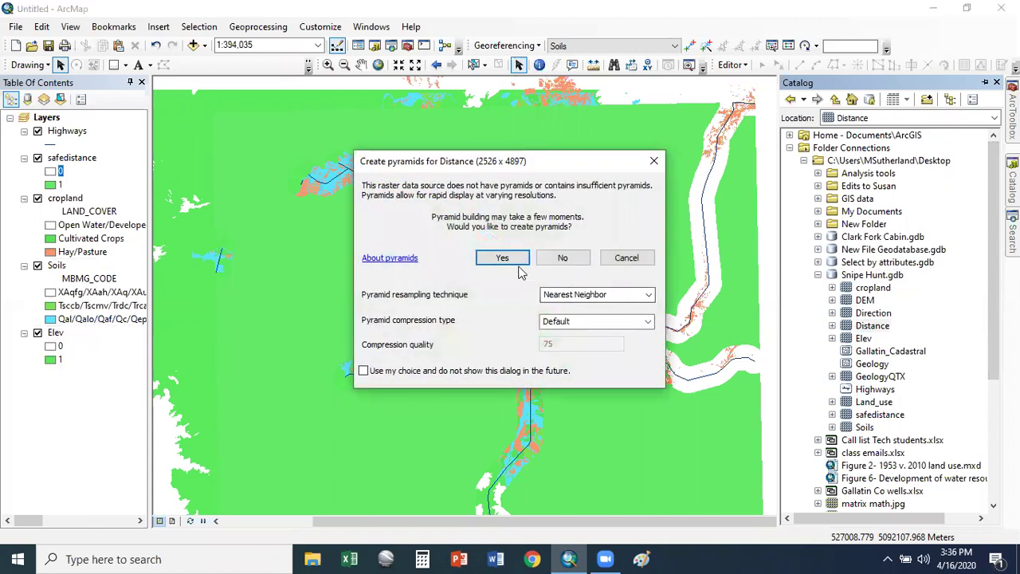
{"action": "left_click", "coordinate": [520, 256]}
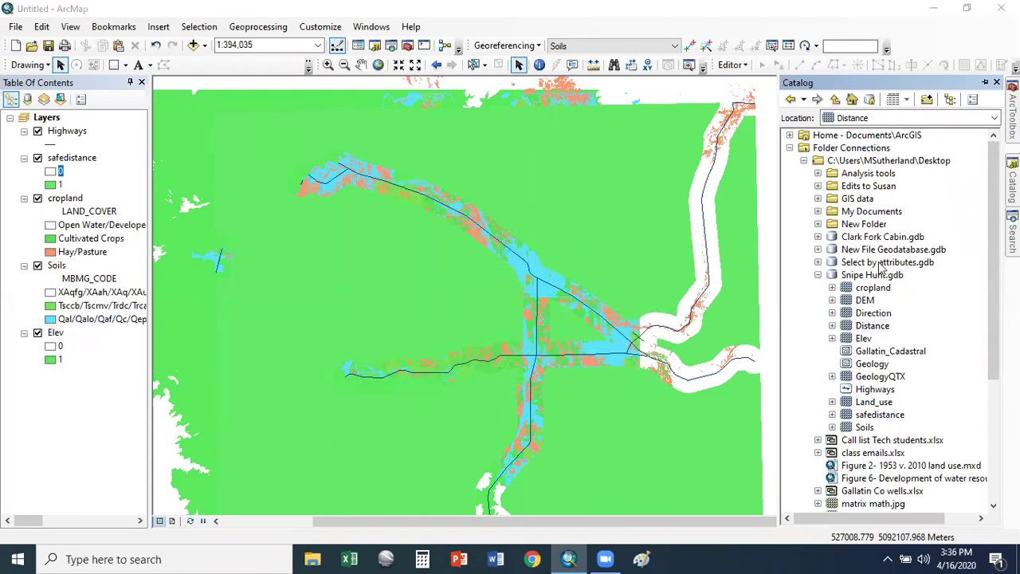
{"action": "left_click", "coordinate": [637, 405]}
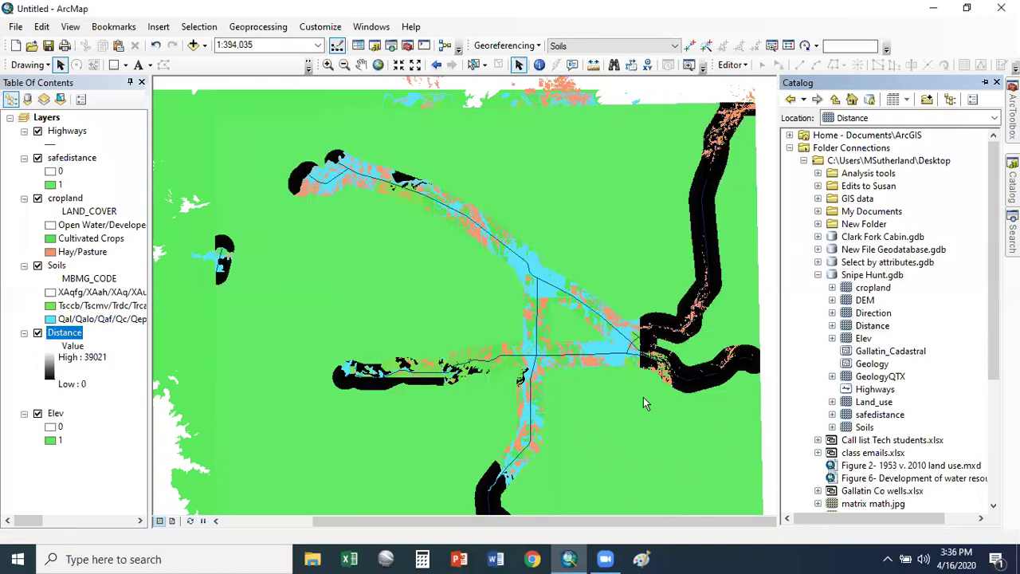
{"action": "left_click_drag", "start_coordinate": [64, 334], "coordinate": [48, 126]}
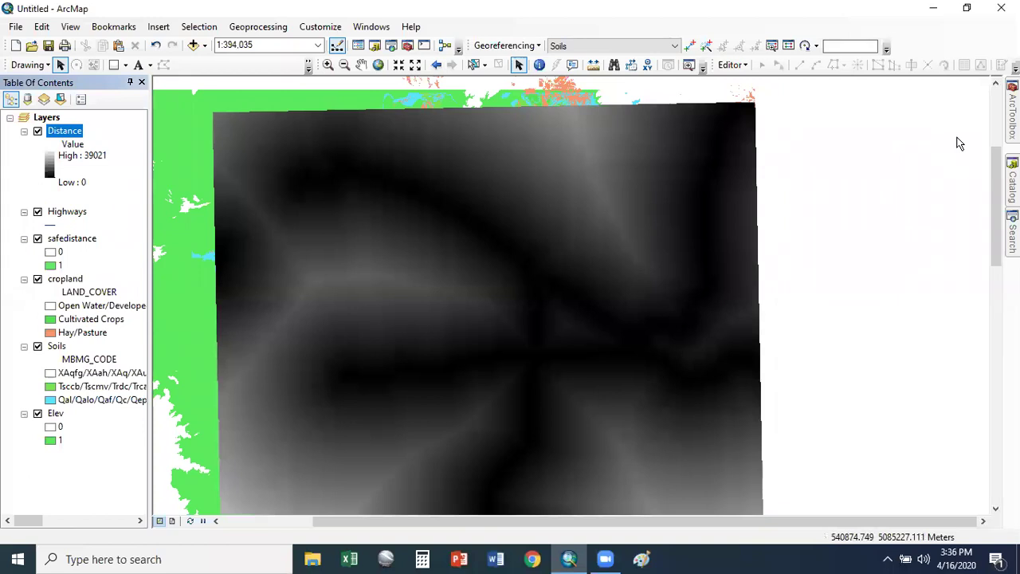
- Run Raster Calculator with the expression "Distance" >= 1800, accepting the default output raster in Snipe Hunt.gdb
{"action": "left_click", "coordinate": [1012, 112]}
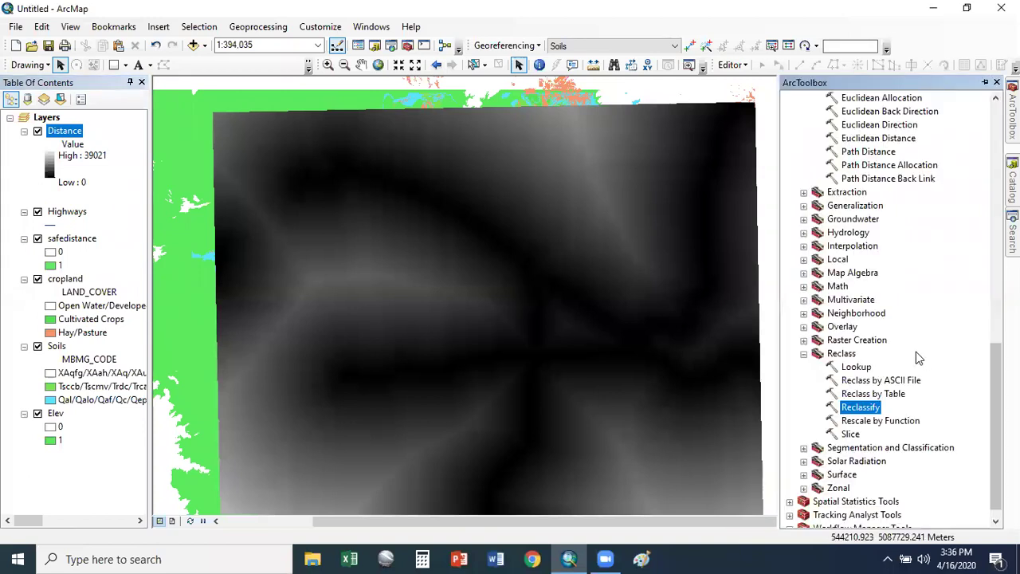
{"action": "scroll", "coordinate": [869, 371], "scroll_direction": "up", "scroll_amount": 2}
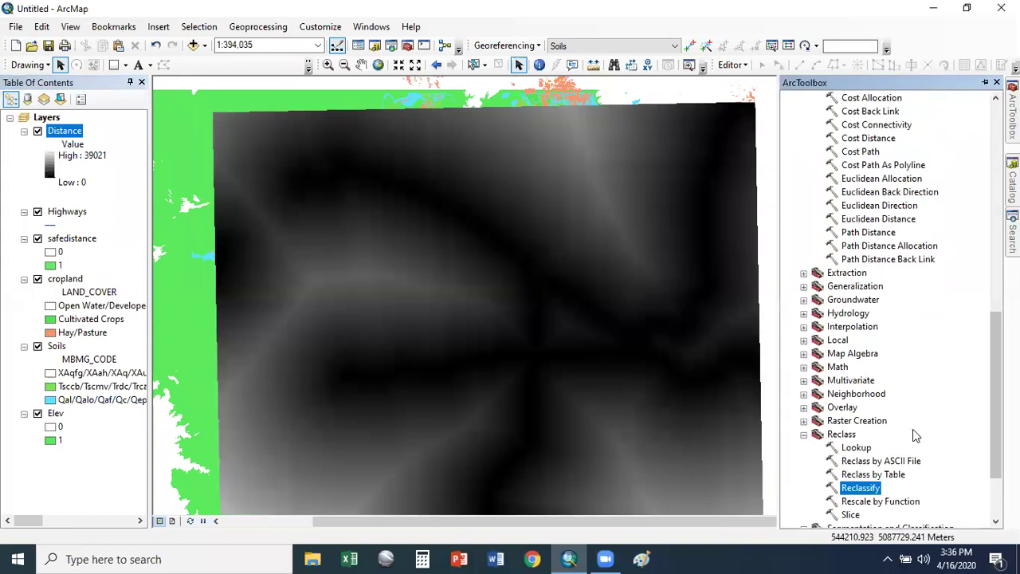
{"action": "left_click", "coordinate": [804, 367]}
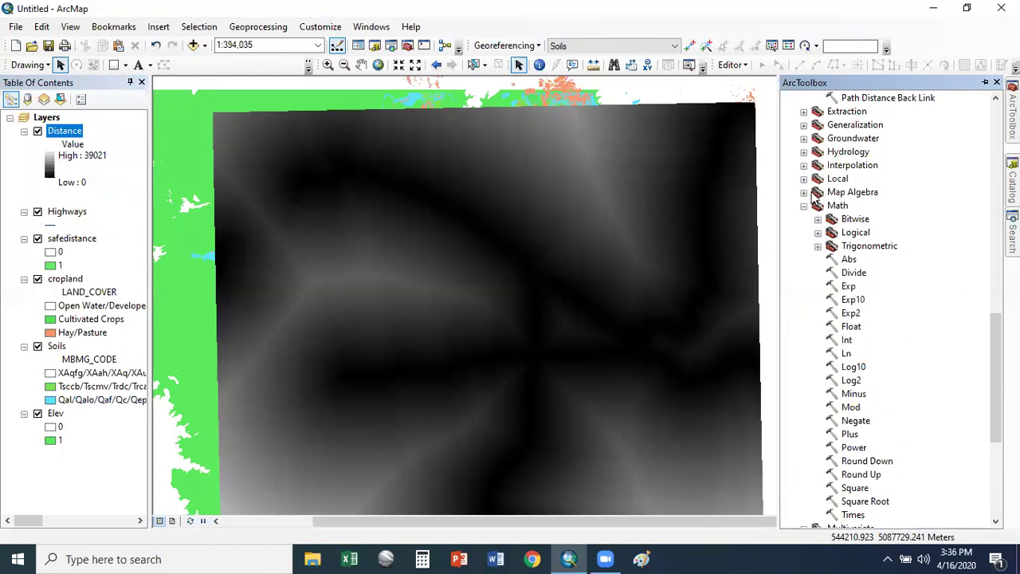
{"action": "left_click", "coordinate": [805, 192]}
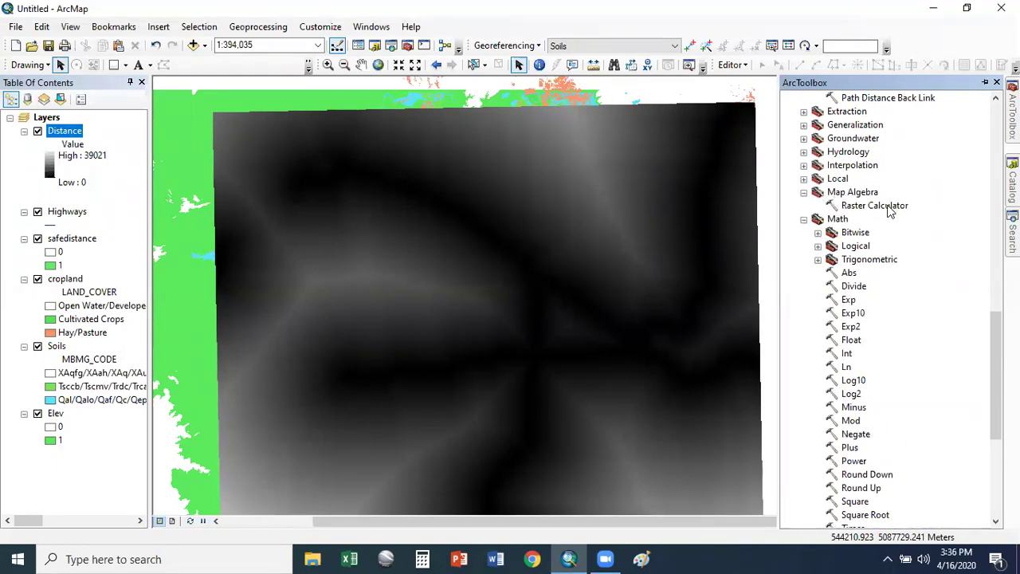
{"action": "double_click", "coordinate": [889, 208]}
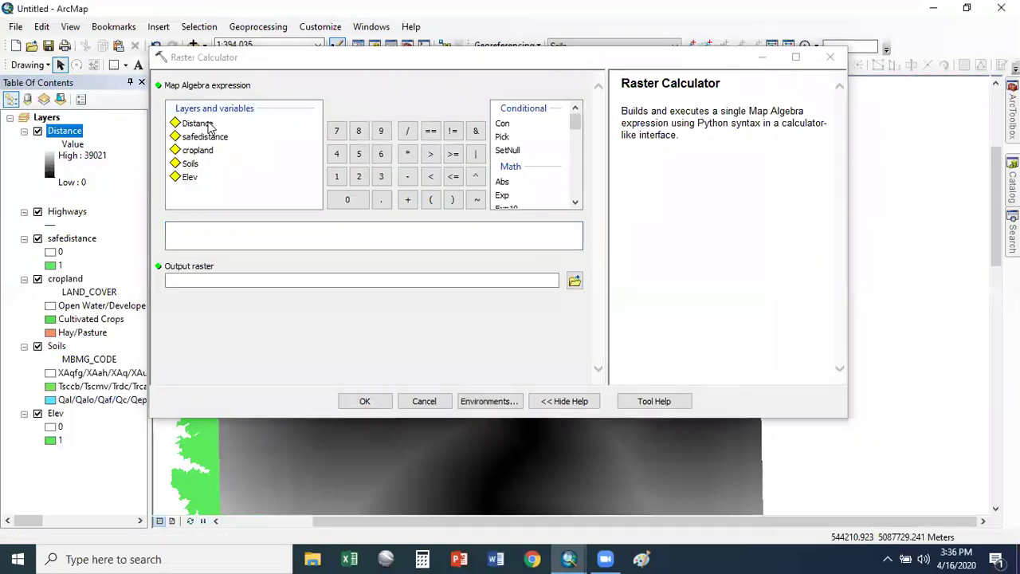
{"action": "double_click", "coordinate": [210, 125]}
{"action": "left_click", "coordinate": [453, 154]}
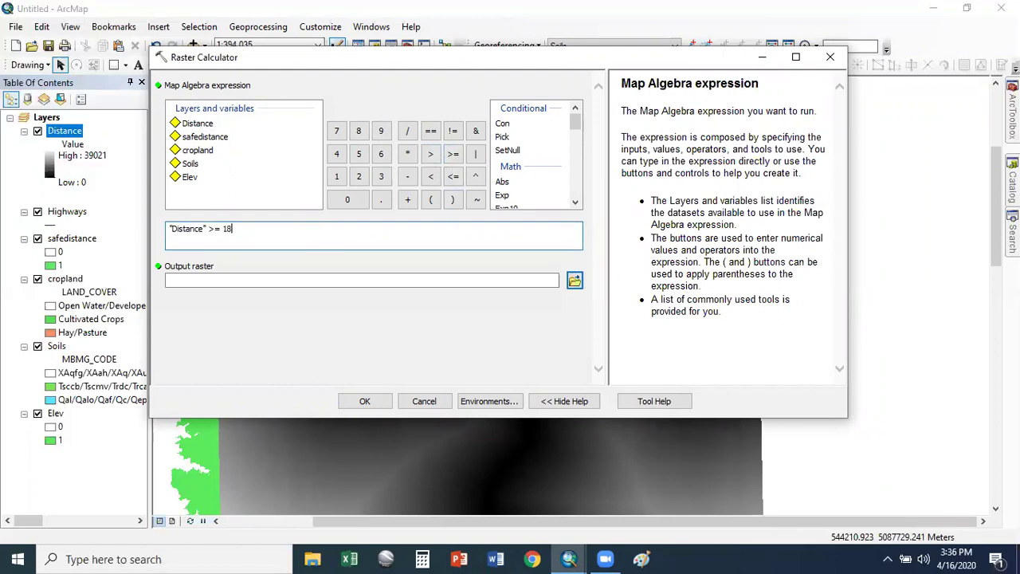
{"action": "left_click", "coordinate": [426, 279]}
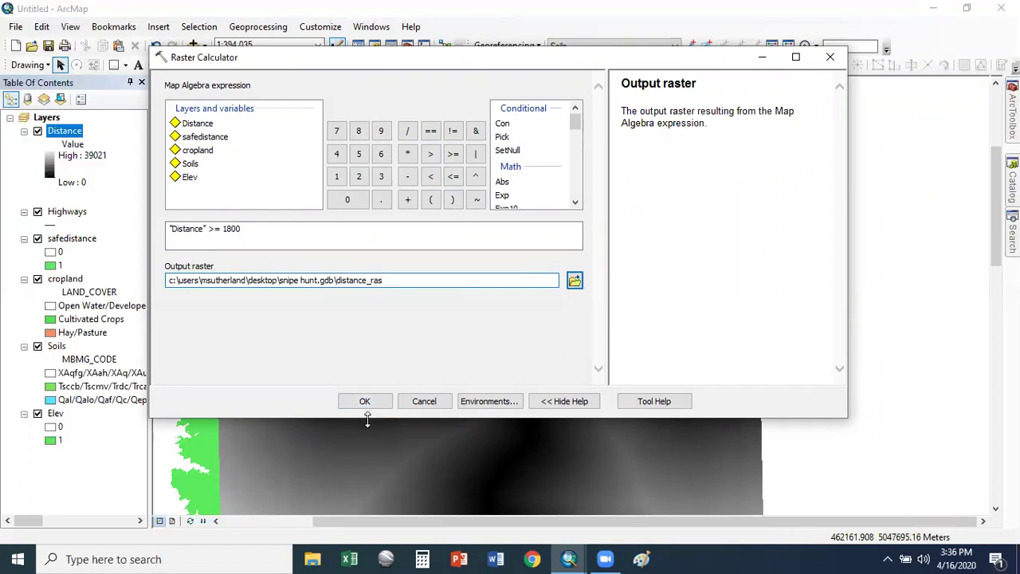
{"action": "left_click", "coordinate": [365, 403]}
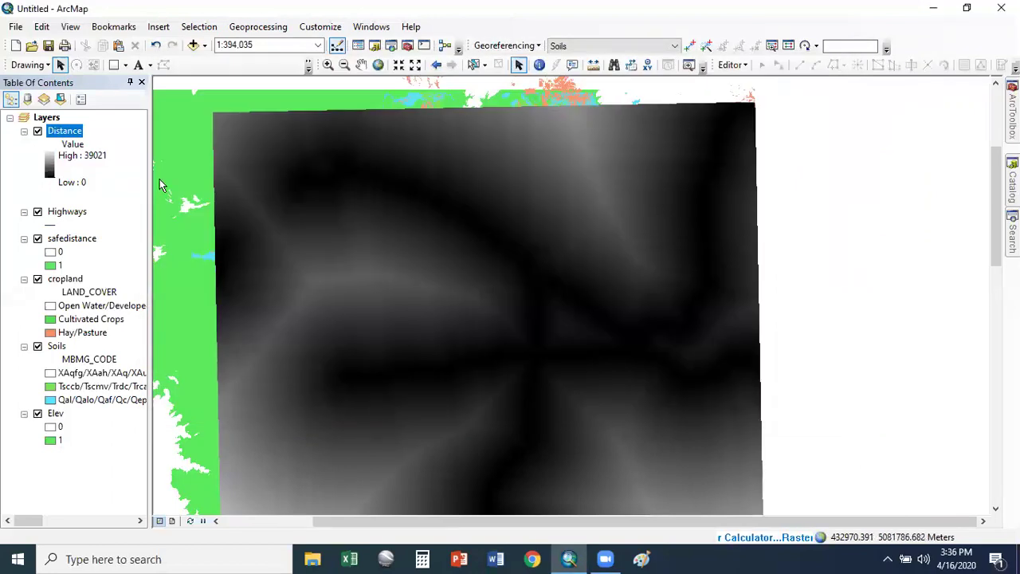
- Remove the Distance layer from the map and move safedistance above distance_ras to compare the two rasters
{"action": "right_click", "coordinate": [50, 132]}
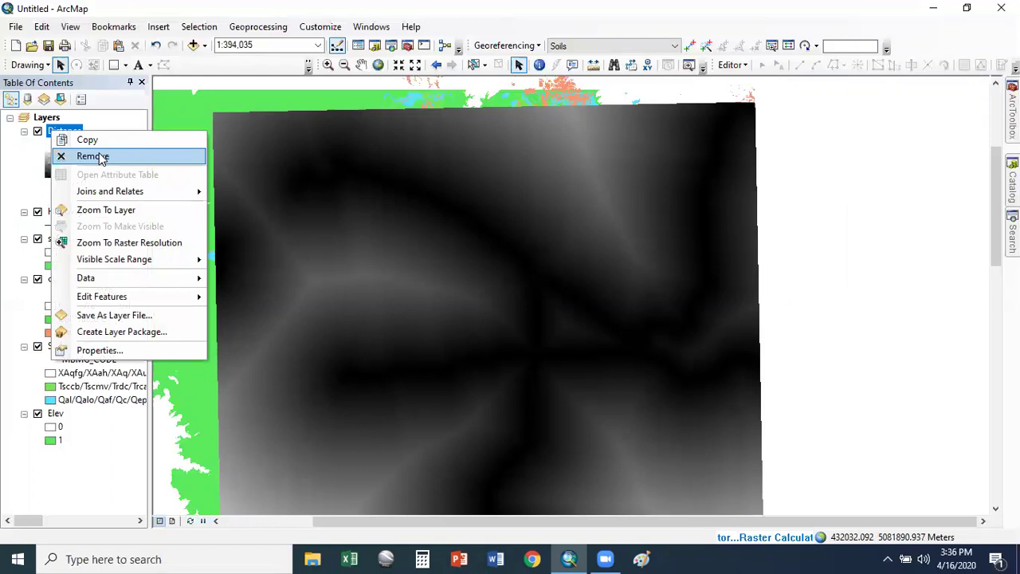
{"action": "left_click", "coordinate": [93, 156]}
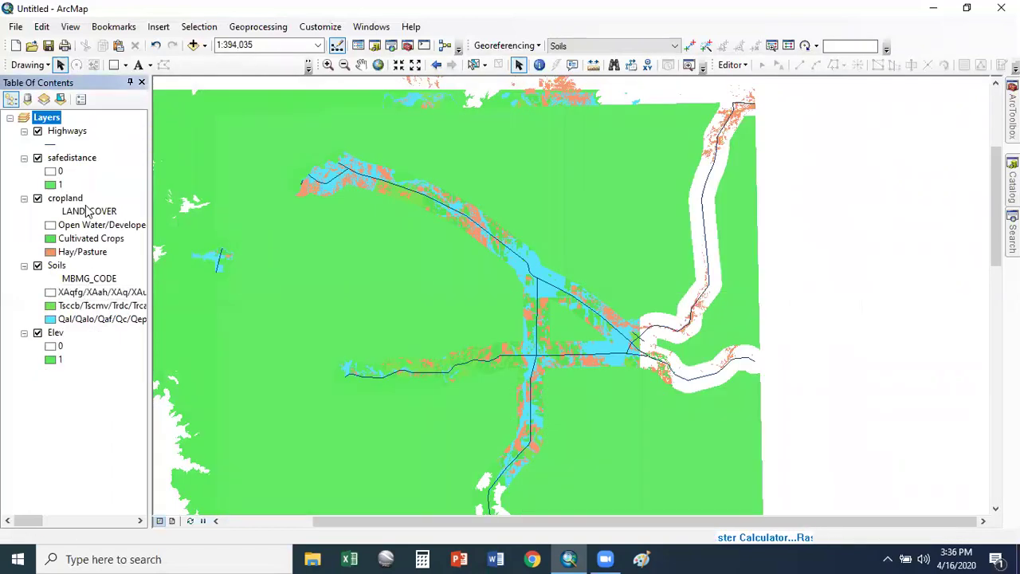
{"action": "left_click", "coordinate": [78, 157]}
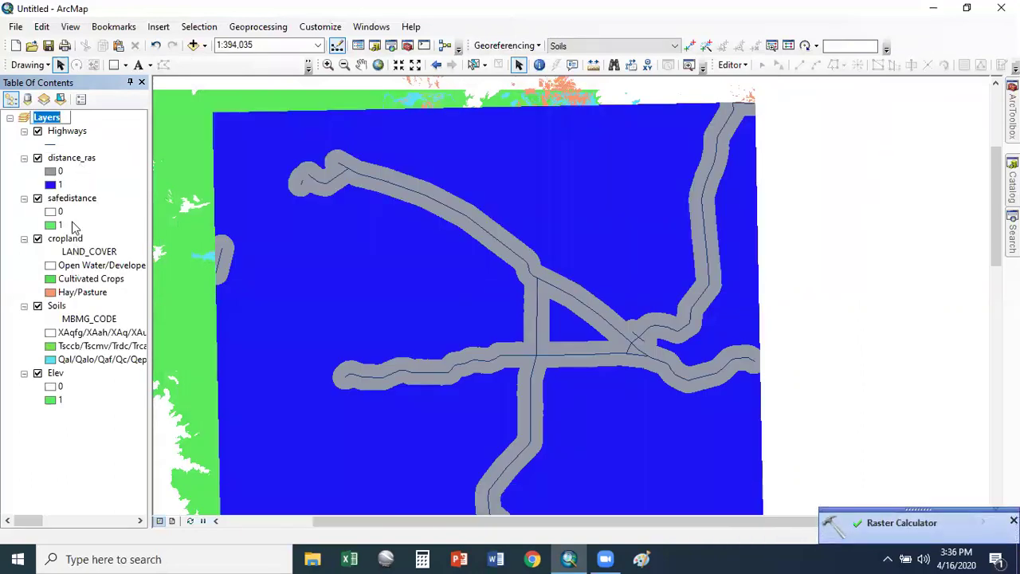
{"action": "left_click", "coordinate": [73, 198]}
{"action": "left_click_drag", "start_coordinate": [70, 185], "coordinate": [67, 154]}
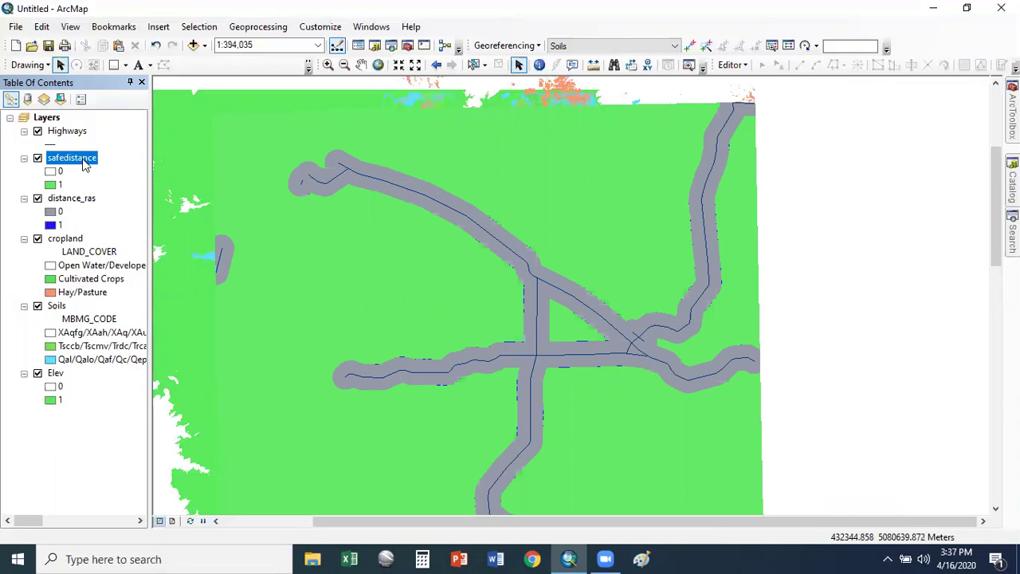
- Remove the distance_ras layer from the map, keeping safedistance
{"action": "right_click", "coordinate": [83, 162]}
{"action": "left_click", "coordinate": [70, 198]}
{"action": "right_click", "coordinate": [71, 196]}
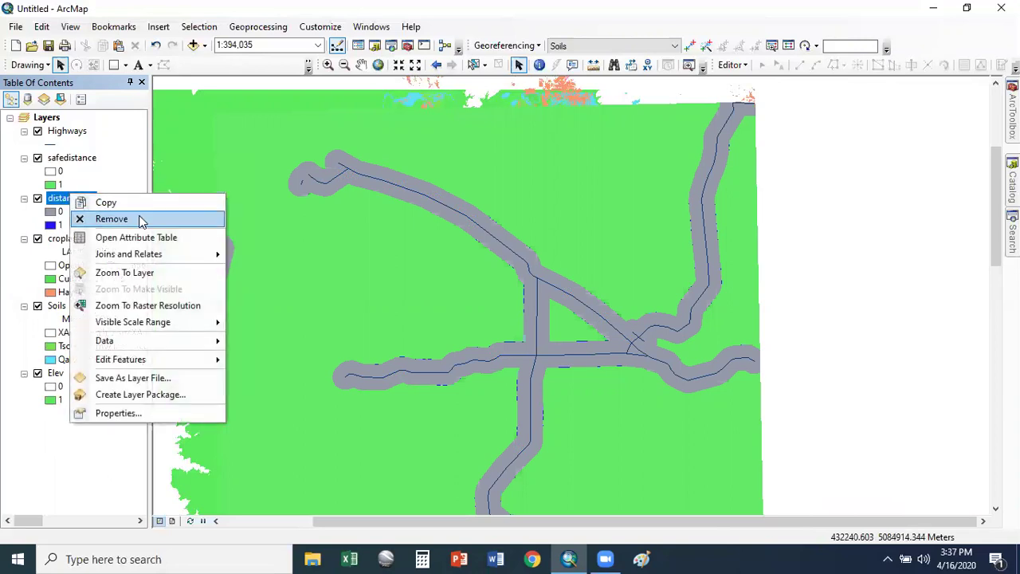
{"action": "left_click", "coordinate": [141, 220]}
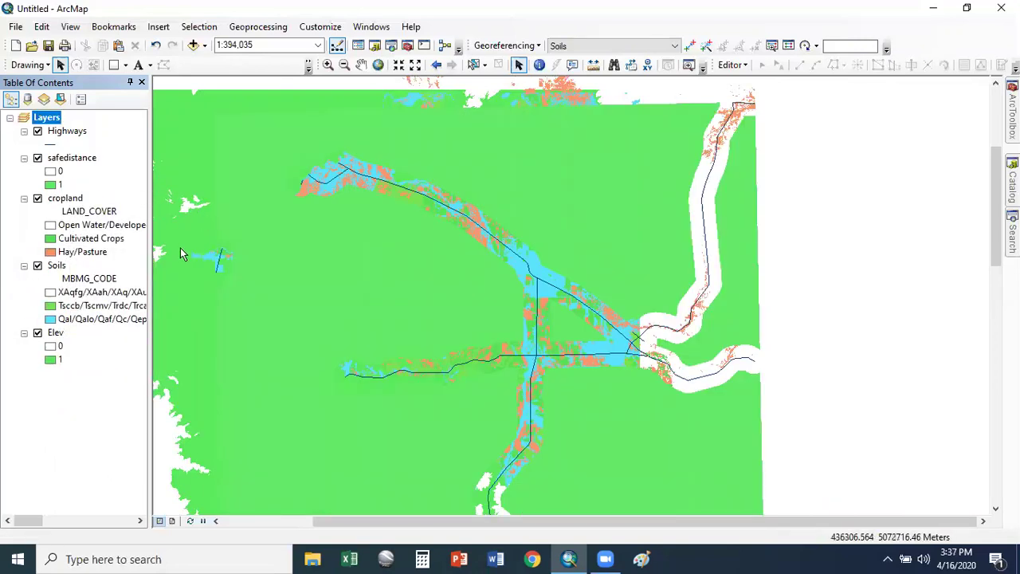
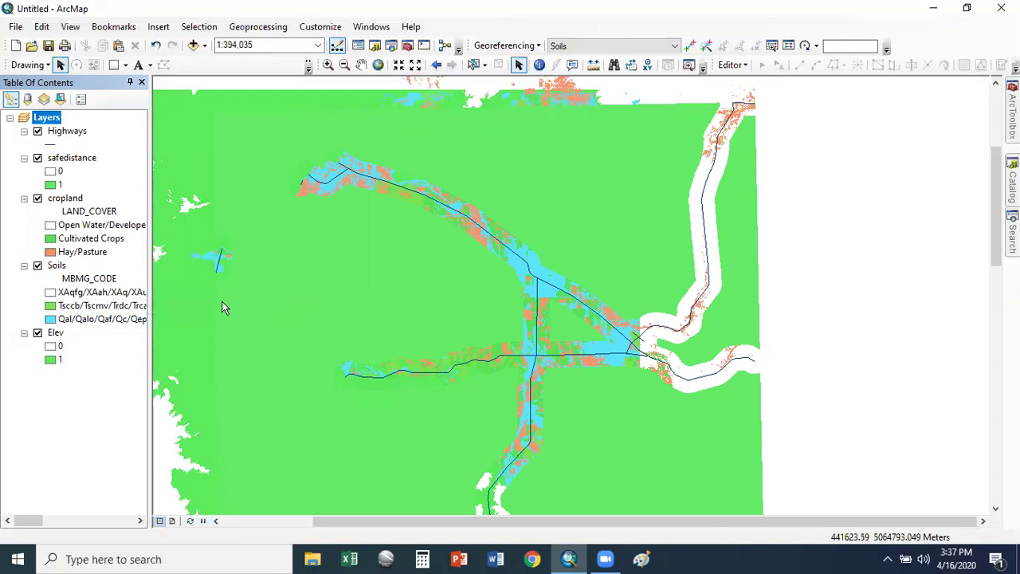
{"action": "left_click", "coordinate": [84, 159]}
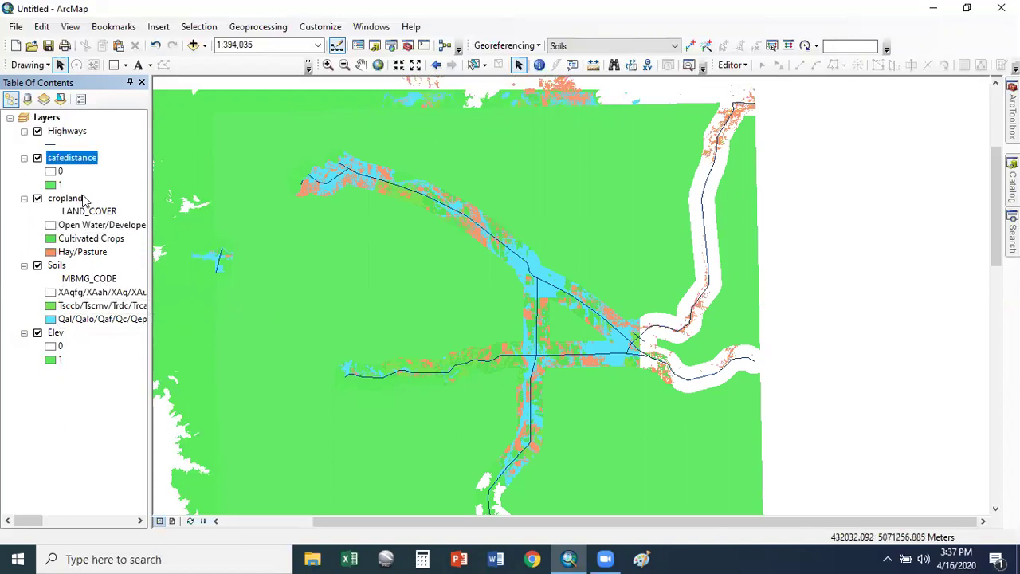
{"action": "left_click", "coordinate": [78, 201]}
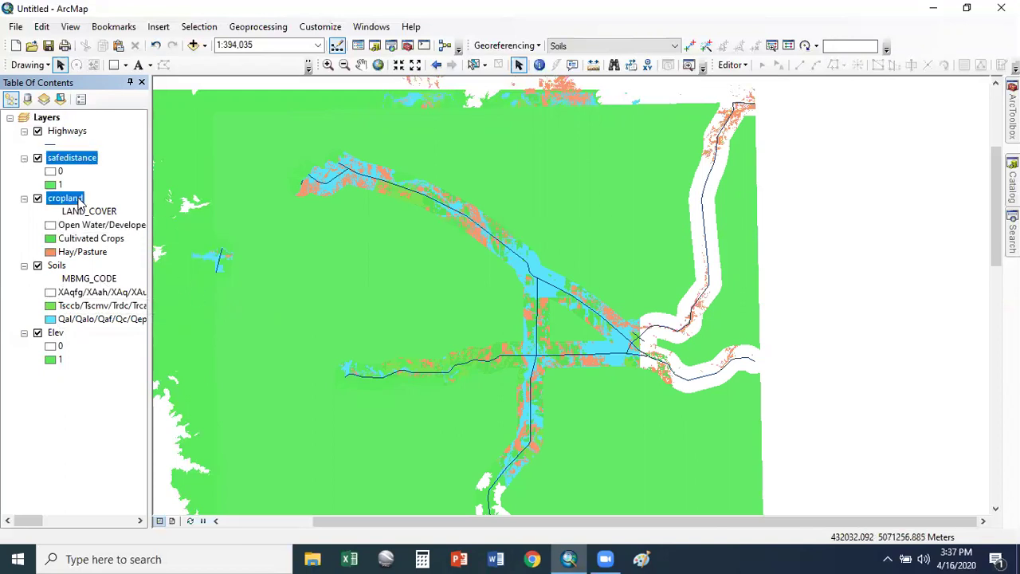
{"action": "left_click", "coordinate": [56, 266]}
{"action": "left_click", "coordinate": [55, 333]}
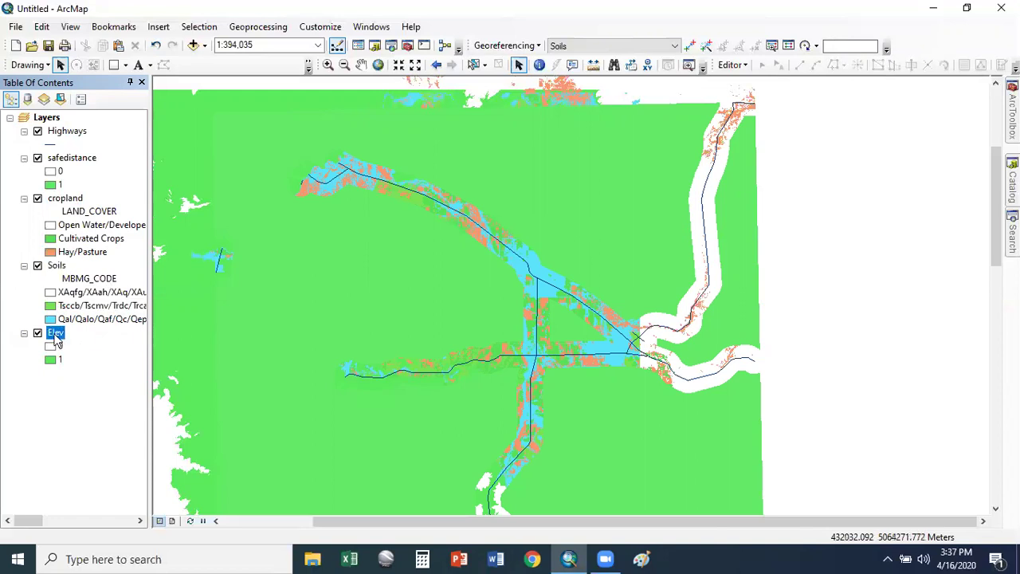
- Build the Raster Calculator expression "safedistance" * "cropland" * "Soils" * "Elev"
{"action": "left_click", "coordinate": [1012, 112]}
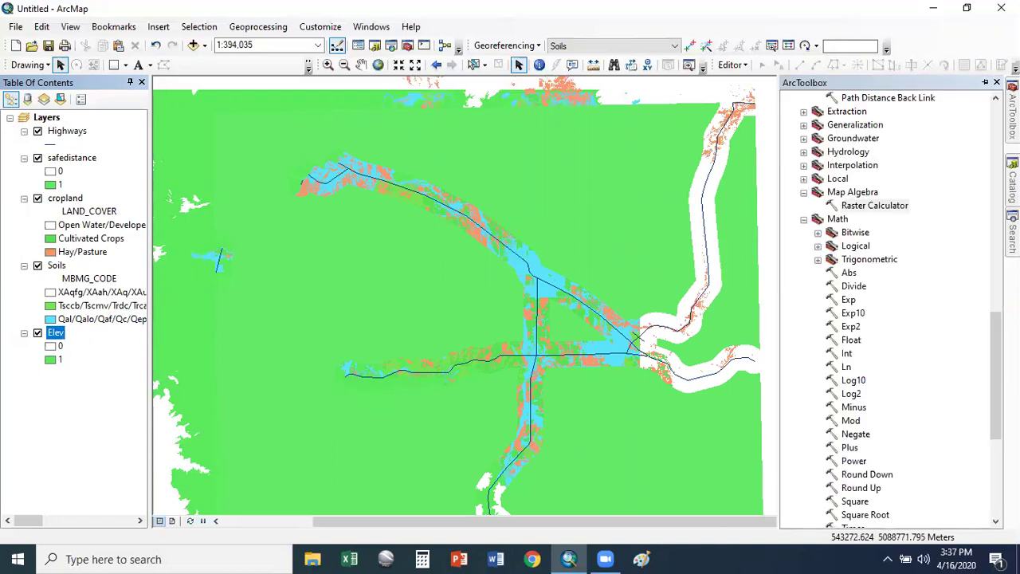
{"action": "double_click", "coordinate": [869, 207]}
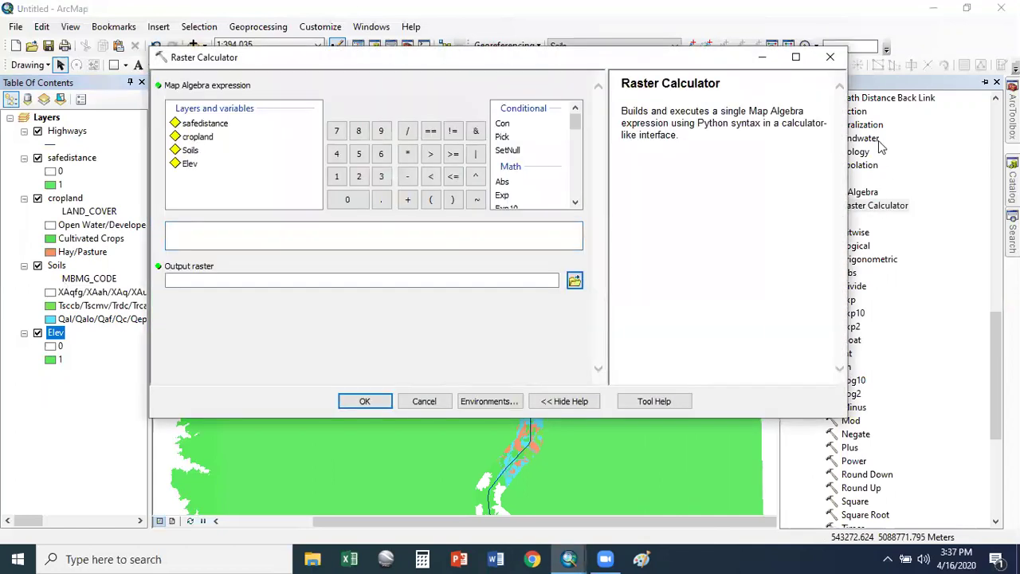
{"action": "double_click", "coordinate": [205, 123]}
{"action": "left_click", "coordinate": [407, 153]}
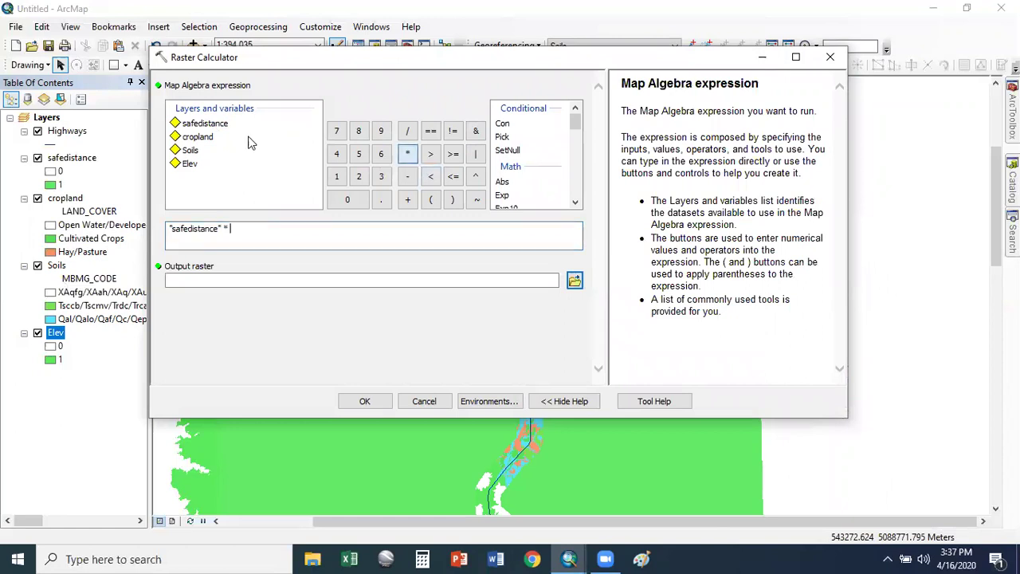
{"action": "double_click", "coordinate": [197, 137]}
{"action": "left_click", "coordinate": [407, 153]}
{"action": "double_click", "coordinate": [191, 151]}
{"action": "left_click", "coordinate": [407, 153]}
- Name the output raster Snipehab in Snipe Hunt.gdb and run Raster Calculator
{"action": "left_click", "coordinate": [287, 278]}
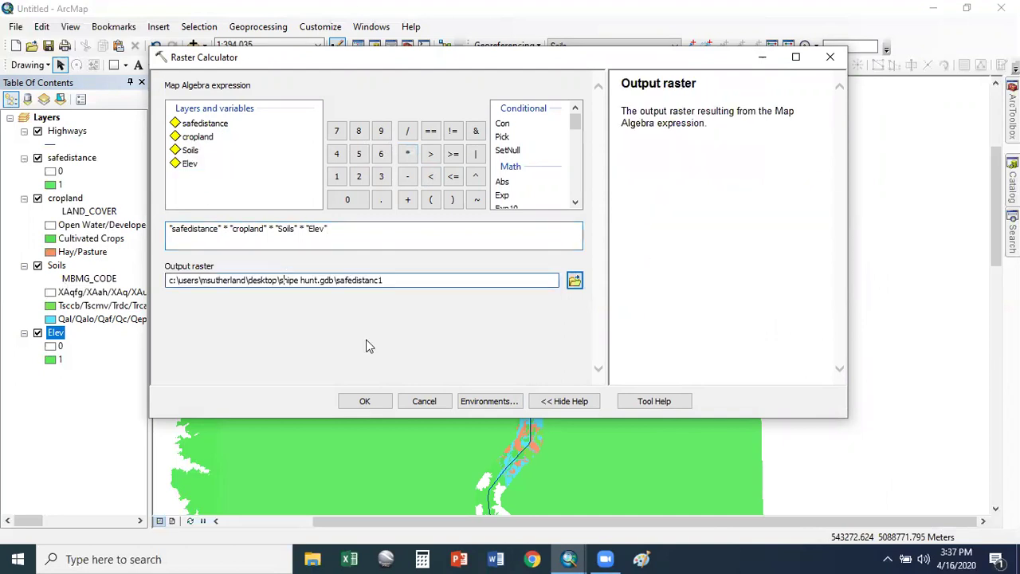
{"action": "double_click", "coordinate": [335, 282]}
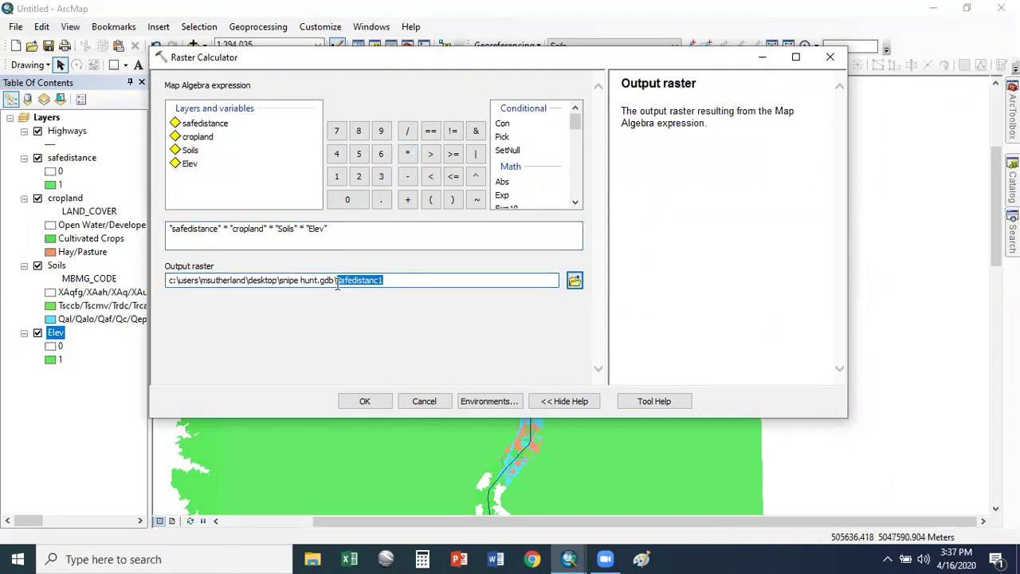
{"action": "type", "text": "Snip"}
{"action": "left_click", "coordinate": [366, 401]}
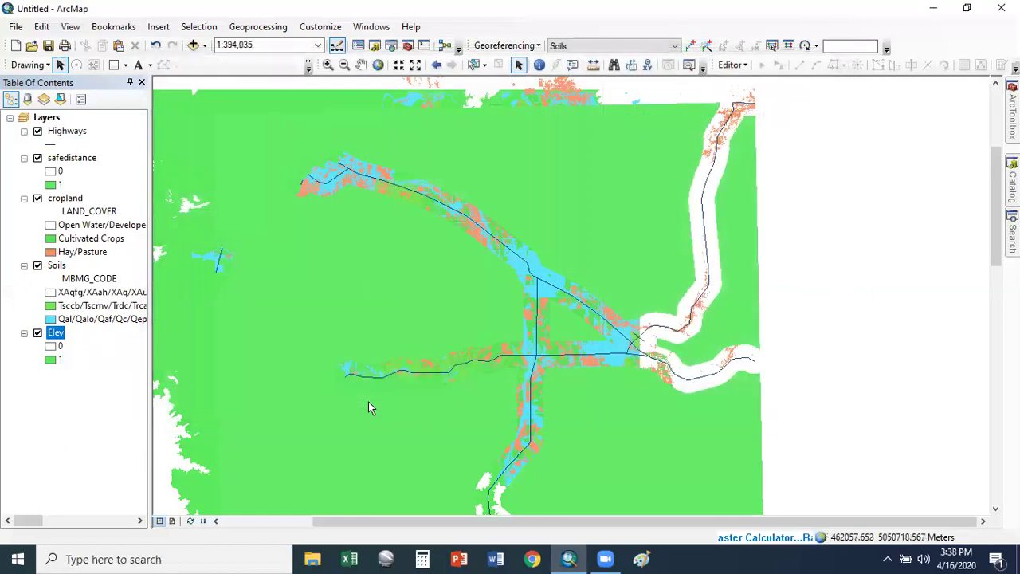
- Turn off the safedistance, cropland, Soils and Elev layers so only Snipehab and Highways are drawn
{"action": "left_click", "coordinate": [37, 157]}
{"action": "left_click", "coordinate": [38, 198]}
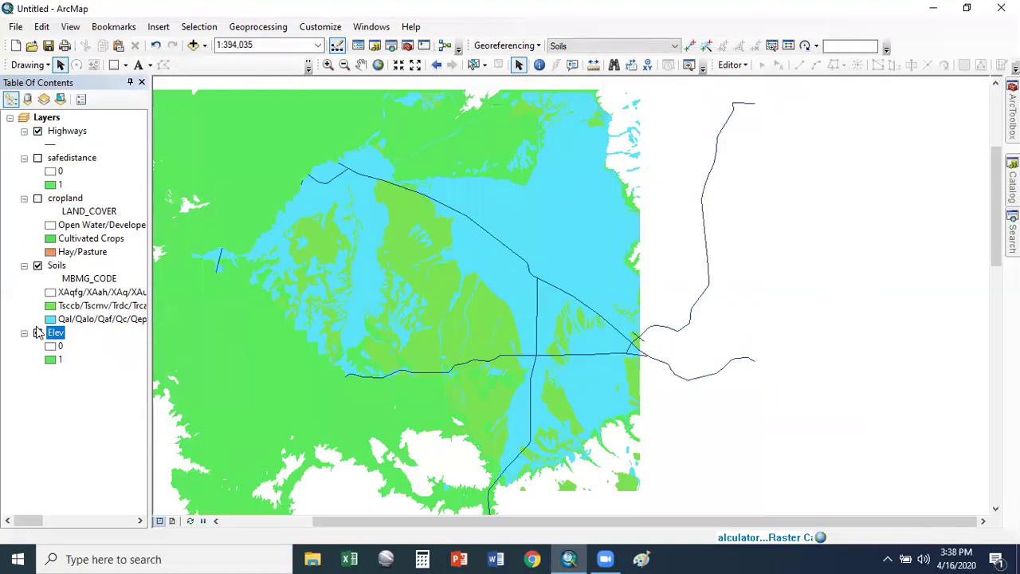
{"action": "left_click", "coordinate": [37, 265]}
{"action": "left_click", "coordinate": [36, 267]}
{"action": "left_click", "coordinate": [37, 267]}
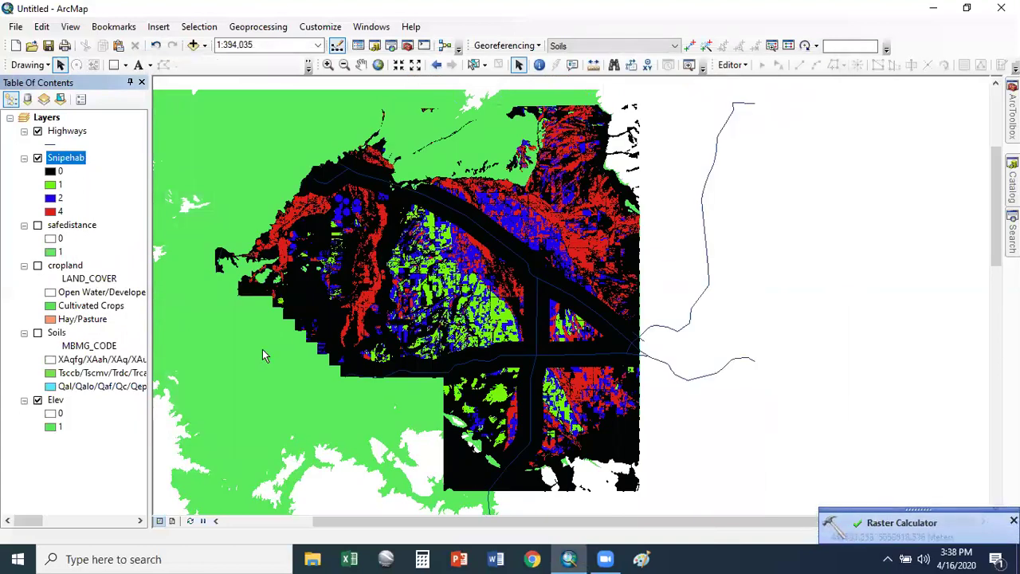
{"action": "left_click", "coordinate": [38, 399]}
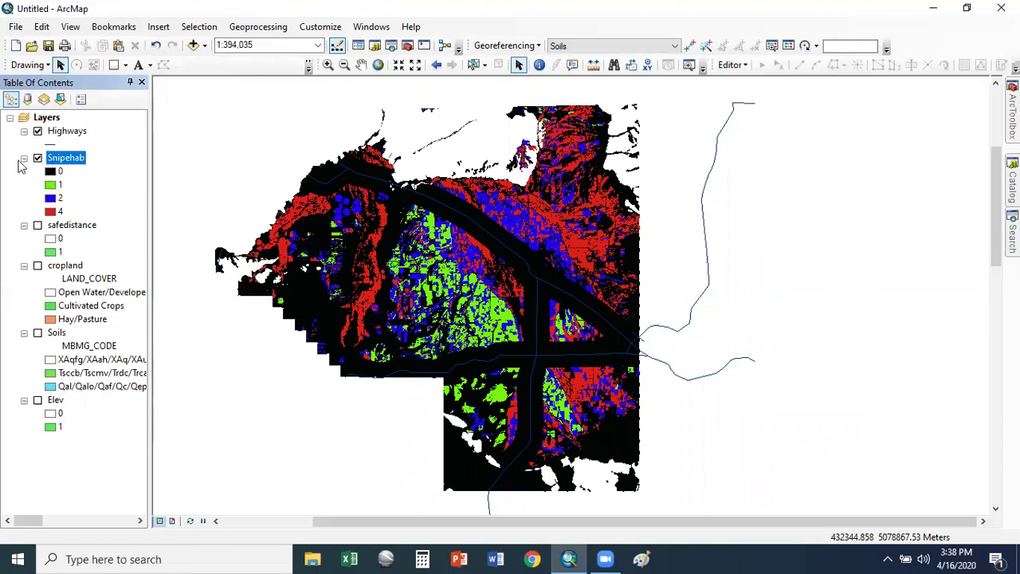
- Set the Snipehab layer's 0 class to No Color
{"action": "right_click", "coordinate": [54, 171]}
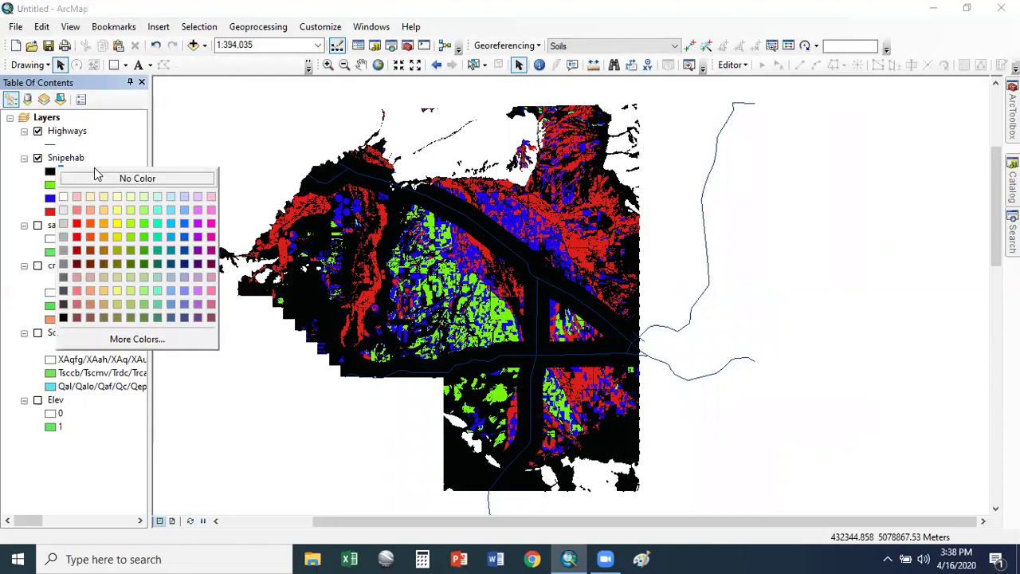
{"action": "left_click", "coordinate": [105, 179]}
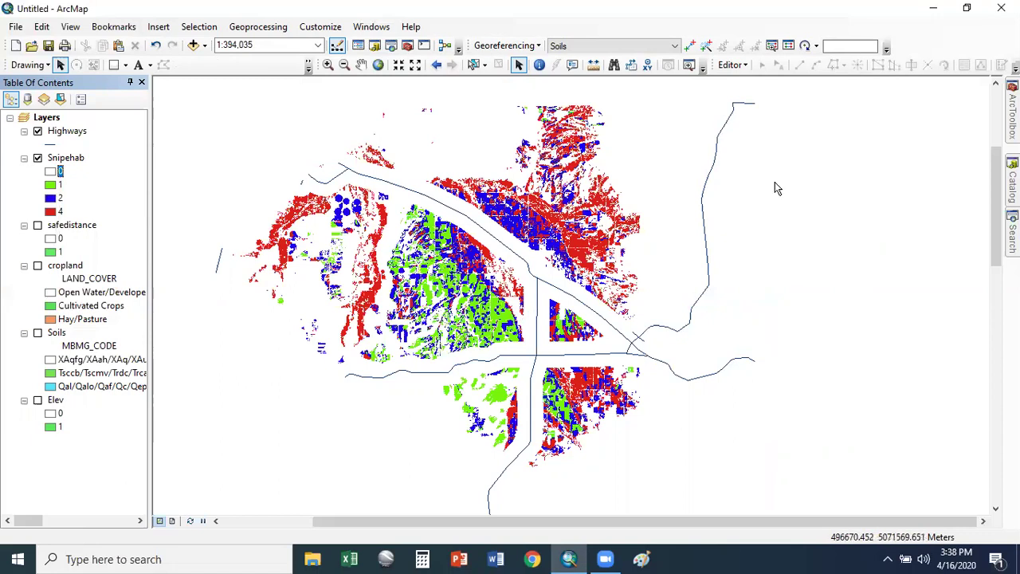
- Add the Gallatin_Cadastral parcels from Snipe Hunt.gdb to the map between Highways and Snipehab, dismissing the coordinate system warning
{"action": "left_click", "coordinate": [1013, 185]}
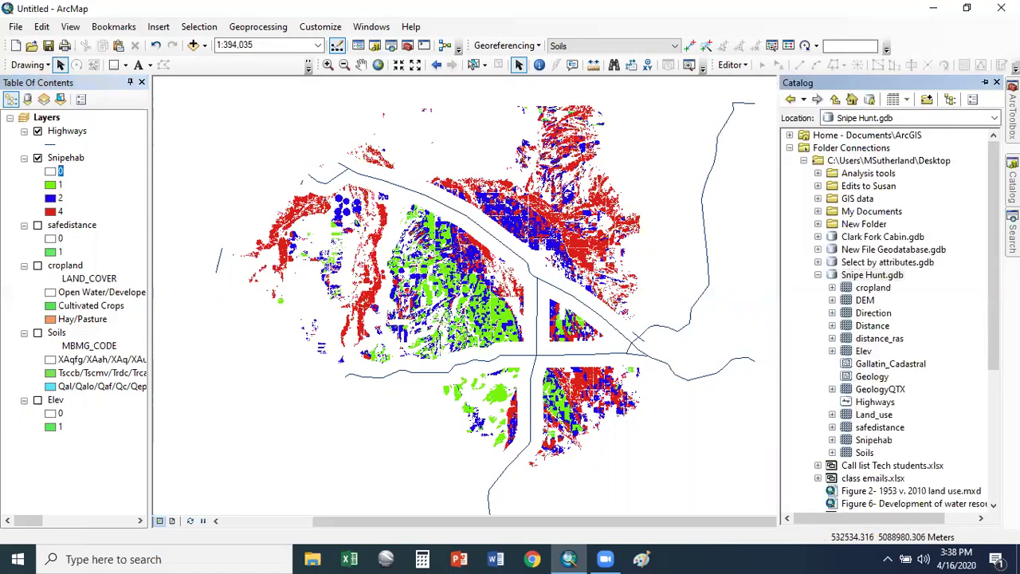
{"action": "left_click", "coordinate": [904, 365]}
{"action": "left_click_drag", "start_coordinate": [177, 143], "coordinate": [97, 156]}
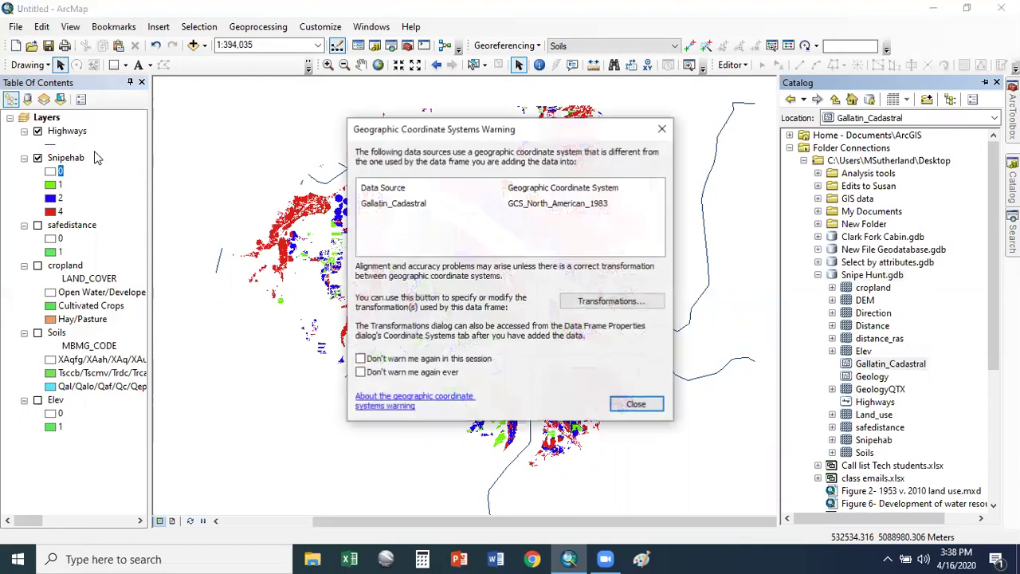
{"action": "left_click", "coordinate": [639, 400]}
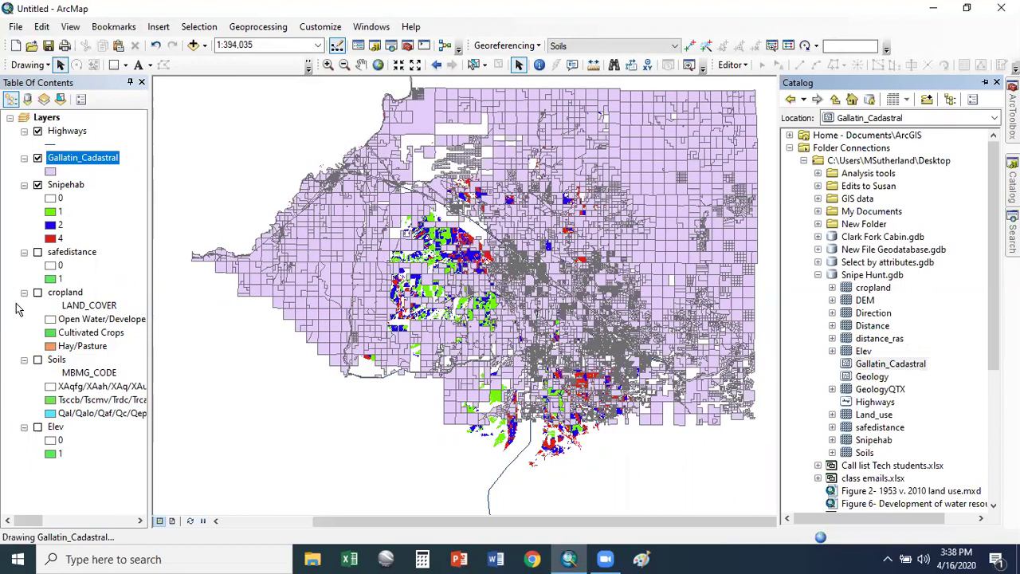
- Open the attribute table of Gallatin_Cadastral and highlight the OwnerName column
{"action": "right_click", "coordinate": [69, 162]}
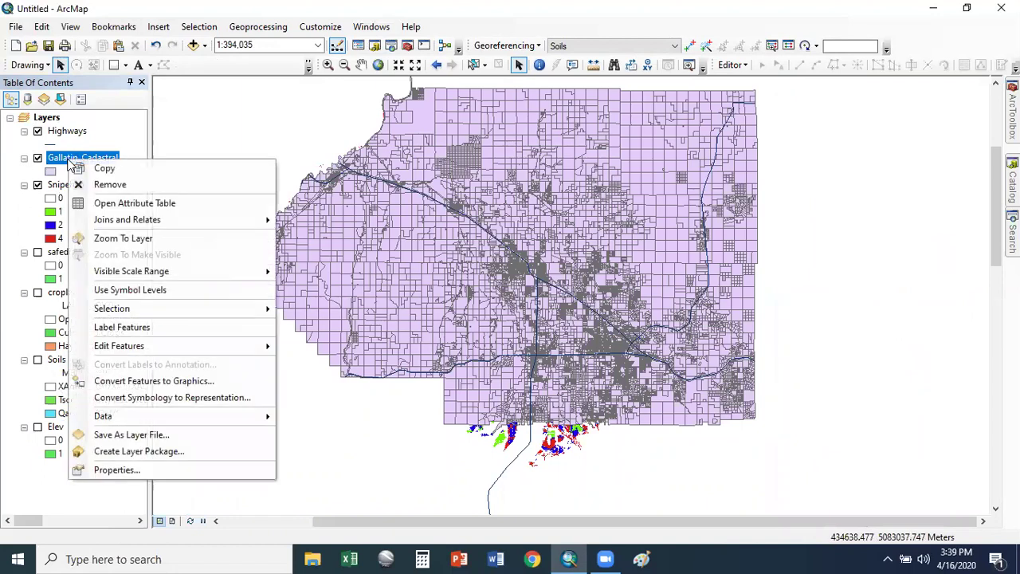
{"action": "left_click", "coordinate": [169, 201]}
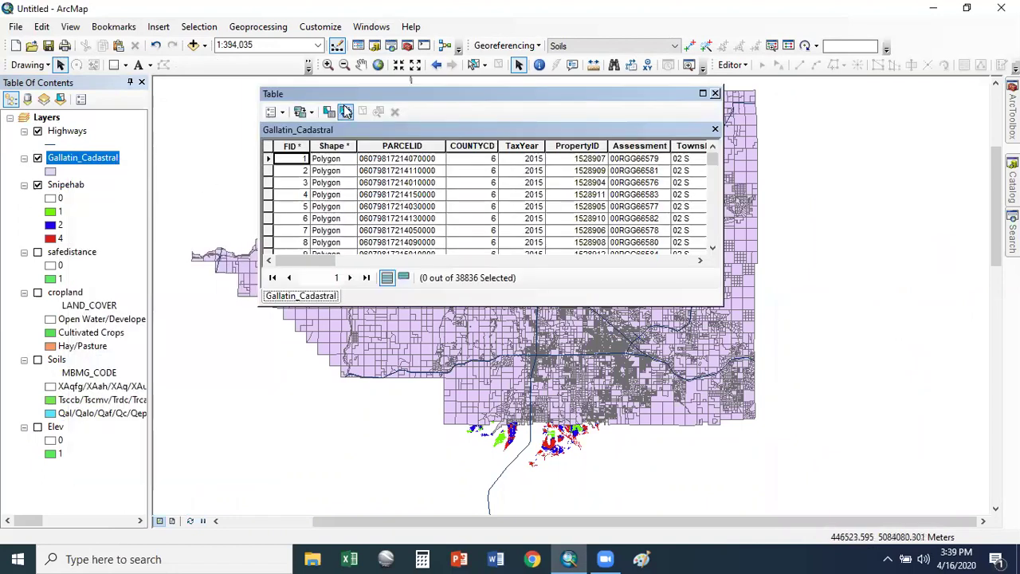
{"action": "left_click_drag", "start_coordinate": [319, 261], "coordinate": [592, 286]}
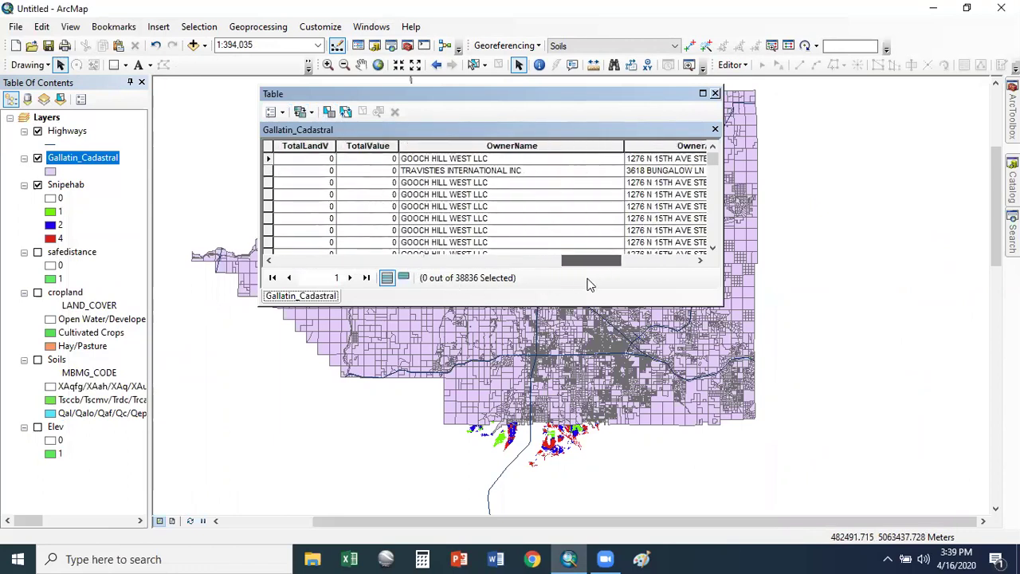
{"action": "left_click", "coordinate": [466, 144]}
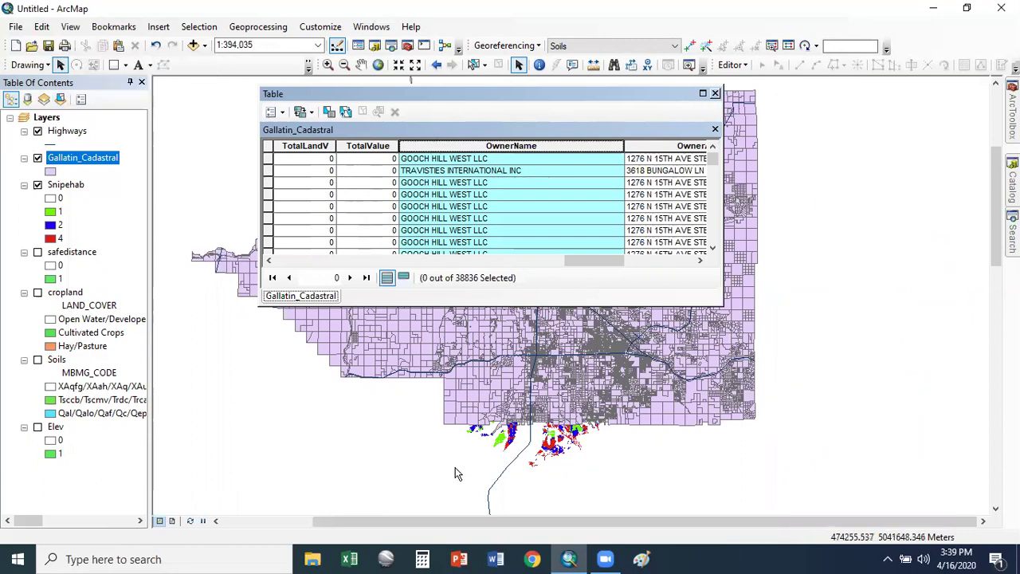
- Select the Gallatin_Cadastral records by attributes with the clause OwnerName LIKE '%STATE%'
{"action": "left_click", "coordinate": [275, 111]}
{"action": "left_click", "coordinate": [315, 149]}
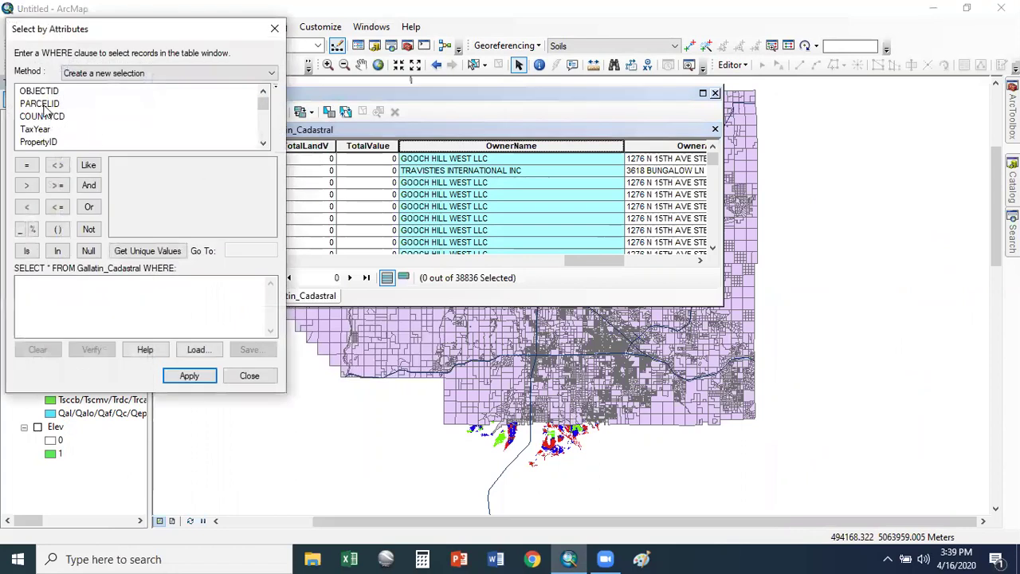
{"action": "left_click_drag", "start_coordinate": [263, 102], "coordinate": [264, 126]}
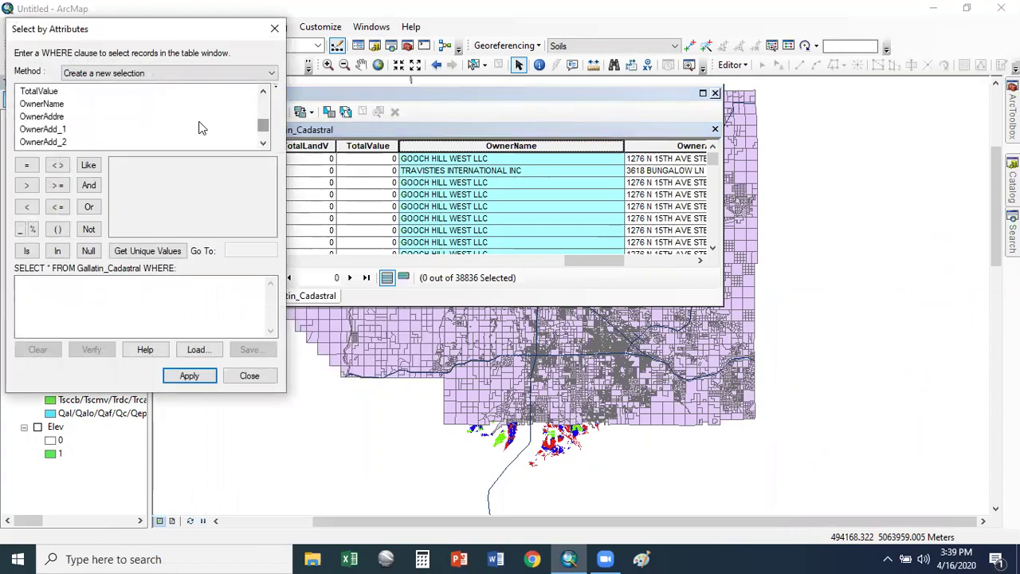
{"action": "double_click", "coordinate": [44, 104]}
{"action": "left_click", "coordinate": [89, 165]}
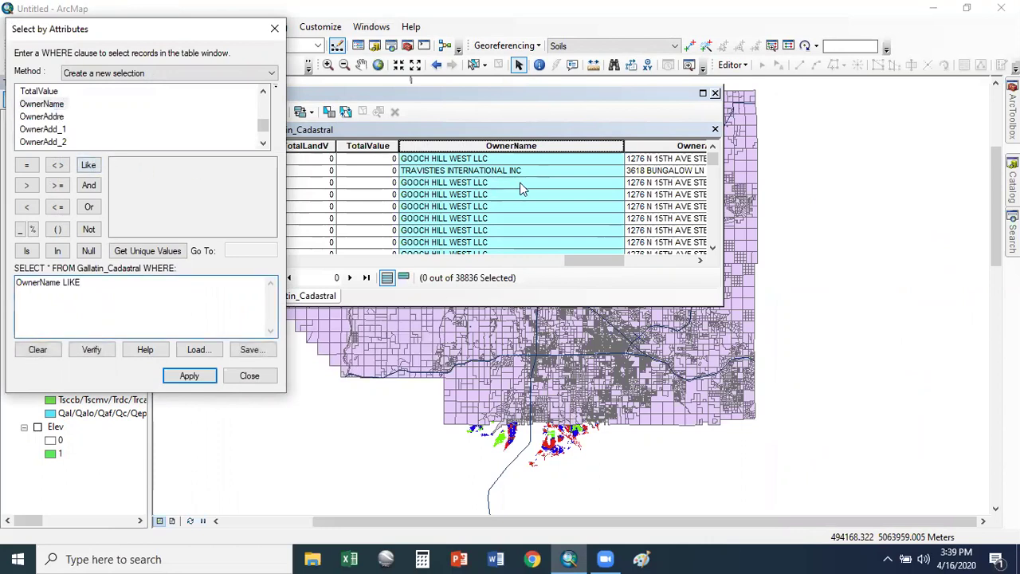
{"action": "type", "text": "'%STATE%"}
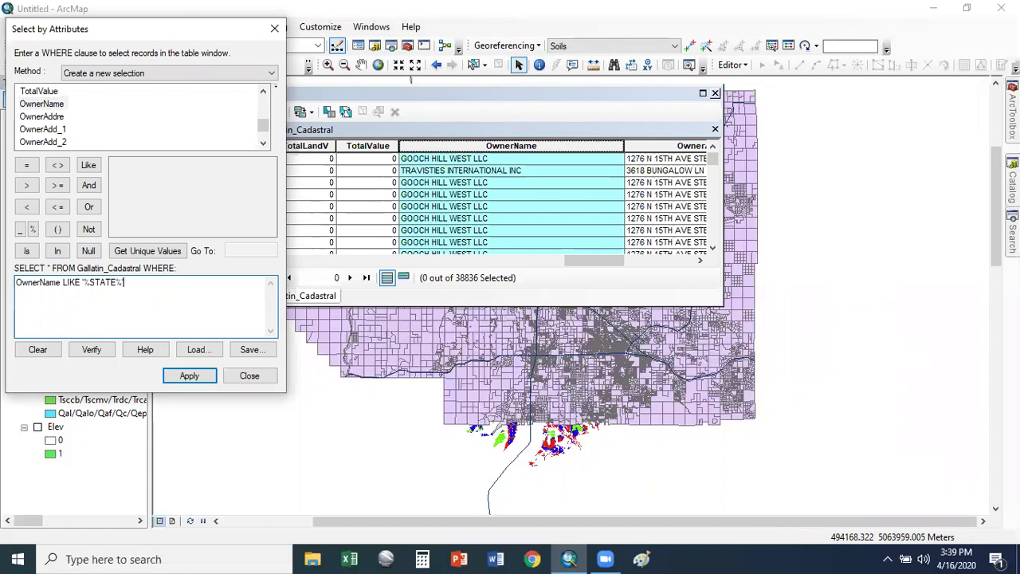
{"action": "left_click", "coordinate": [189, 381]}
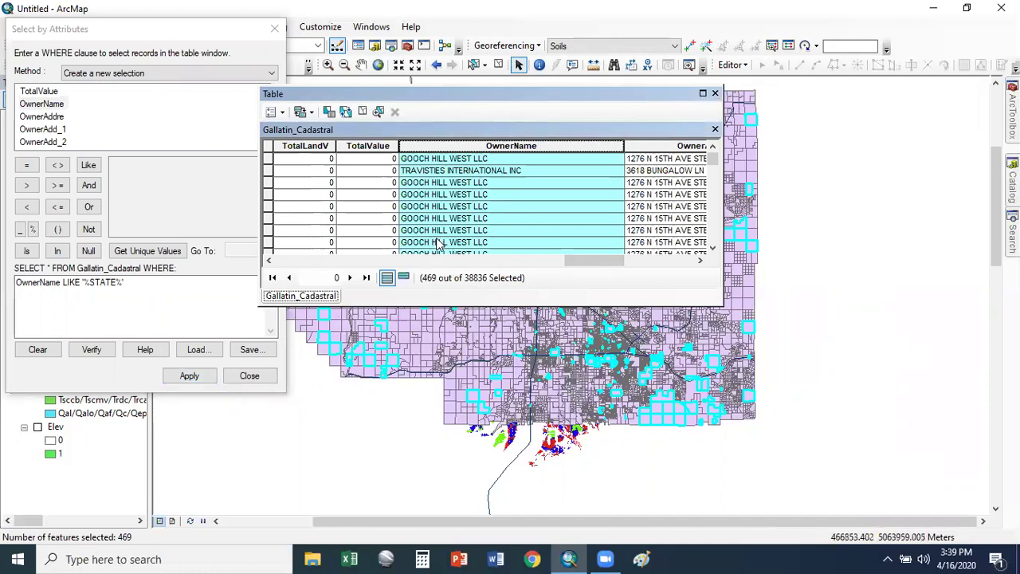
- Show only the selected parcel records and review their owner names
{"action": "left_click_drag", "start_coordinate": [593, 260], "coordinate": [583, 261]}
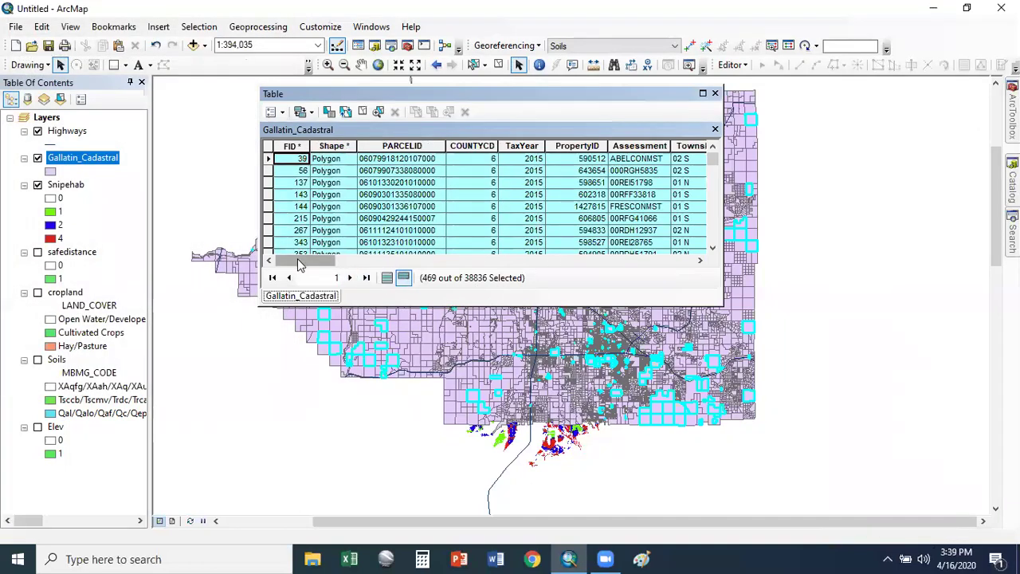
{"action": "left_click_drag", "start_coordinate": [313, 267], "coordinate": [586, 255]}
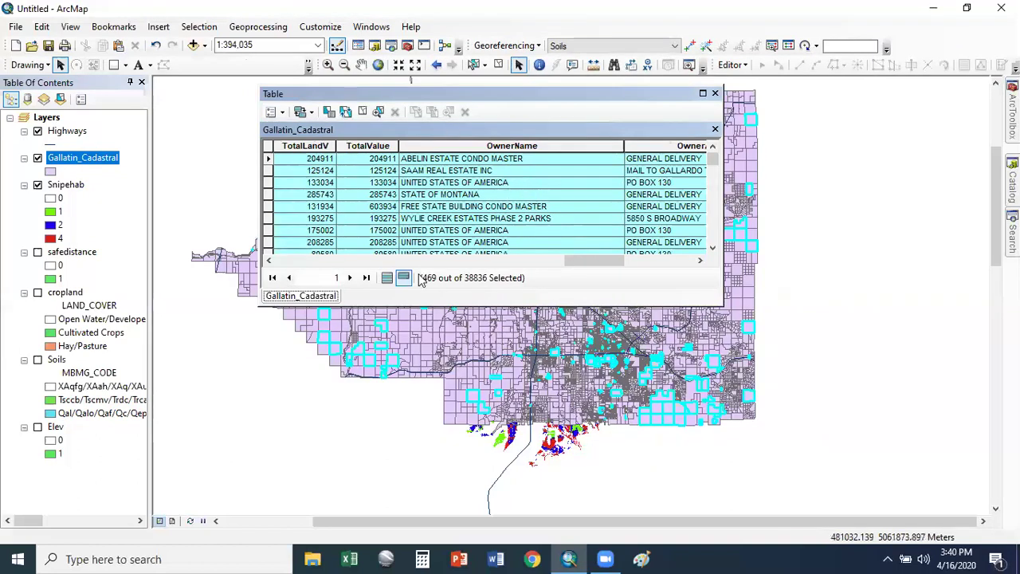
{"action": "mouse_move", "coordinate": [605, 262]}
{"action": "left_mouse_down"}
{"action": "mouse_move", "coordinate": [570, 263]}
{"action": "mouse_move", "coordinate": [641, 263]}
{"action": "mouse_move", "coordinate": [615, 258]}
{"action": "left_mouse_up"}
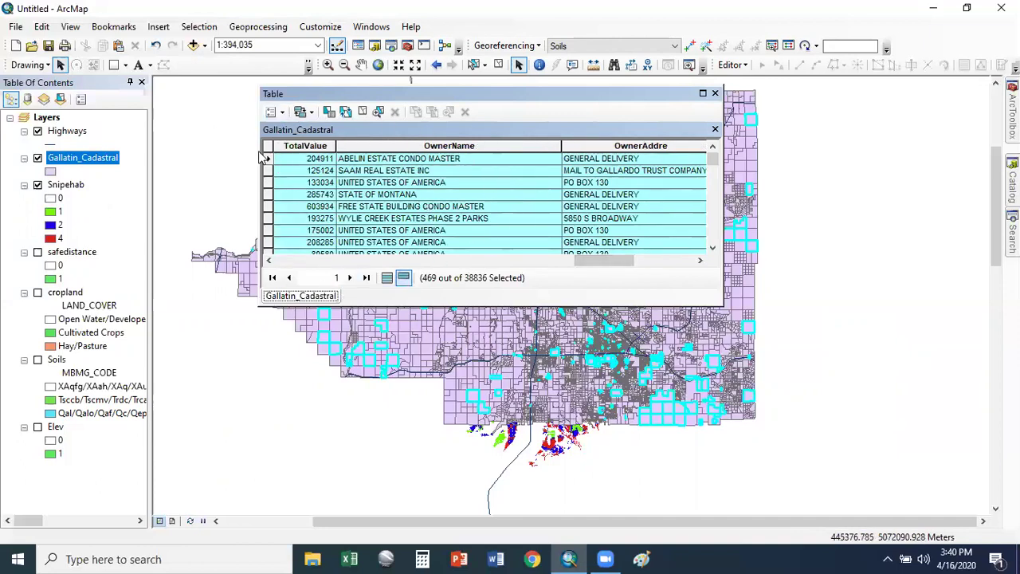
- Export the selected Gallatin_Cadastral features to Snipe Hunt.gdb as Publicland and add the result to the map
{"action": "right_click", "coordinate": [99, 160]}
{"action": "mouse_move", "coordinate": [195, 415]}
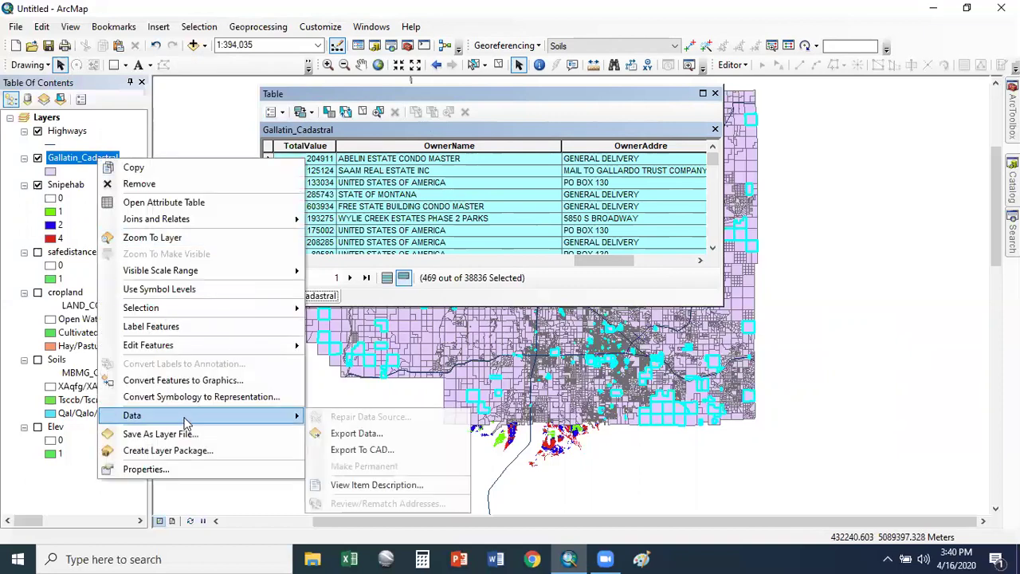
{"action": "left_click", "coordinate": [423, 427]}
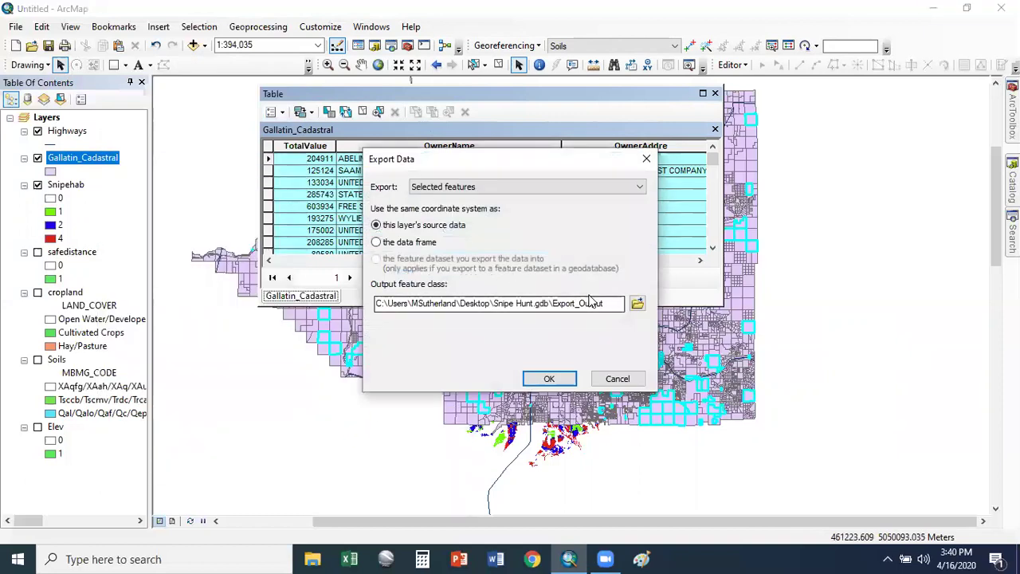
{"action": "double_click", "coordinate": [613, 303]}
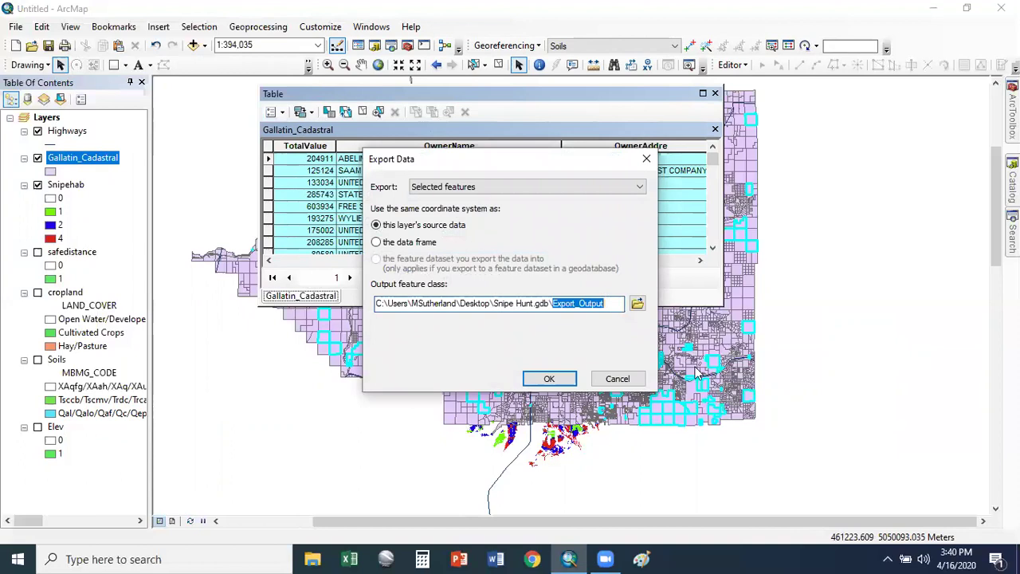
{"action": "type", "text": "PublicLa"}
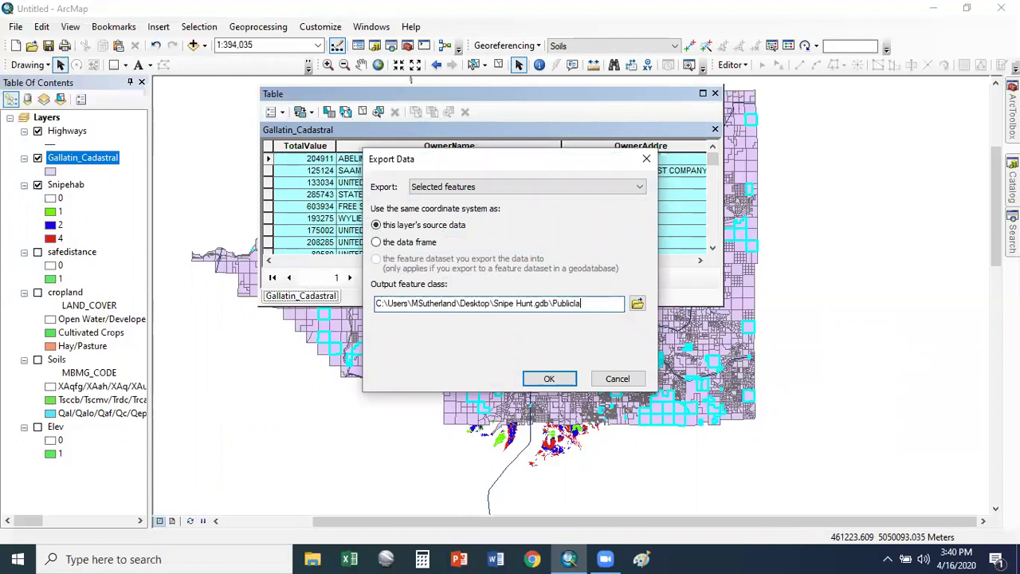
{"action": "key", "text": "Return"}
{"action": "left_click", "coordinate": [566, 334]}
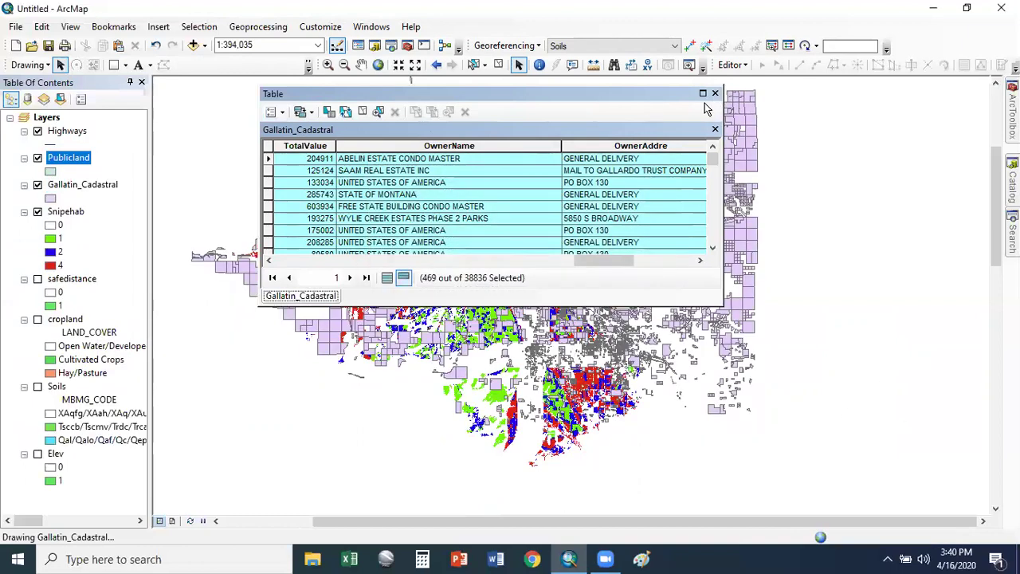
- Close the attribute table and remove the Gallatin_Cadastral layer from the map
{"action": "left_click", "coordinate": [715, 94]}
{"action": "left_click", "coordinate": [38, 185]}
{"action": "right_click", "coordinate": [101, 185]}
{"action": "left_click", "coordinate": [136, 208]}
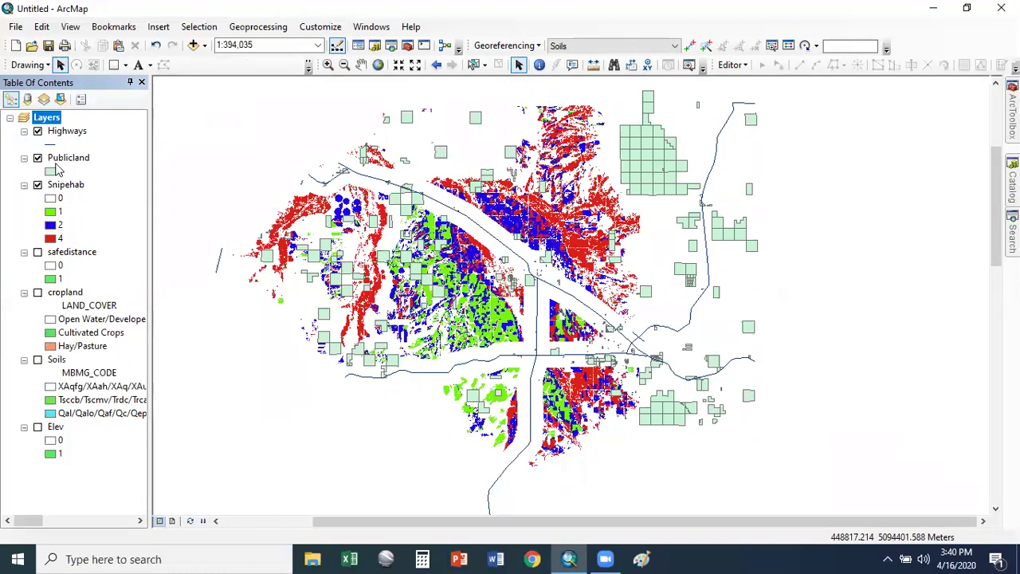
{"action": "left_click", "coordinate": [83, 186]}
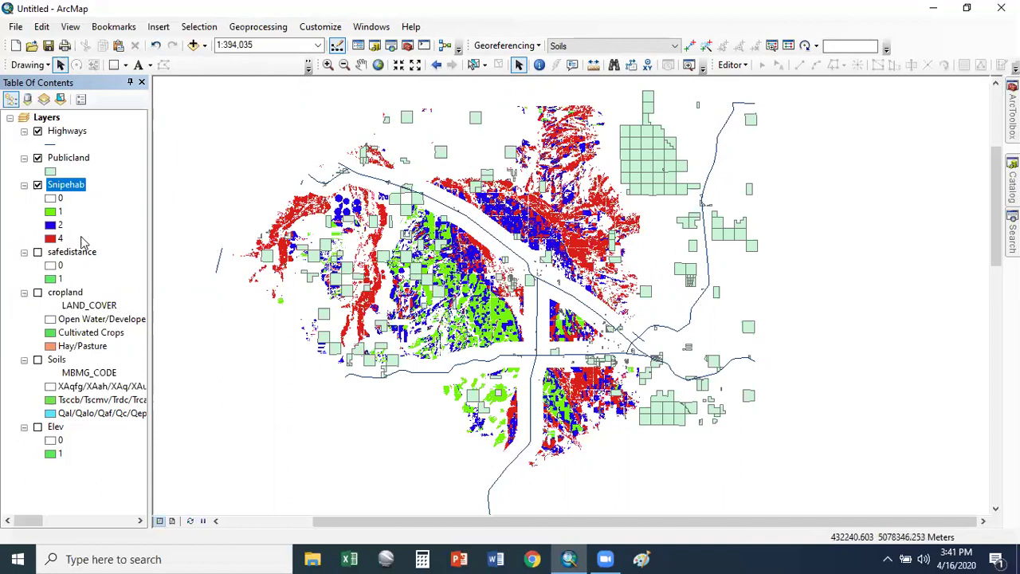
{"action": "left_click", "coordinate": [69, 158]}
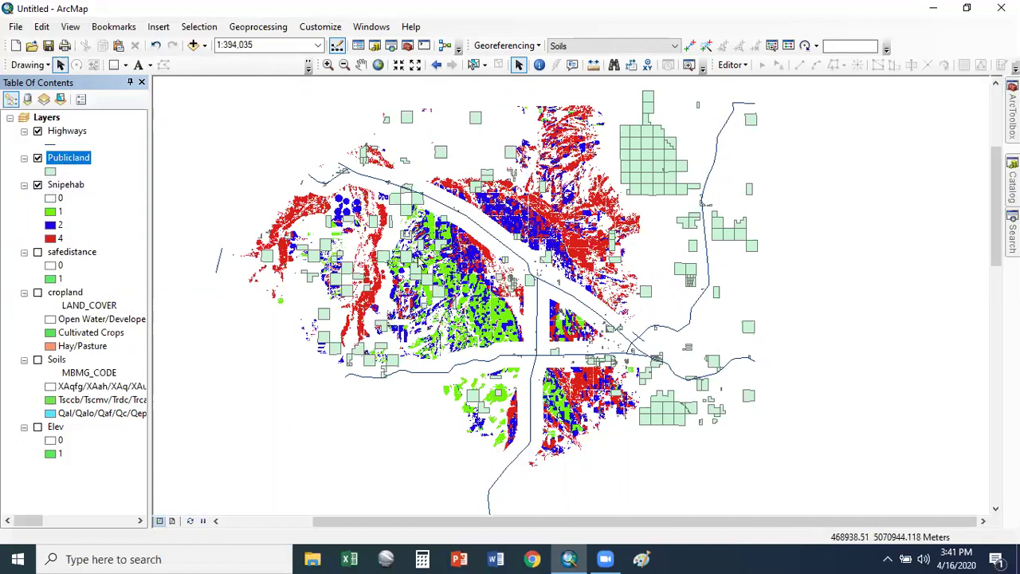
{"action": "left_click", "coordinate": [60, 191]}
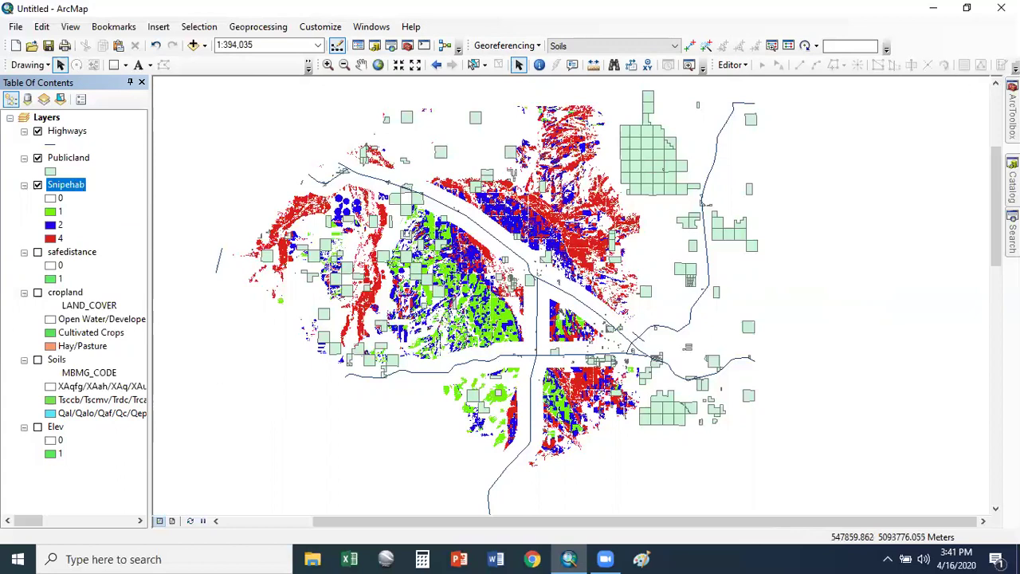
- Open the Raster to Polygon conversion tool with Snipehab as the input raster and Value as the field
{"action": "left_click", "coordinate": [1012, 112]}
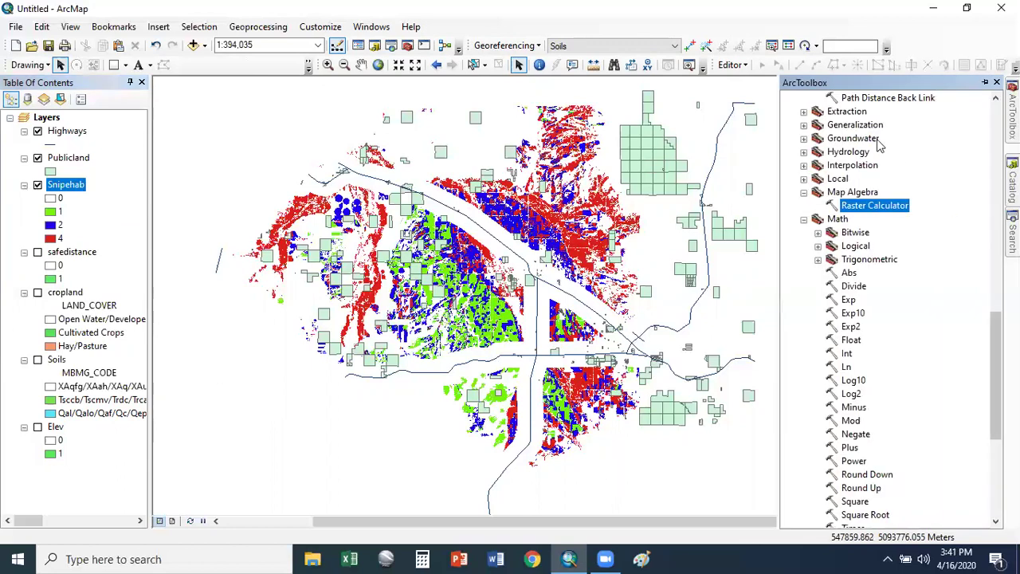
{"action": "scroll", "coordinate": [829, 223], "scroll_direction": "up", "scroll_amount": 15}
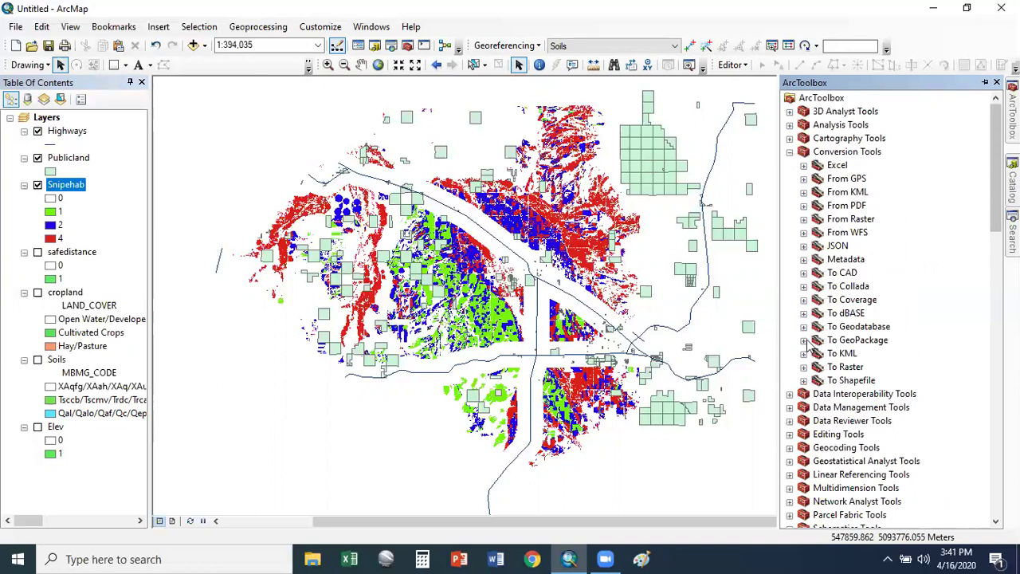
{"action": "left_click", "coordinate": [803, 220]}
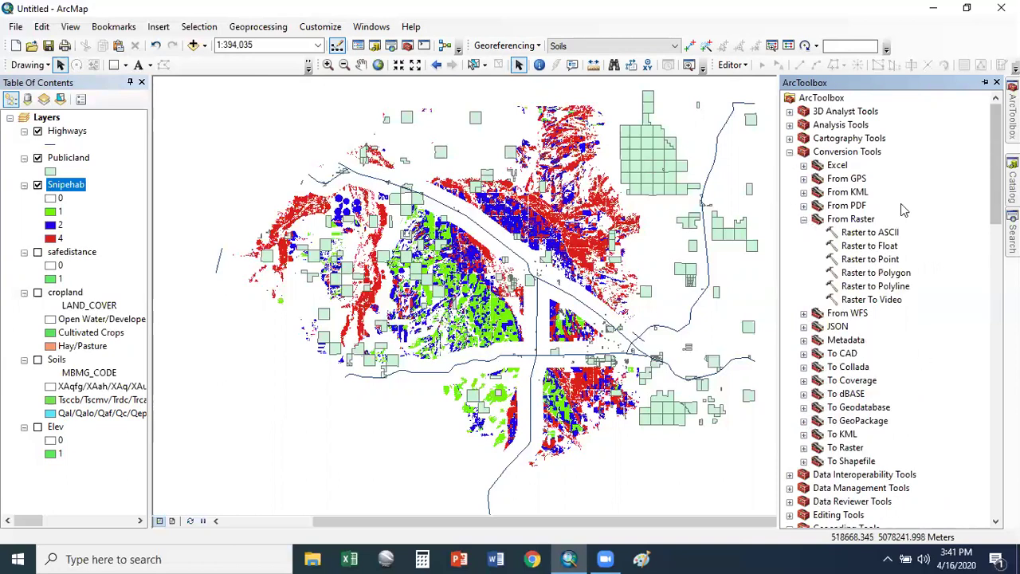
{"action": "double_click", "coordinate": [884, 272]}
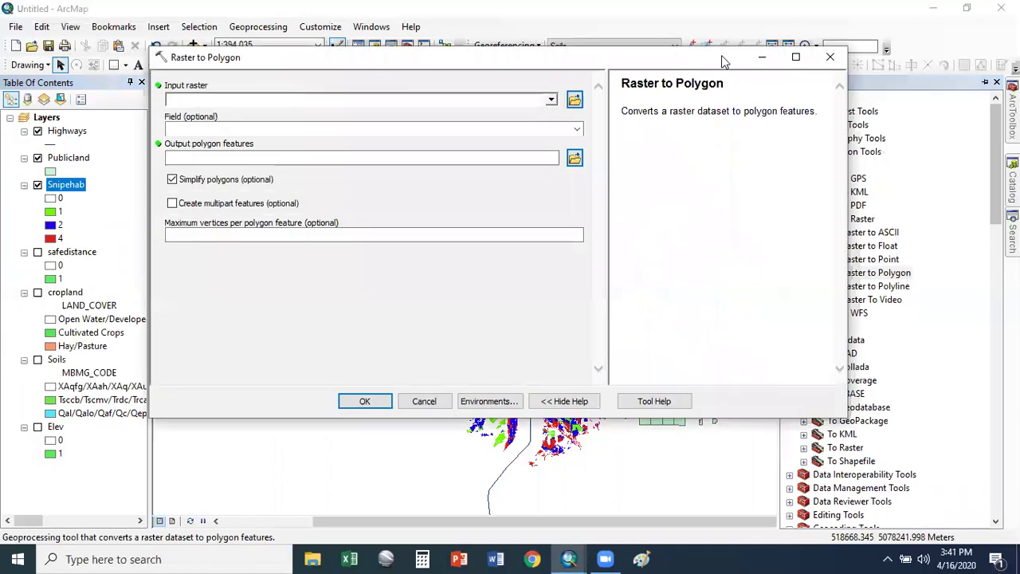
{"action": "left_click", "coordinate": [551, 99]}
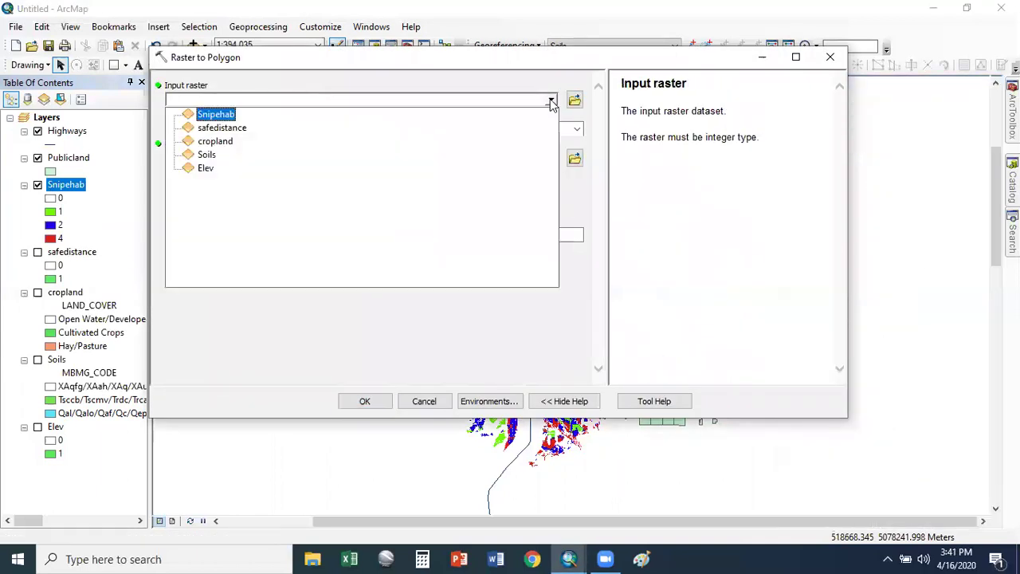
{"action": "left_click", "coordinate": [225, 119]}
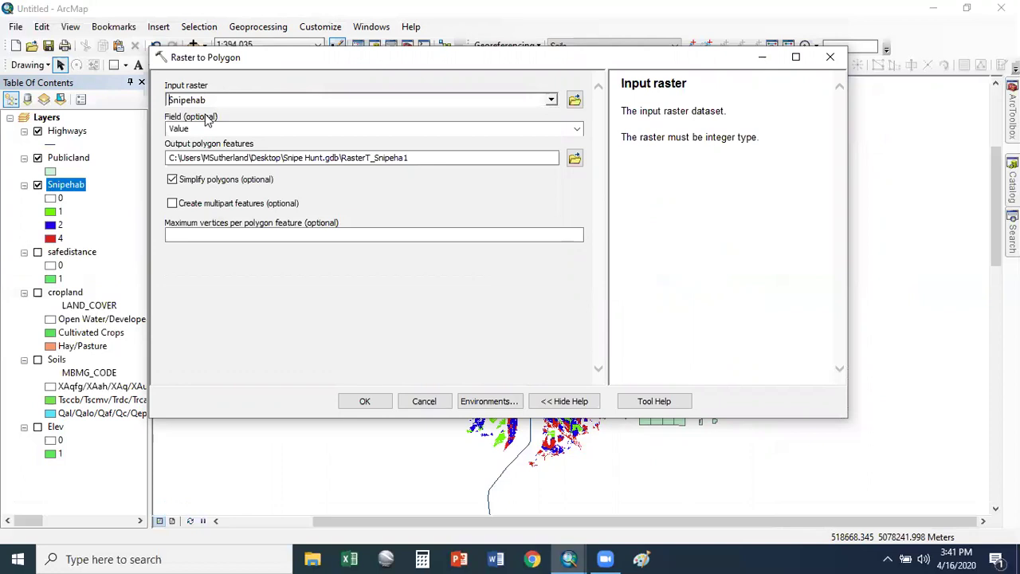
{"action": "left_click", "coordinate": [576, 130]}
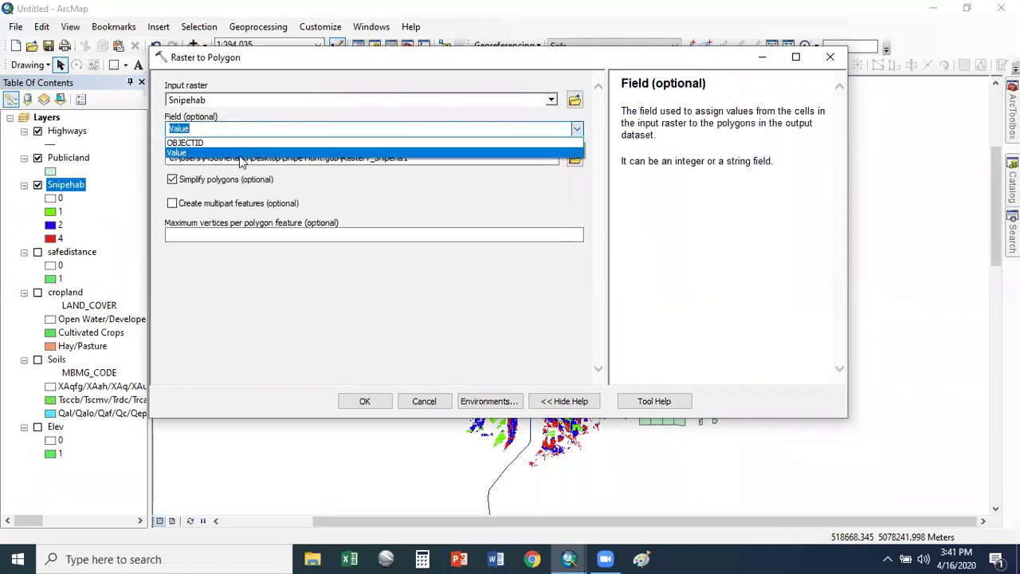
{"action": "left_click", "coordinate": [241, 153]}
- Name the output polygon features Habitat in Snipe Hunt.gdb, run the conversion, and turn off the Snipehab layer
{"action": "left_click_drag", "start_coordinate": [343, 158], "coordinate": [443, 158]}
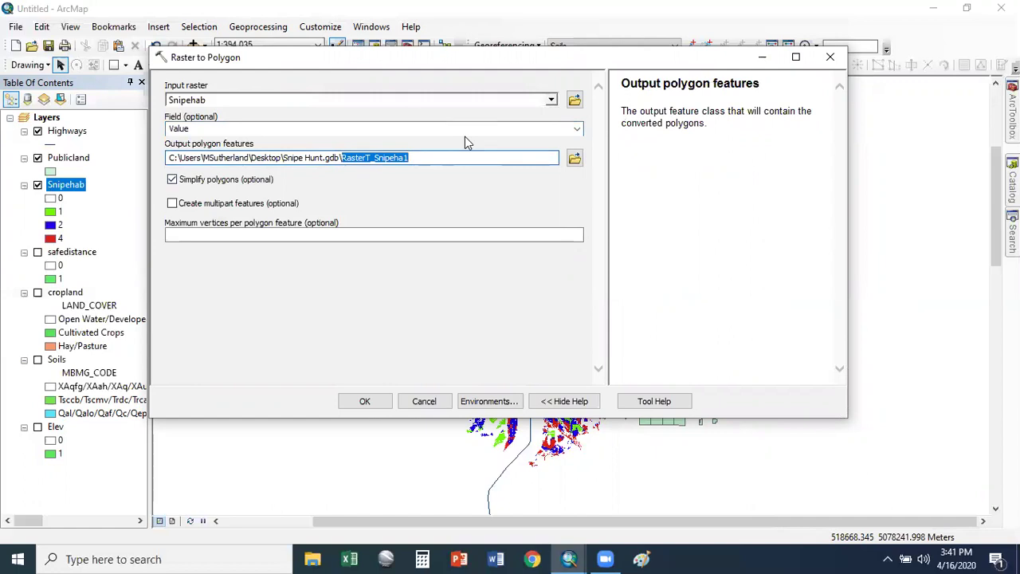
{"action": "type", "text": "Habitat"}
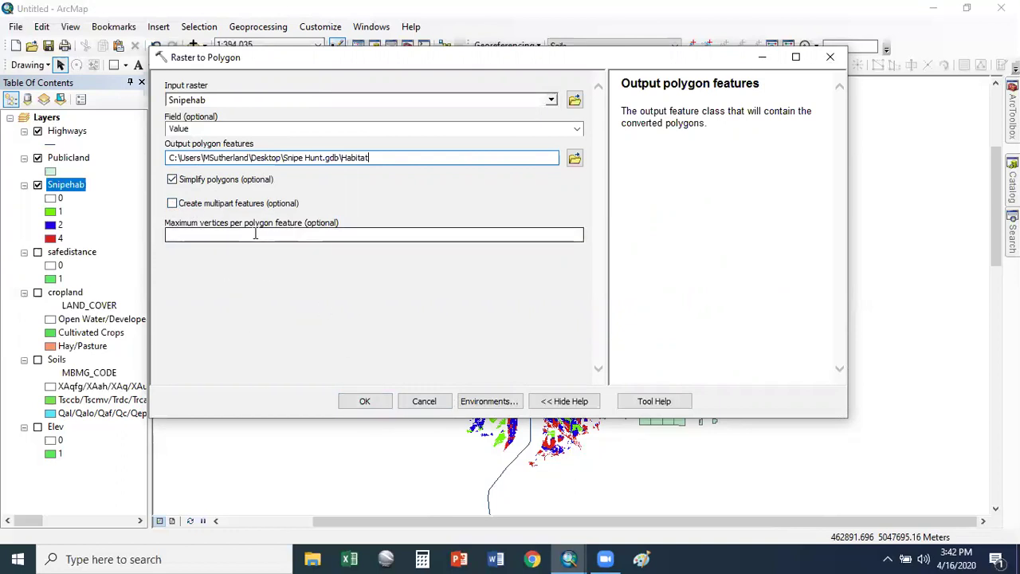
{"action": "left_click", "coordinate": [380, 404]}
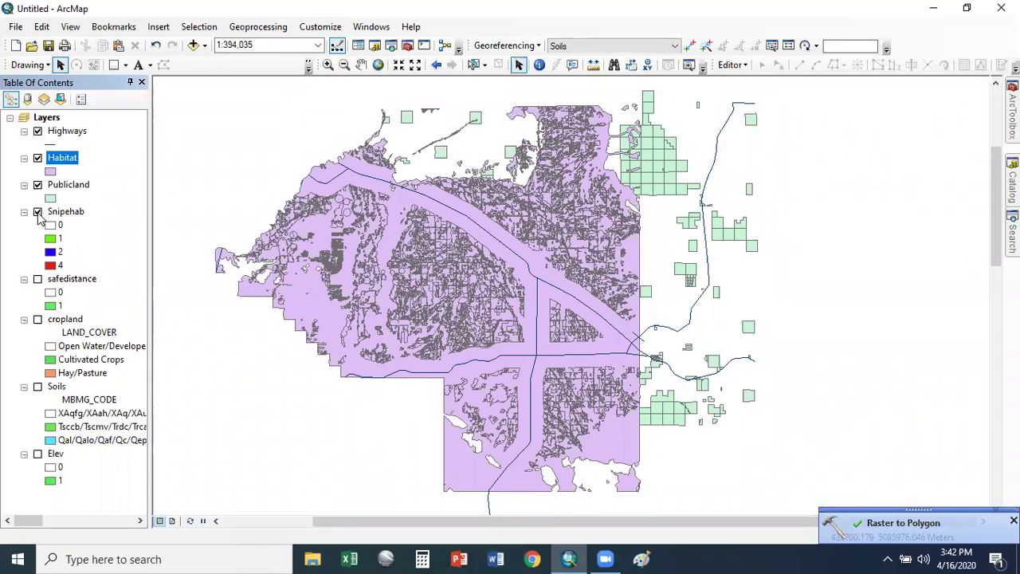
{"action": "left_click", "coordinate": [37, 212]}
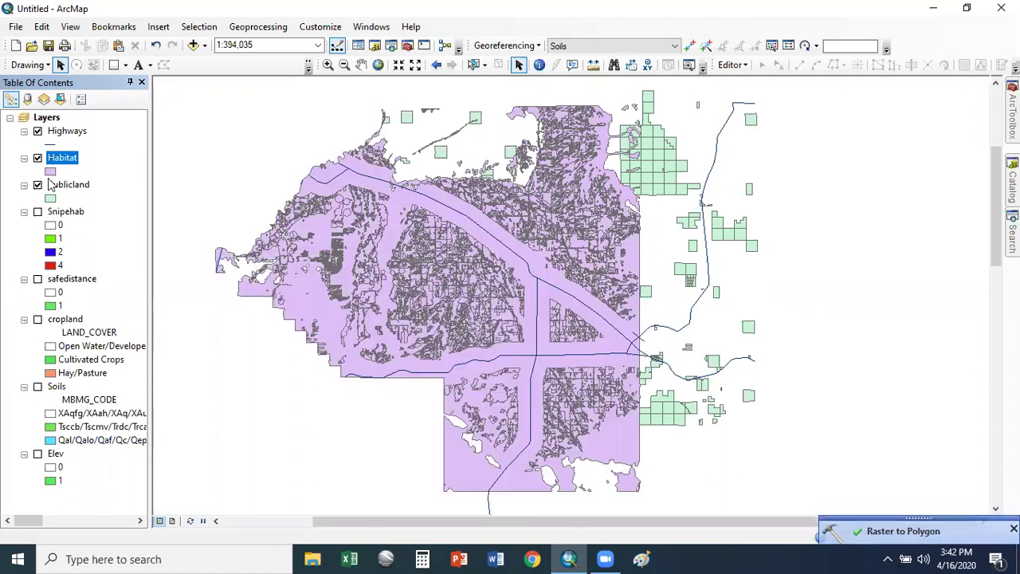
- Sort the Habitat attribute table by gridcode and select all records where gridcode = 0
{"action": "right_click", "coordinate": [58, 158]}
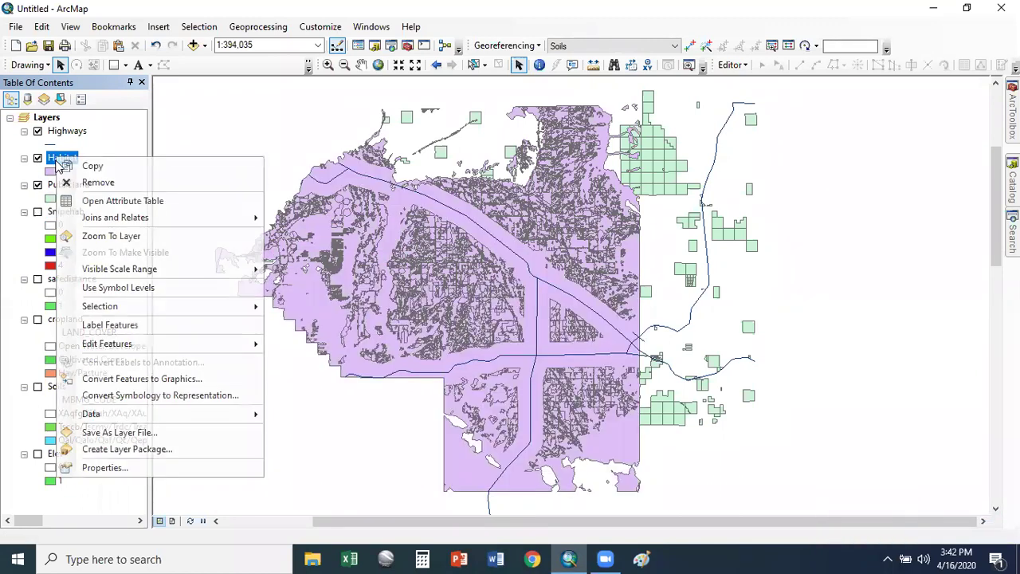
{"action": "left_click", "coordinate": [187, 209]}
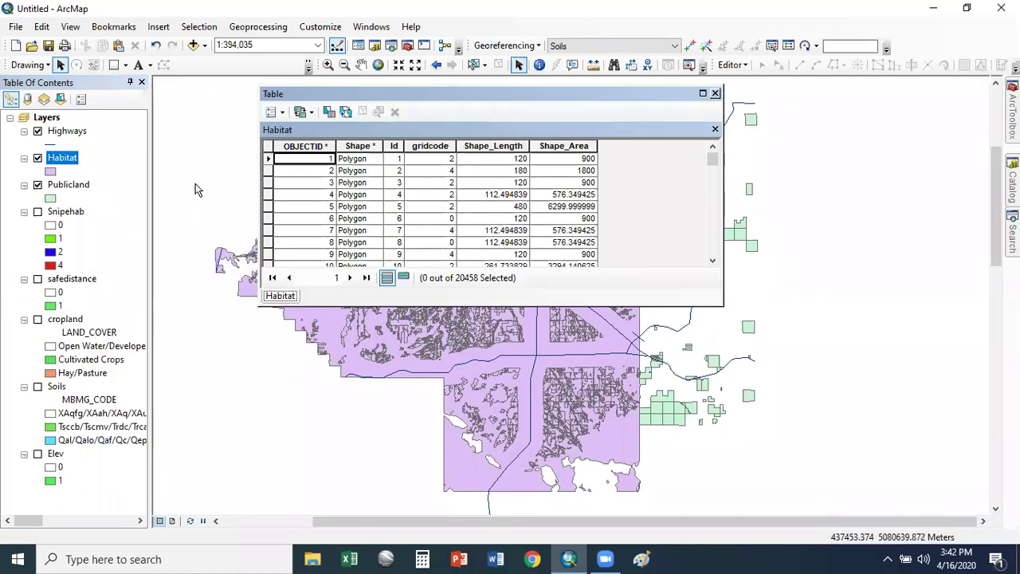
{"action": "left_click", "coordinate": [433, 146]}
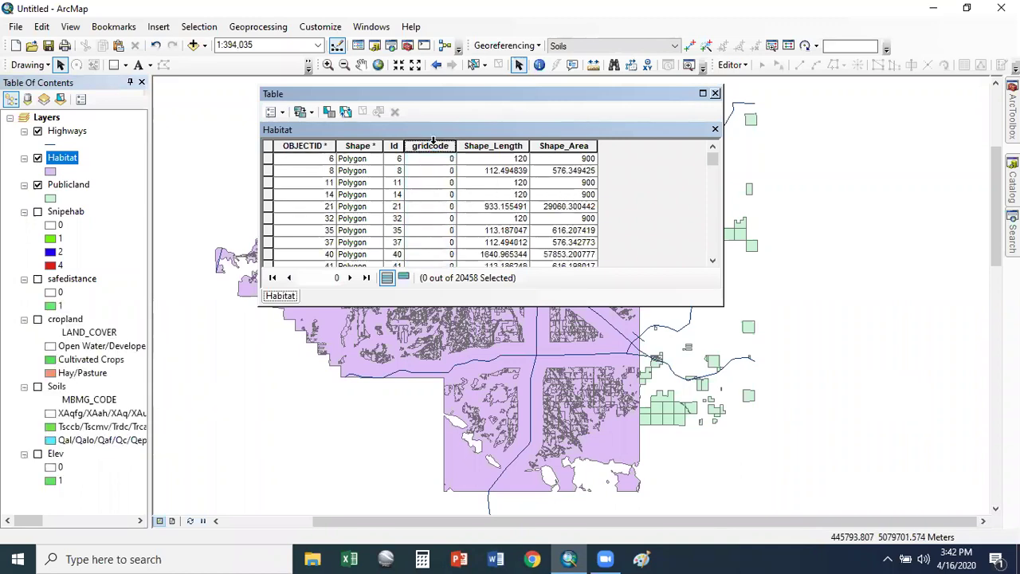
{"action": "left_click", "coordinate": [275, 112]}
{"action": "left_click", "coordinate": [319, 148]}
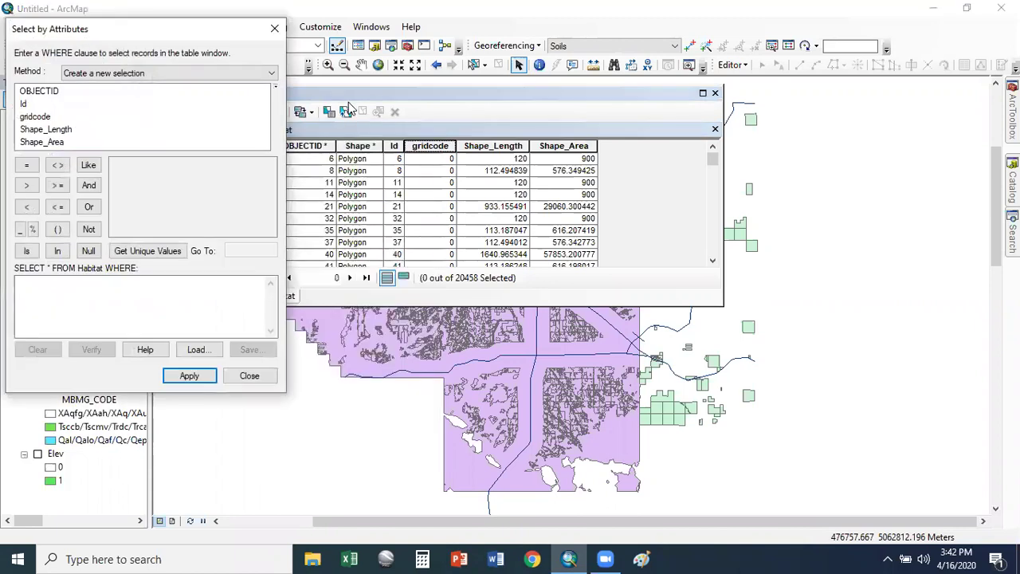
{"action": "double_click", "coordinate": [46, 120]}
{"action": "left_click", "coordinate": [26, 165]}
{"action": "left_click", "coordinate": [189, 374]}
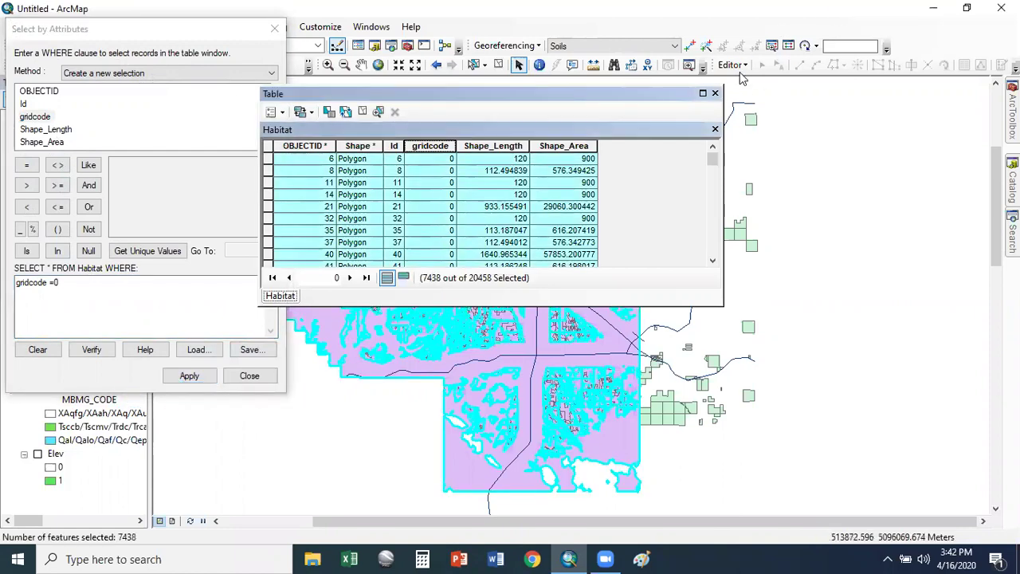
- Start an edit session and delete the selected gridcode 0 polygons from Habitat
{"action": "left_click", "coordinate": [734, 65]}
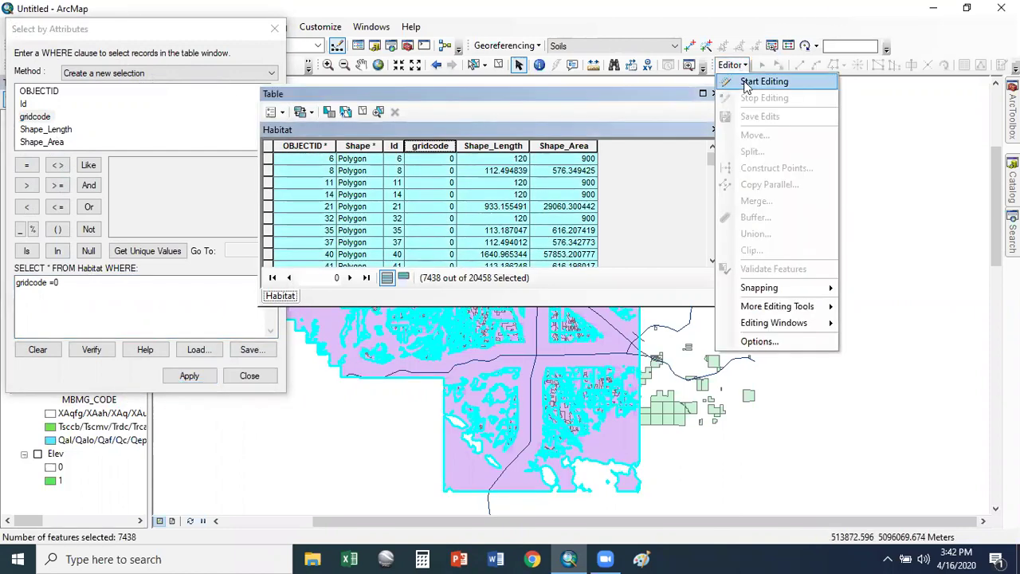
{"action": "left_click", "coordinate": [764, 82]}
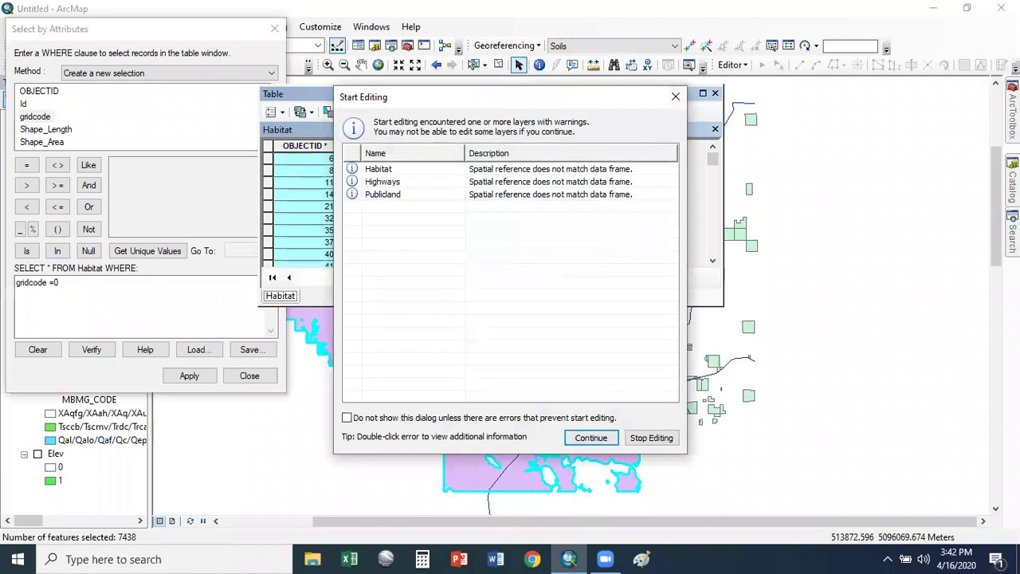
{"action": "left_click", "coordinate": [591, 437]}
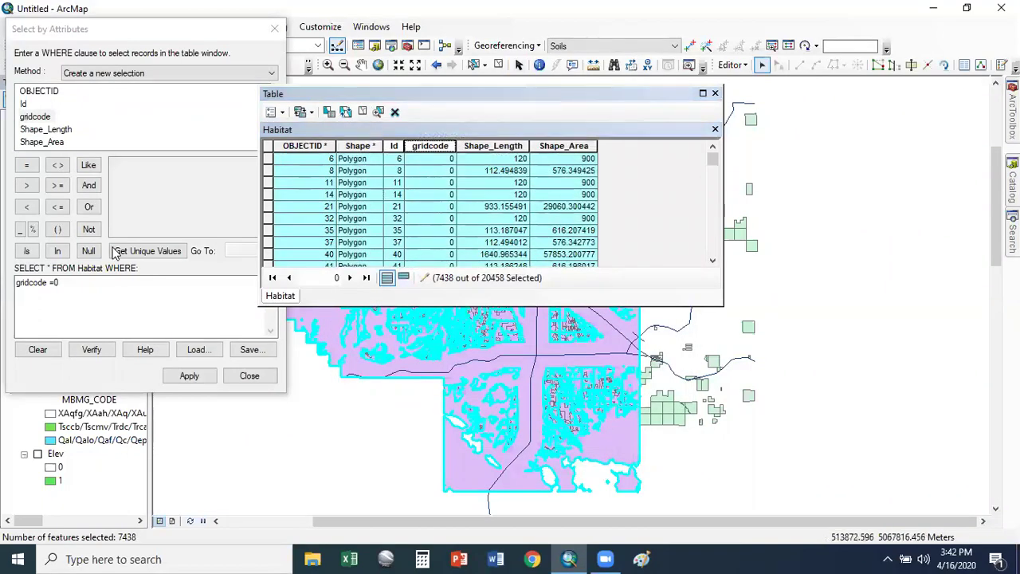
{"action": "left_click", "coordinate": [394, 113]}
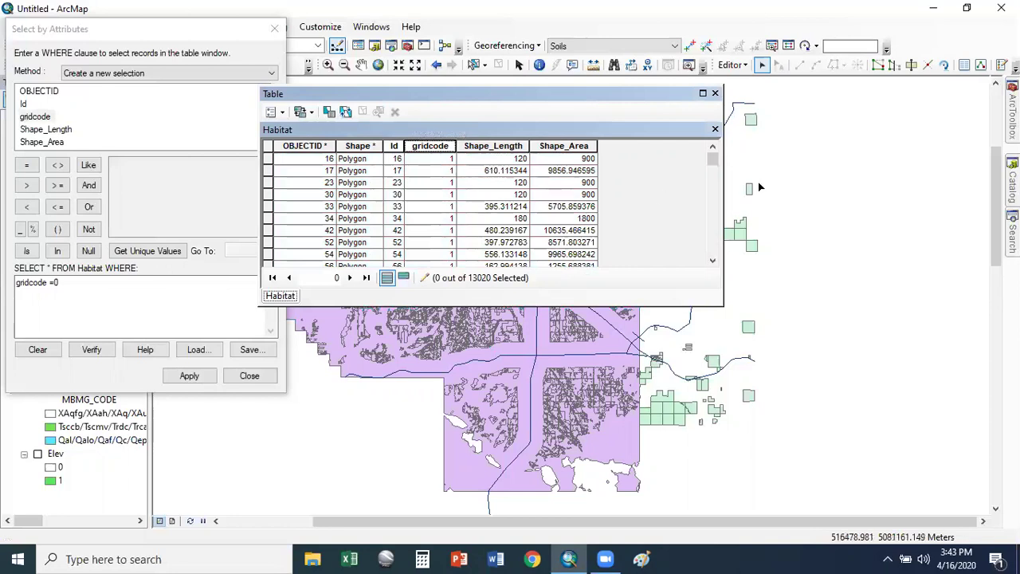
- Close the Habitat attribute table, stop editing with the edits saved, and refresh the map
{"action": "left_click_drag", "start_coordinate": [712, 166], "coordinate": [713, 124]}
{"action": "left_click", "coordinate": [715, 94]}
{"action": "left_click", "coordinate": [731, 65]}
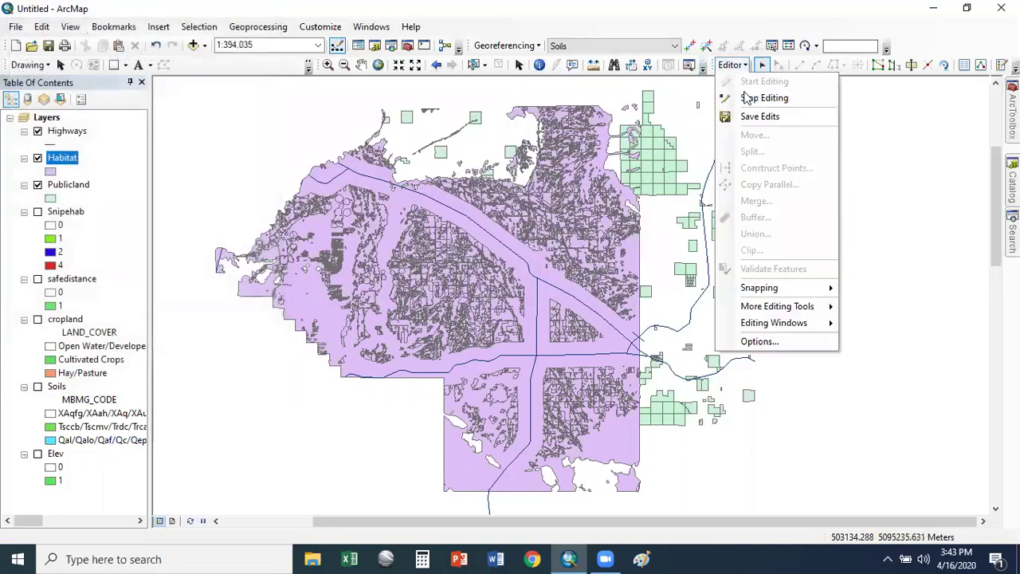
{"action": "left_click", "coordinate": [723, 92]}
{"action": "left_click", "coordinate": [508, 322]}
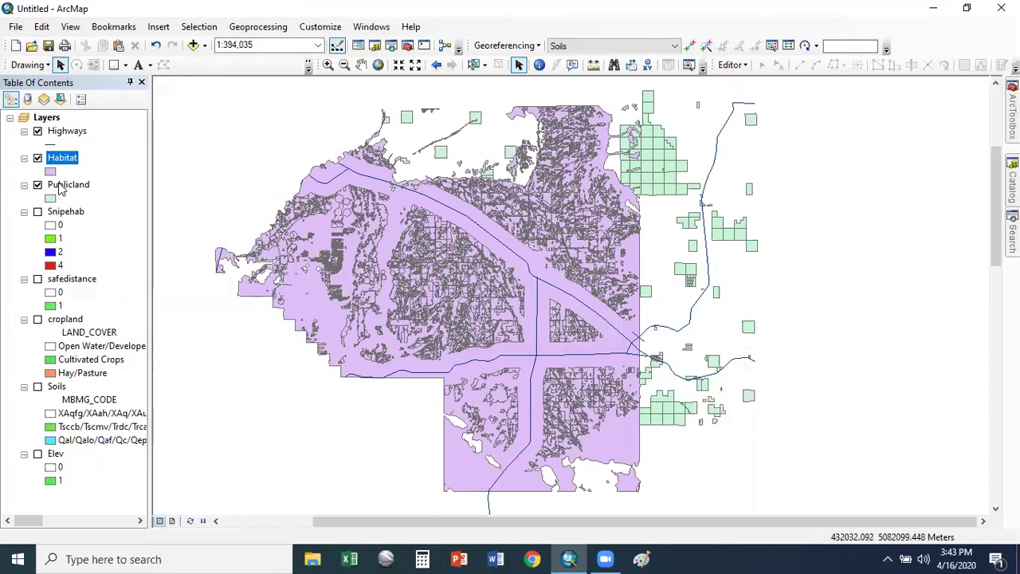
{"action": "left_click", "coordinate": [190, 521]}
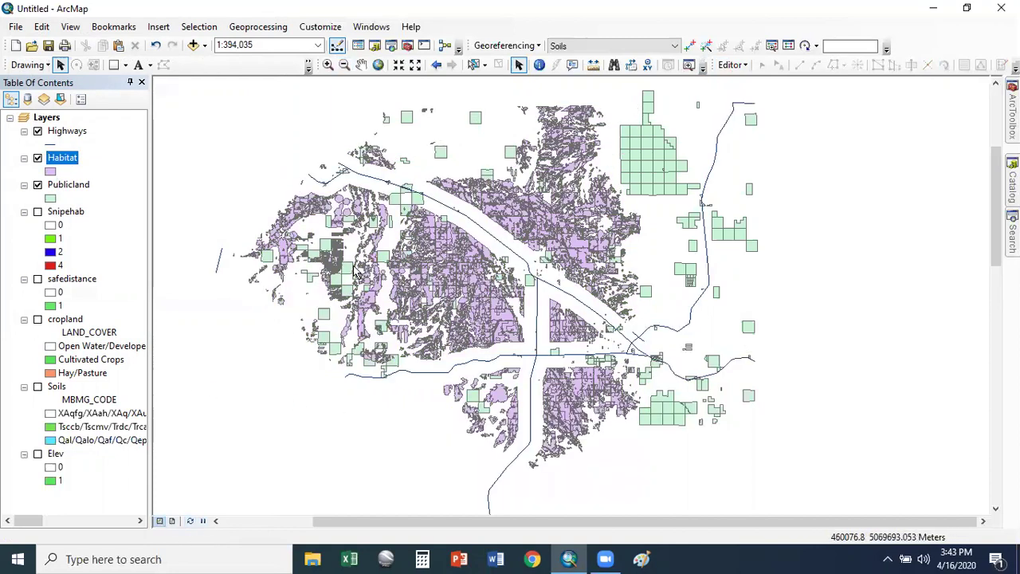
- Select by location the Habitat features that intersect the Publicland source layer
{"action": "left_click", "coordinate": [189, 28]}
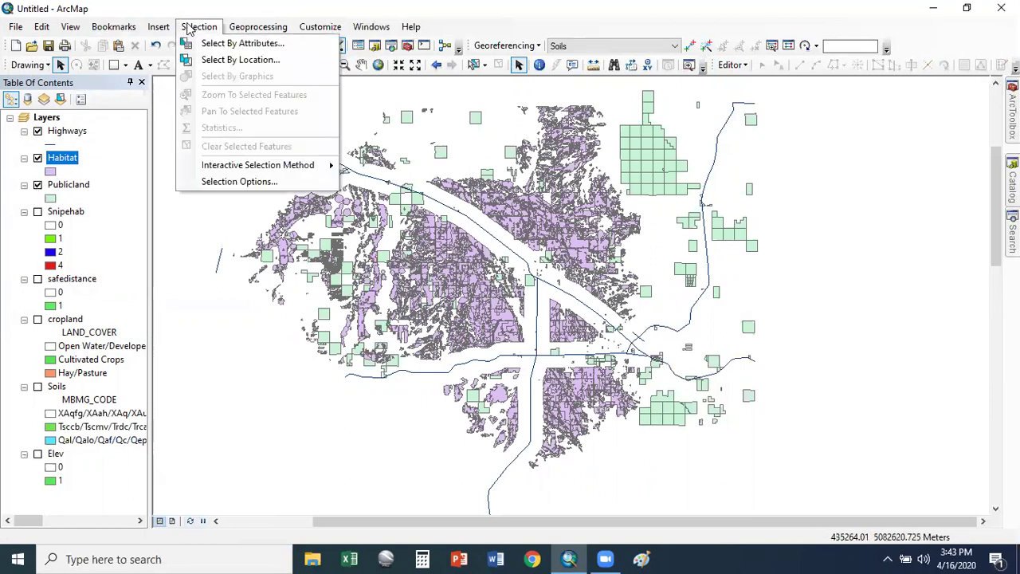
{"action": "left_click", "coordinate": [239, 60]}
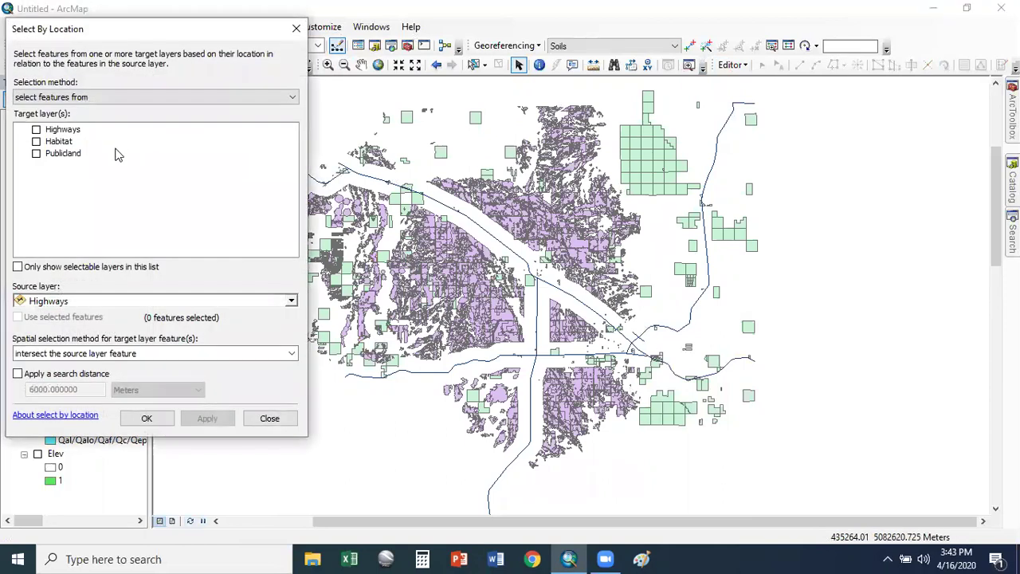
{"action": "left_click", "coordinate": [104, 97]}
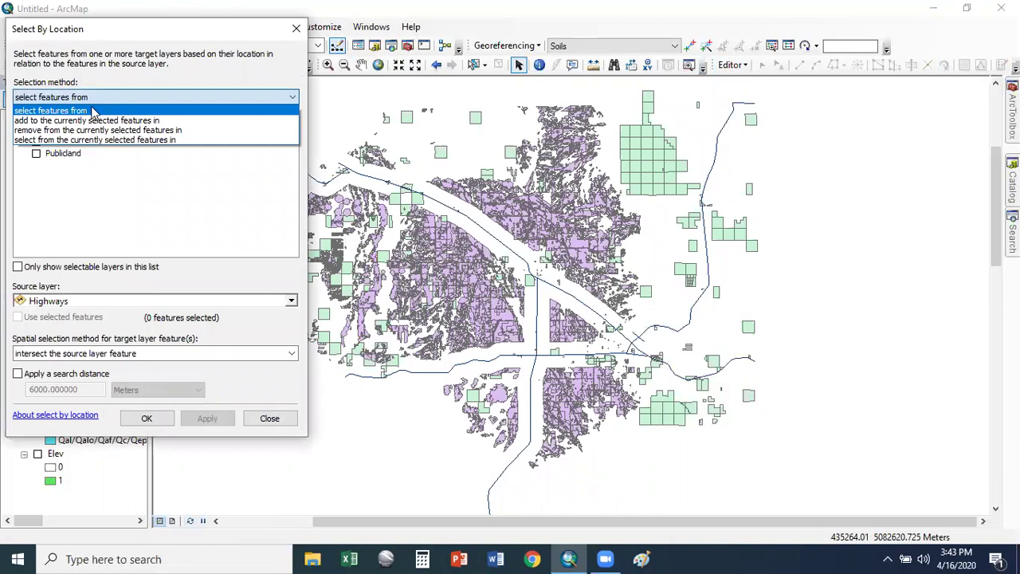
{"action": "left_click", "coordinate": [93, 112]}
{"action": "left_click", "coordinate": [36, 141]}
{"action": "left_click", "coordinate": [154, 303]}
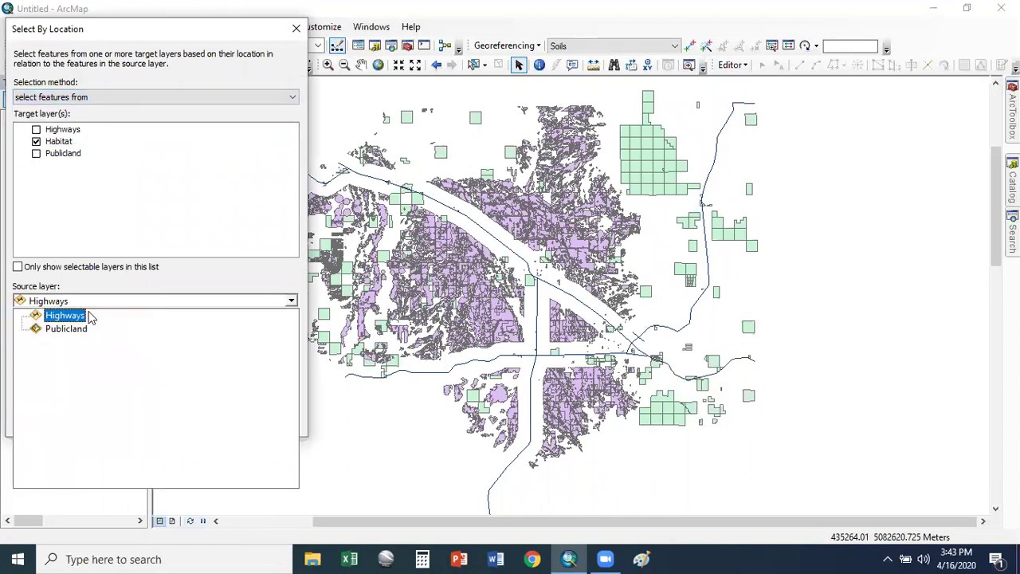
{"action": "left_click", "coordinate": [70, 329]}
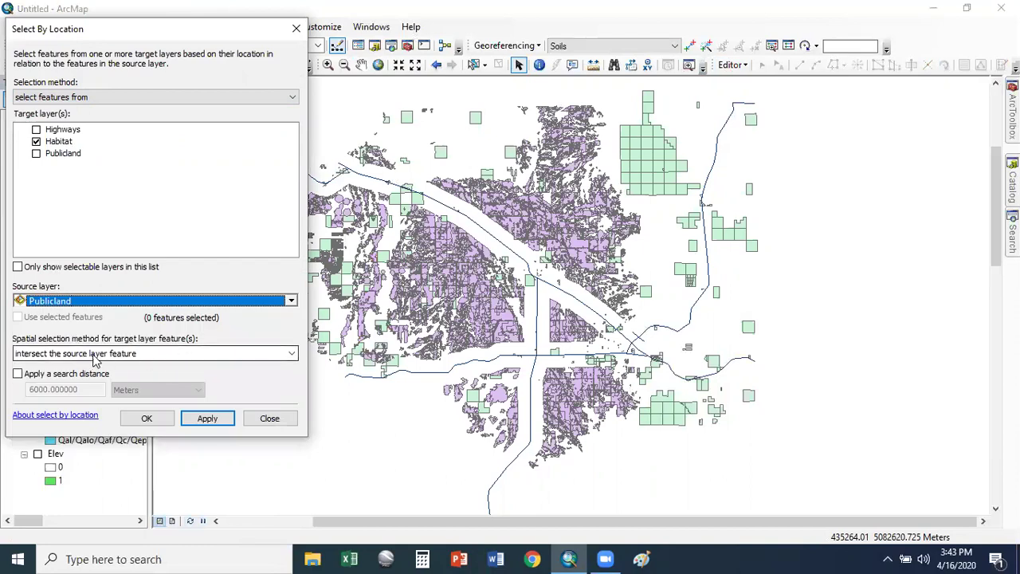
{"action": "left_click", "coordinate": [190, 425]}
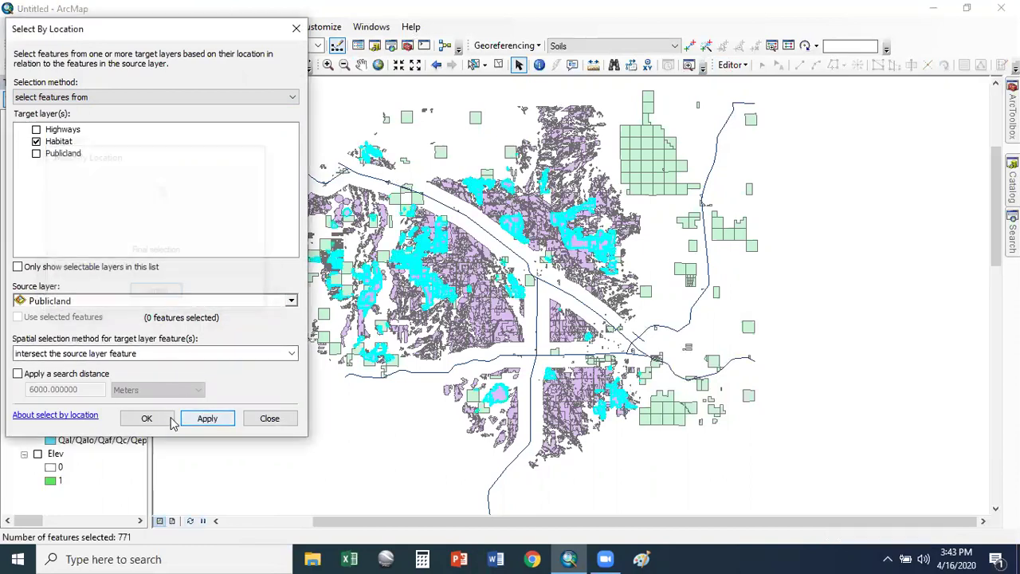
{"action": "left_click", "coordinate": [140, 418]}
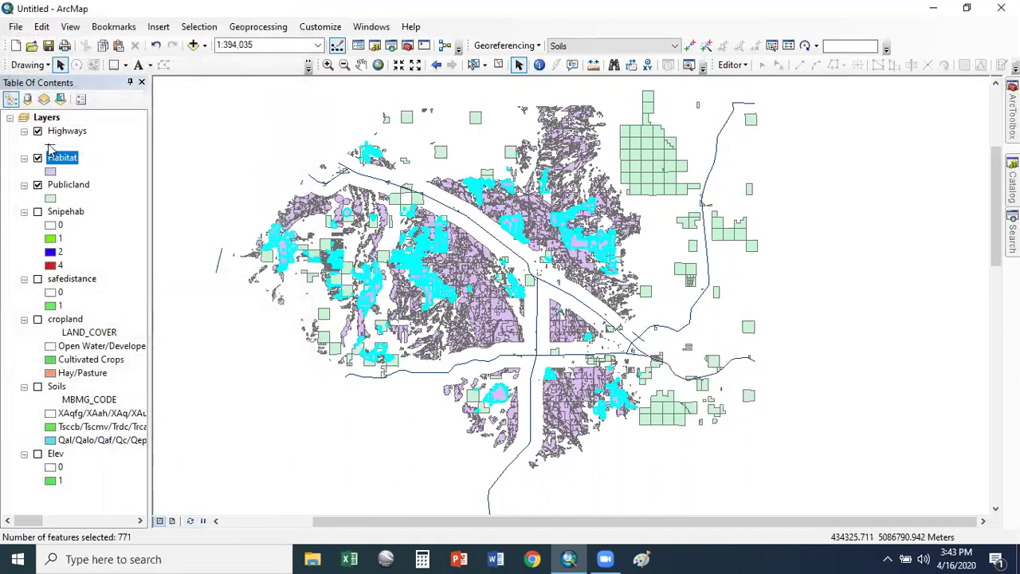
- Export the selected Habitat features to Snipe Hunt.gdb as Huntinggrounds, using the layer's source coordinate system
{"action": "right_click", "coordinate": [55, 163]}
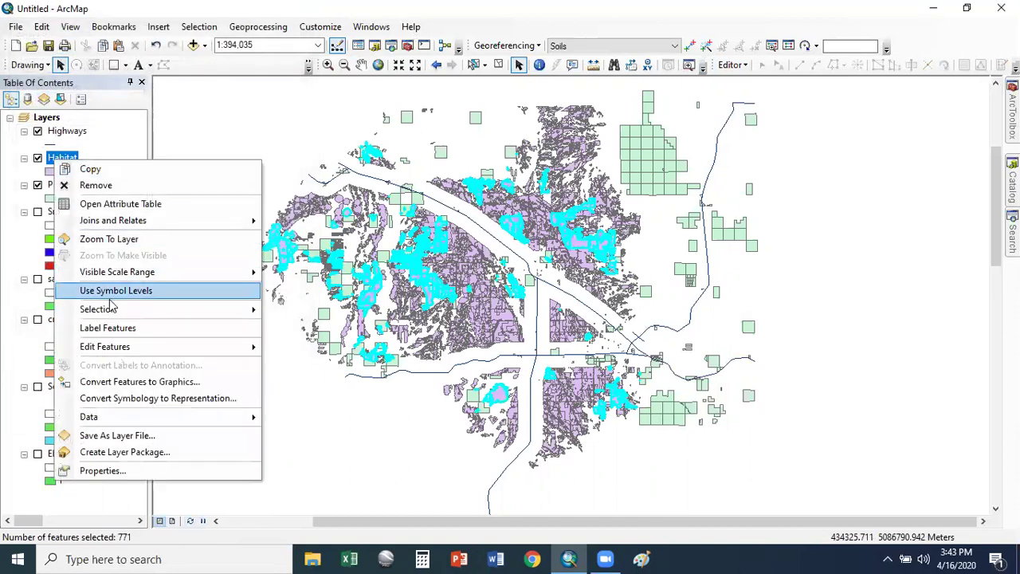
{"action": "mouse_move", "coordinate": [255, 415]}
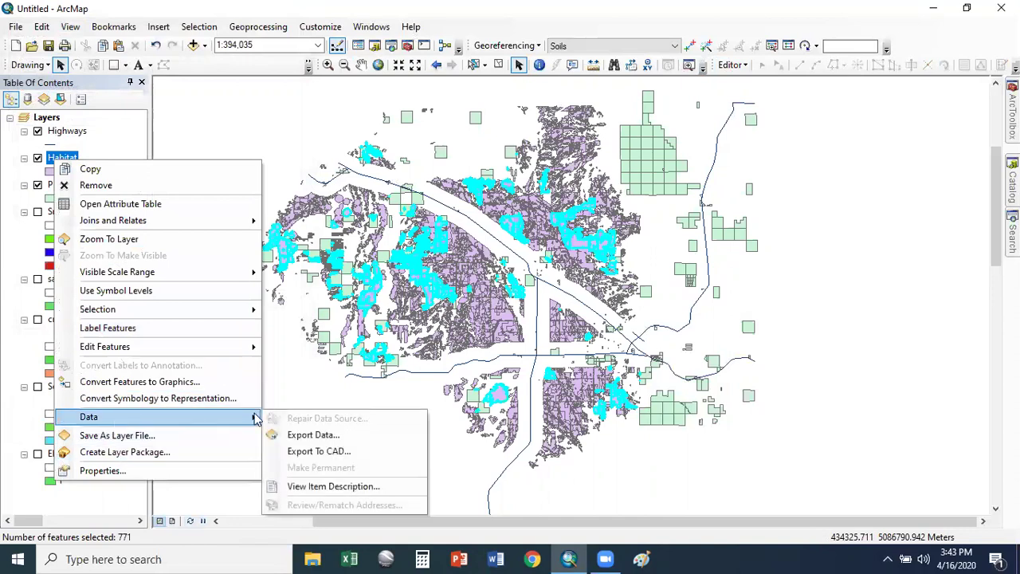
{"action": "left_click", "coordinate": [298, 433]}
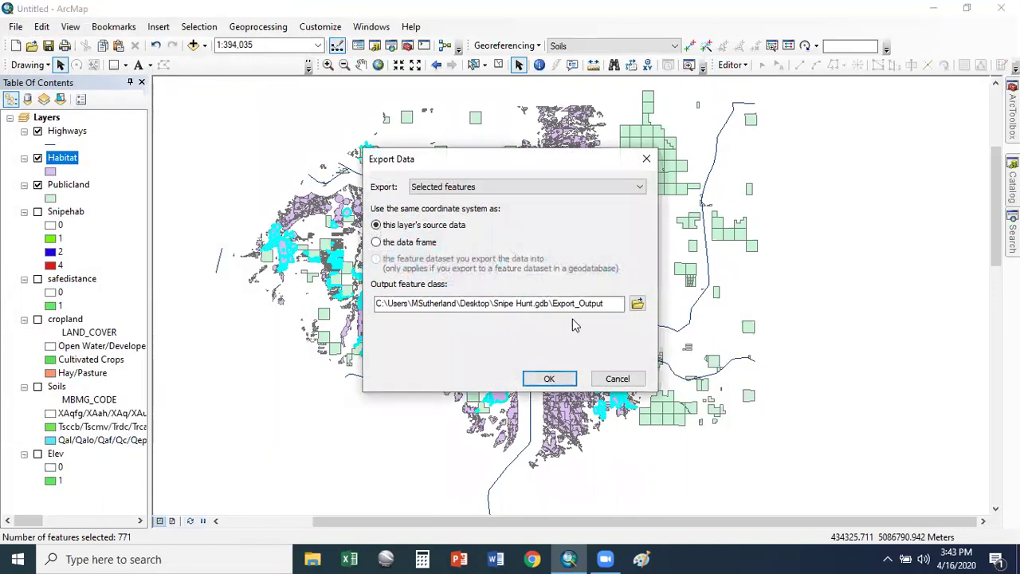
{"action": "left_click_drag", "start_coordinate": [552, 303], "coordinate": [610, 316]}
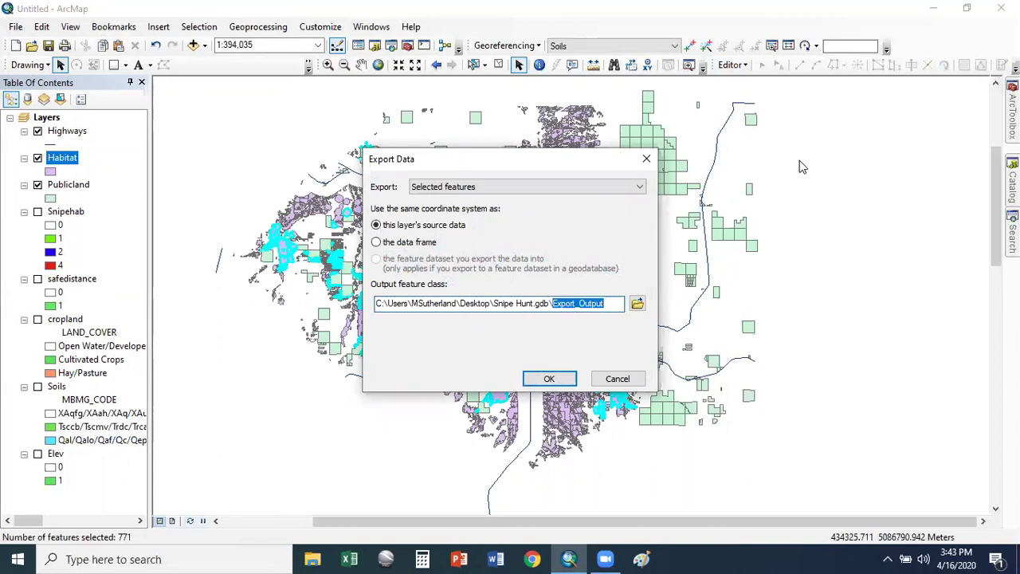
{"action": "type", "text": "Hu"}
{"action": "type", "text": "ntingrounds"}
{"action": "key", "text": "Return"}
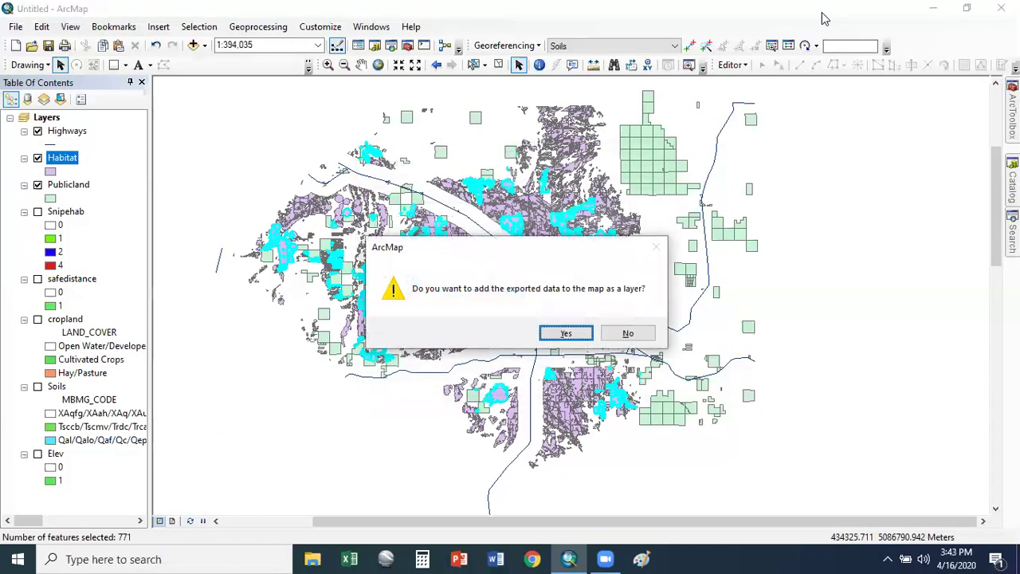
- Add the exported Huntinggrounds data to the map and turn off the Habitat and Publicland layers
{"action": "left_click", "coordinate": [566, 333]}
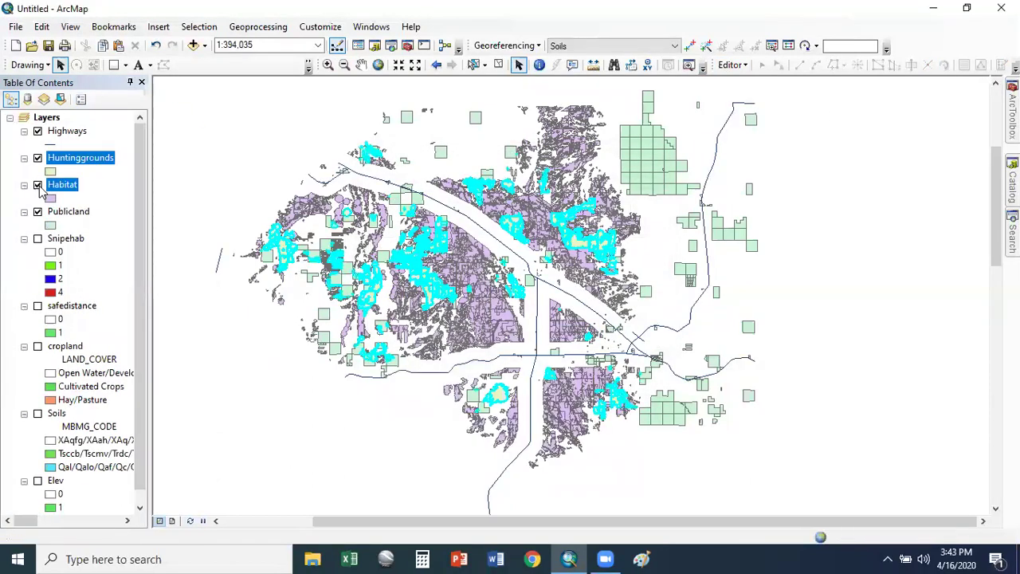
{"action": "left_click", "coordinate": [37, 185]}
{"action": "left_click", "coordinate": [38, 211]}
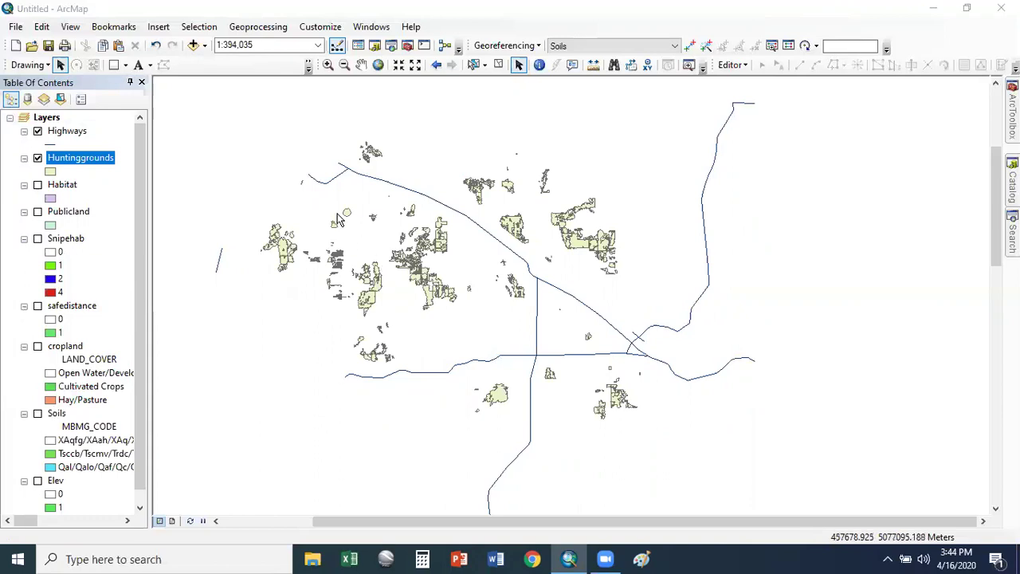
- Symbolize Huntinggrounds by unique gridcode values, adding all values with the bright green-yellow-red color ramp
{"action": "double_click", "coordinate": [62, 164]}
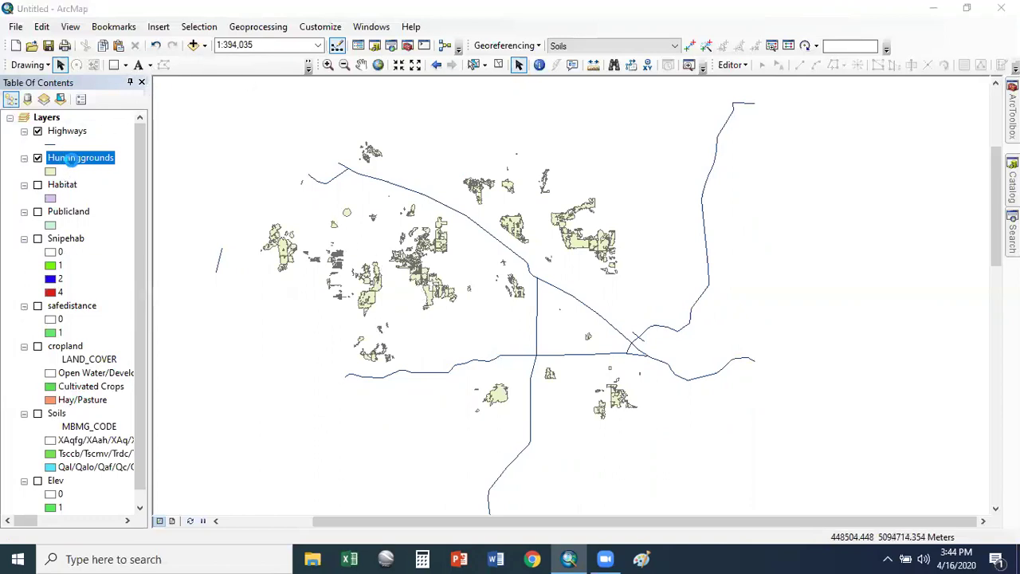
{"action": "left_click", "coordinate": [436, 97]}
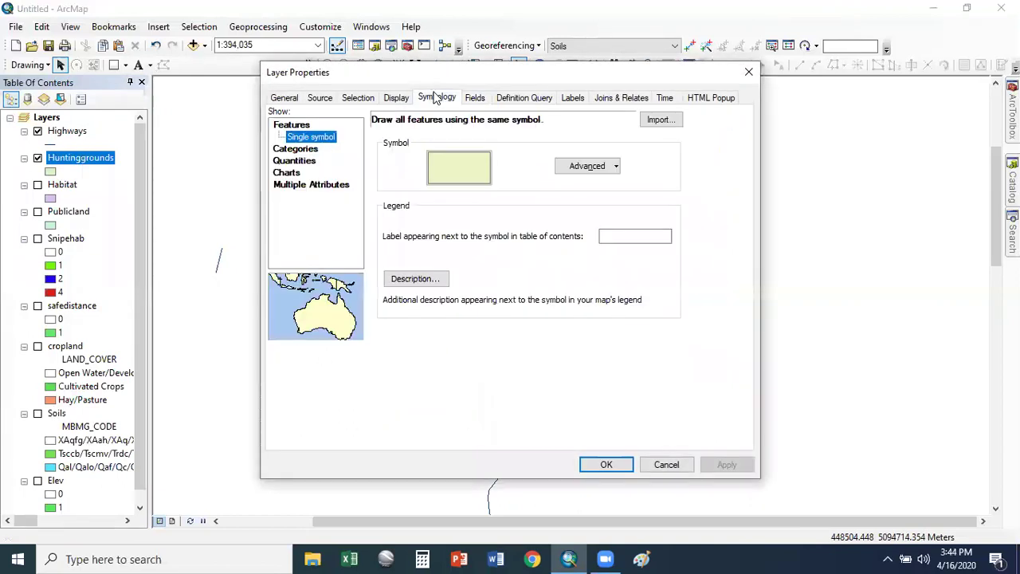
{"action": "left_click", "coordinate": [315, 149]}
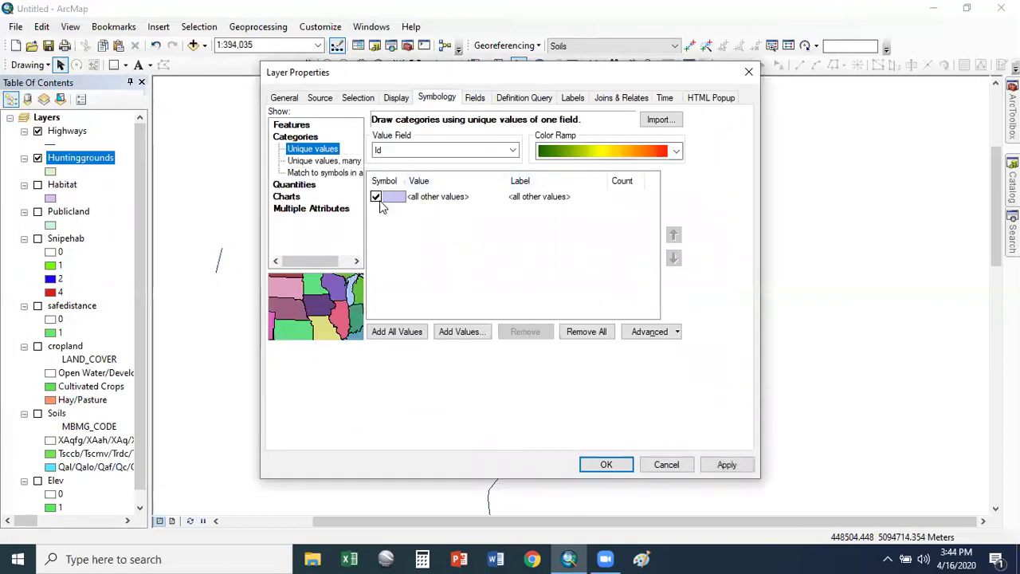
{"action": "left_click", "coordinate": [503, 151]}
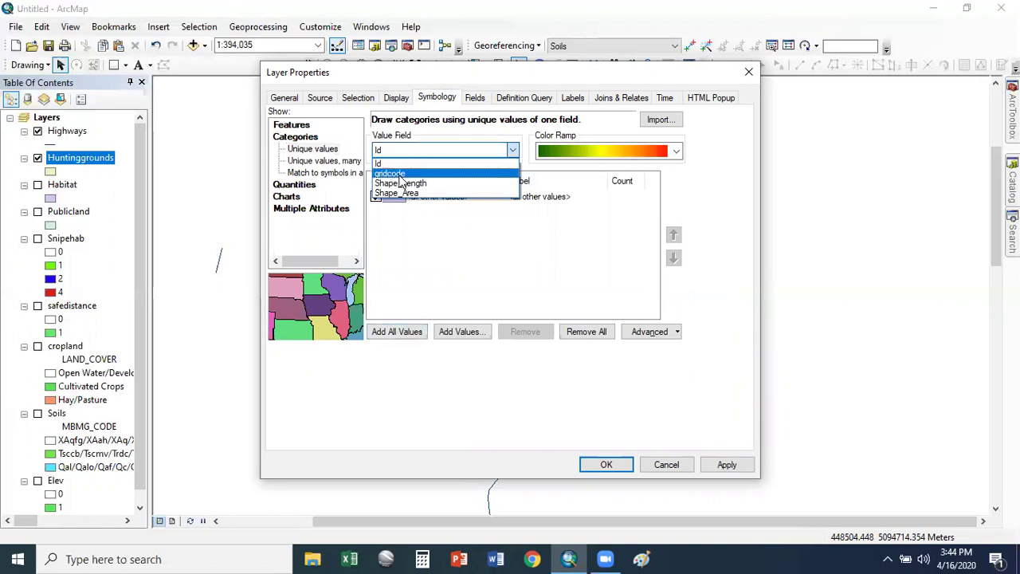
{"action": "left_click", "coordinate": [409, 174]}
{"action": "left_click", "coordinate": [676, 151]}
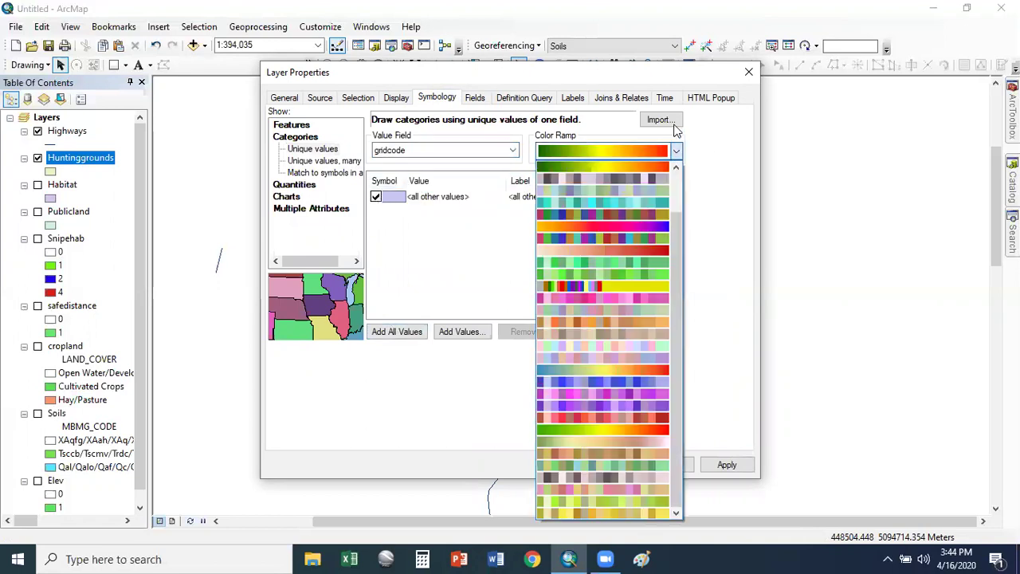
{"action": "left_click", "coordinate": [663, 429]}
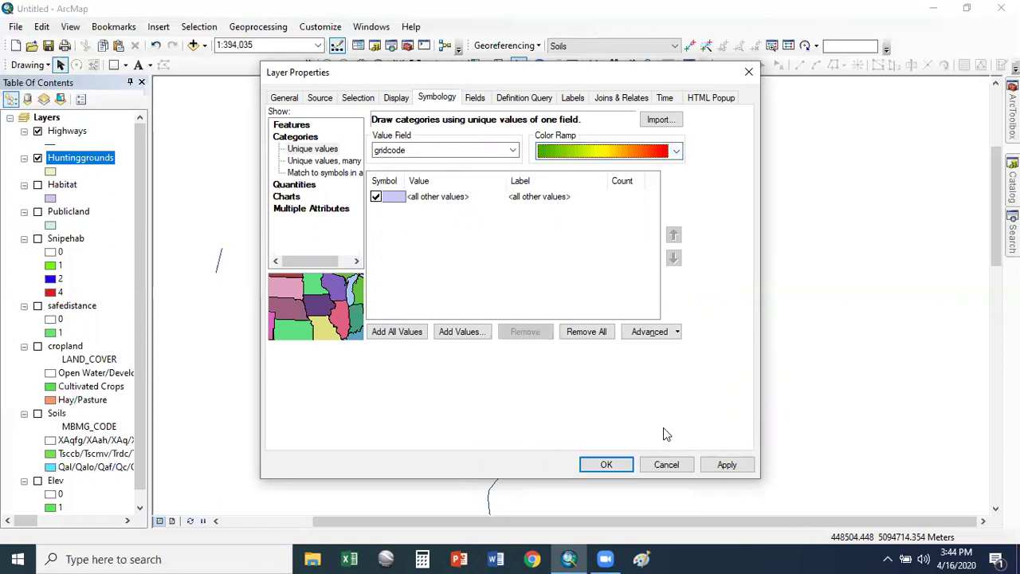
{"action": "left_click", "coordinate": [389, 331]}
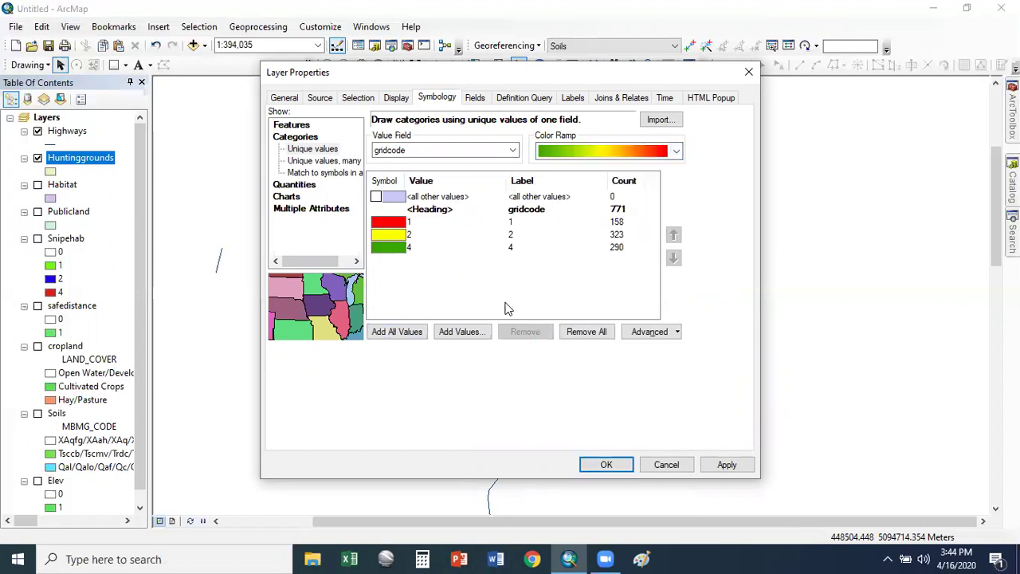
{"action": "left_click", "coordinate": [605, 465]}
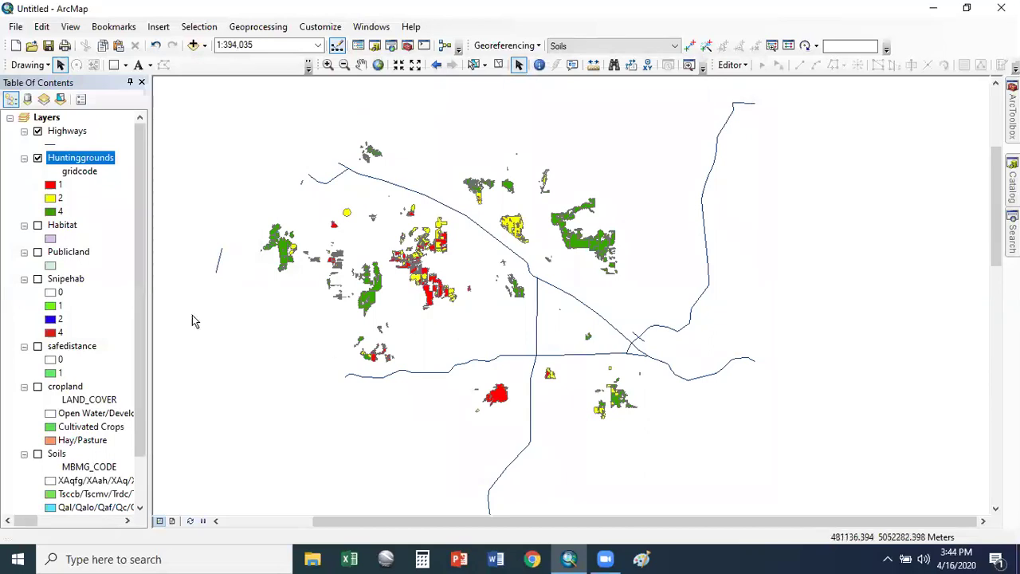